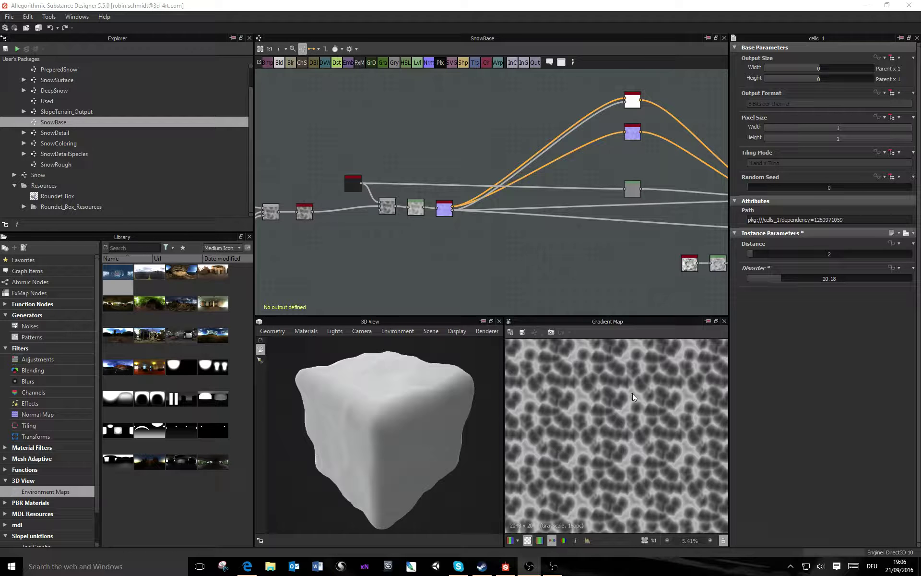
Step: Turn off the tiled display in the 2D view and inspect the snow-covered cube from other angles
click(645, 411)
key(space)
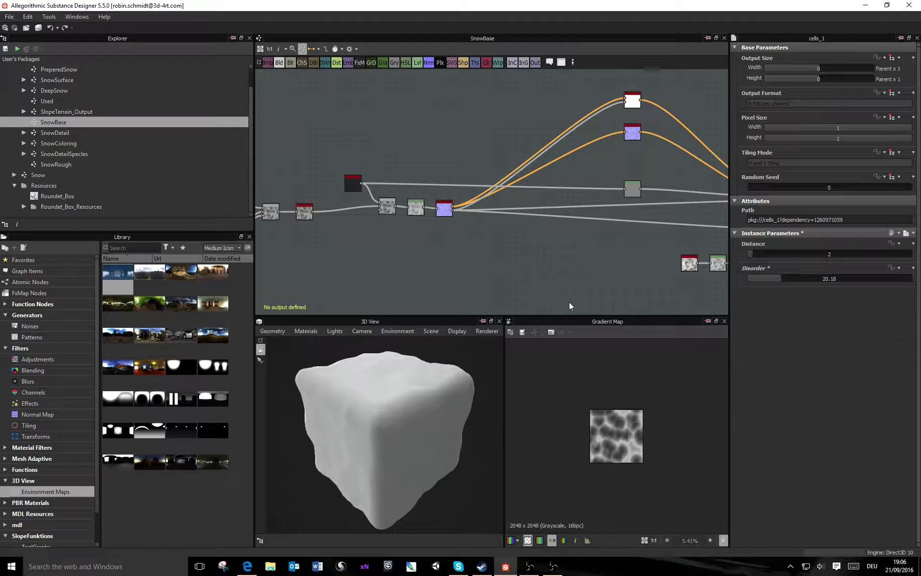
middle_drag(361, 205, 480, 234)
scroll(484, 271, down, 1)
mouse_move(381, 432)
mouse_down()
mouse_move(367, 436)
mouse_move(403, 417)
mouse_move(376, 404)
mouse_move(536, 373)
mouse_move(483, 431)
mouse_move(521, 412)
mouse_move(487, 458)
mouse_move(545, 467)
mouse_move(641, 446)
mouse_move(513, 422)
mouse_move(421, 427)
mouse_move(302, 401)
mouse_move(328, 362)
mouse_move(388, 378)
mouse_move(387, 443)
mouse_up()
middle_drag(652, 255, 673, 243)
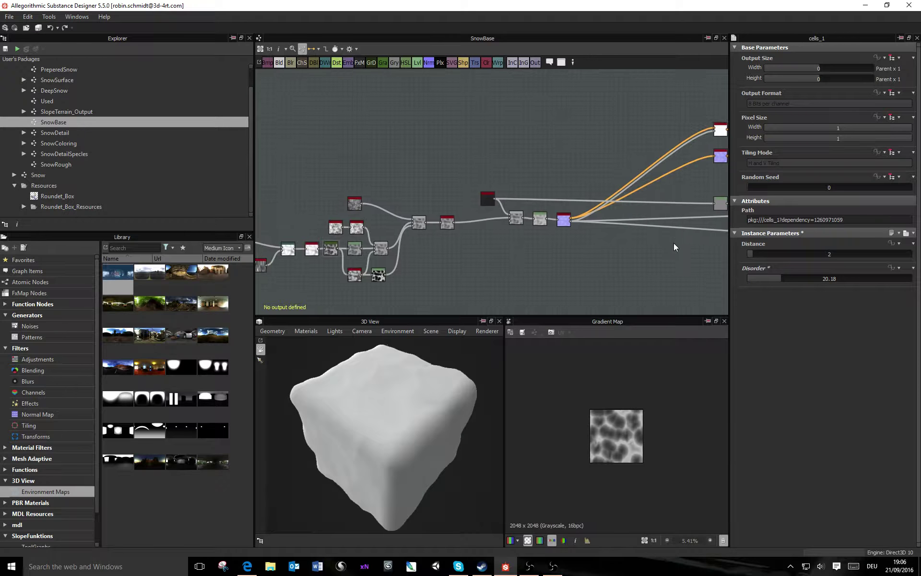
drag(379, 450, 382, 421)
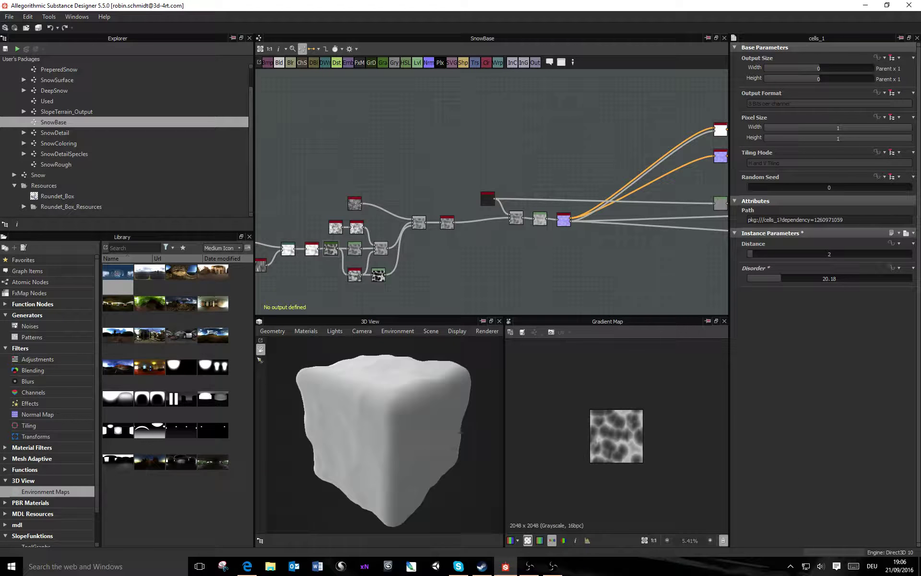
key(alt+Tab)
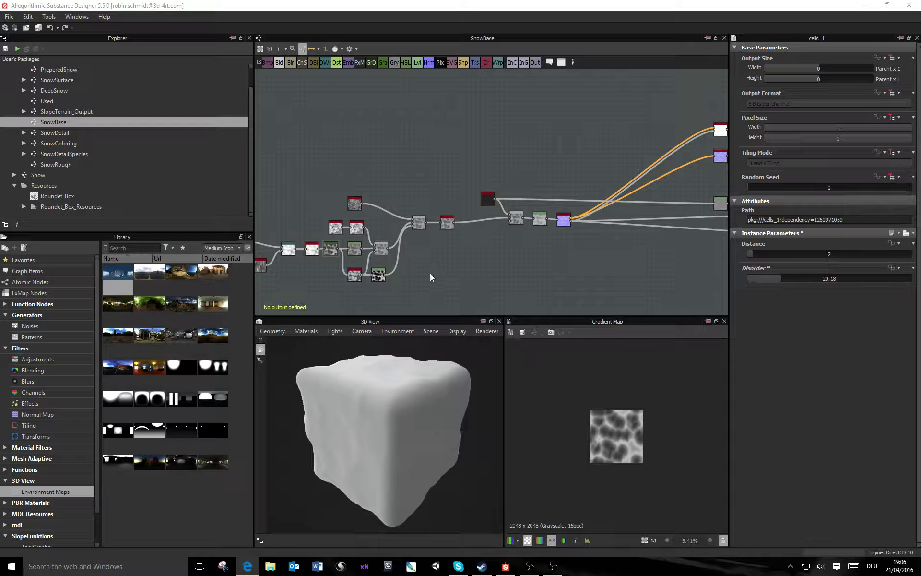
Step: Move the white node and the purple node below it closer to the grey node underneath them
middle_drag(422, 271, 280, 269)
middle_drag(613, 257, 435, 304)
drag(454, 142, 404, 201)
click(469, 177)
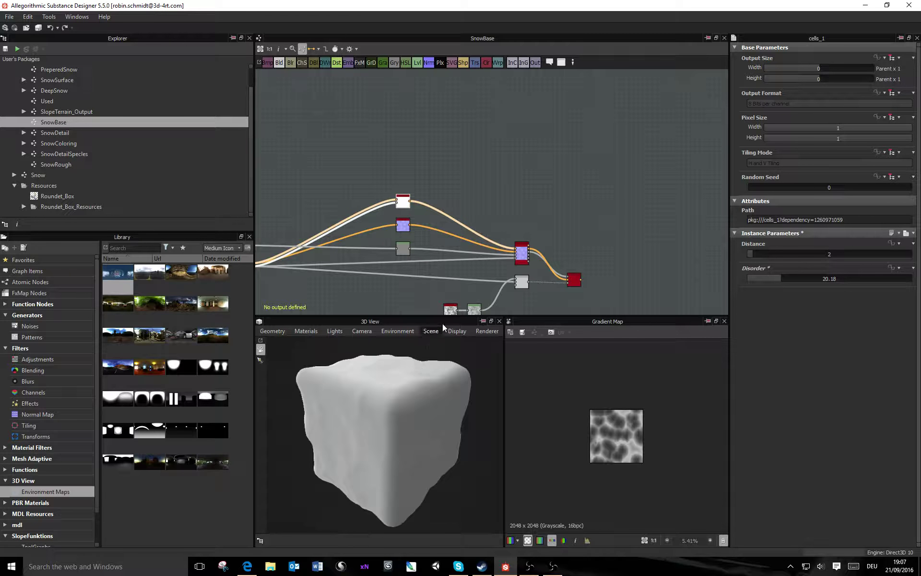
Step: Display the Cells 1 node at the start of the graph in the 2D view and enlarge its preview
middle_drag(456, 214, 581, 214)
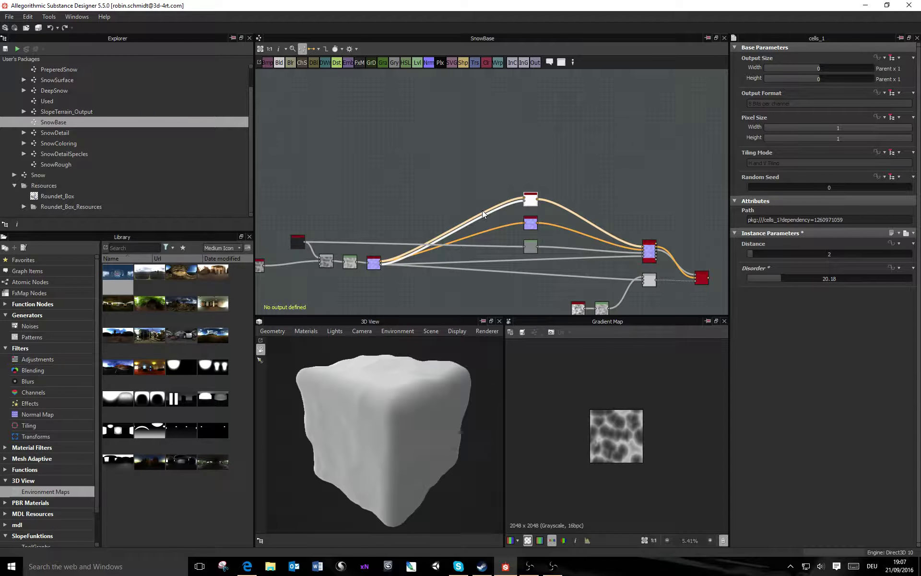
middle_drag(389, 174, 545, 175)
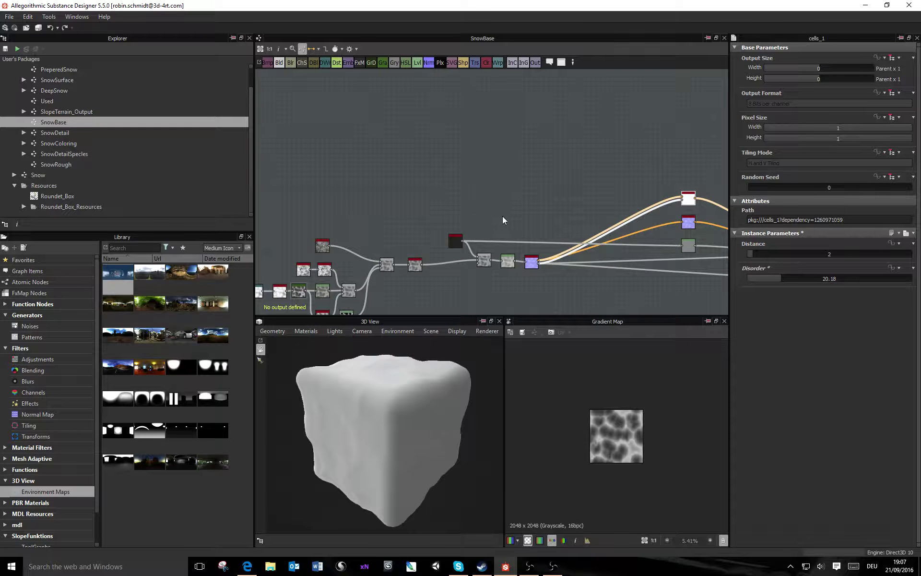
middle_drag(503, 215, 585, 180)
middle_drag(403, 187, 547, 173)
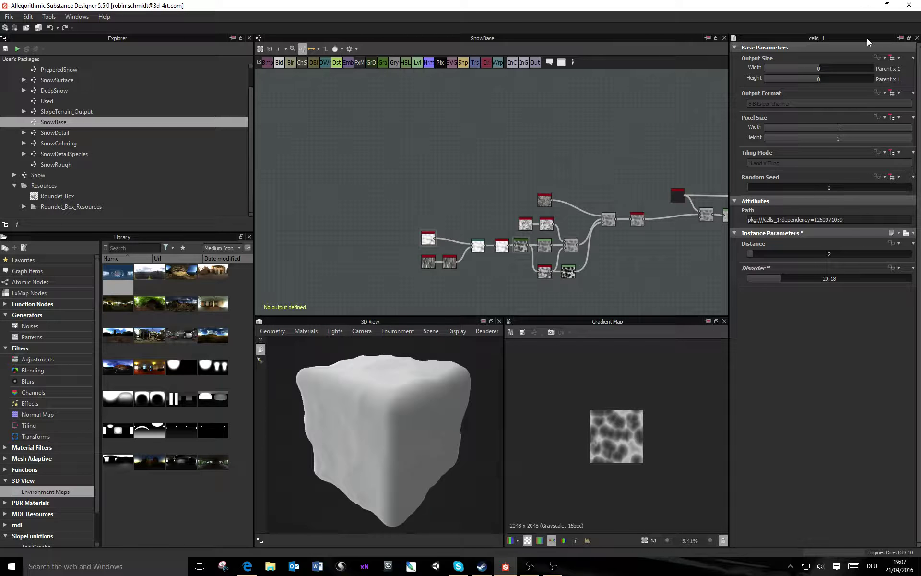
middle_drag(534, 214, 554, 153)
scroll(493, 173, up, 4)
double_click(403, 179)
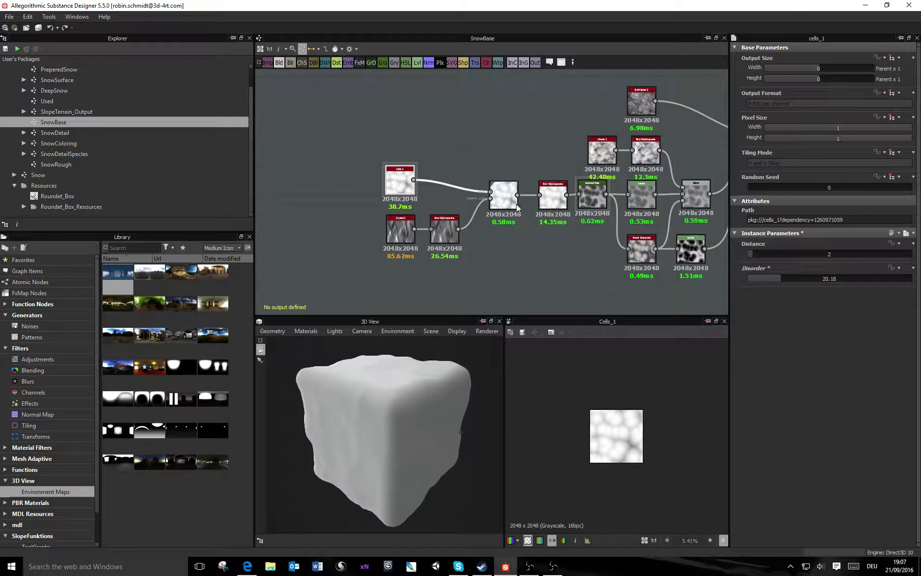
scroll(628, 457, up, 2)
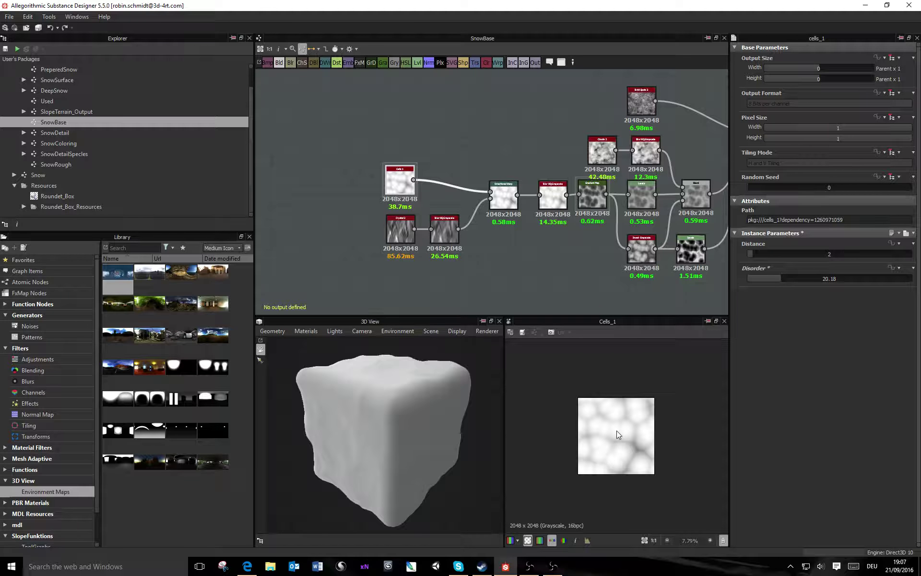
scroll(618, 439, up, 2)
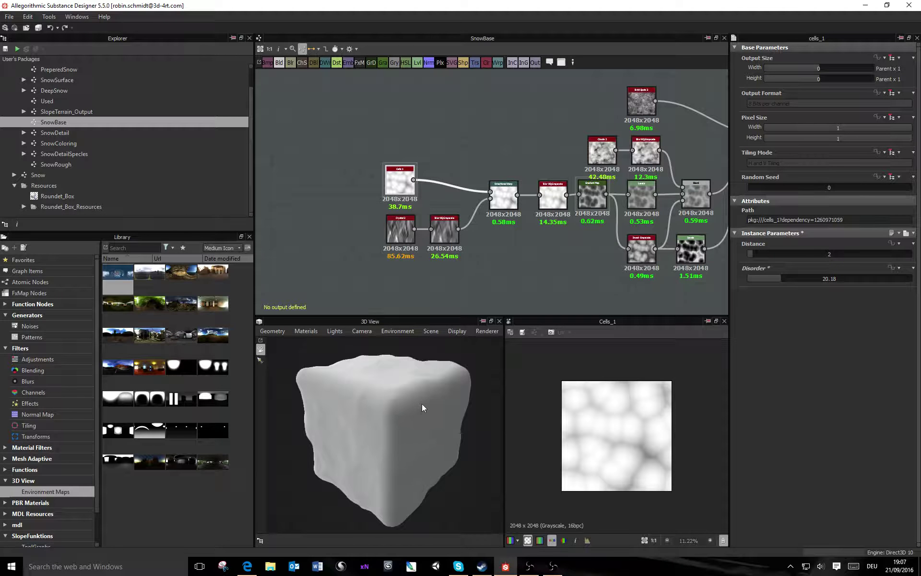
Step: Switch the 3D preview geometry to the built-in Rounded Cube and inspect the snow on it
drag(421, 406, 382, 437)
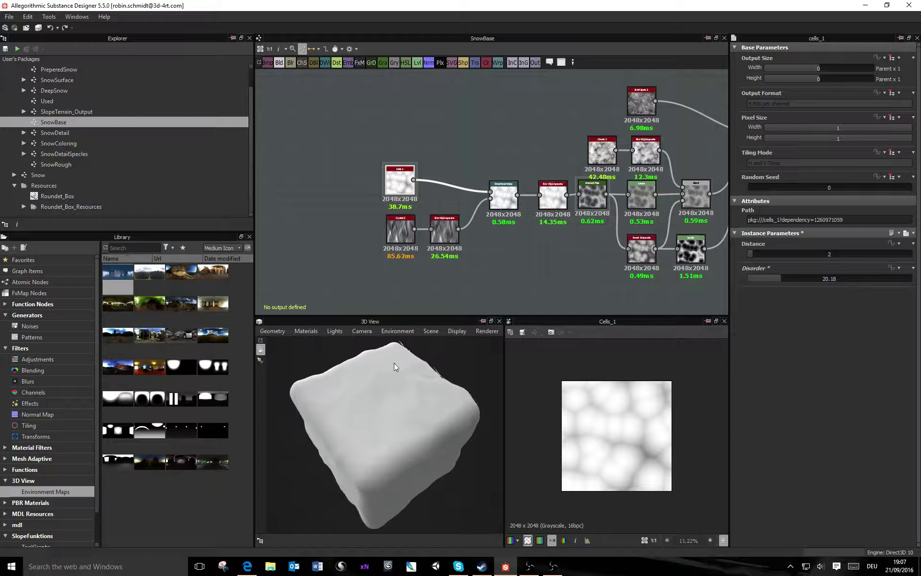
drag(392, 454, 350, 426)
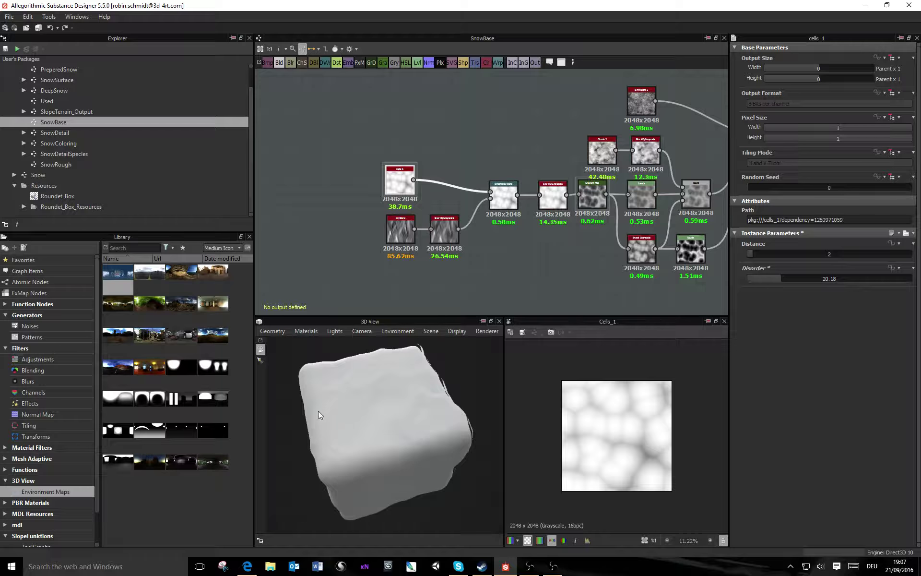
click(281, 333)
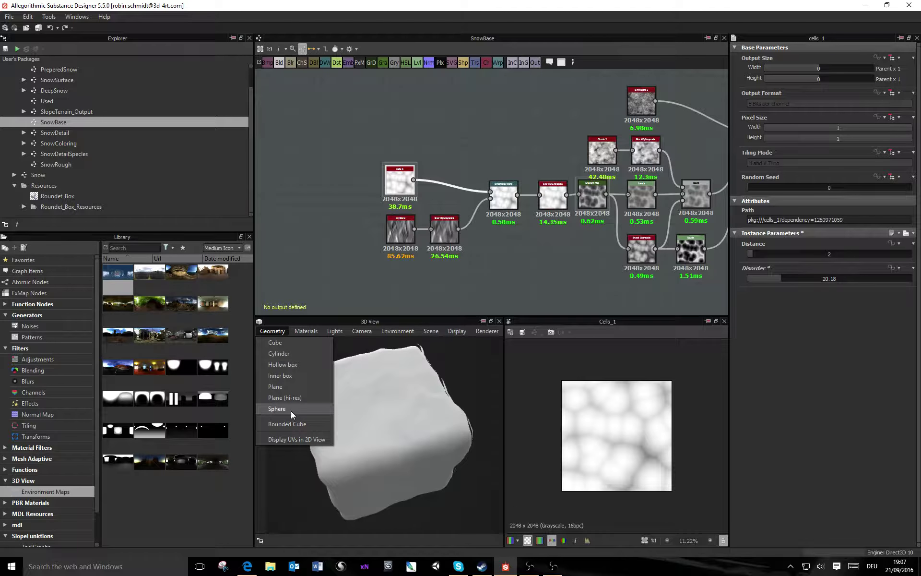
click(298, 424)
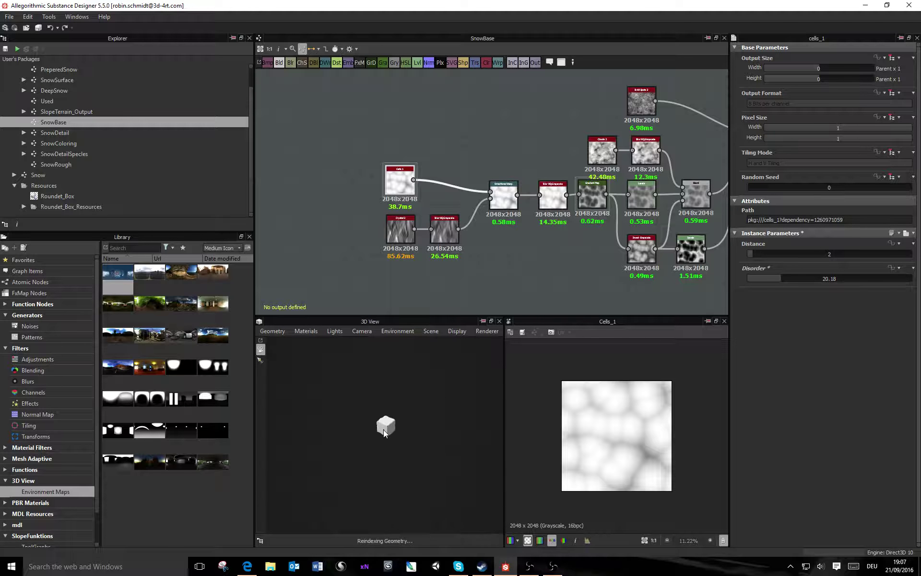
mouse_move(373, 444)
mouse_down()
mouse_move(358, 465)
mouse_move(423, 381)
mouse_move(384, 446)
mouse_up()
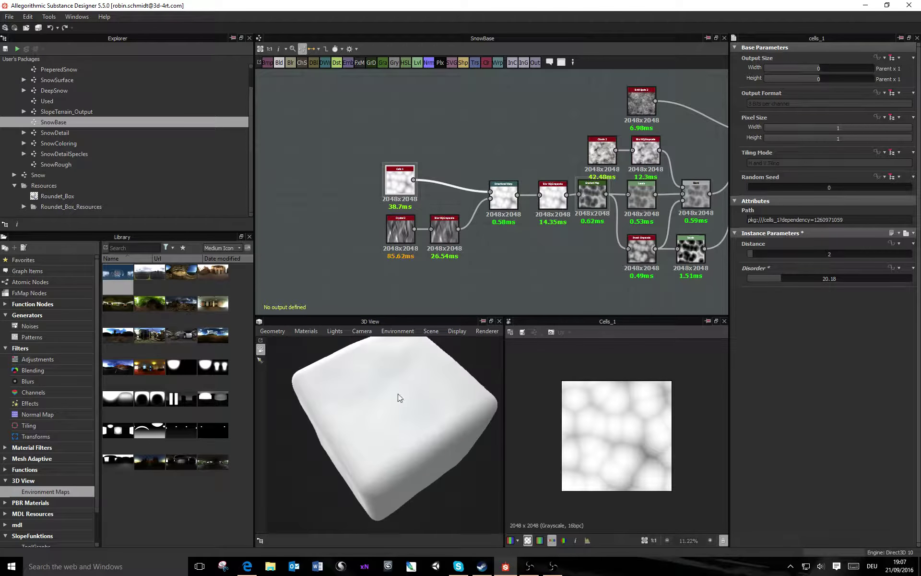
drag(399, 394, 531, 346)
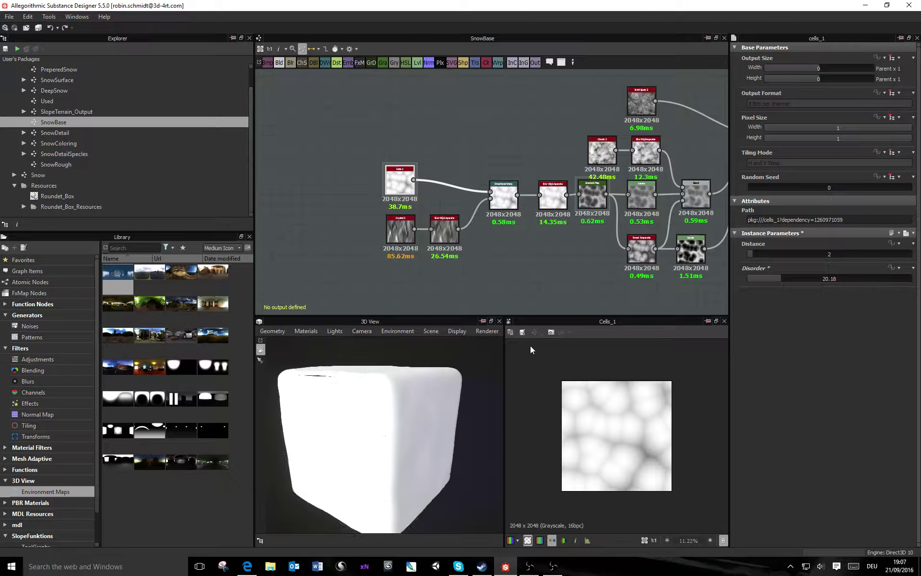
Step: Switch the 3D preview geometry to Cube and look at its top and edges up close
click(284, 330)
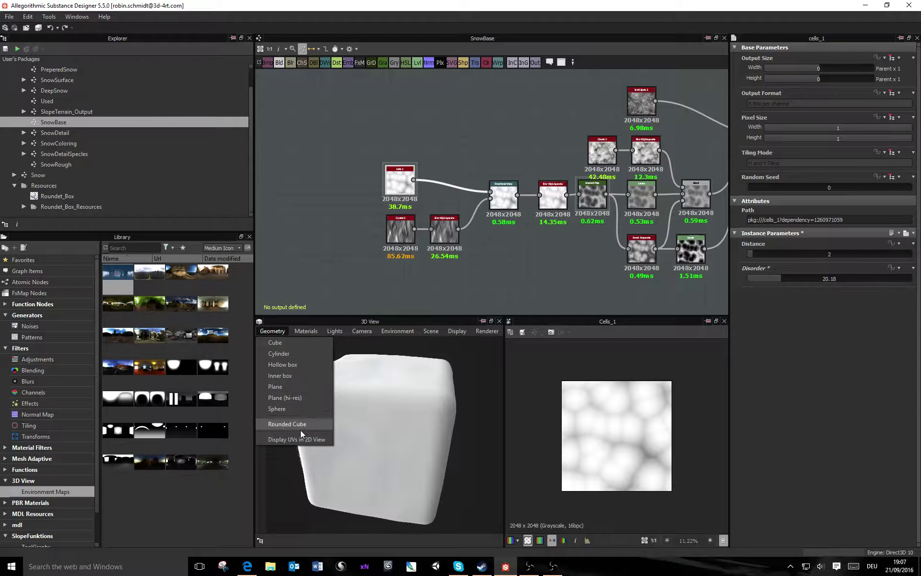
click(288, 347)
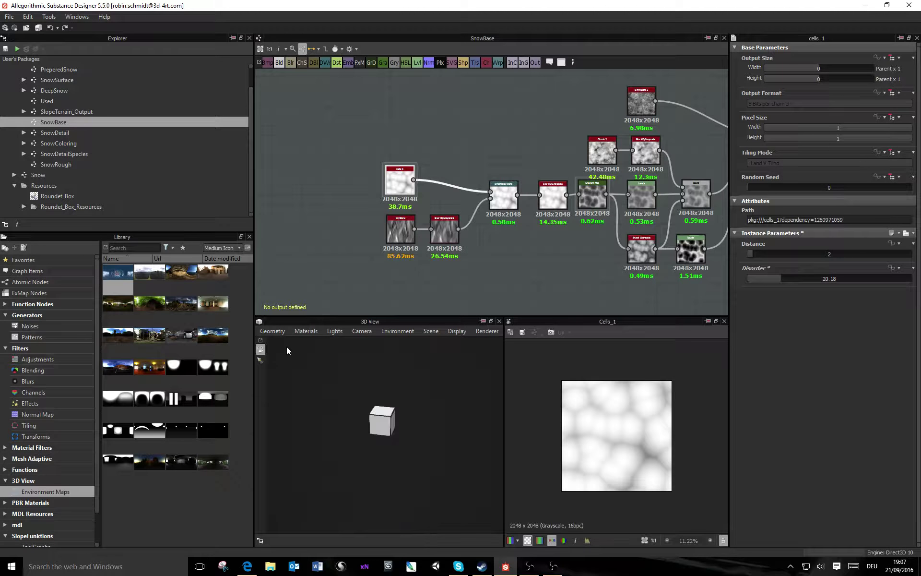
drag(402, 428, 385, 448)
right_drag(385, 447, 403, 392)
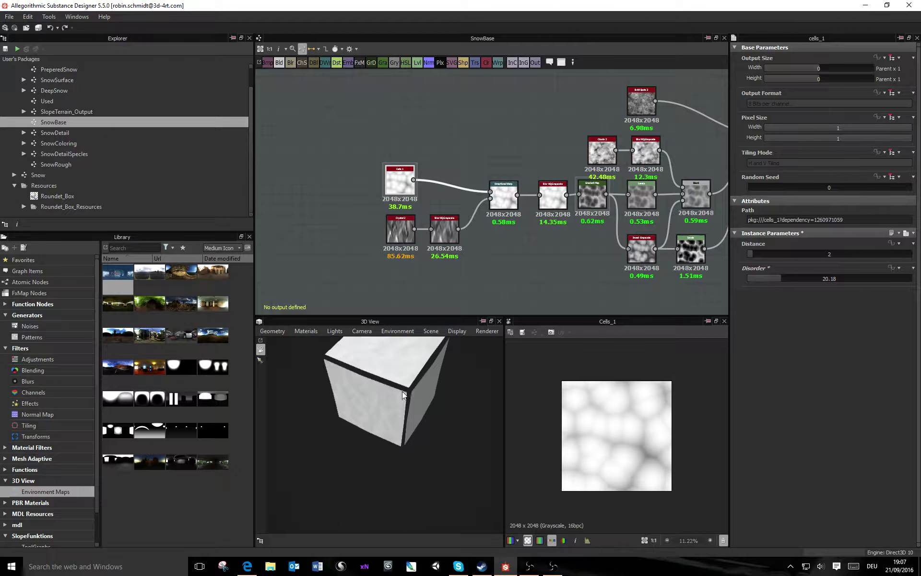
middle_drag(403, 391, 383, 473)
Step: Switch the 3D preview geometry to Plane (hi-res) and frame the surface up close
click(284, 331)
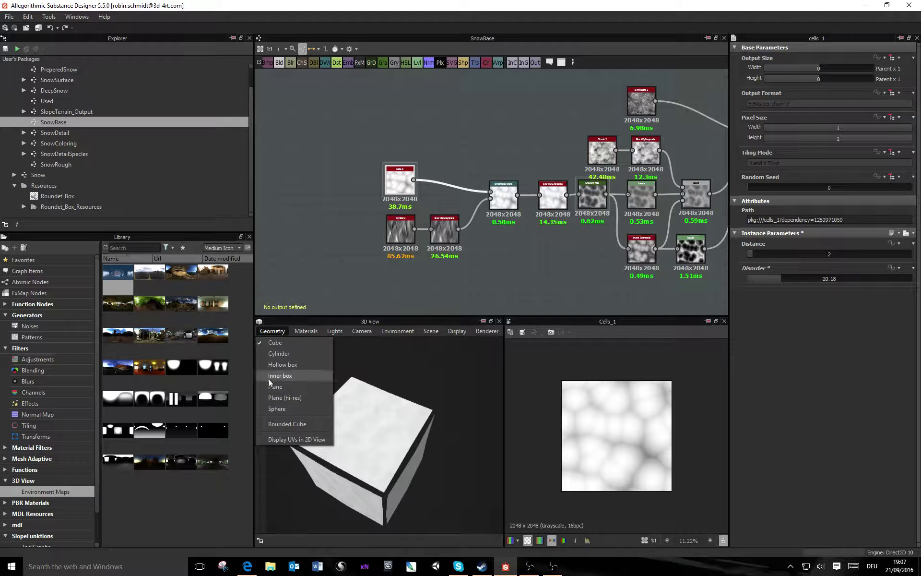
click(276, 396)
mouse_move(400, 467)
middle_down()
mouse_move(416, 366)
mouse_move(385, 459)
middle_up()
right_drag(385, 459, 394, 411)
drag(375, 437, 395, 436)
right_drag(394, 435, 372, 444)
drag(373, 445, 346, 427)
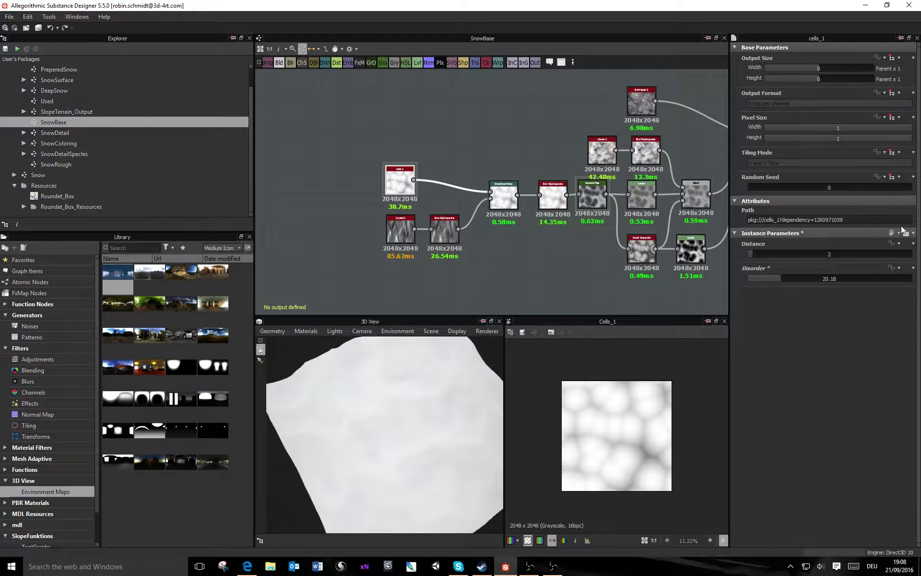
Step: Set the Disorder of the Cells 1 node to 14.91 and check the snow plane from a lower angle
drag(775, 281, 772, 280)
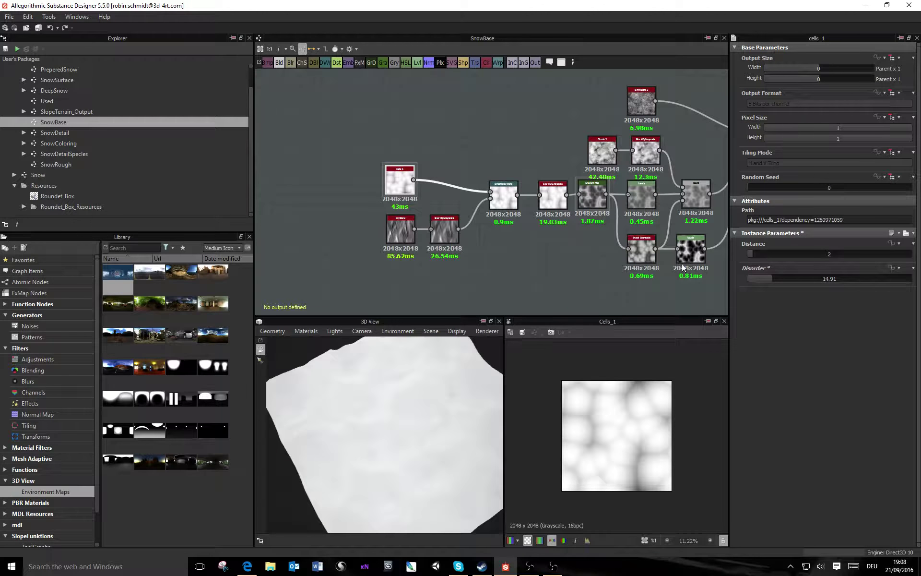
drag(473, 415, 546, 315)
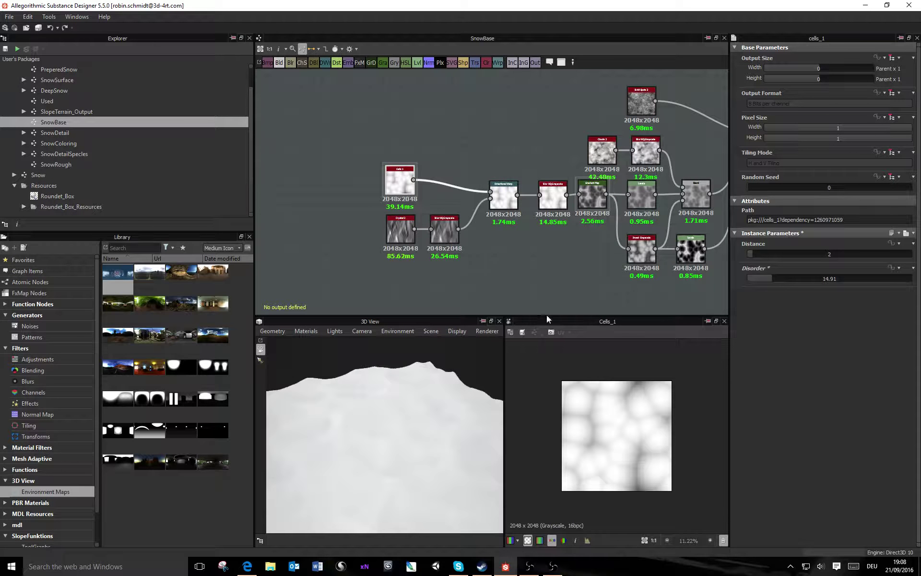
Step: Set the default material's height Scale to 2.25 and inspect the snow plane from several angles
click(307, 331)
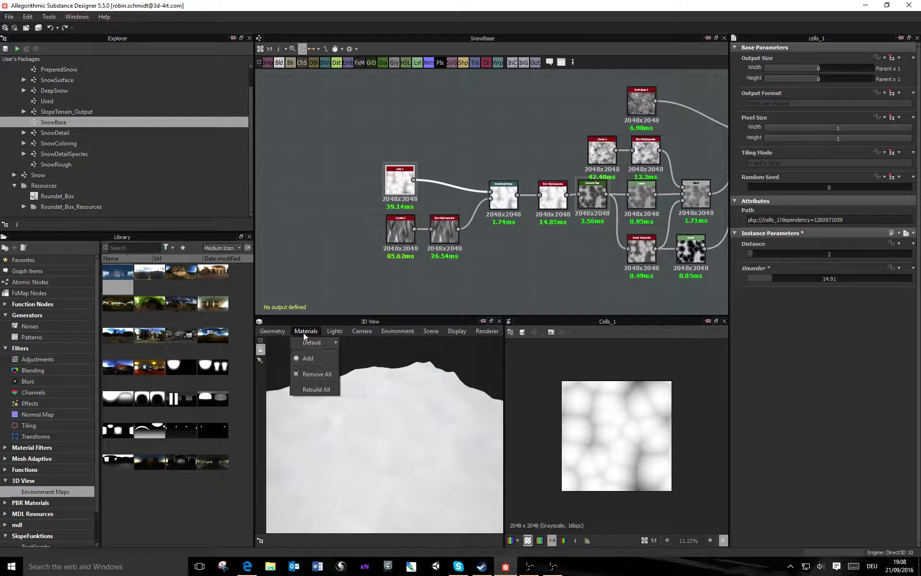
mouse_move(311, 346)
click(361, 347)
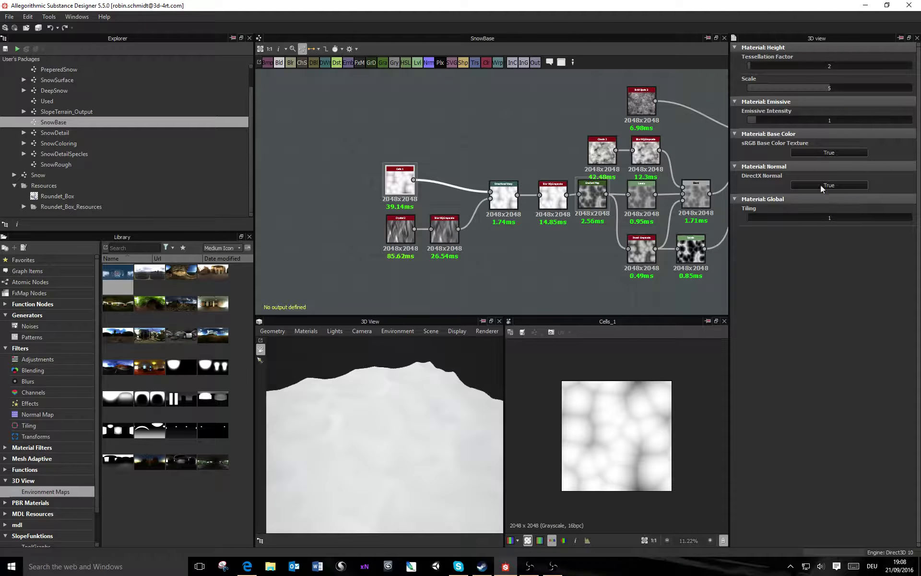
drag(826, 88, 784, 91)
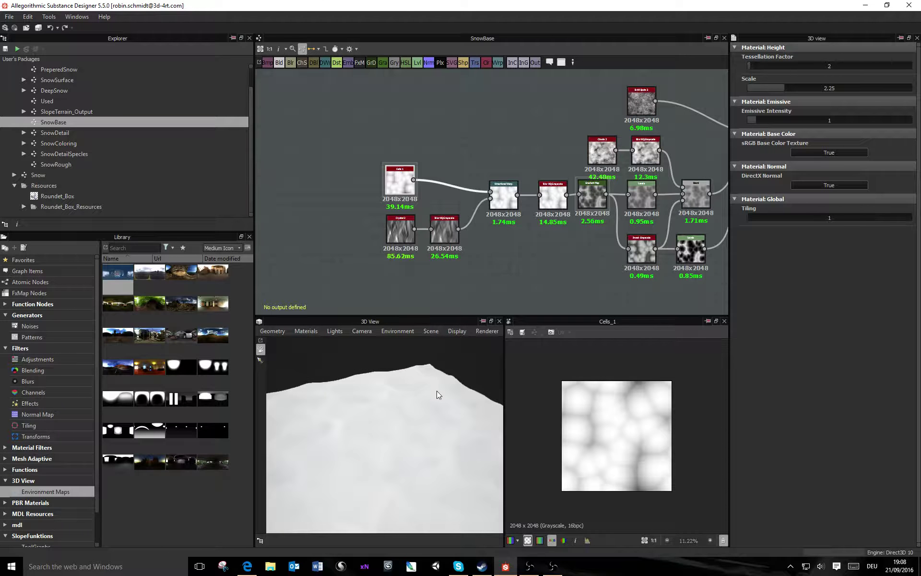
drag(416, 456, 447, 425)
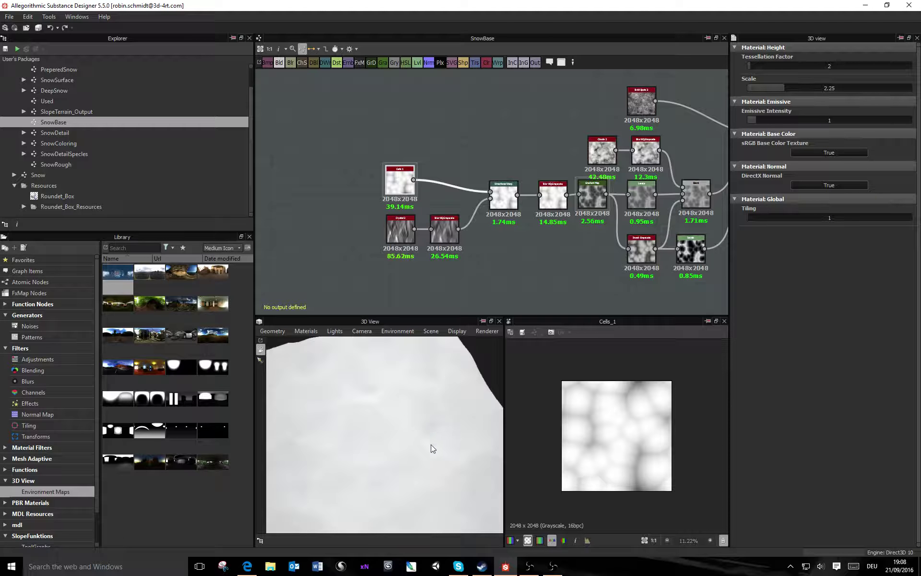
drag(431, 446, 403, 428)
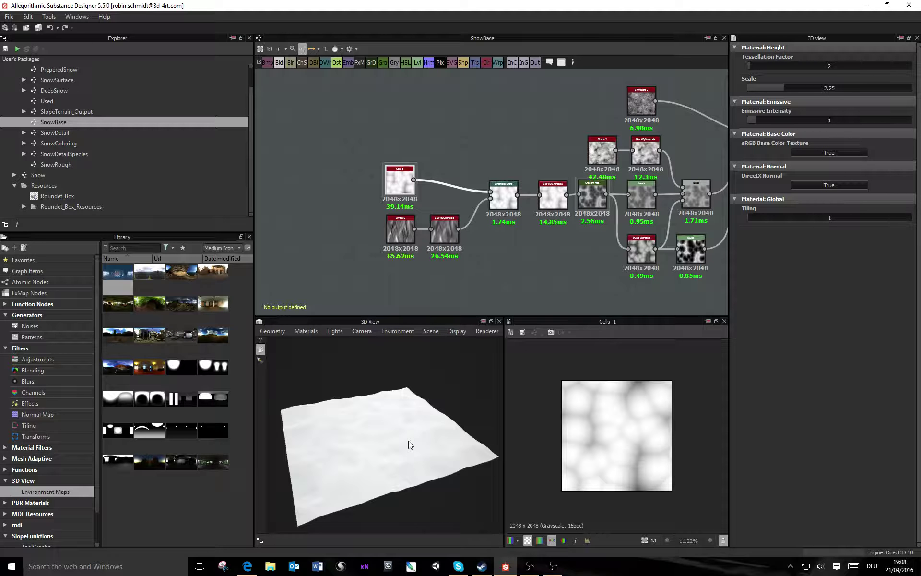
drag(420, 426, 385, 445)
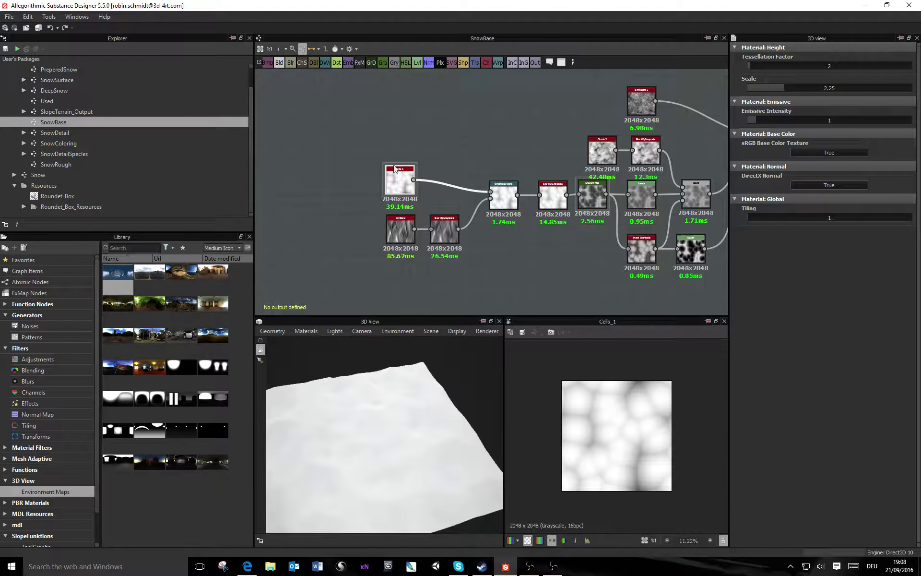
Step: Align the Cells 1 node with the directional warp and space the Crystal 2 and blur nodes further below it
mouse_move(403, 180)
mouse_down()
mouse_move(398, 189)
mouse_move(408, 190)
mouse_up()
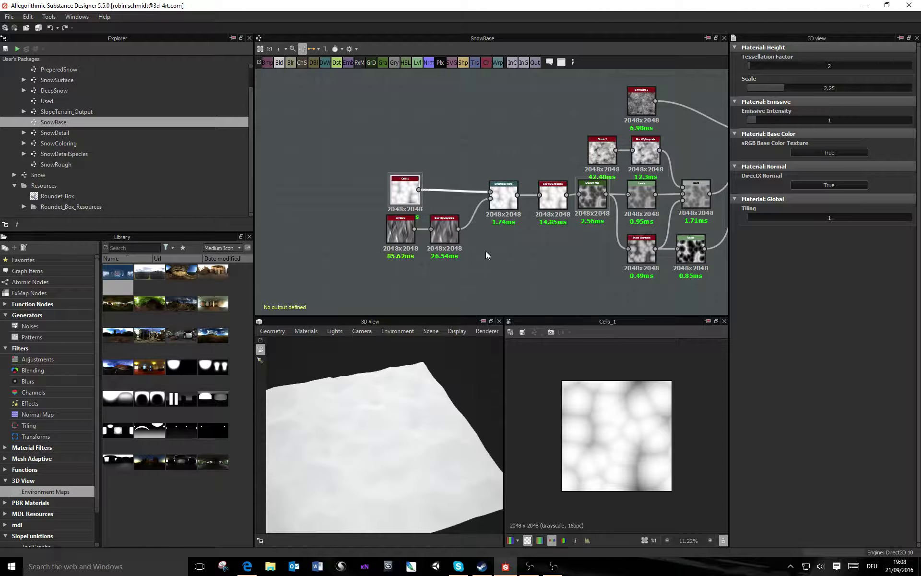
drag(486, 251, 439, 255)
click(519, 267)
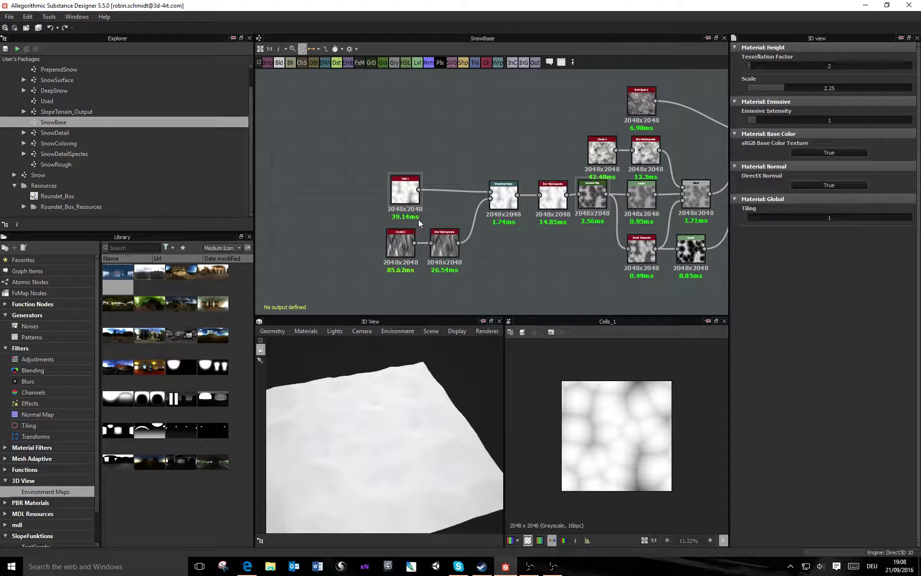
Step: Examine the Crystal 2 node, its Blur HQ Grayscale node and the directional warp they feed, along with the snow surface
click(410, 249)
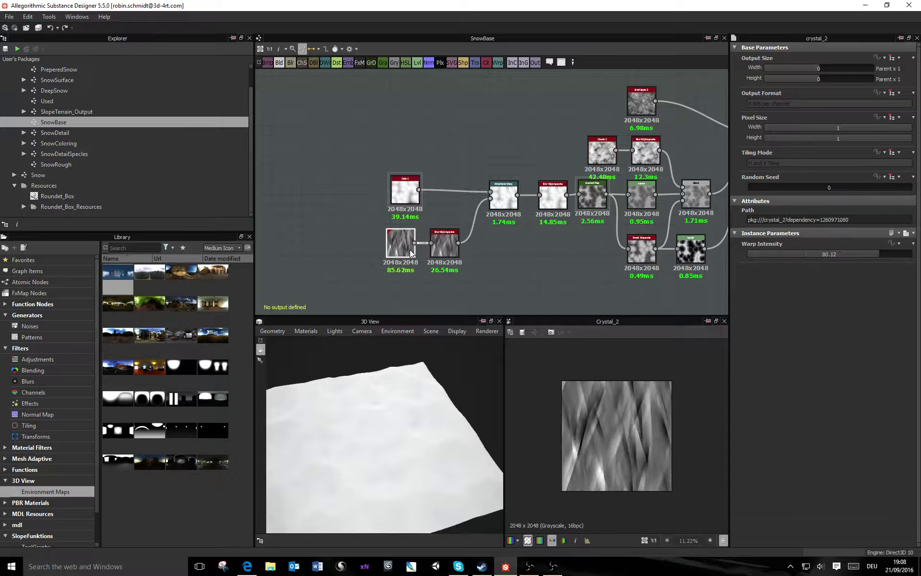
click(444, 244)
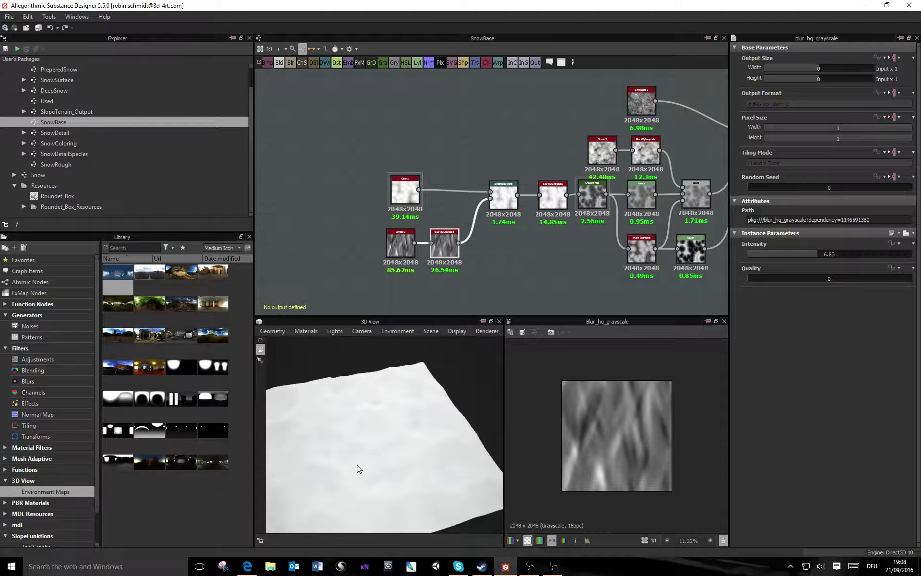
middle_drag(343, 473, 377, 450)
scroll(377, 450, up, 5)
drag(393, 450, 417, 442)
click(504, 196)
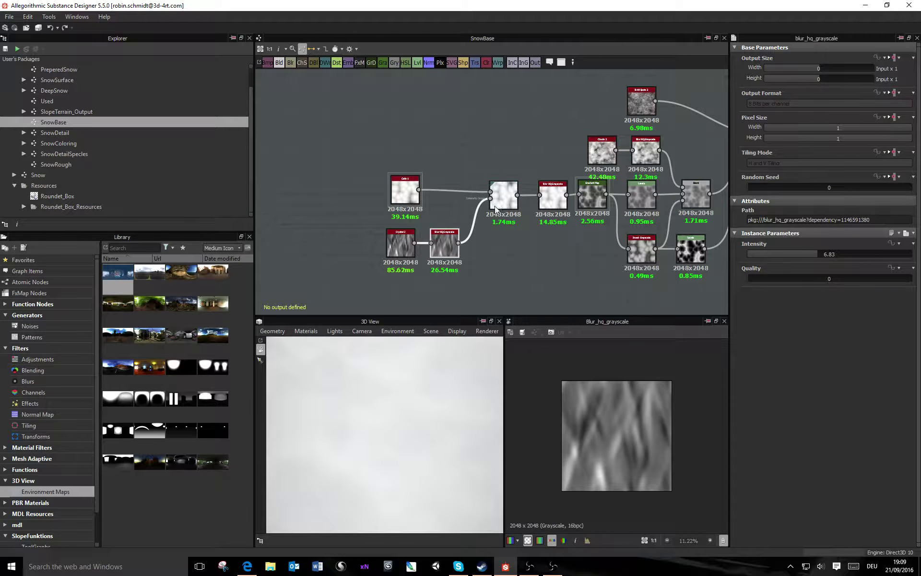
Step: Feed the directional warp output into the normal map node and inspect the whole snow plane
scroll(630, 406, up, 3)
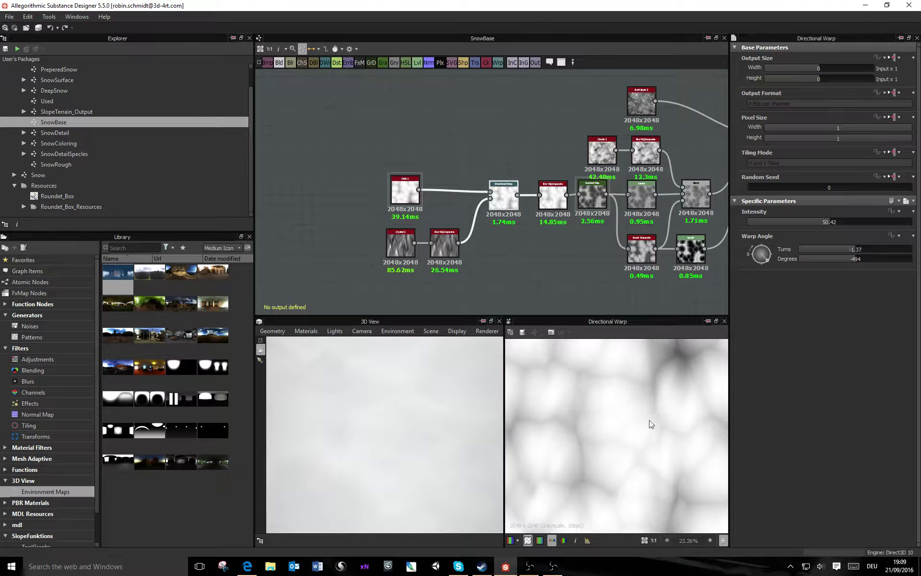
scroll(654, 444, down, 2)
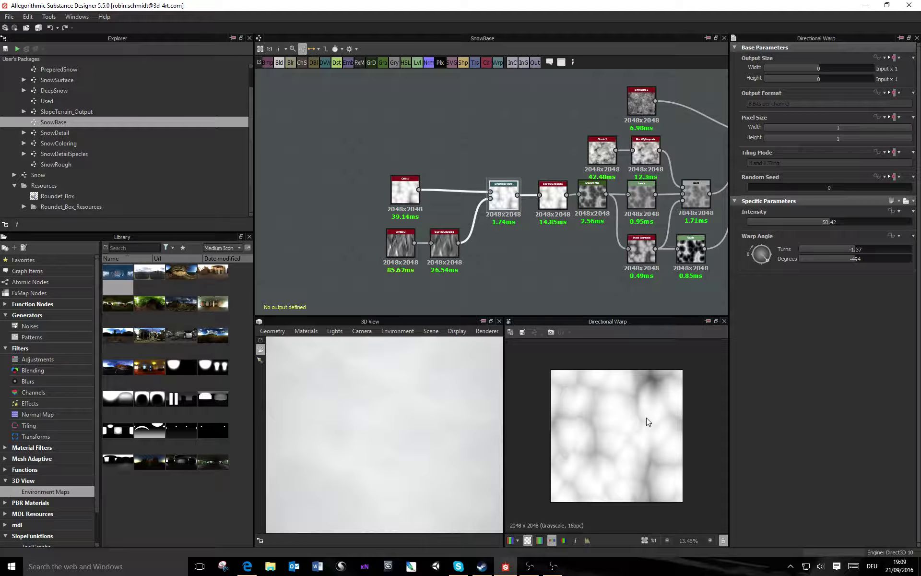
middle_drag(668, 276, 560, 205)
scroll(561, 205, down, 2)
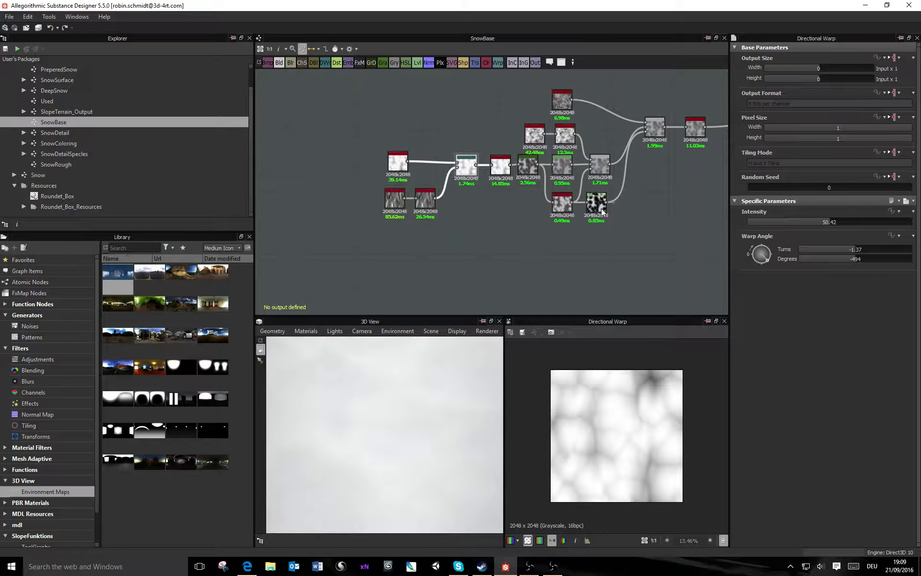
middle_drag(597, 200, 496, 228)
scroll(469, 239, down, 3)
scroll(489, 229, up, 3)
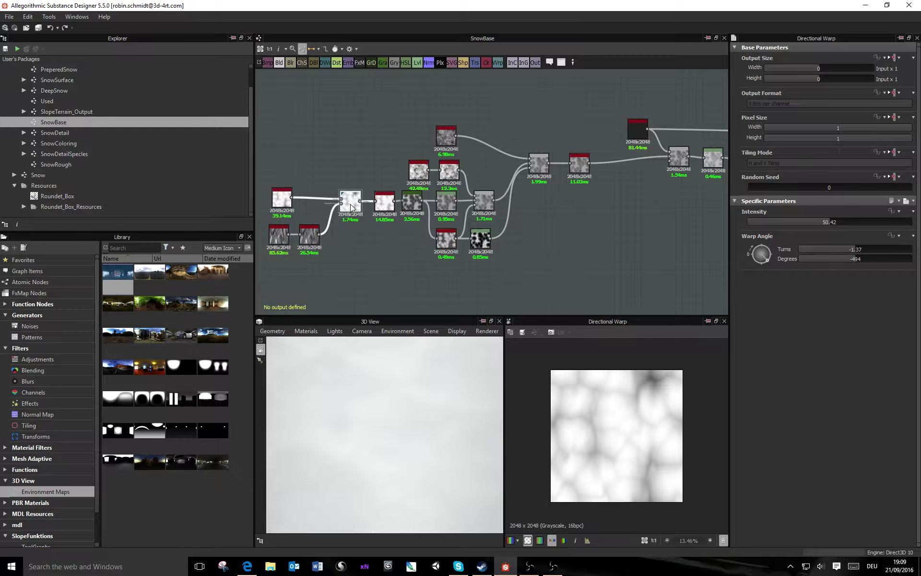
scroll(351, 205, up, 2)
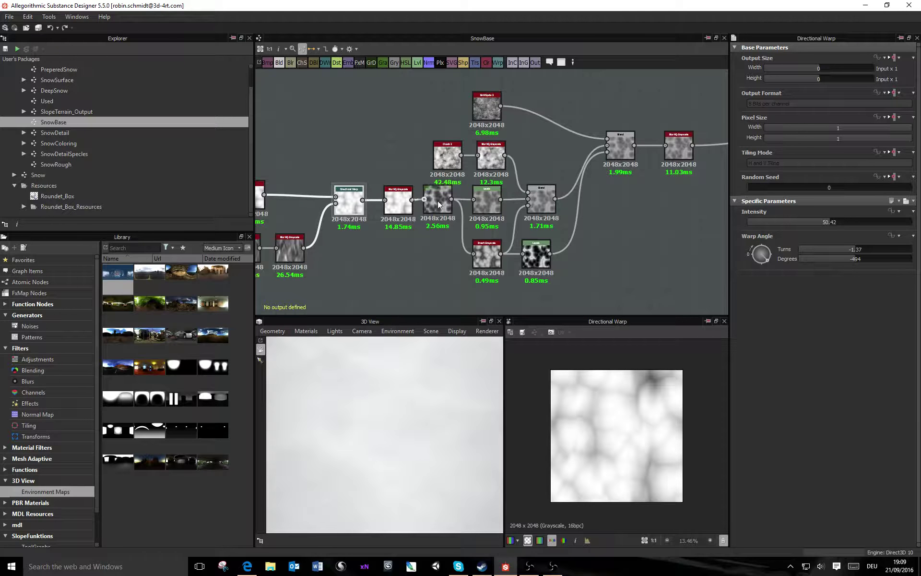
scroll(571, 251, down, 5)
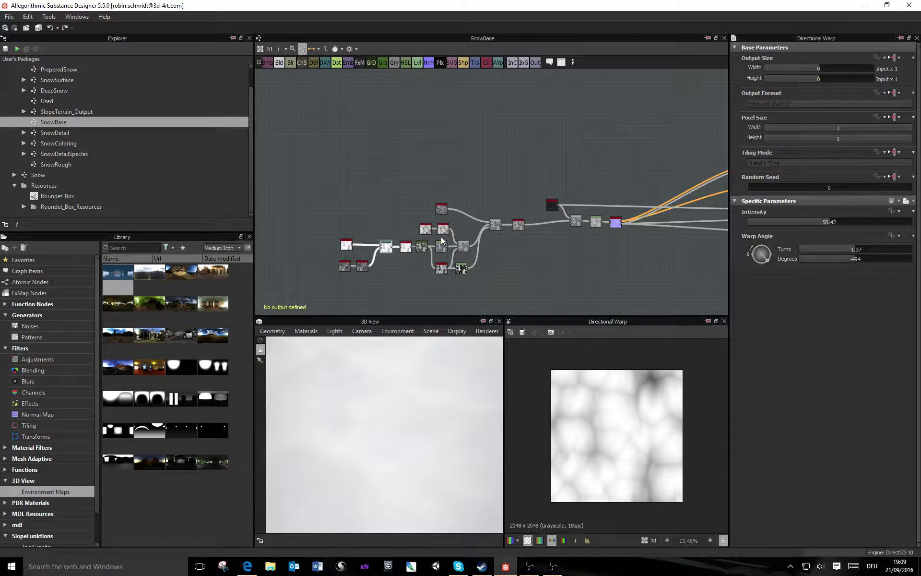
drag(393, 247, 615, 223)
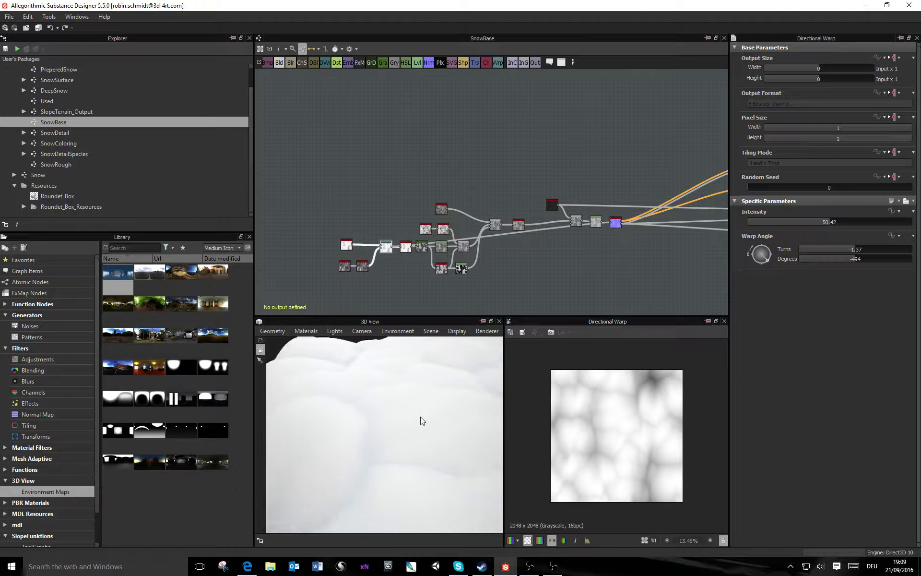
scroll(422, 417, down, 5)
mouse_move(436, 413)
mouse_down()
mouse_move(385, 464)
mouse_move(335, 442)
mouse_move(440, 444)
mouse_move(423, 467)
mouse_move(551, 456)
mouse_move(447, 492)
mouse_move(358, 469)
mouse_move(450, 419)
mouse_up()
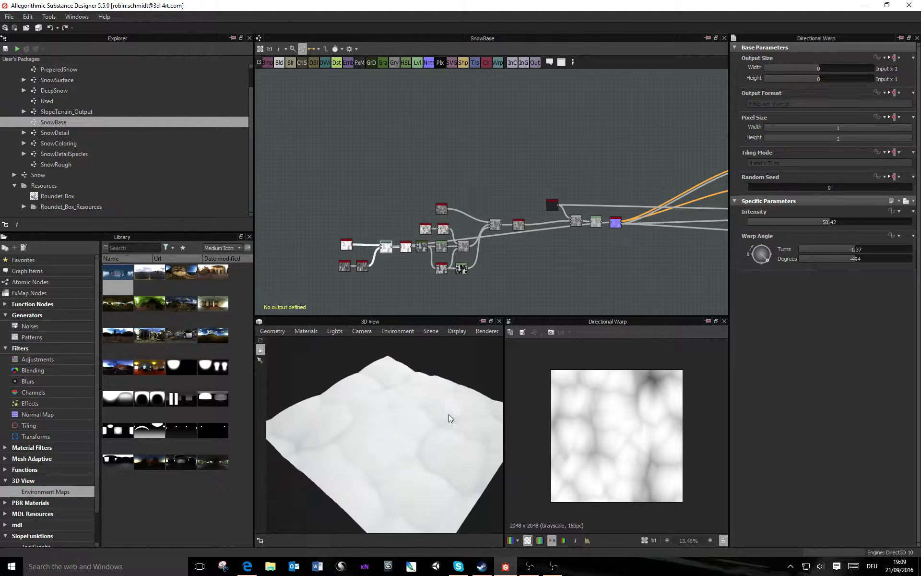
Step: Display the Blur HQ Grayscale node after the directional warp and feed it into the normal map node to check the snow plane
scroll(463, 259, up, 4)
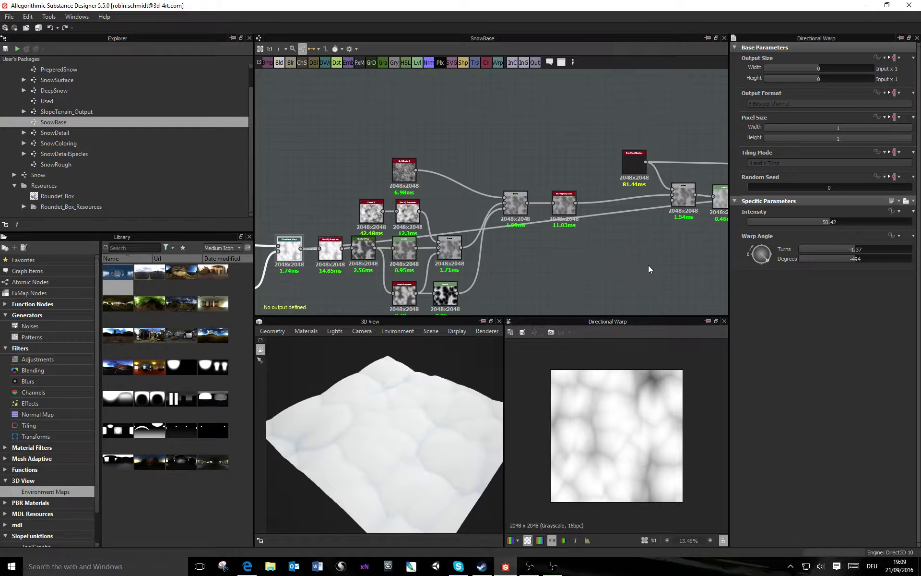
scroll(649, 265, down, 3)
middle_drag(626, 254, 486, 239)
click(320, 242)
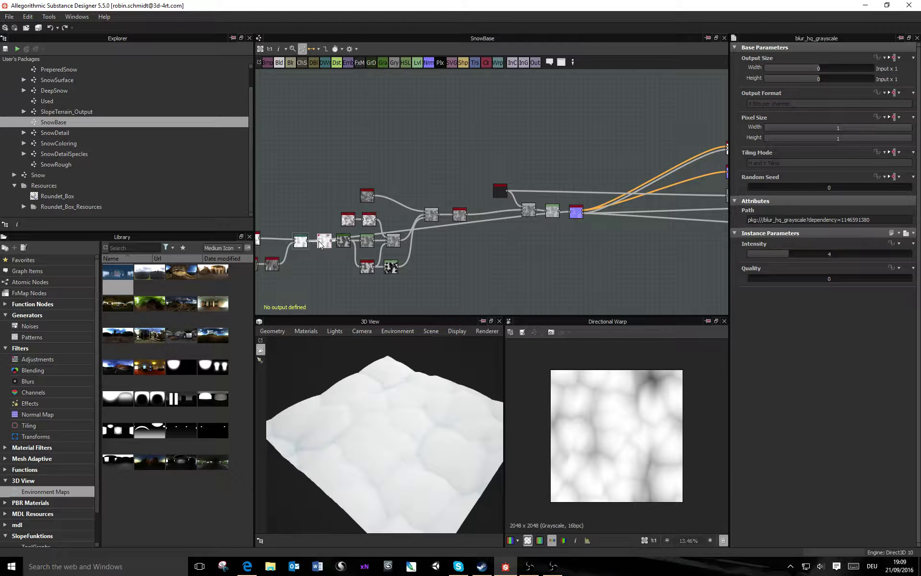
double_click(323, 242)
scroll(335, 254, up, 1)
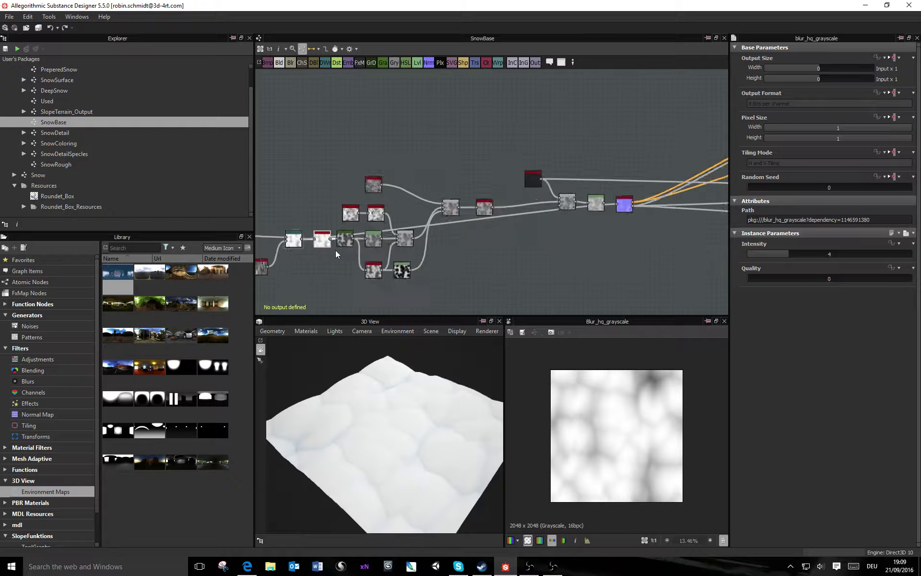
scroll(336, 254, up, 1)
drag(329, 235, 676, 198)
drag(404, 461, 416, 441)
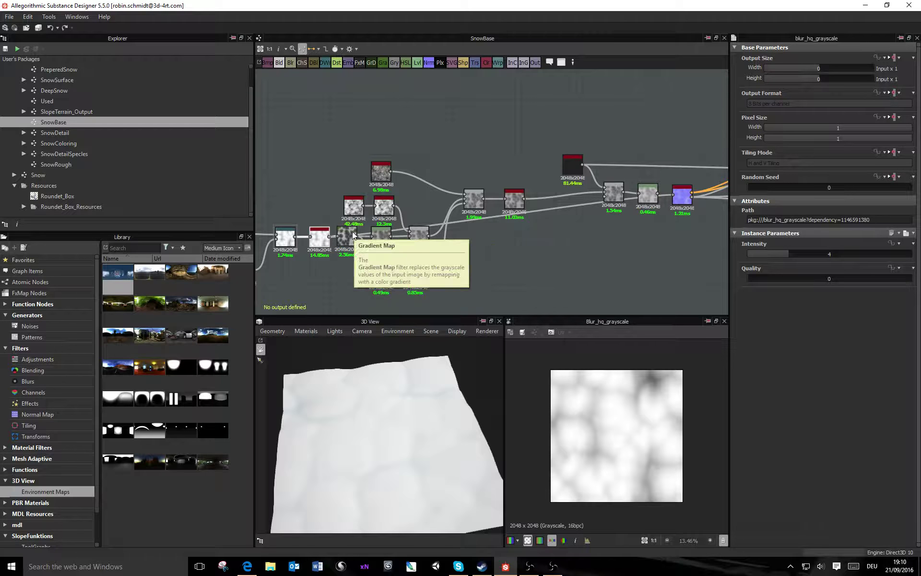
Step: Move the Gradient Map node slightly lower and feed its output into the normal map node to inspect the snow plane
drag(346, 235, 354, 249)
double_click(347, 251)
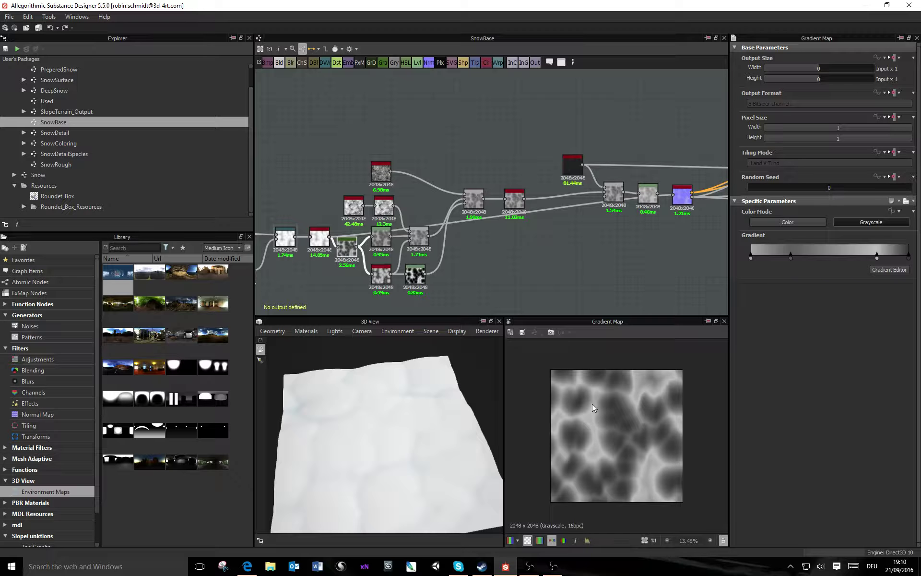
drag(357, 246, 672, 195)
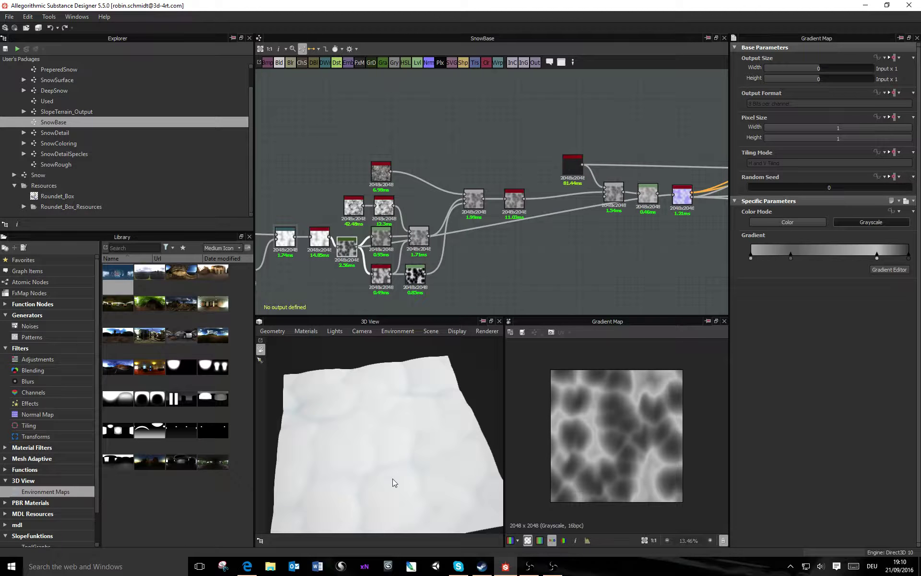
drag(392, 448, 406, 408)
drag(351, 451, 414, 431)
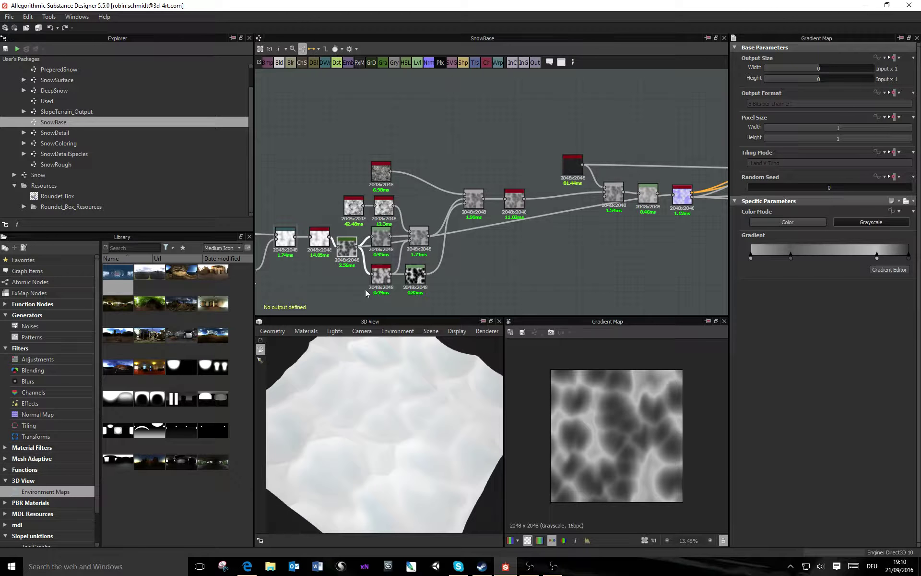
Step: Examine the Levels node after the Gradient Map, the Clouds 2 noise and the Blur HQ Grayscale node that softens it
click(382, 231)
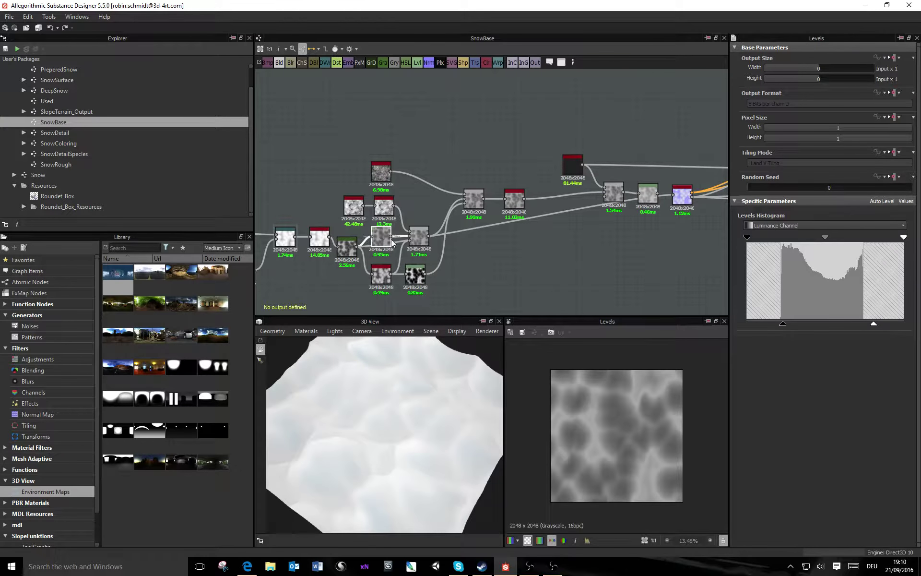
scroll(401, 252, up, 2)
click(453, 246)
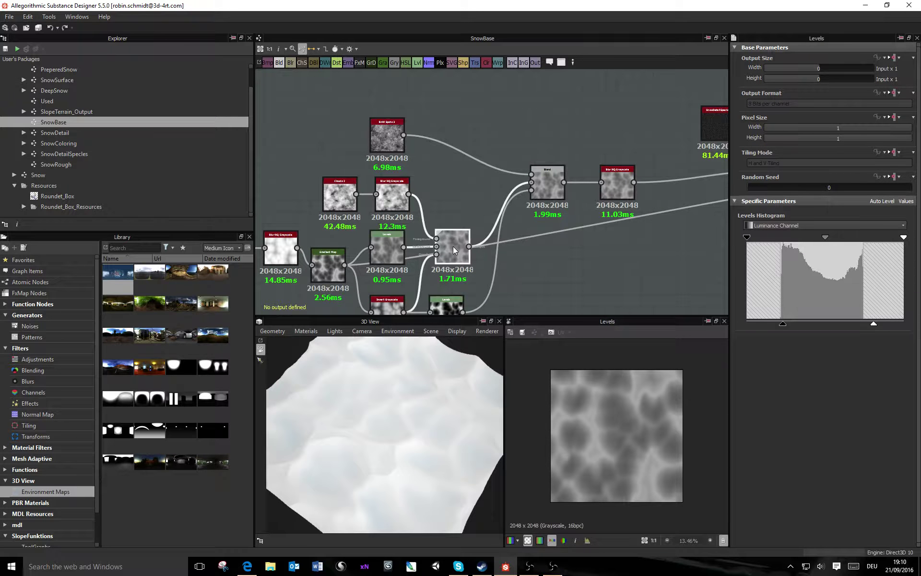
click(348, 195)
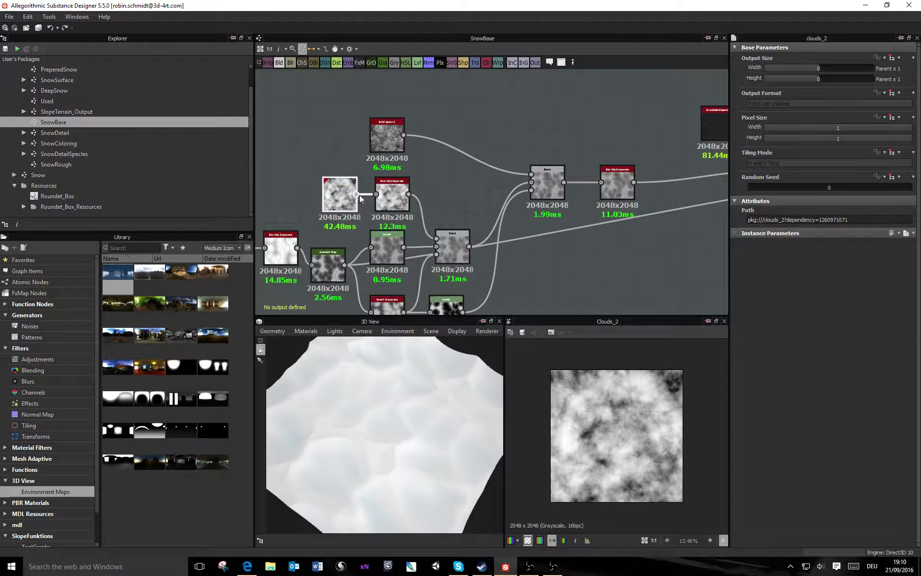
mouse_move(376, 194)
mouse_down()
mouse_move(400, 248)
mouse_move(393, 194)
mouse_up()
click(393, 194)
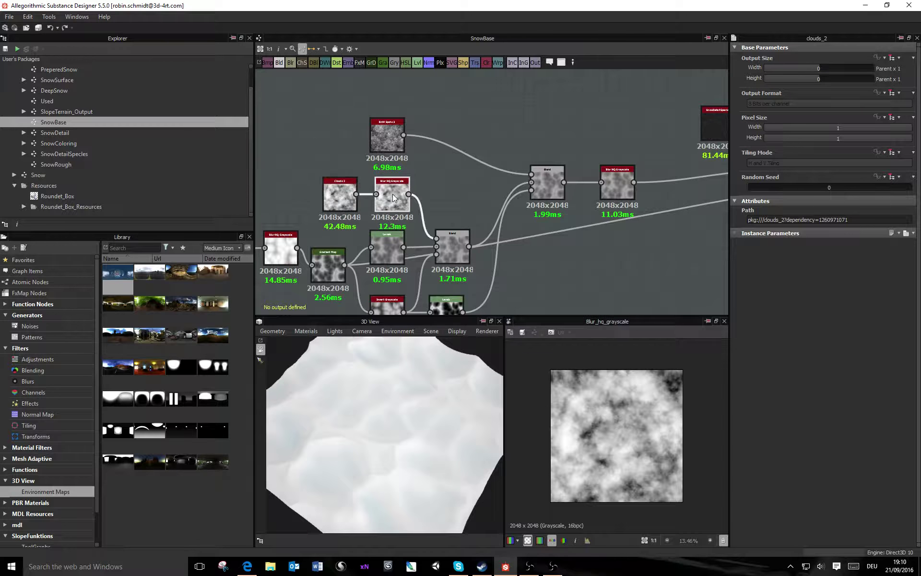
middle_drag(628, 296, 480, 259)
scroll(451, 244, down, 2)
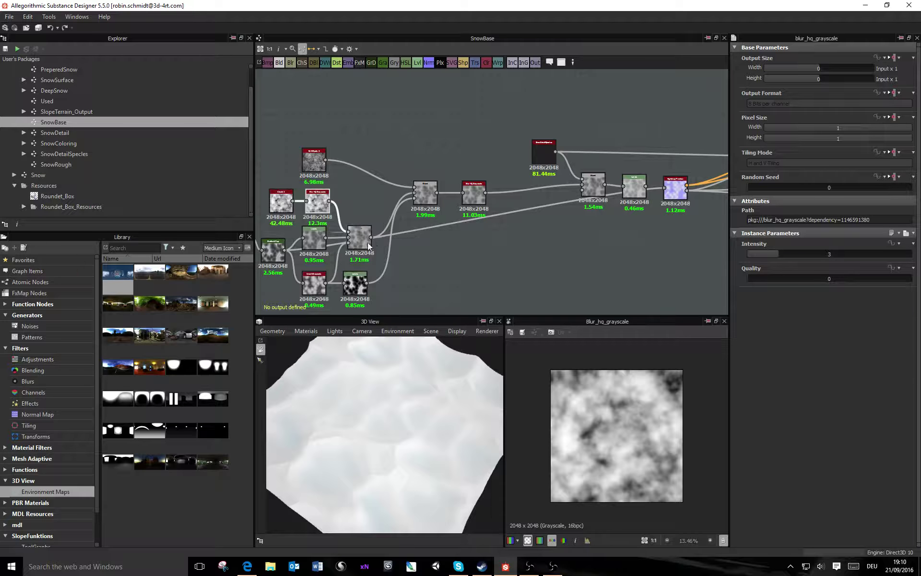
Step: Examine how the Invert Grayscale node derived from the Gradient Map feeds the Blend node that combines the levels and clouds
click(311, 281)
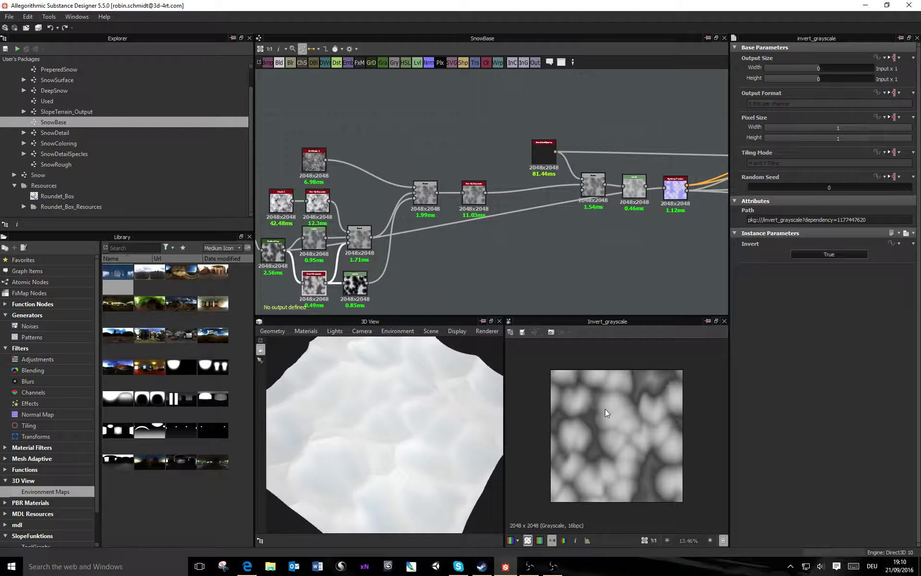
middle_drag(334, 277, 403, 244)
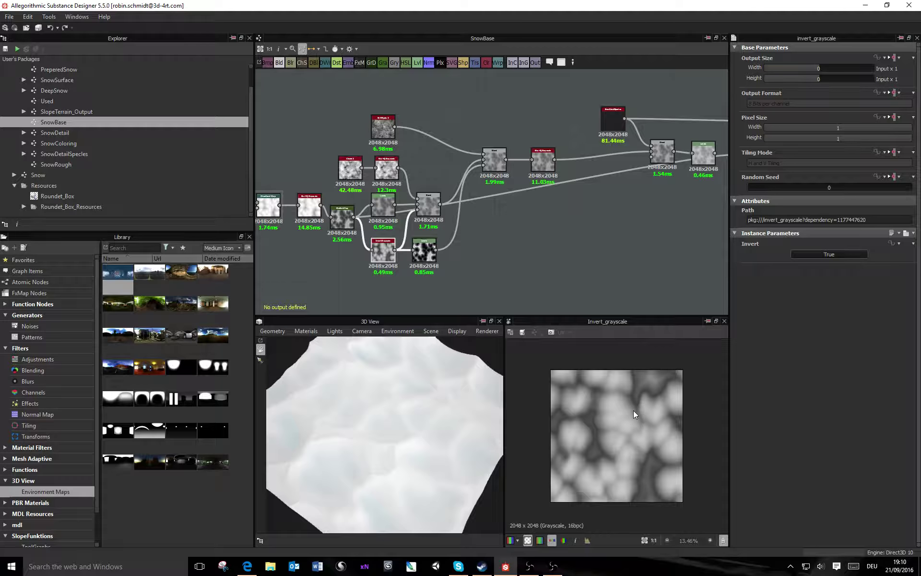
scroll(370, 246, up, 3)
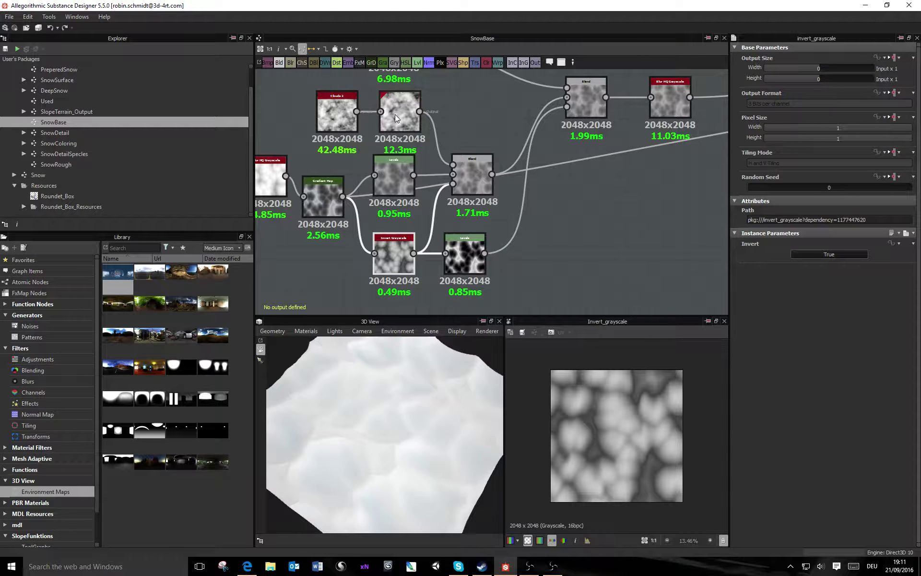
click(329, 204)
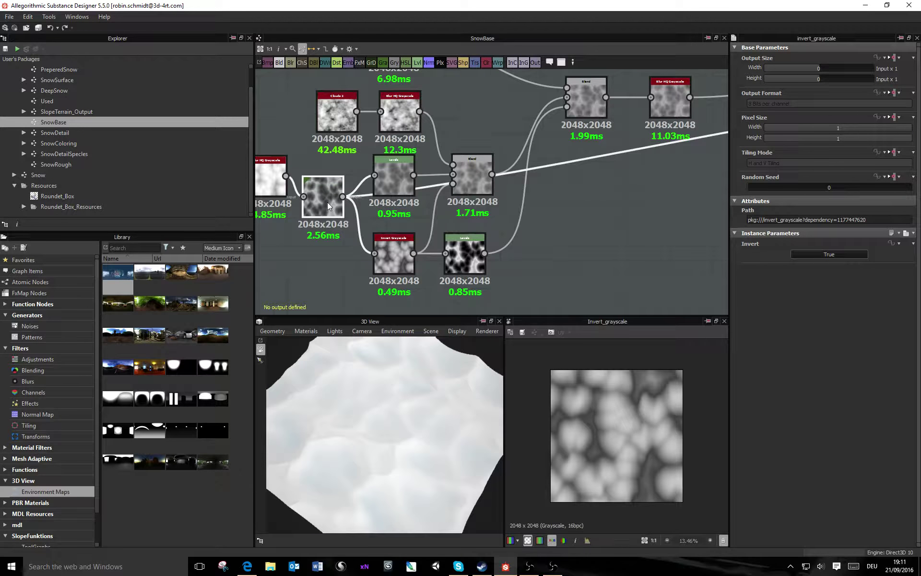
click(391, 265)
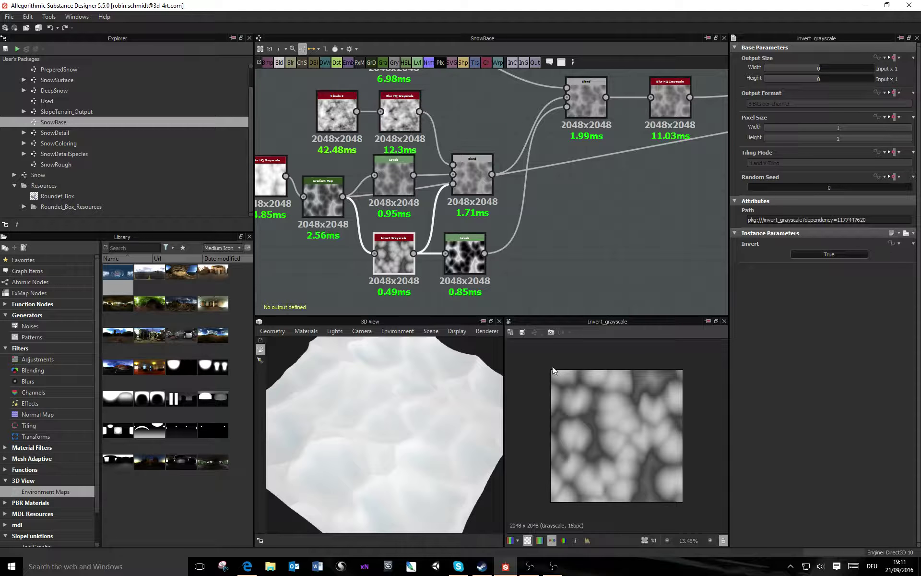
click(473, 168)
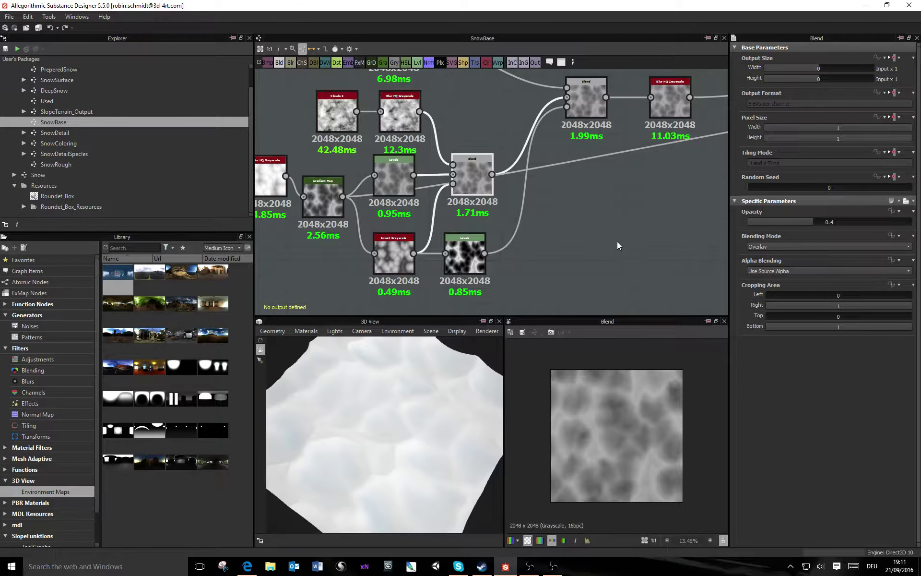
Step: Feed the Overlay Blend node's output into the normal map node and inspect the snow plane from several angles and distances
middle_drag(617, 243, 538, 265)
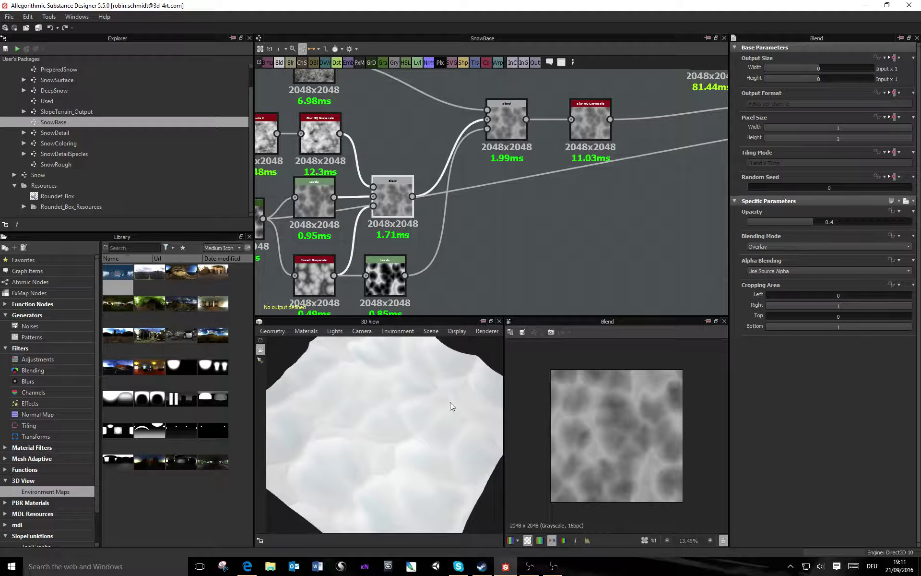
scroll(485, 255, down, 3)
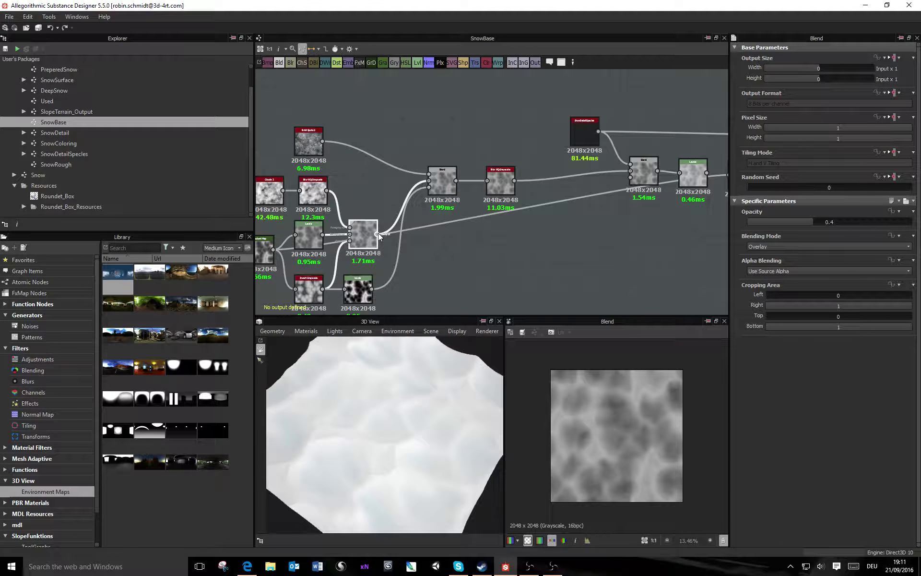
drag(378, 233, 696, 232)
middle_drag(664, 233, 617, 233)
scroll(617, 232, down, 1)
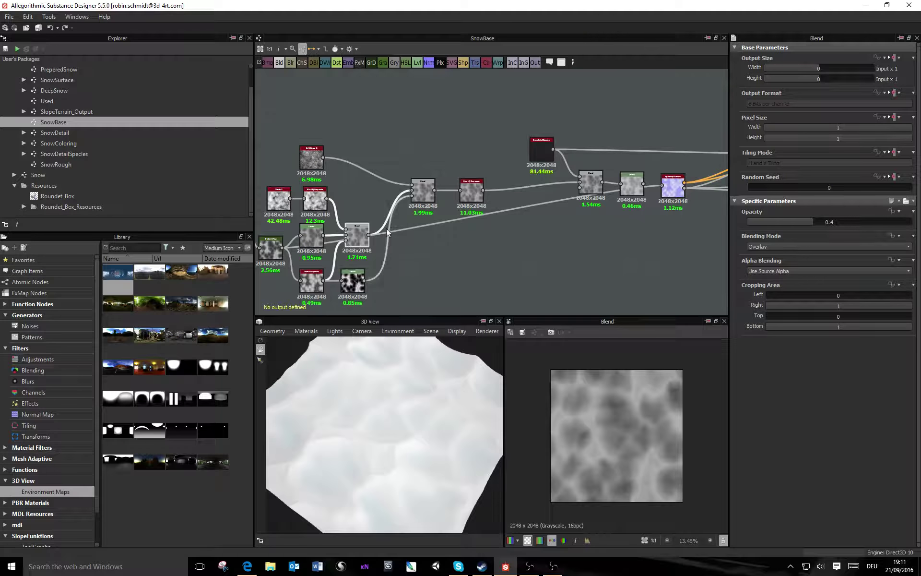
drag(368, 234, 580, 187)
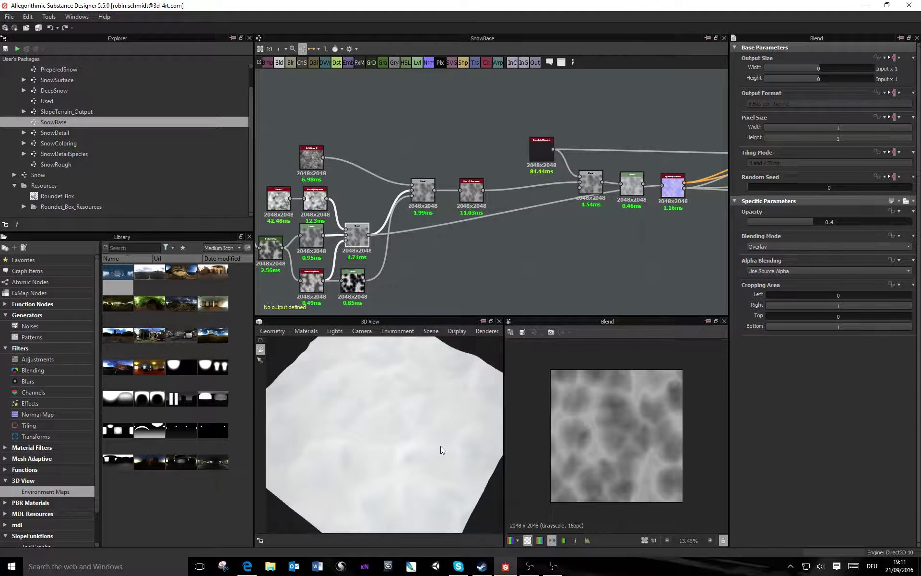
drag(440, 446, 344, 390)
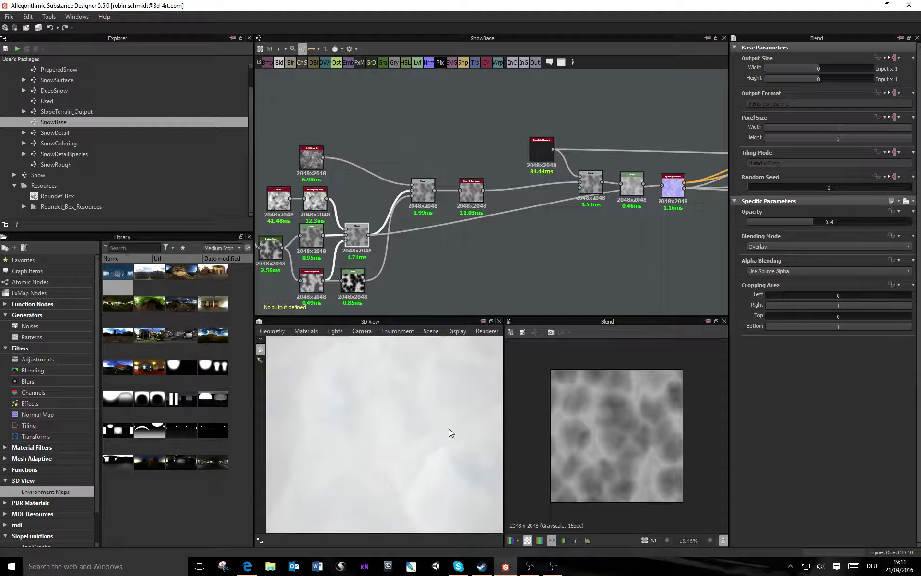
scroll(452, 439, down, 8)
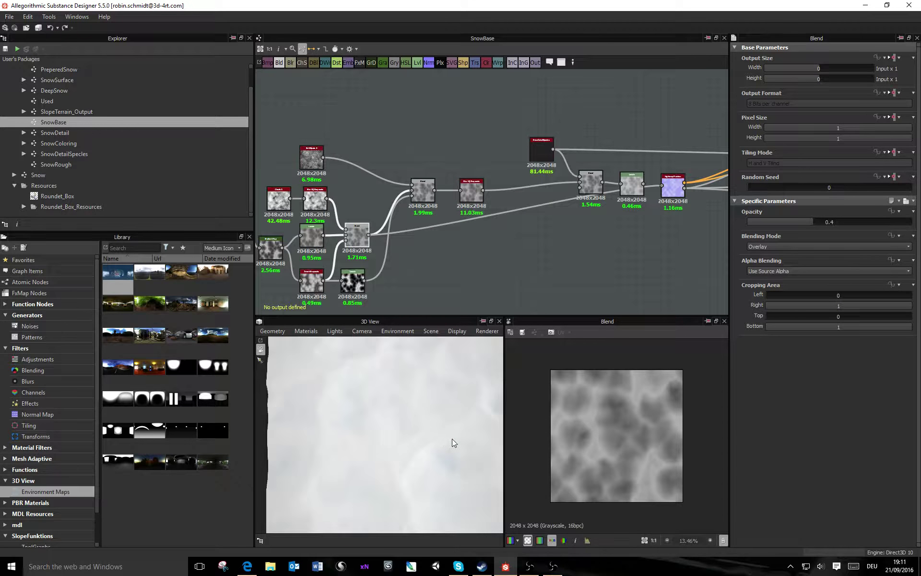
scroll(422, 438, up, 2)
scroll(416, 439, up, 3)
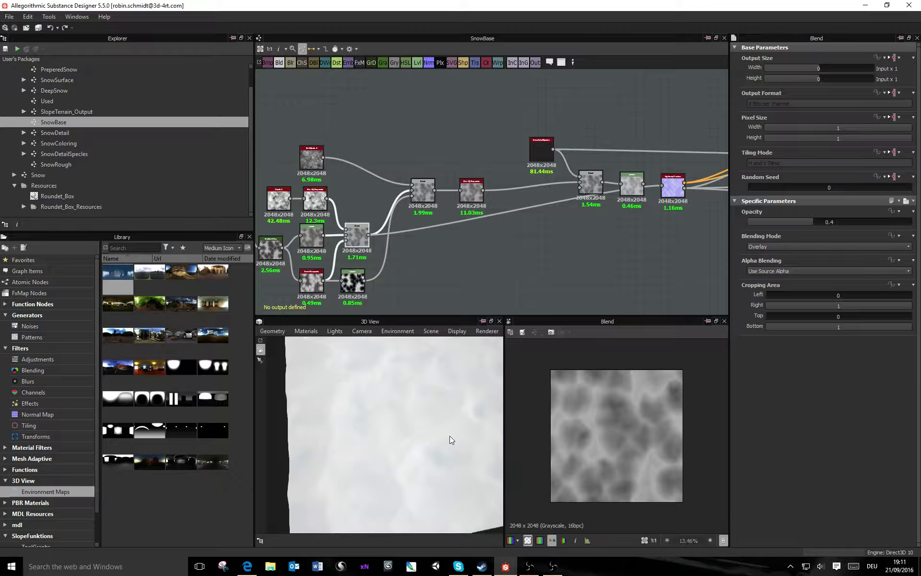
scroll(446, 442, down, 3)
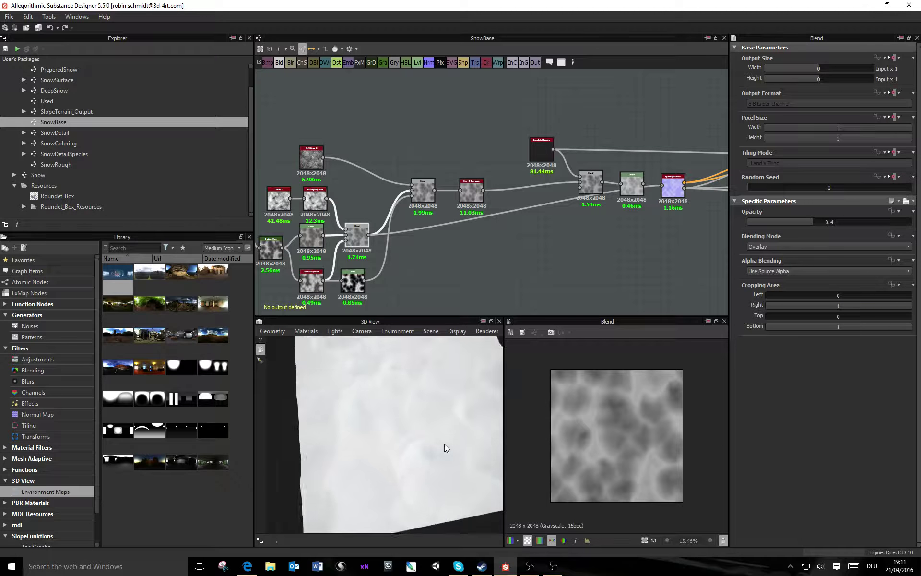
drag(448, 441, 322, 462)
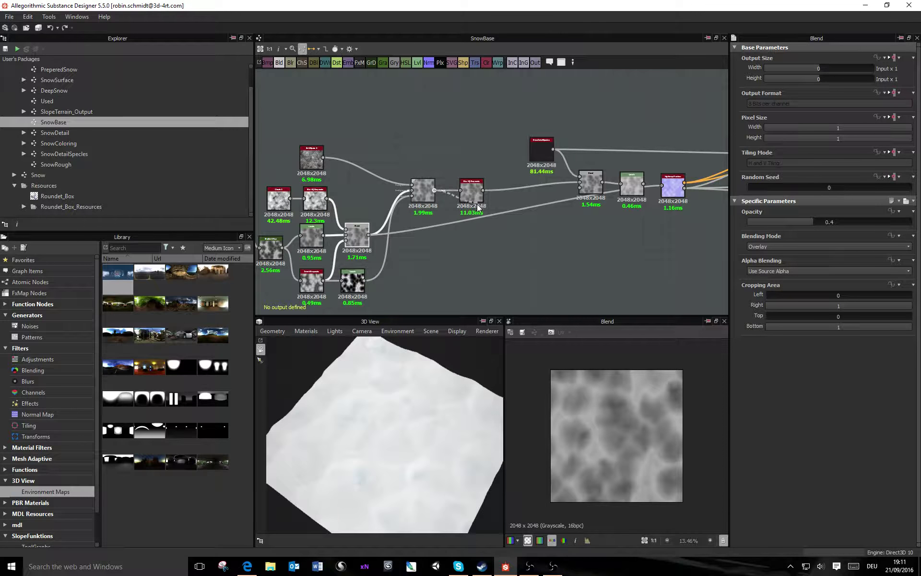
Step: Feed the Blend node before the second Blur HQ Grayscale into the Hightmap_Preview node and inspect the snow plane from several distances and angles
drag(434, 190, 579, 187)
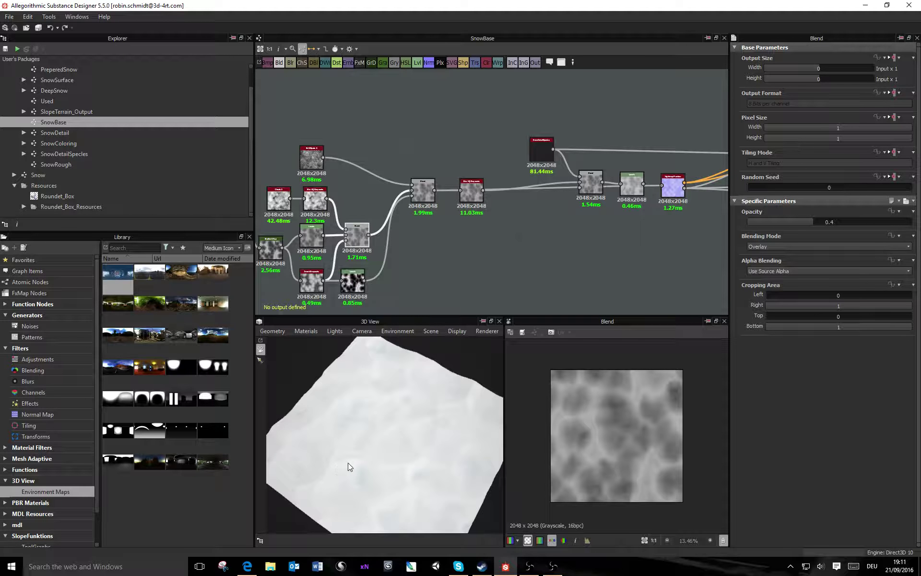
scroll(341, 475, up, 6)
middle_drag(347, 472, 359, 451)
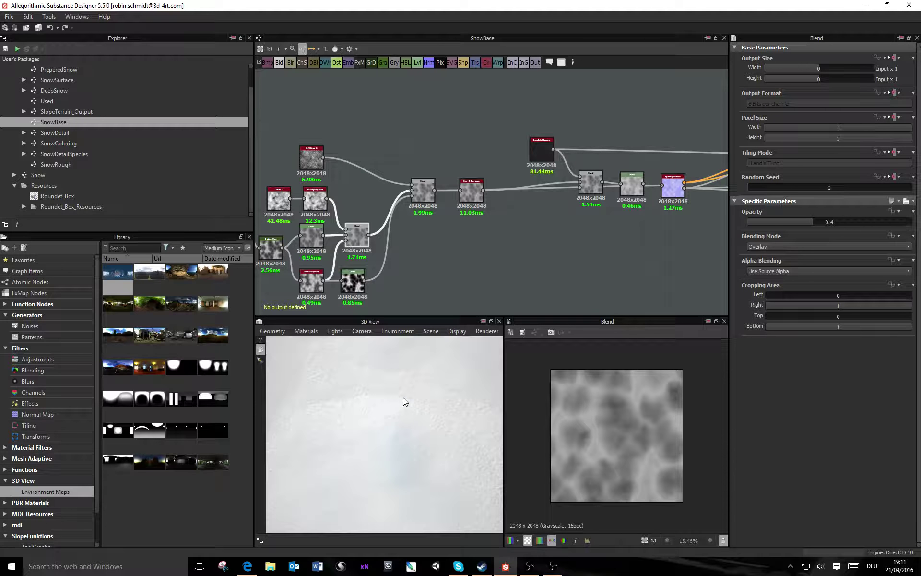
scroll(375, 414, down, 5)
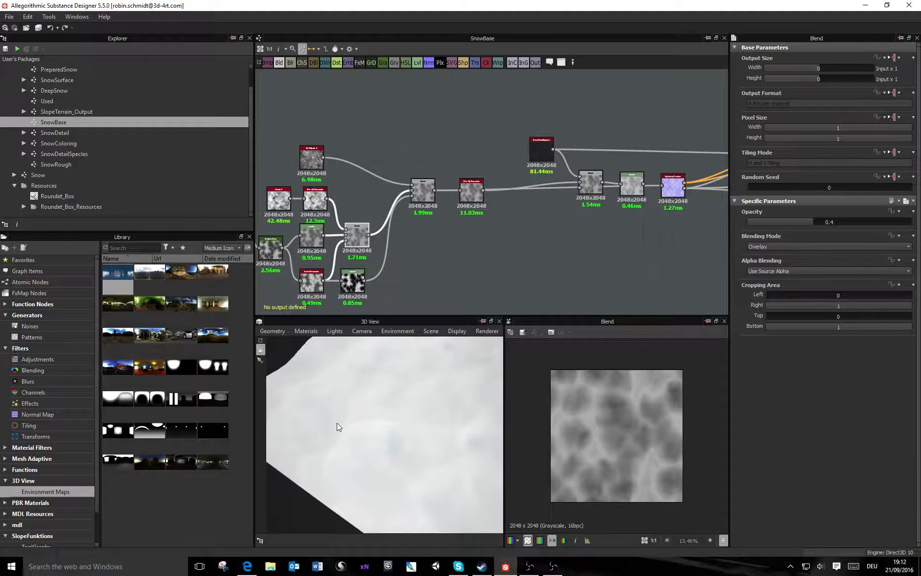
mouse_move(411, 426)
mouse_down()
mouse_move(407, 441)
mouse_move(446, 441)
mouse_move(401, 453)
mouse_move(364, 419)
mouse_move(429, 430)
mouse_up()
scroll(408, 439, down, 3)
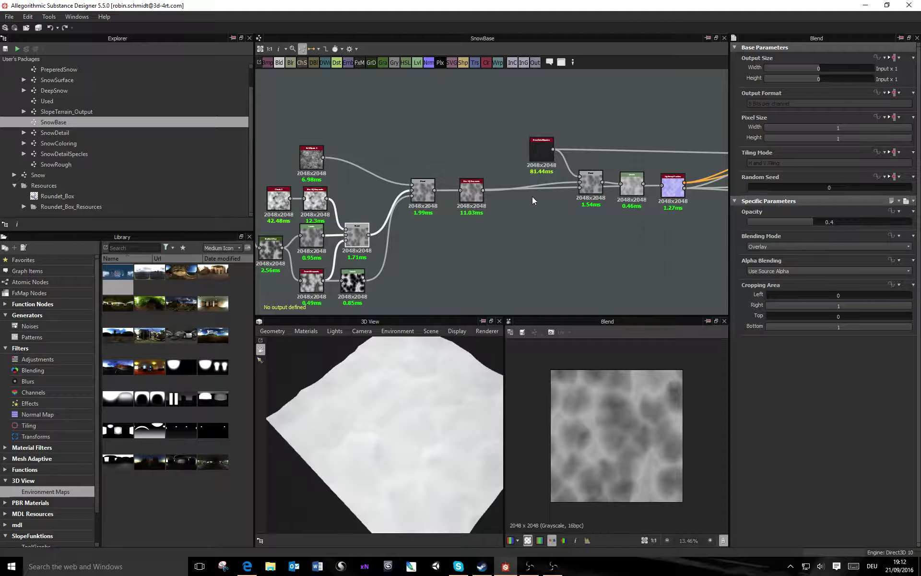
middle_drag(581, 216, 514, 234)
scroll(512, 235, down, 1)
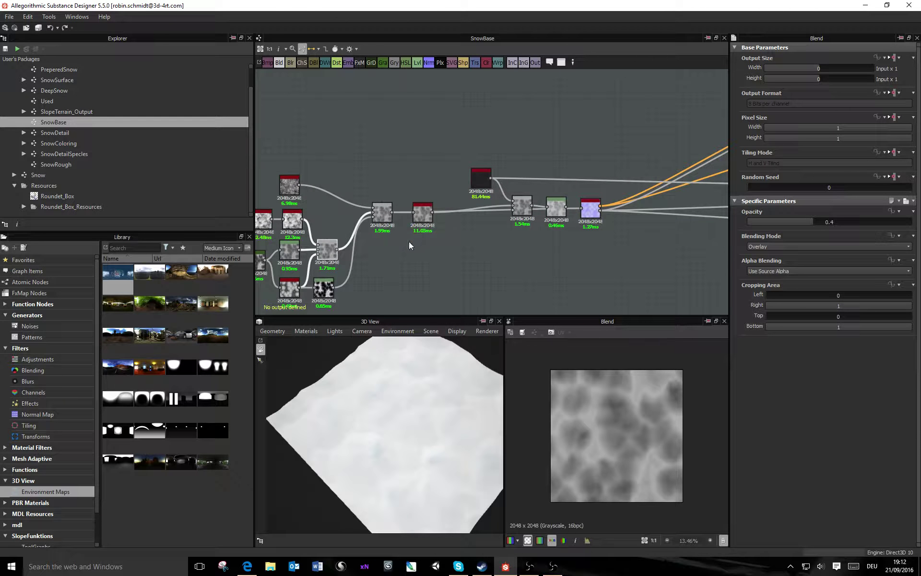
drag(449, 440, 359, 436)
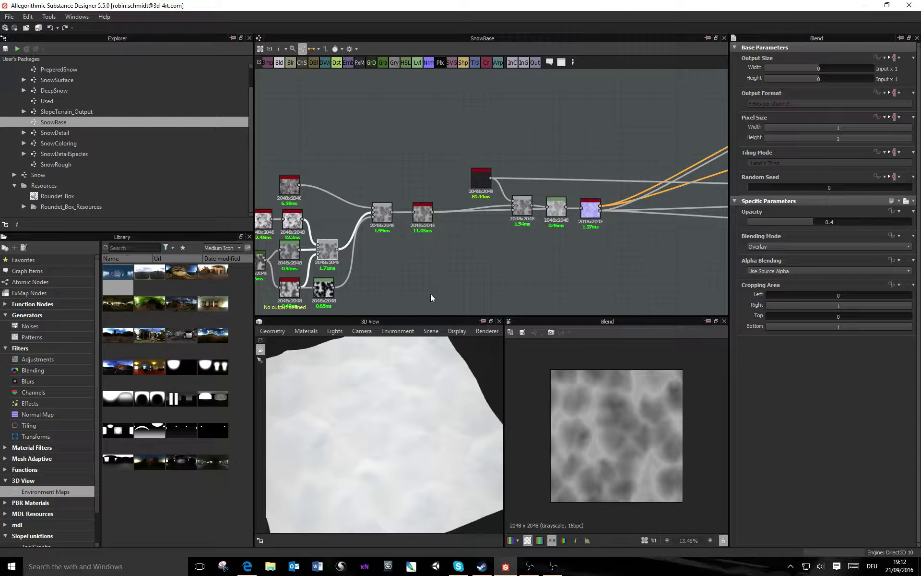
Step: Feed the second Blur HQ Grayscale node's output into the Hightmap_Preview node and move the neighbouring Blend node slightly up
click(425, 214)
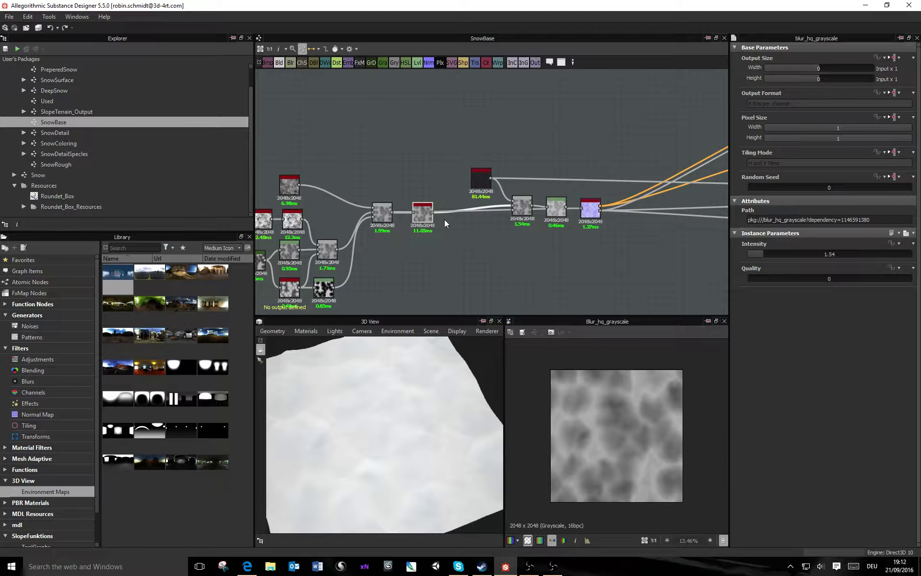
drag(432, 213, 586, 212)
drag(523, 203, 516, 193)
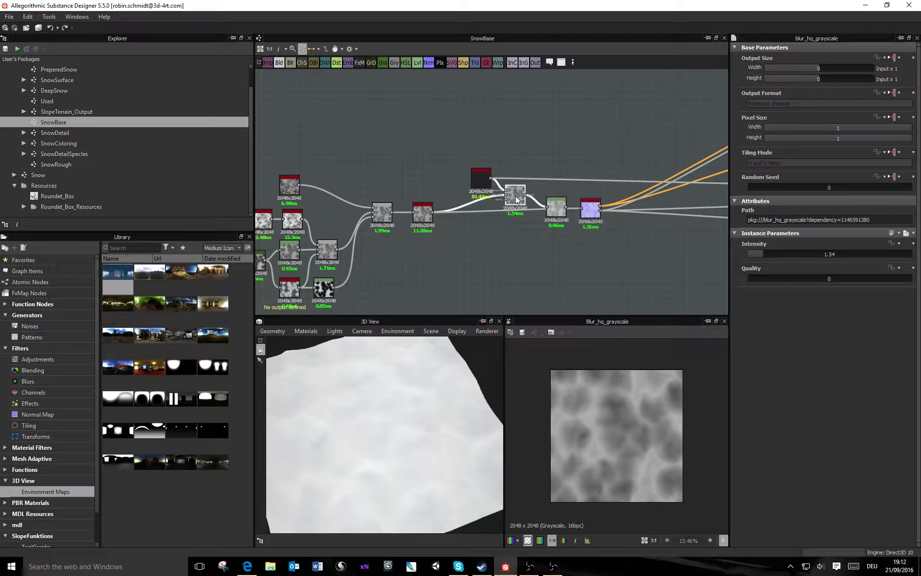
Step: Examine the SnowDetailSpecies node, feed the Blend node that adds it into the Hightmap_Preview node and inspect the snow plane up close
click(485, 185)
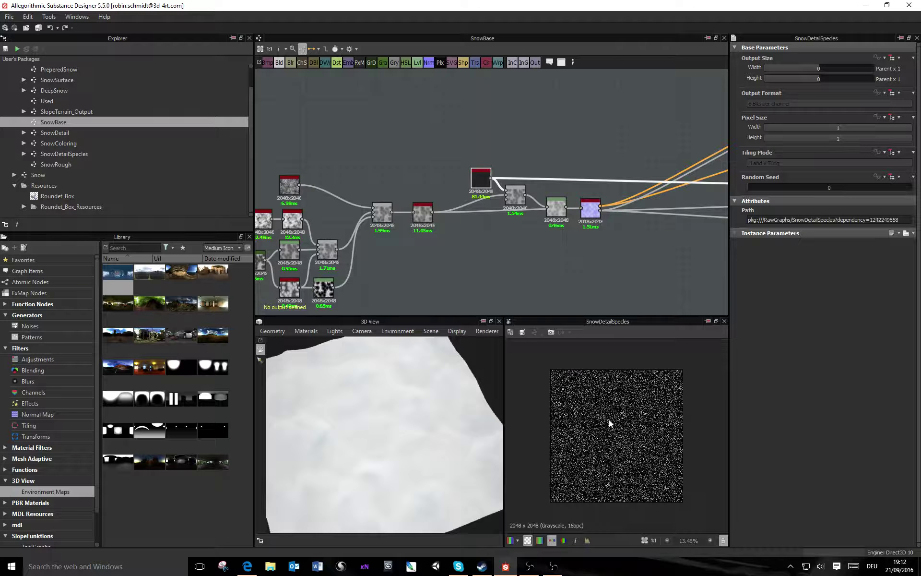
scroll(356, 457, up, 5)
drag(359, 457, 387, 436)
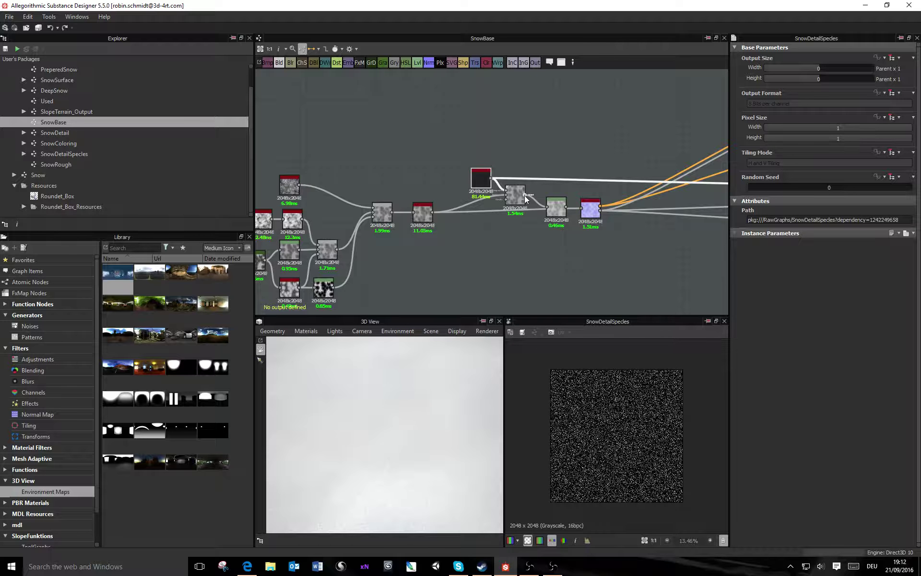
drag(525, 195, 581, 208)
scroll(393, 442, up, 4)
mouse_move(392, 442)
mouse_down()
mouse_move(404, 438)
mouse_move(376, 437)
mouse_move(383, 433)
mouse_up()
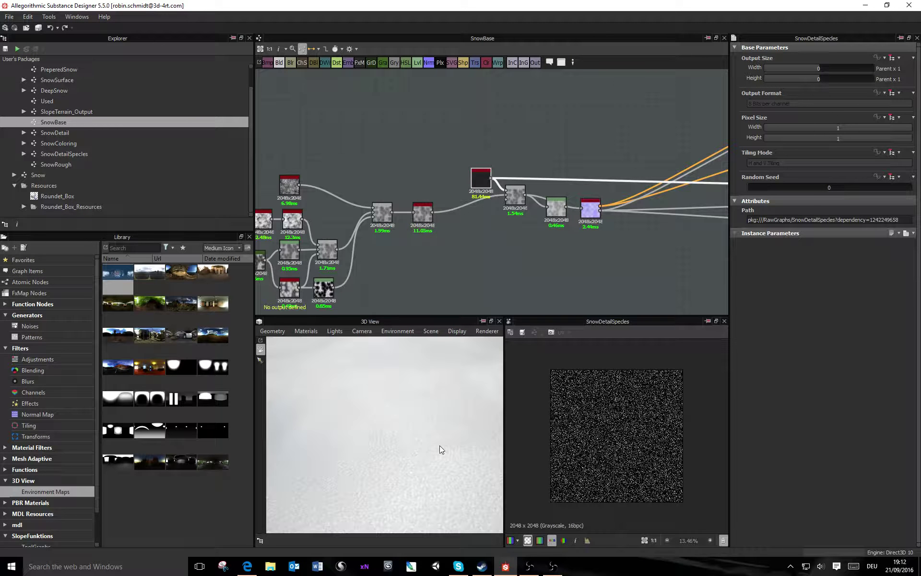
drag(439, 446, 489, 445)
scroll(396, 445, down, 5)
Step: Connect the Hightmap_Preview node's normal output directly to the normal input of the pbr_base_material node
middle_drag(720, 206, 610, 239)
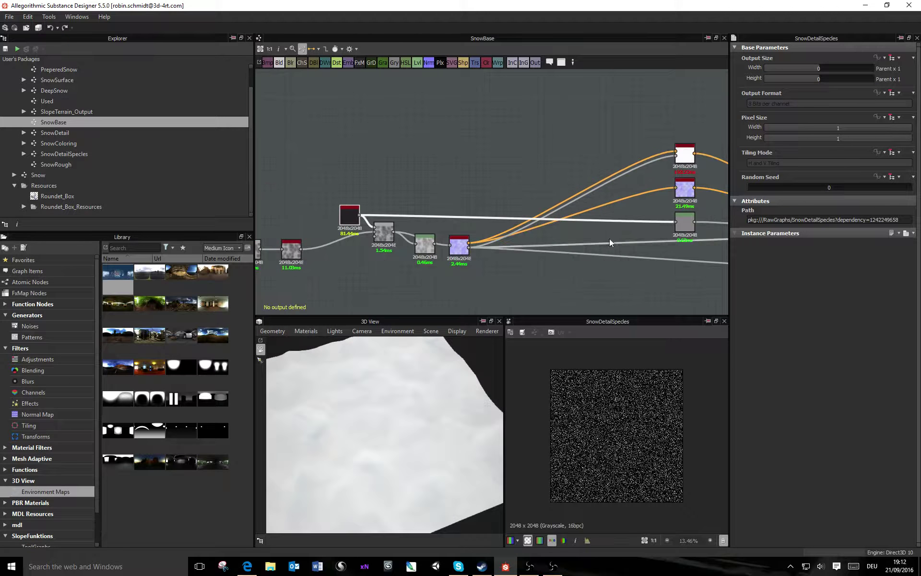
middle_drag(661, 211, 542, 206)
scroll(528, 204, down, 2)
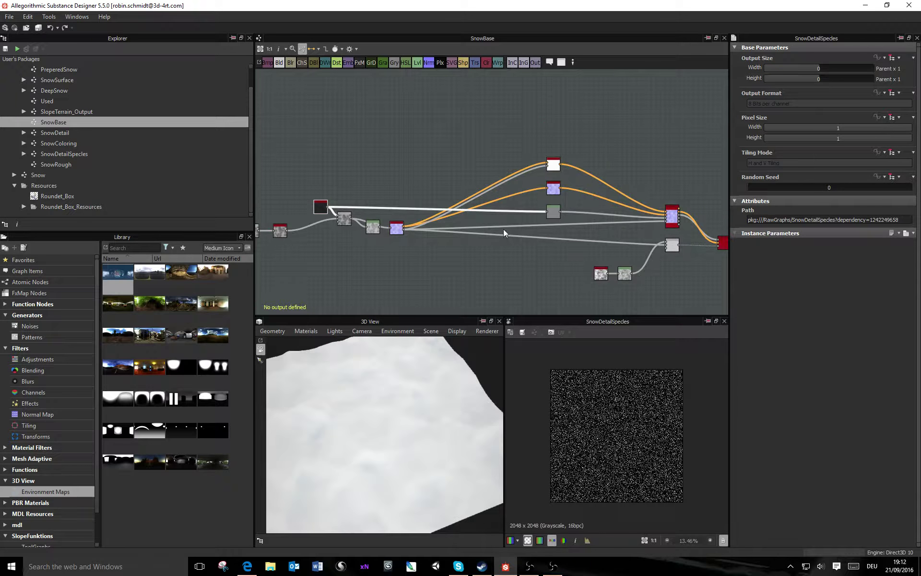
scroll(504, 230, up, 2)
middle_drag(507, 226, 425, 230)
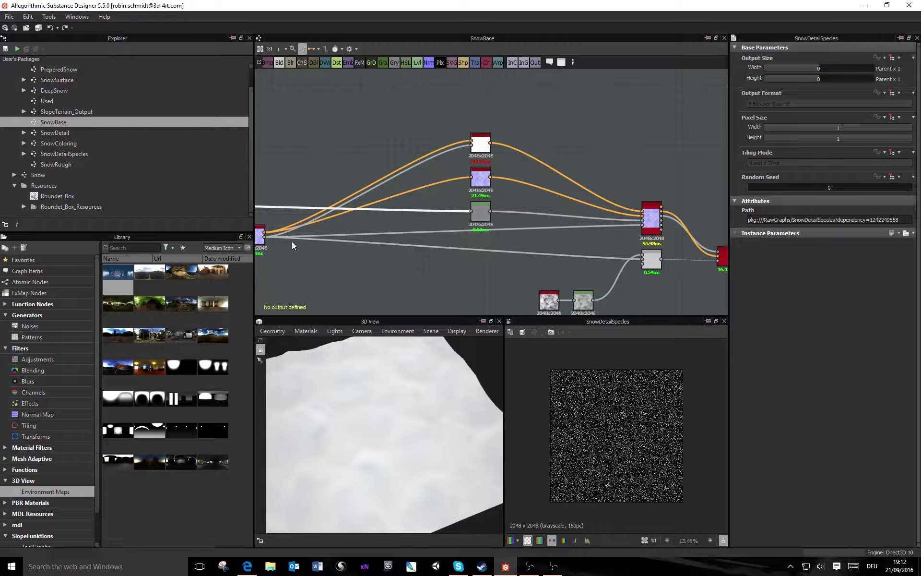
drag(264, 235, 642, 217)
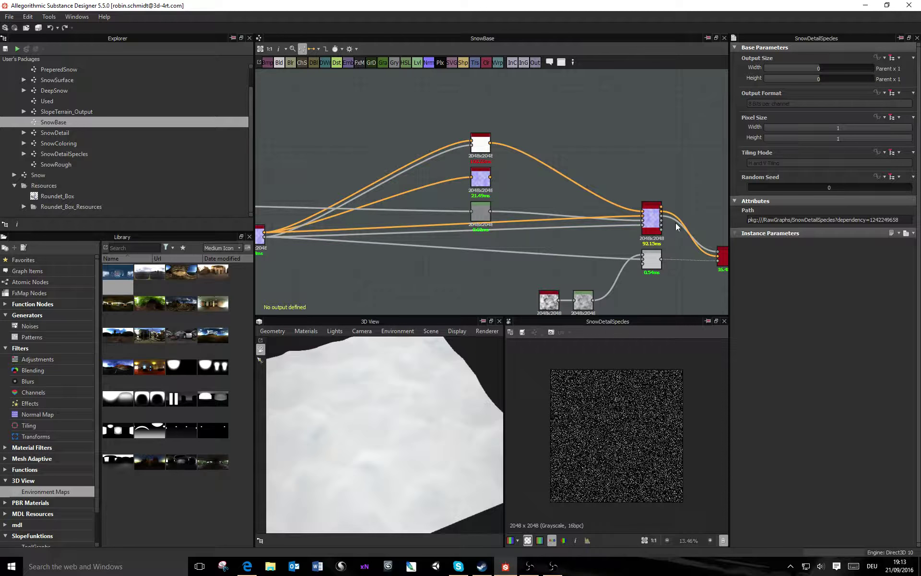
Step: Set the pbr_base_material's user-defined Base Color map to False, inspect the snow plane, and set it back to True
click(654, 221)
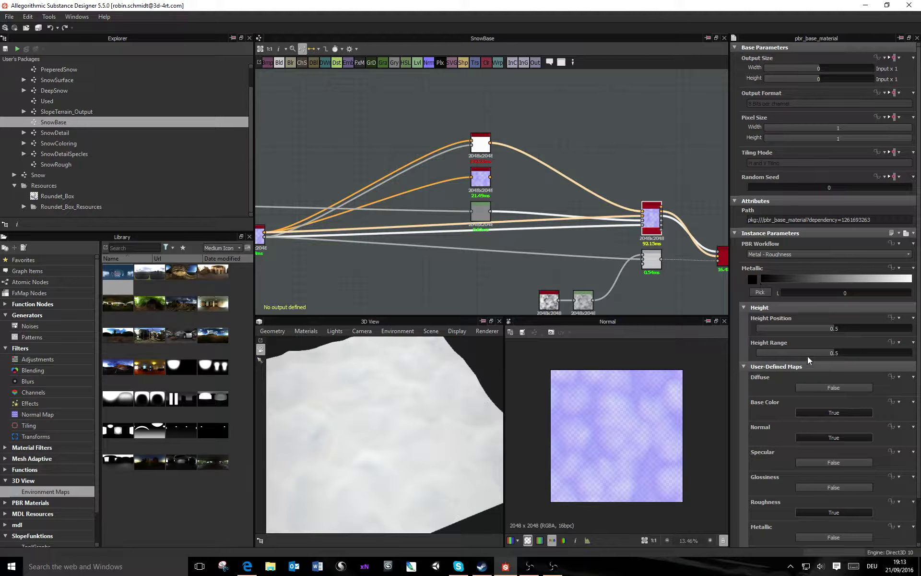
scroll(814, 355, down, 1)
click(827, 336)
click(828, 337)
click(828, 338)
click(828, 338)
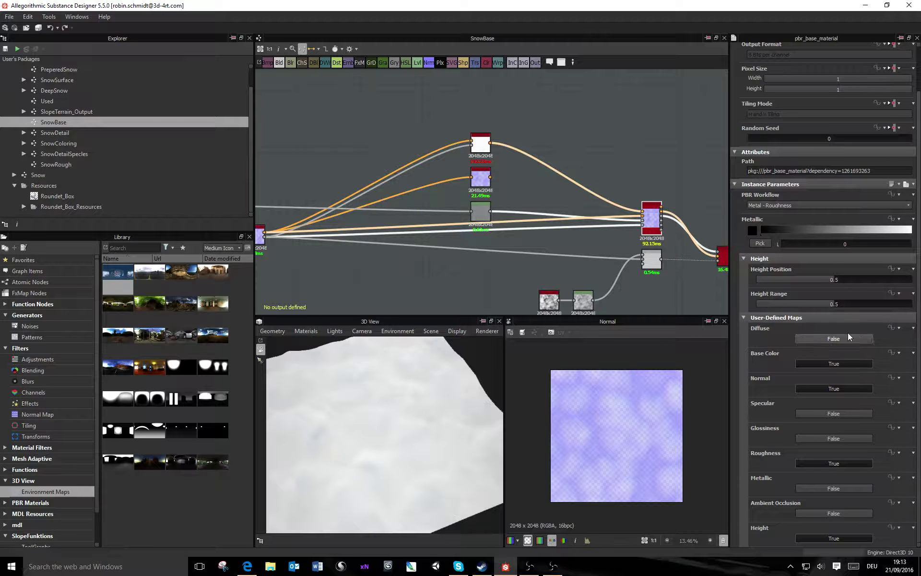
click(834, 365)
drag(427, 467, 420, 446)
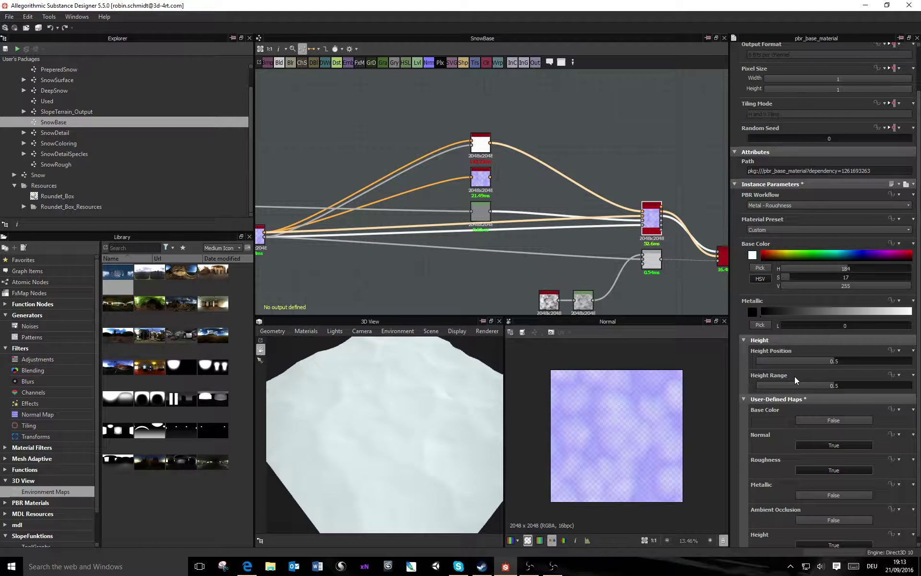
click(836, 422)
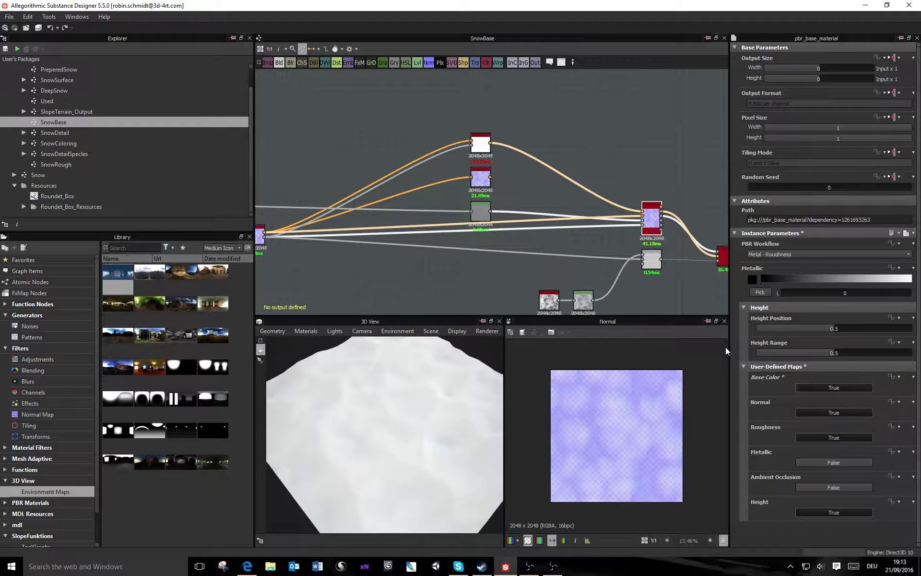
Step: Inspect the snow plane and reconnect the intermediate normal node's output to the normal input of the pbr_base_material node
drag(411, 434, 599, 432)
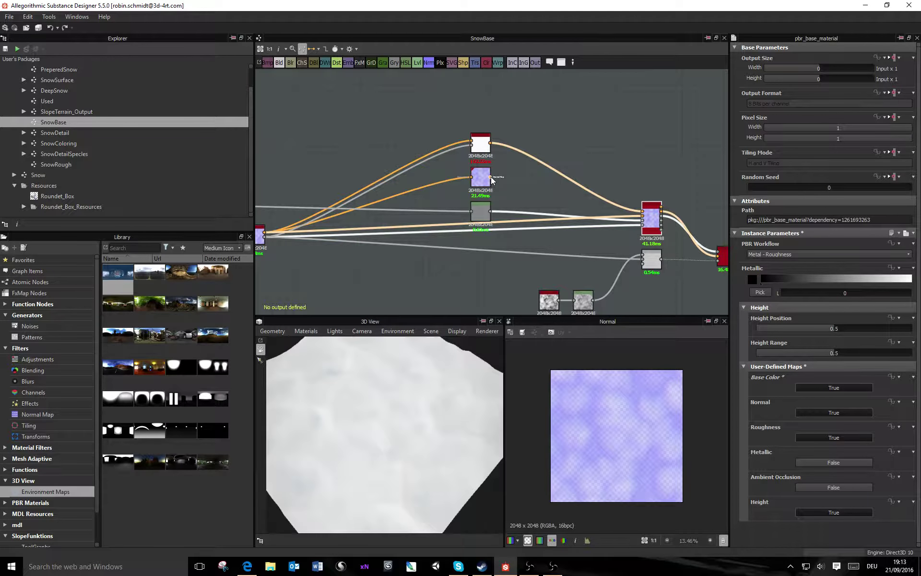
drag(490, 177, 643, 215)
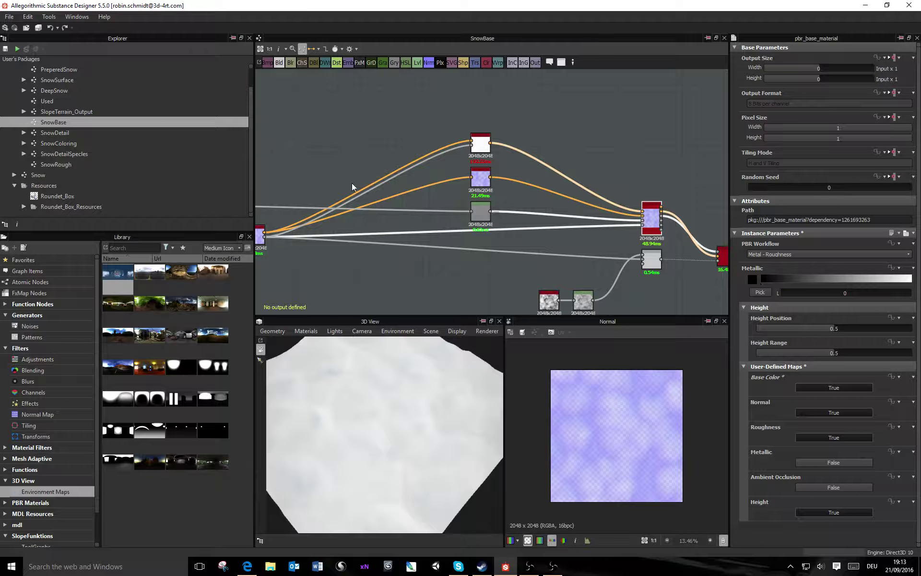
Step: Route the Levels node's output back into the Hightmap_Preview node and place the Levels node in line between Blend and Hightmap_Preview
middle_drag(352, 187, 514, 217)
click(395, 230)
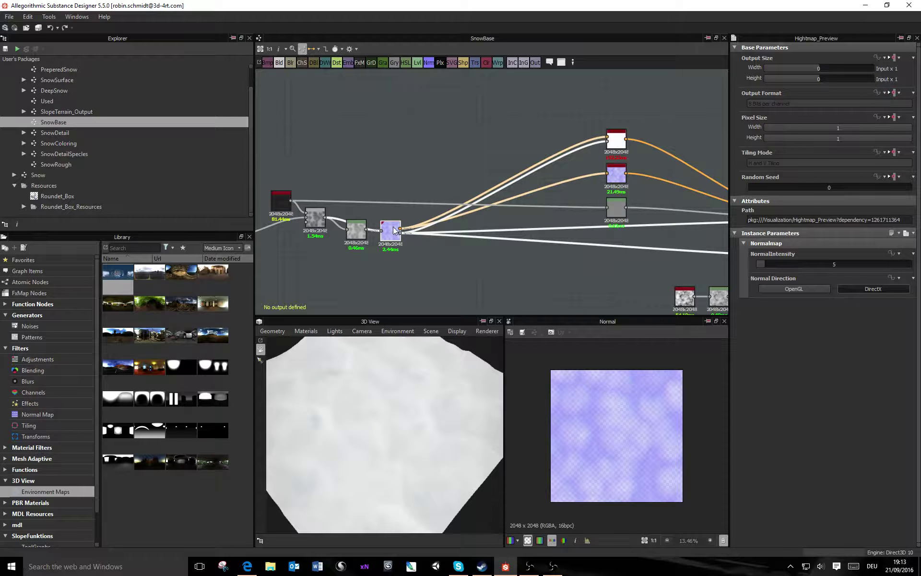
double_click(388, 236)
scroll(376, 243, up, 3)
drag(354, 226, 333, 237)
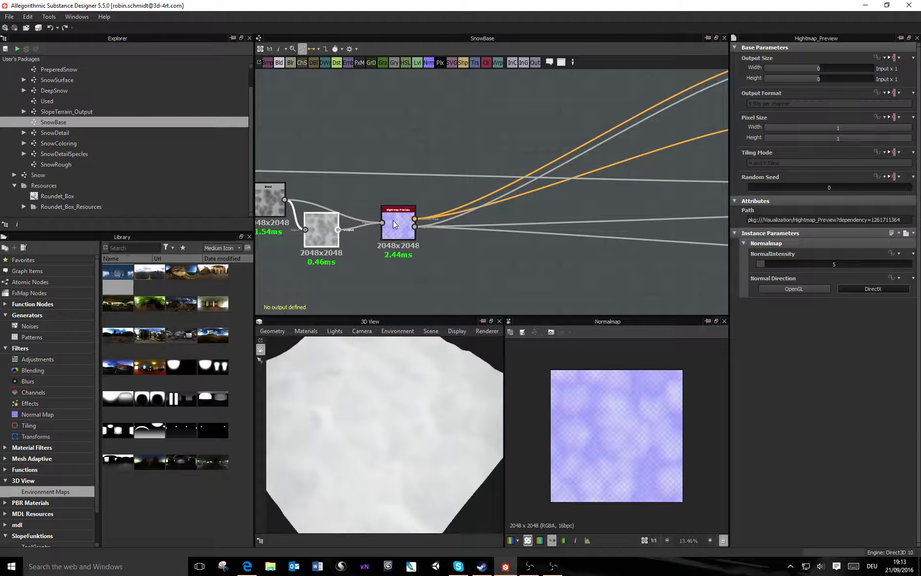
click(336, 234)
drag(334, 216, 335, 214)
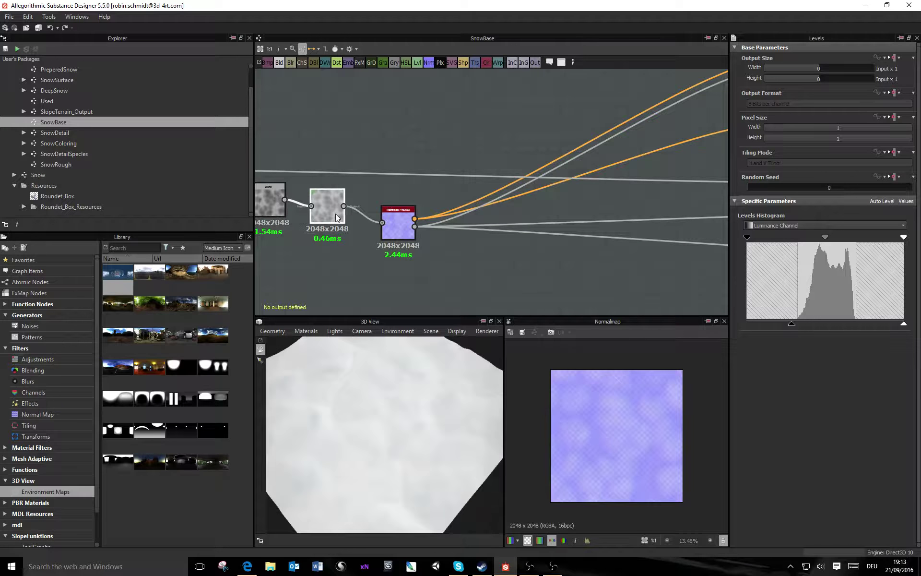
click(397, 228)
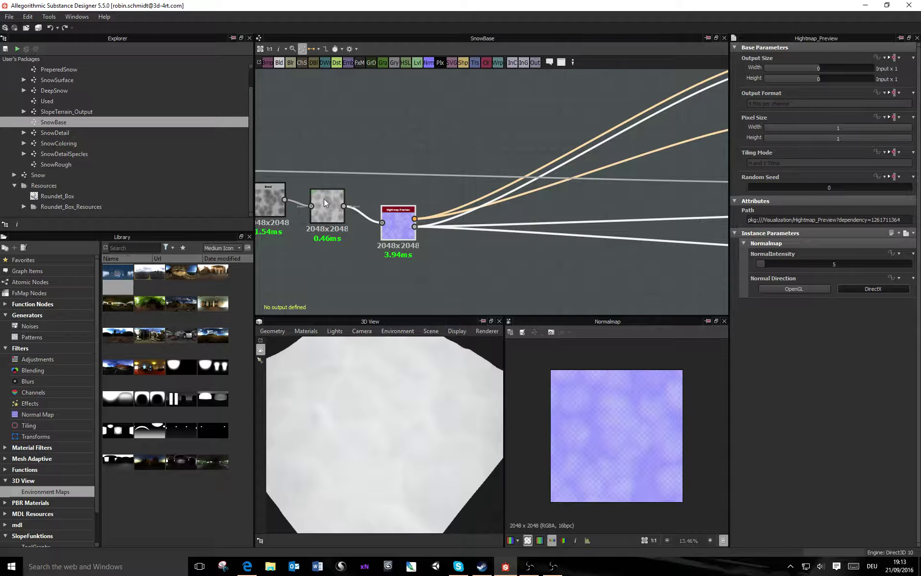
drag(325, 200, 331, 208)
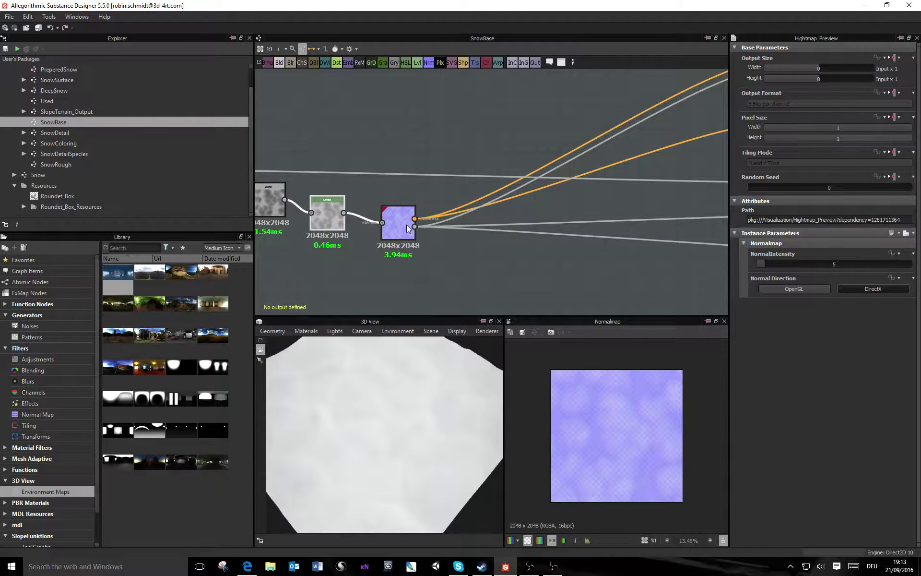
Step: Review the SnowBase graph from the noise and blend nodes through Hightmap_Preview to the pbr_base_material and final output nodes
middle_drag(580, 245, 521, 254)
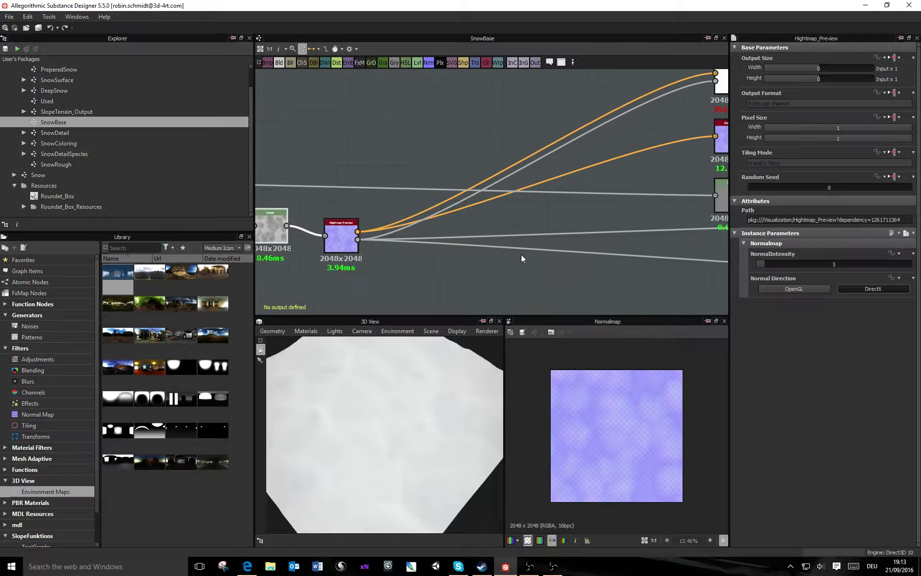
scroll(427, 250, down, 3)
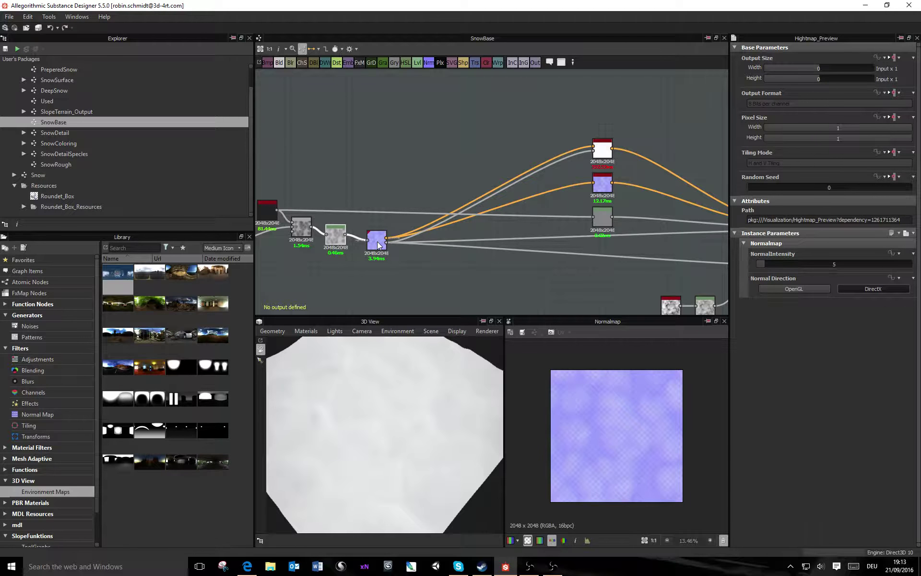
click(378, 241)
scroll(571, 263, down, 2)
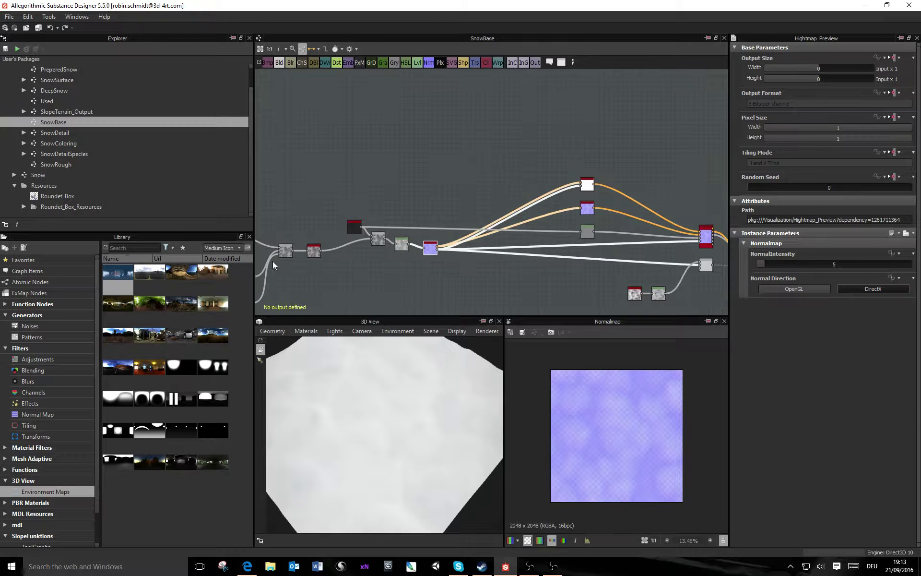
middle_drag(399, 264, 474, 275)
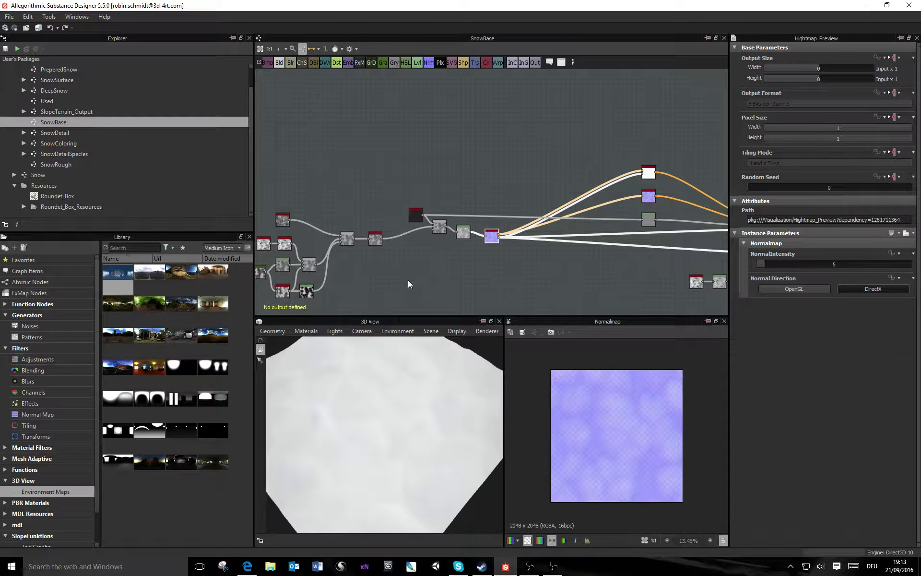
middle_drag(408, 282, 454, 241)
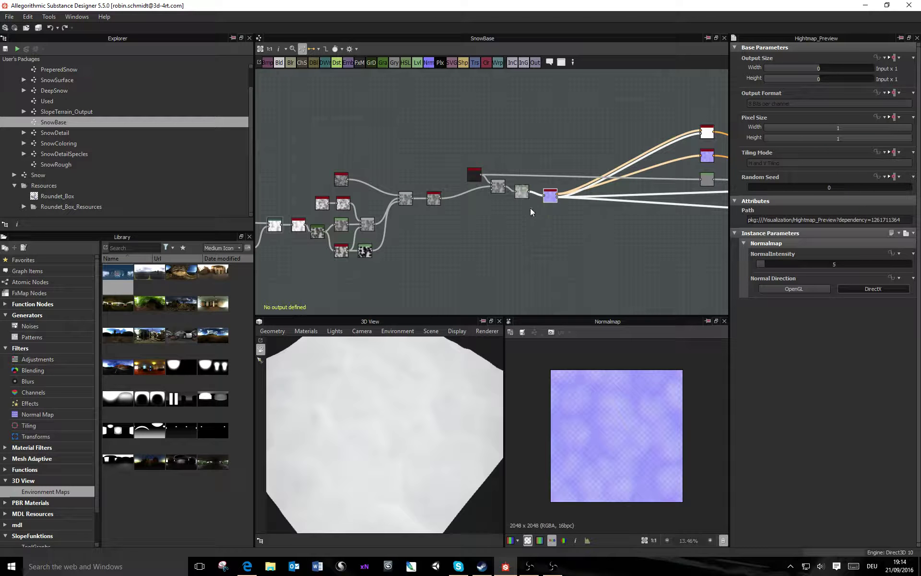
middle_drag(531, 208, 393, 207)
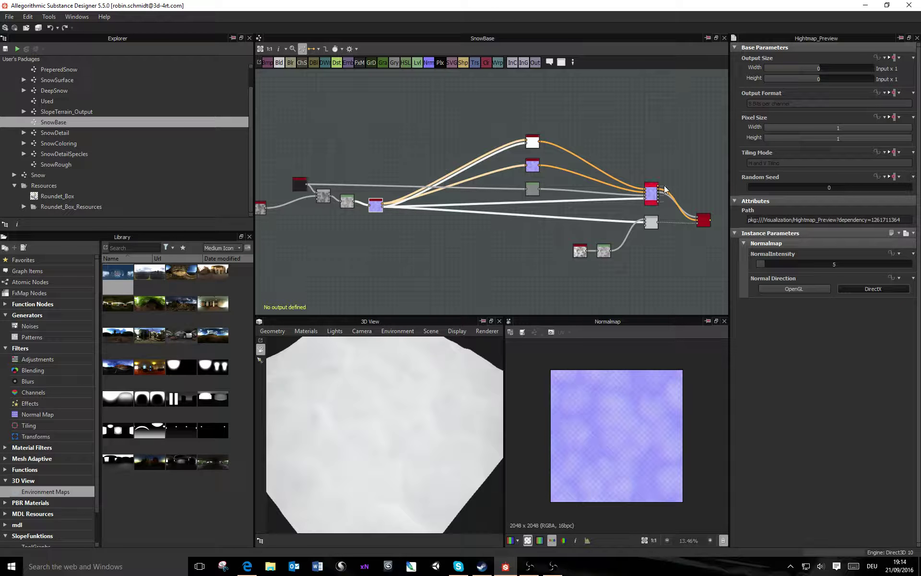
middle_drag(508, 166, 464, 217)
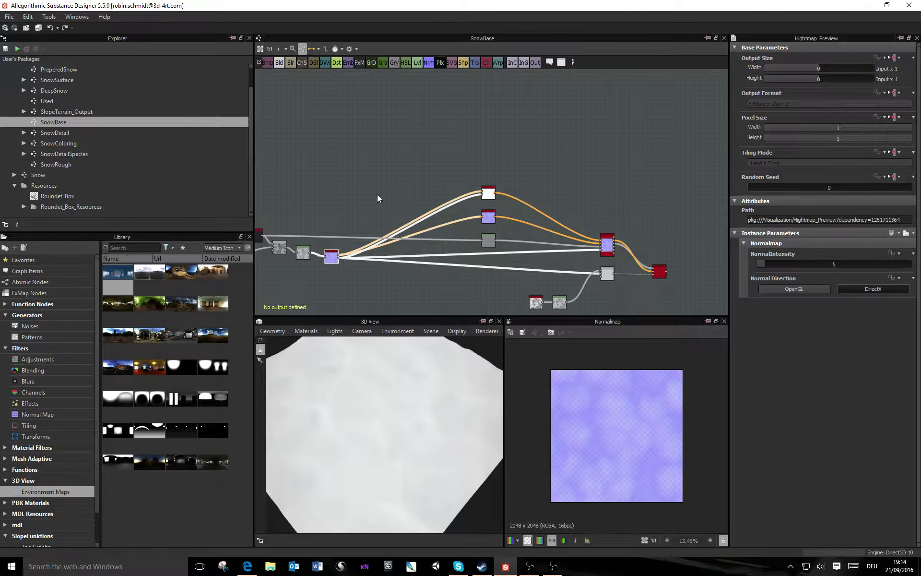
scroll(355, 263, up, 5)
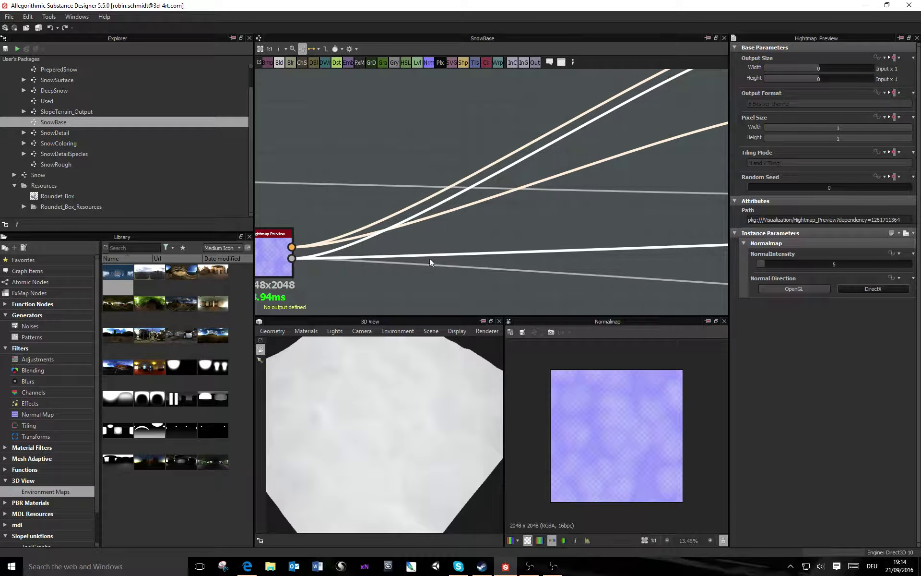
scroll(502, 253, down, 6)
middle_drag(502, 253, 419, 207)
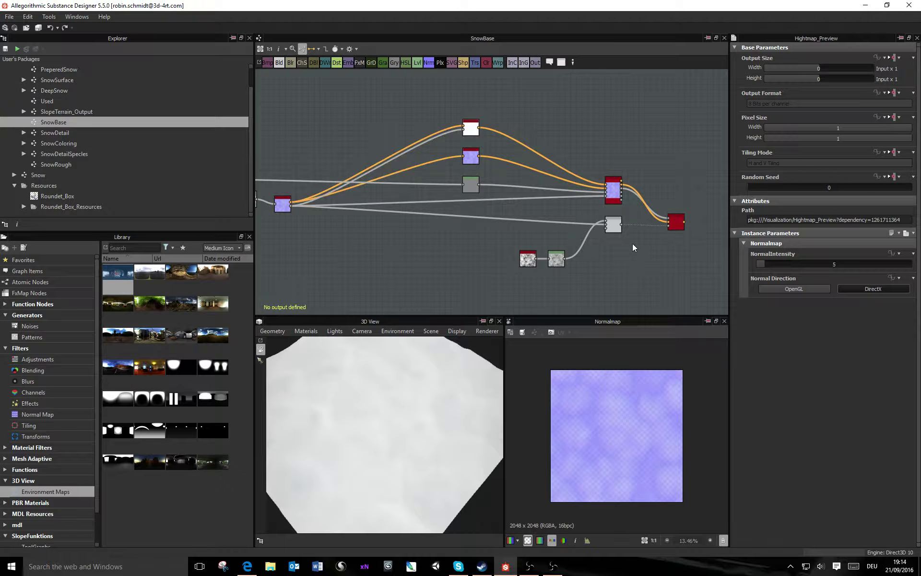
Step: Preview the Blend node before the final output, and move it with its noise inputs and the output node lower in the graph
click(613, 223)
click(652, 269)
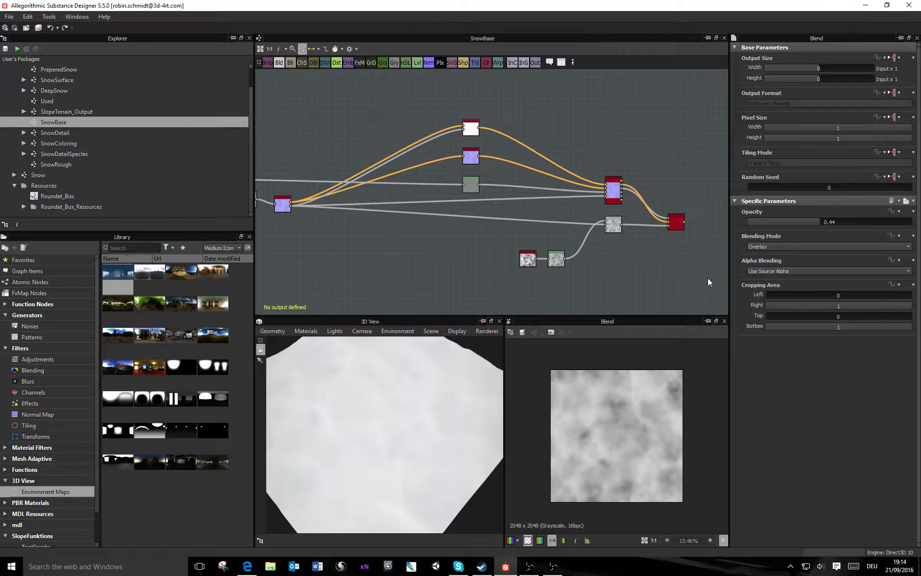
drag(708, 278, 466, 219)
drag(676, 221, 676, 294)
click(689, 305)
Step: Preview the SlopeTerrain_Output node in the 2D view, turning the alpha transparency display off and back on
double_click(679, 296)
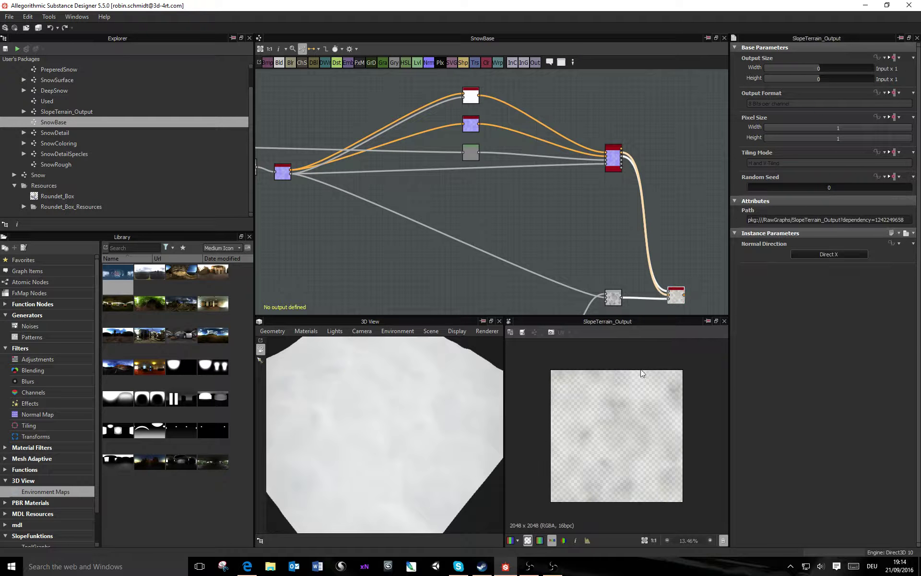
scroll(641, 448, up, 3)
scroll(615, 431, down, 1)
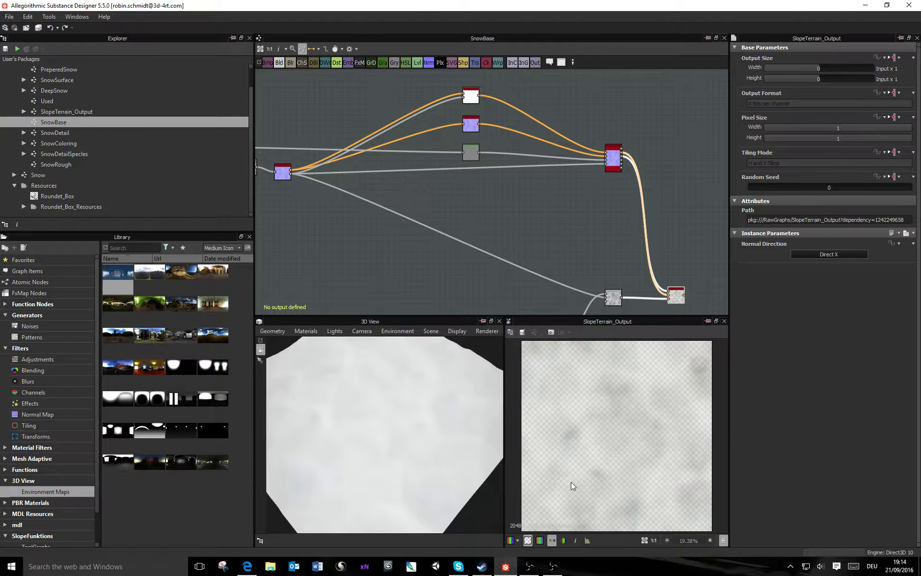
click(528, 542)
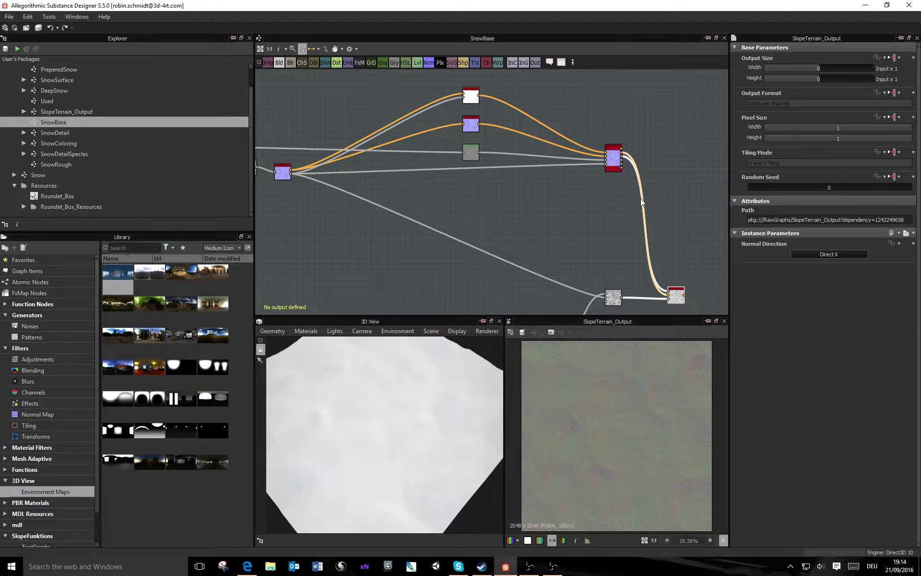
middle_drag(639, 304, 655, 250)
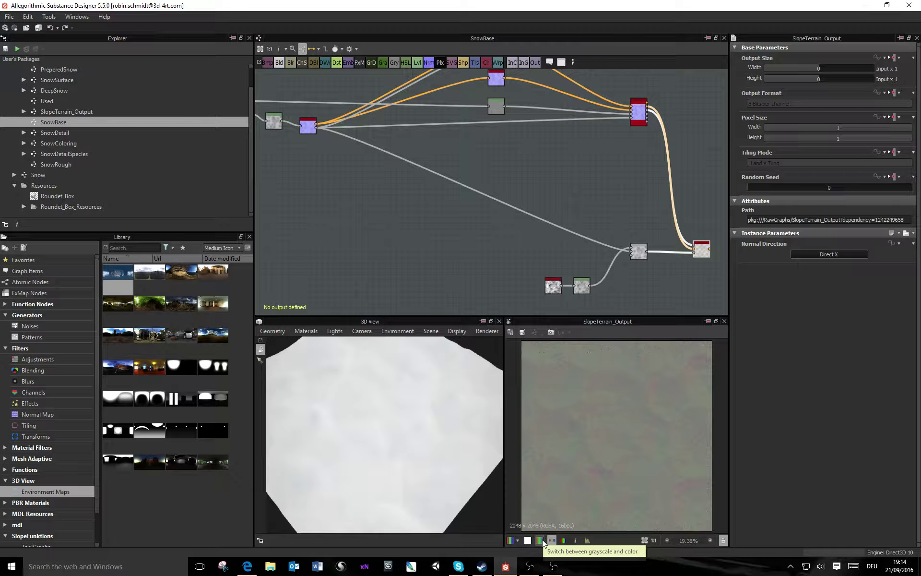
click(529, 541)
Step: Preview the Levels node that feeds the pbr_base_material, and the SnowDetailSpecies node connected to it
middle_drag(543, 196, 553, 391)
middle_drag(518, 271, 534, 147)
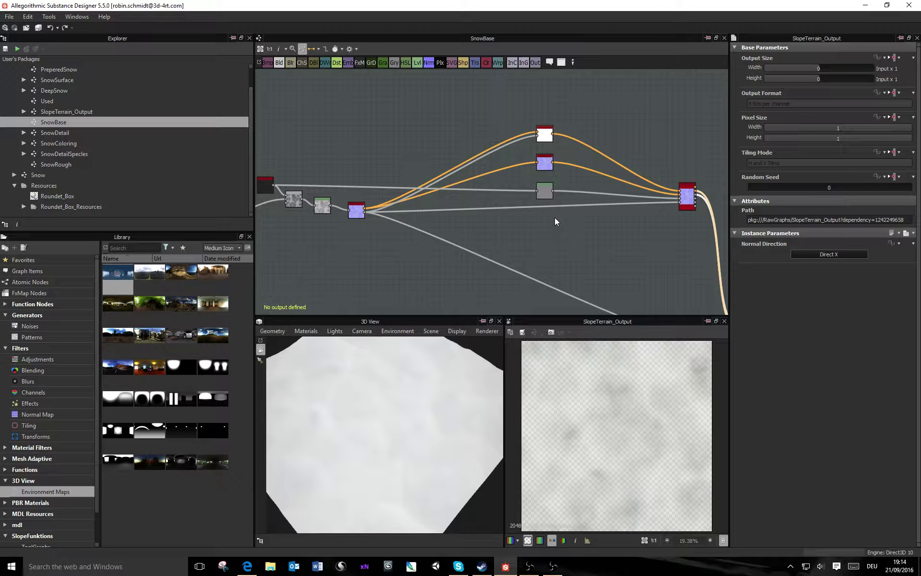
click(551, 192)
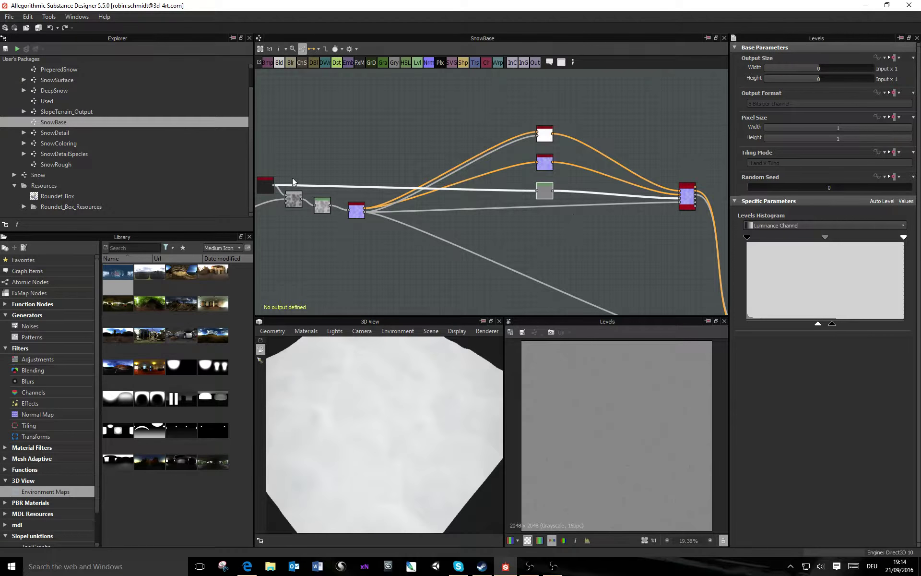
click(265, 185)
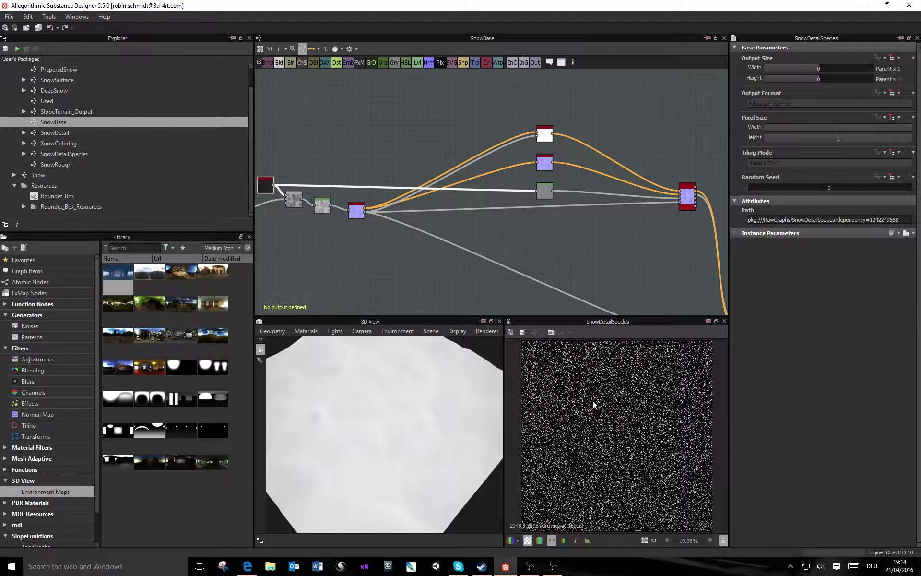
Step: Open the graph referenced by the SnowDetailSpecies node
middle_drag(273, 189, 401, 208)
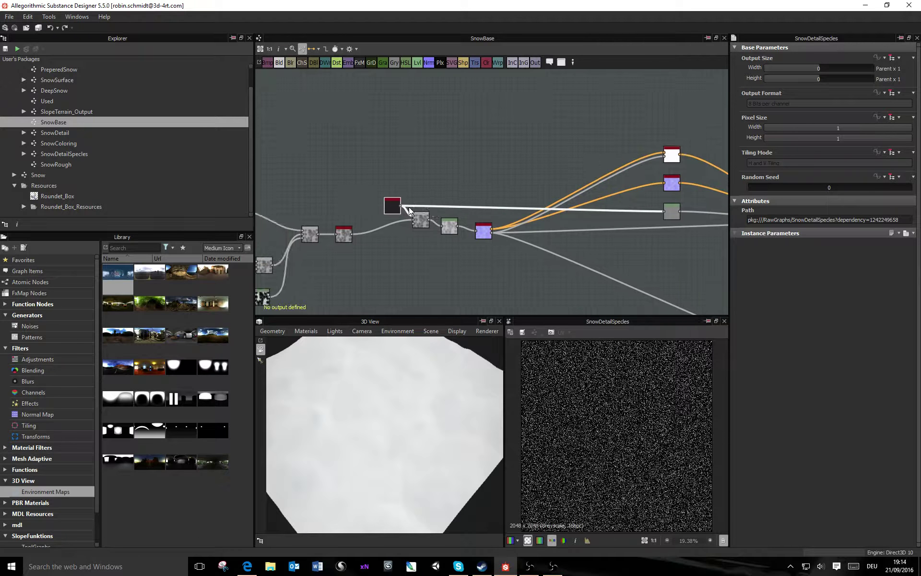
scroll(398, 208, up, 8)
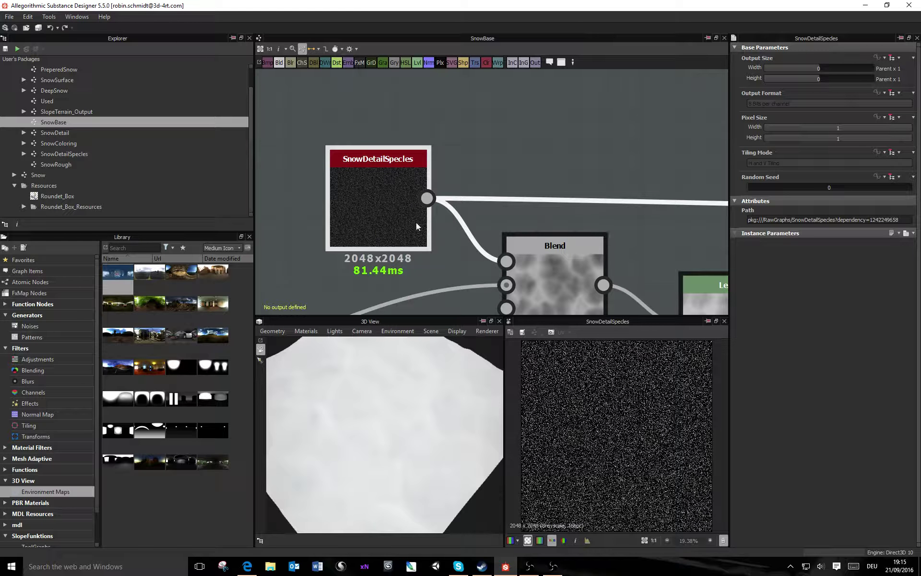
right_click(382, 199)
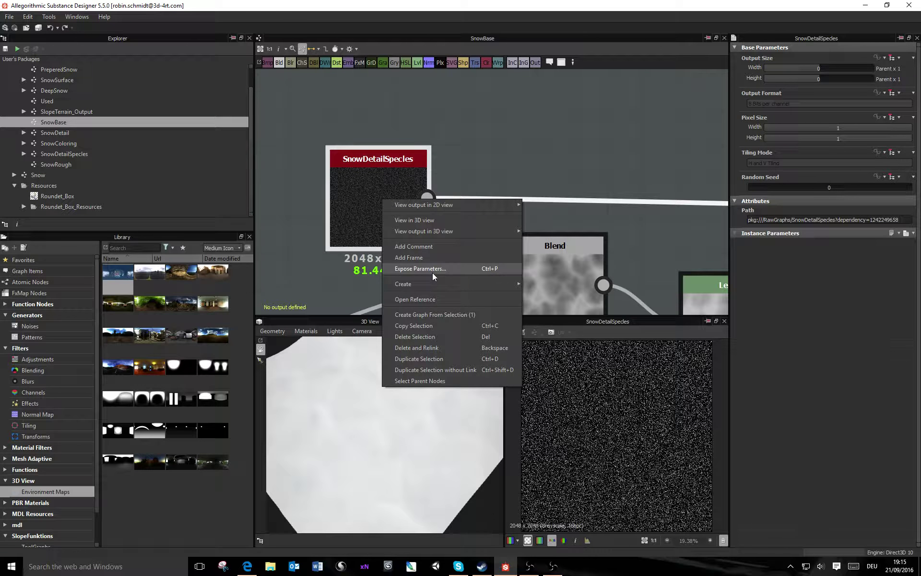
click(431, 299)
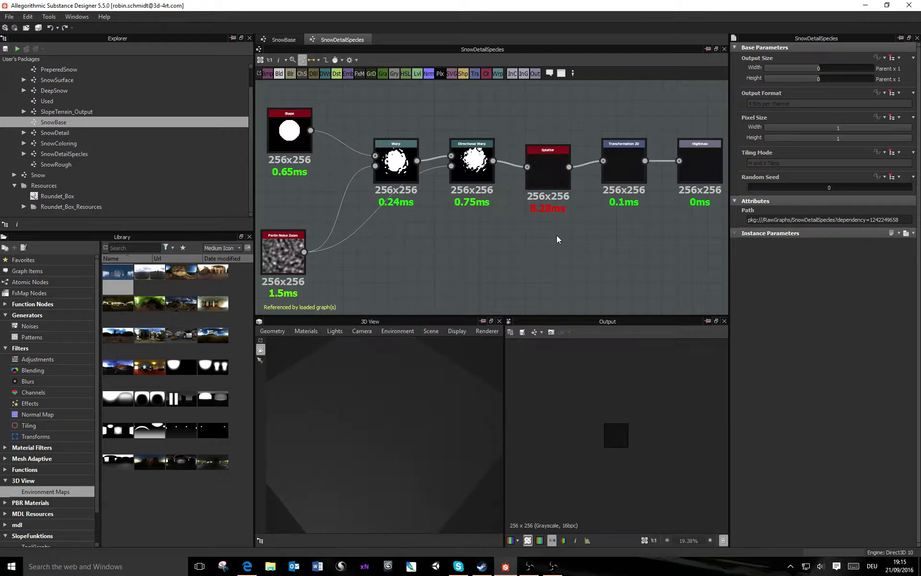
Step: Review the SnowDetailSpecies node chain and preview how the Warp node combines the Shape and Perlin Noise Zoom nodes
middle_drag(385, 179, 482, 197)
scroll(555, 231, down, 1)
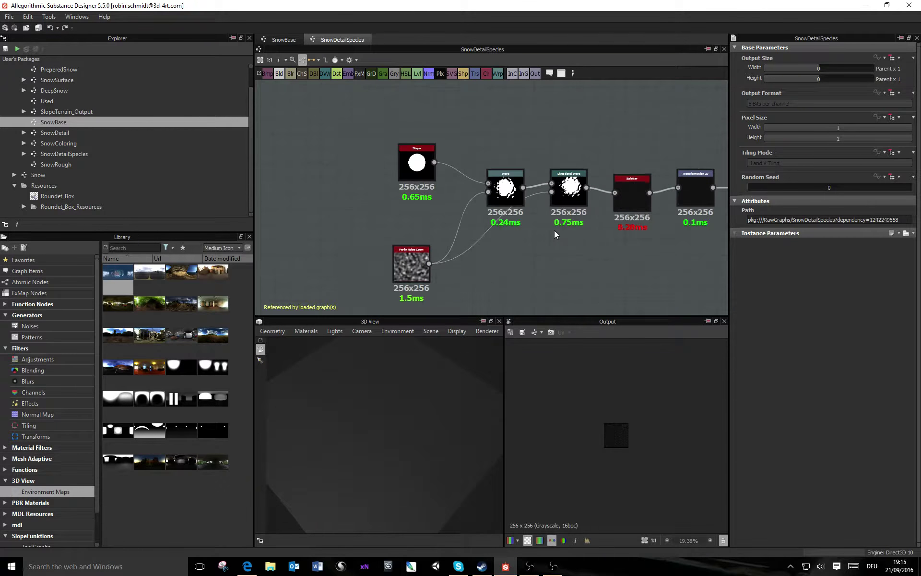
scroll(554, 234, down, 2)
middle_drag(665, 238, 530, 232)
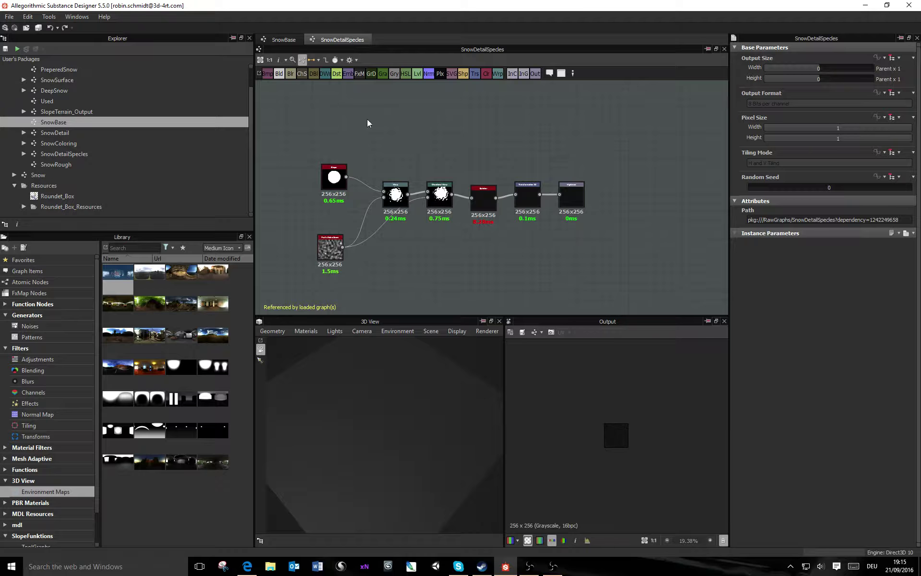
scroll(433, 431, up, 3)
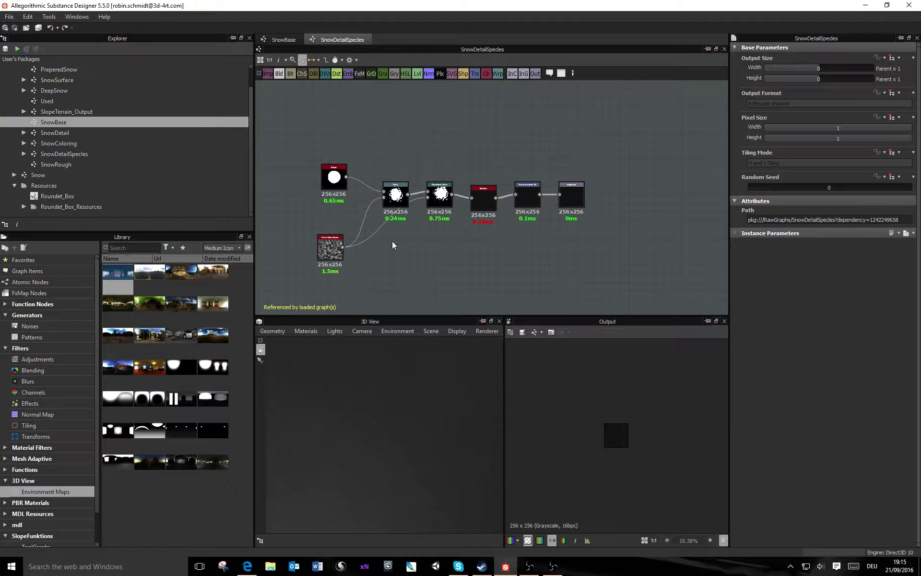
middle_drag(338, 192, 362, 223)
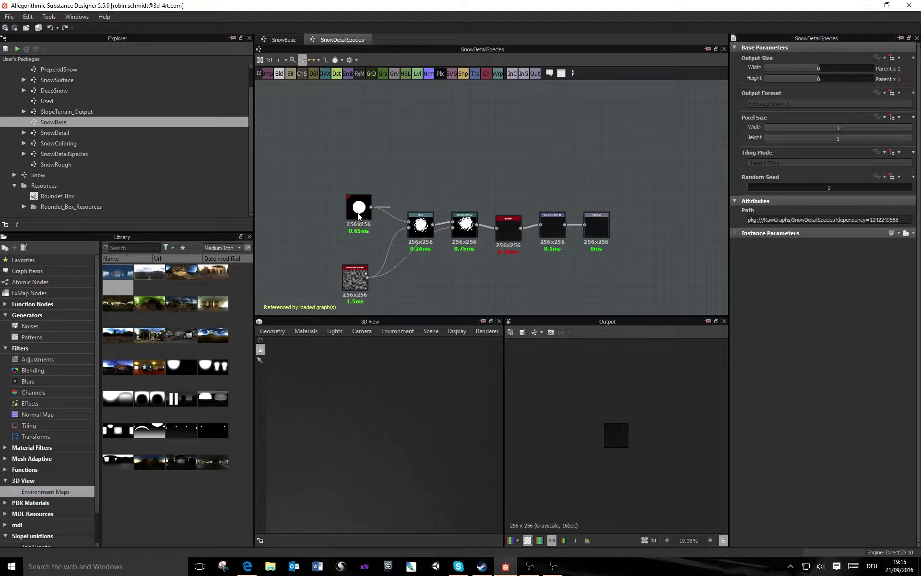
click(424, 225)
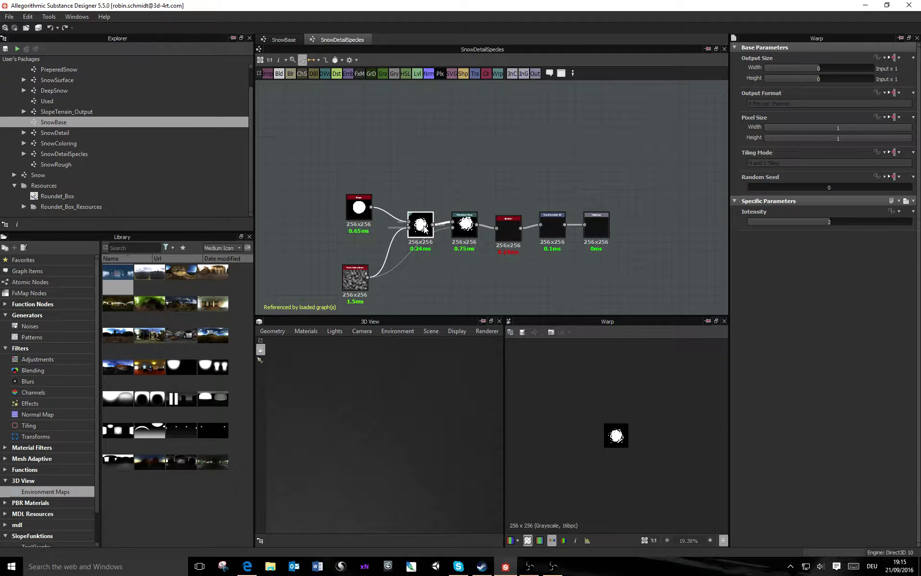
scroll(416, 238, up, 3)
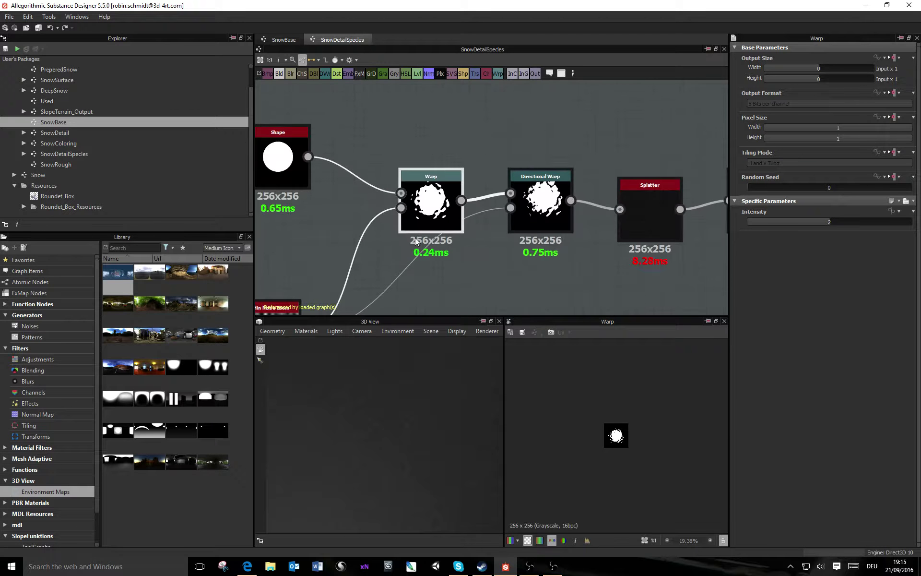
middle_drag(298, 288, 365, 213)
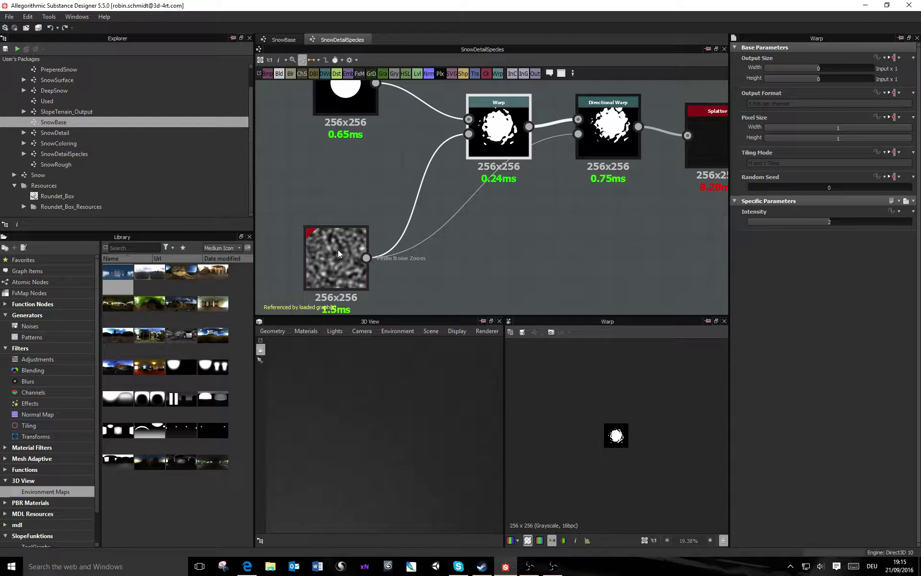
middle_drag(502, 208, 320, 295)
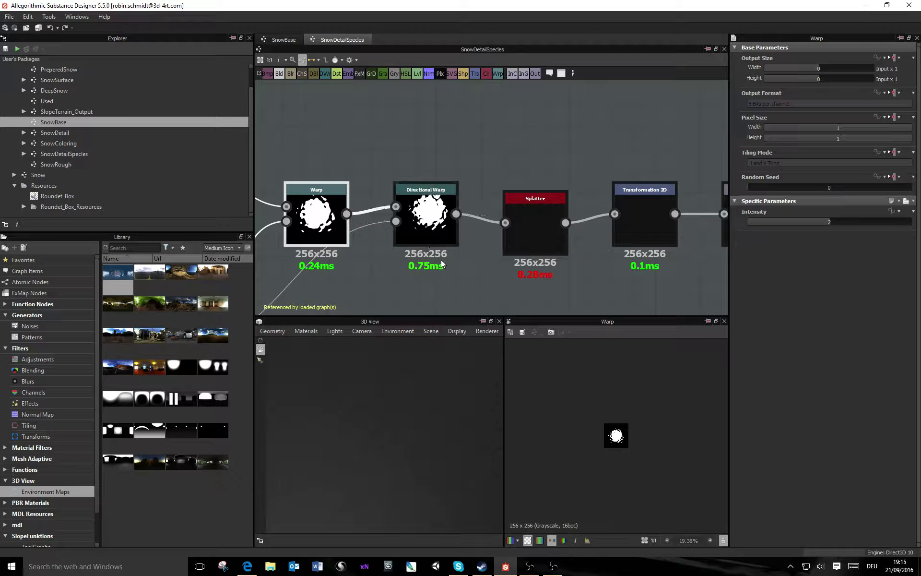
Step: Preview the Directional Warp node and examine its inputs and warp settings
middle_drag(384, 260, 454, 262)
click(505, 231)
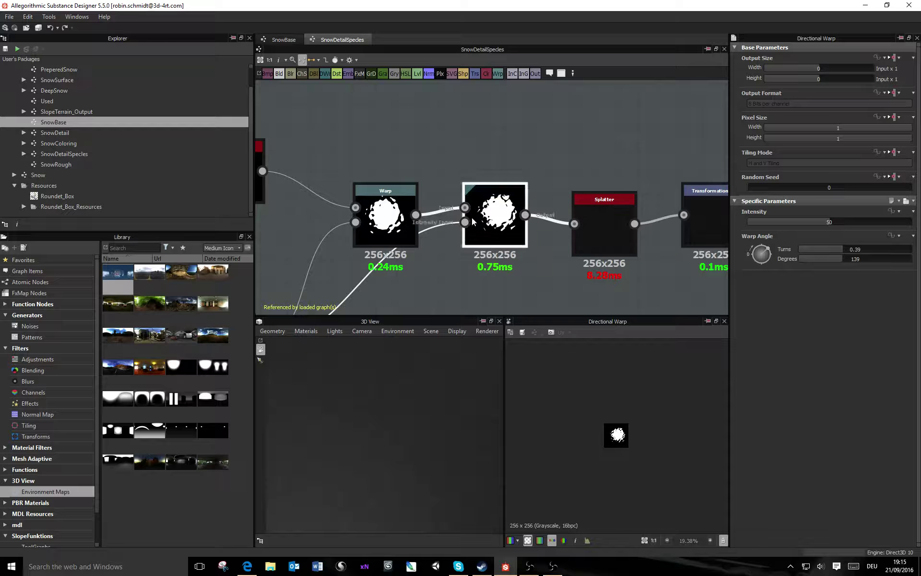
middle_drag(441, 265, 494, 240)
scroll(557, 156, down, 3)
scroll(497, 229, up, 3)
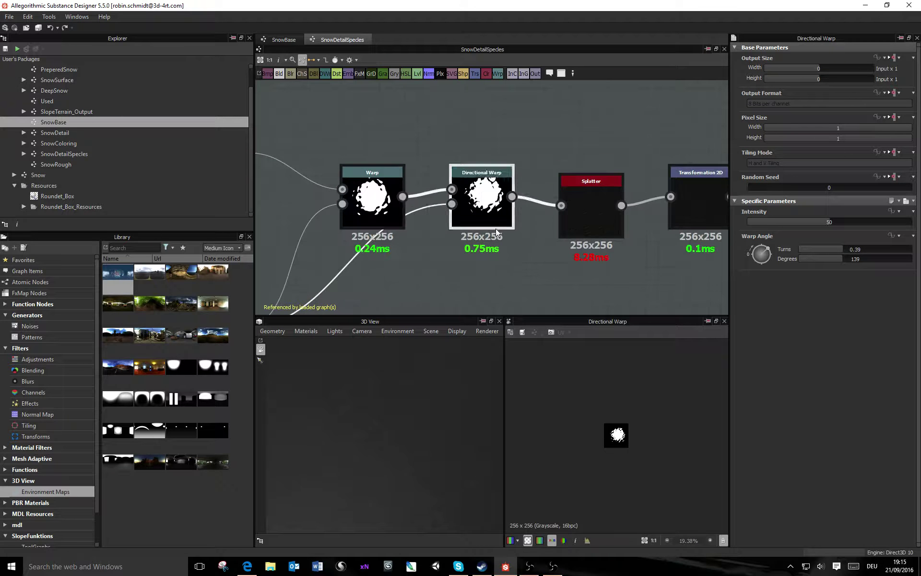
Step: Preview the Splatter node and inspect its scattered pattern enlarged in the 2D view
middle_drag(577, 223, 502, 226)
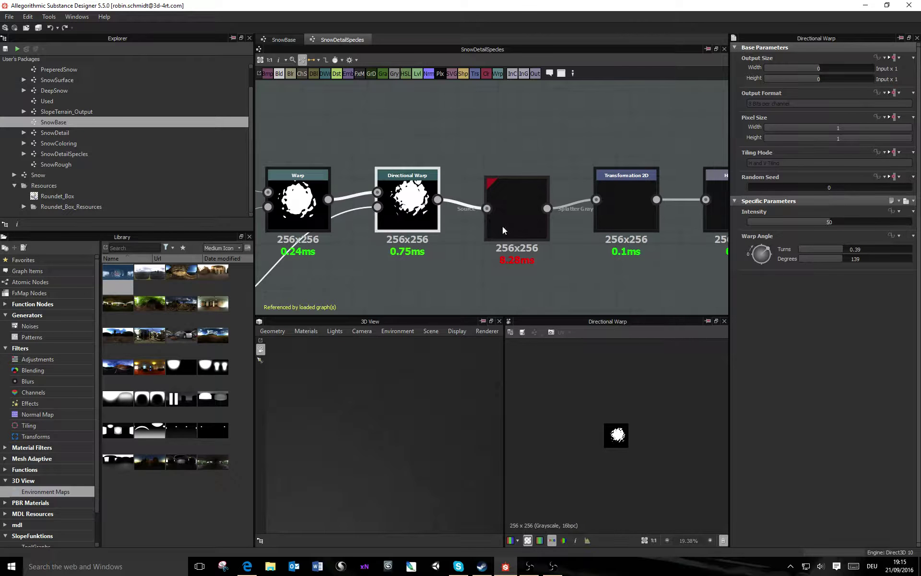
click(516, 221)
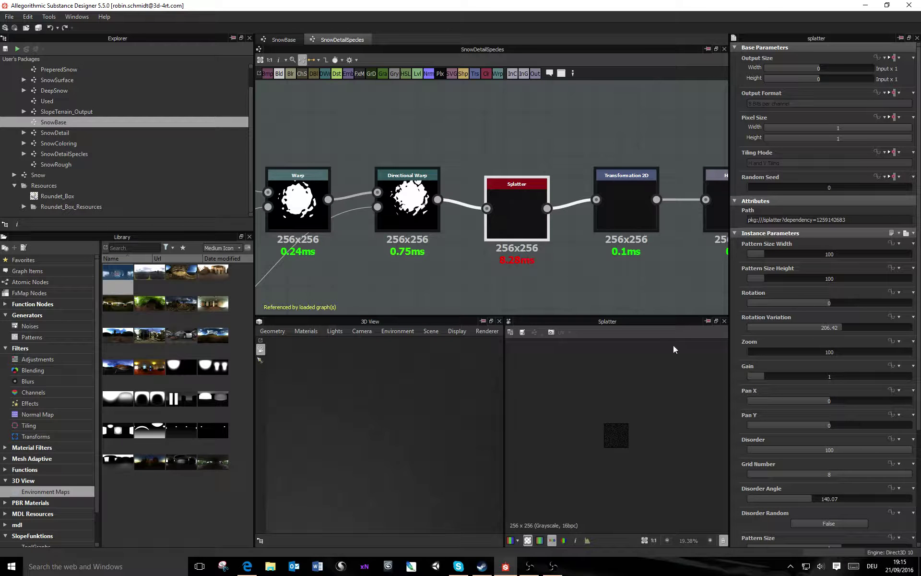
middle_drag(579, 232, 469, 213)
scroll(631, 432, up, 11)
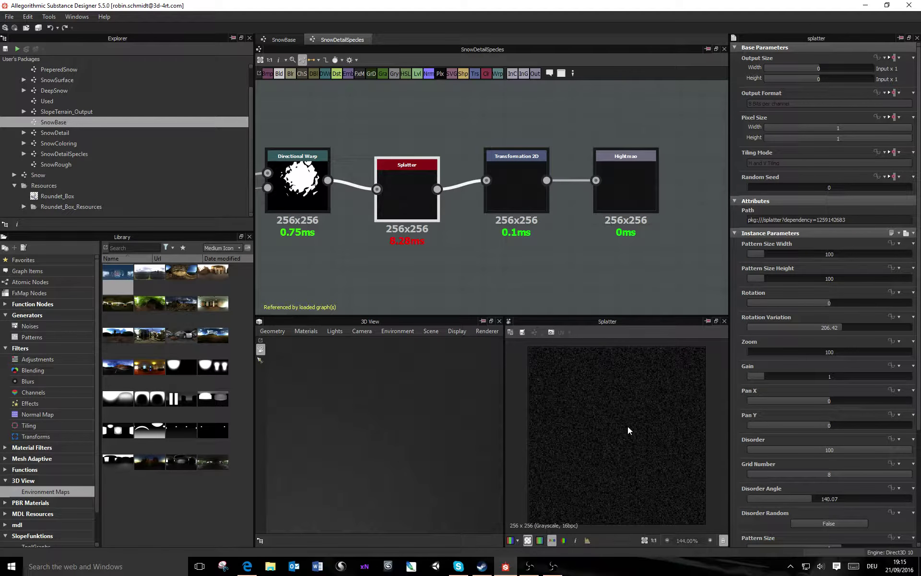
scroll(628, 422, down, 2)
scroll(625, 423, up, 1)
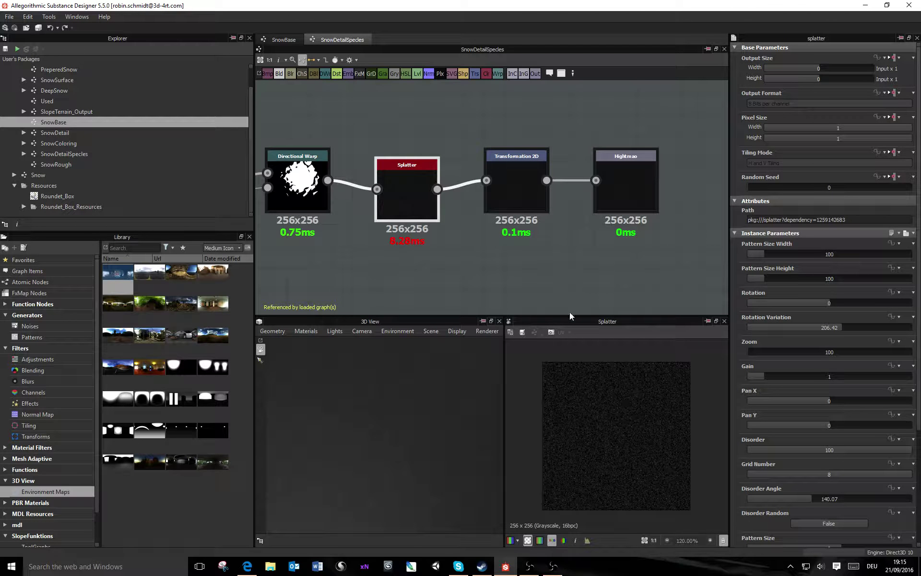
Step: Compare the previews of the Transformation 2D node, the Splatter node and the final heightmap output node
middle_drag(553, 203, 513, 249)
click(473, 237)
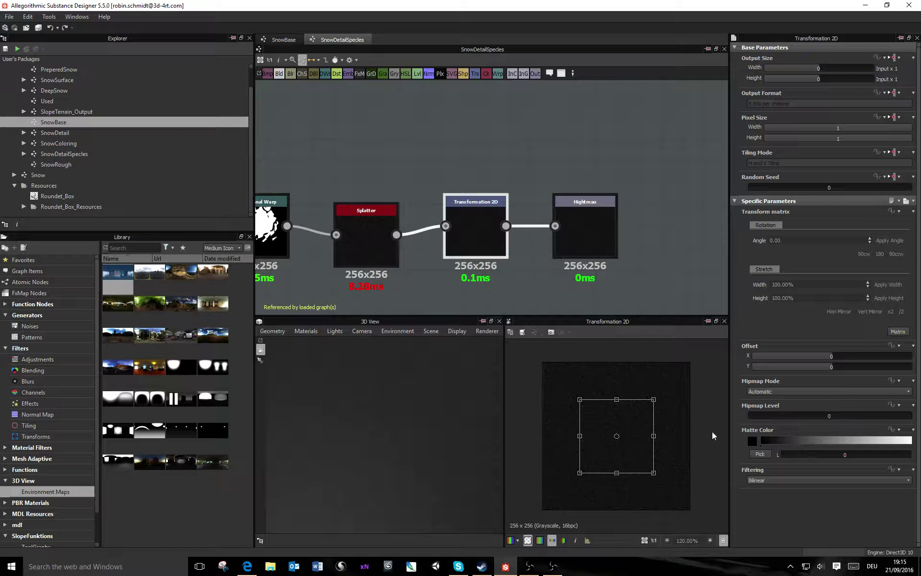
click(379, 235)
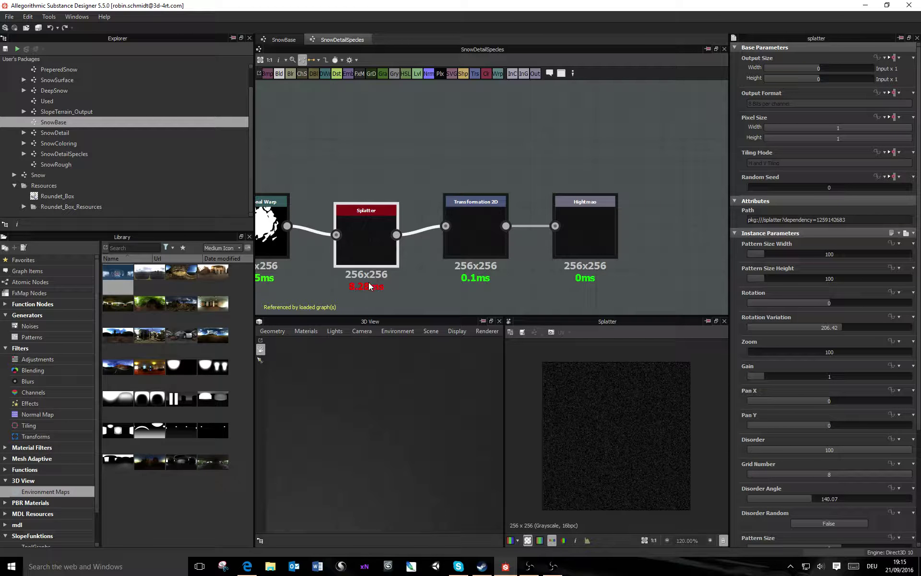
click(462, 222)
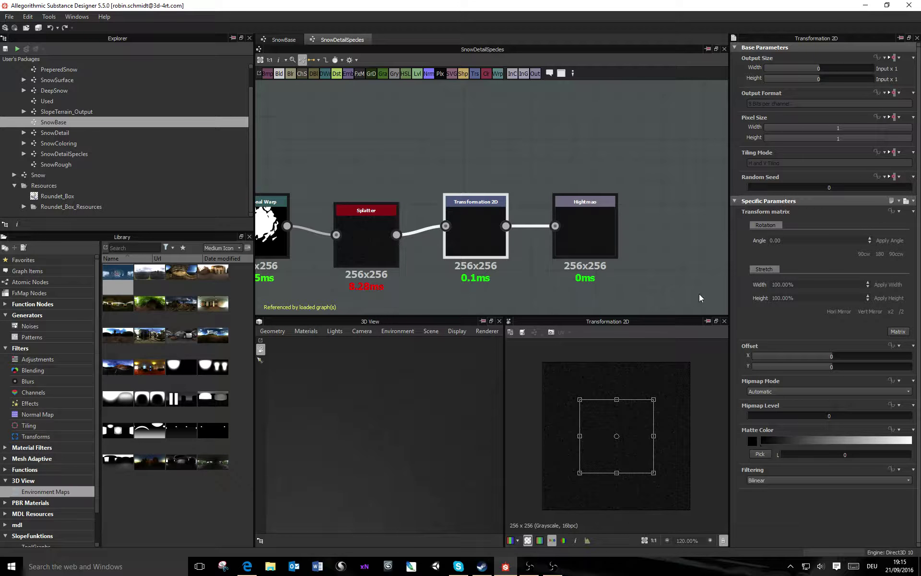
click(595, 226)
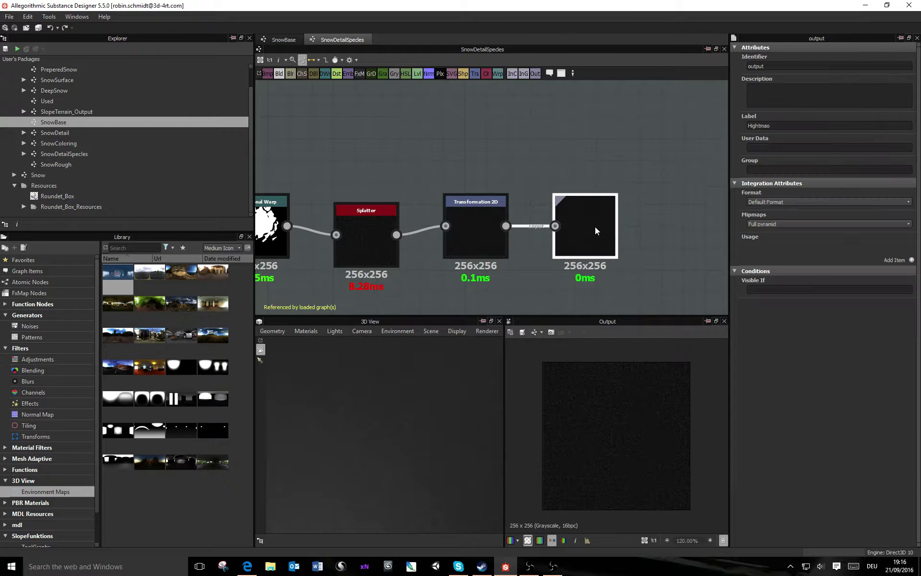
click(491, 224)
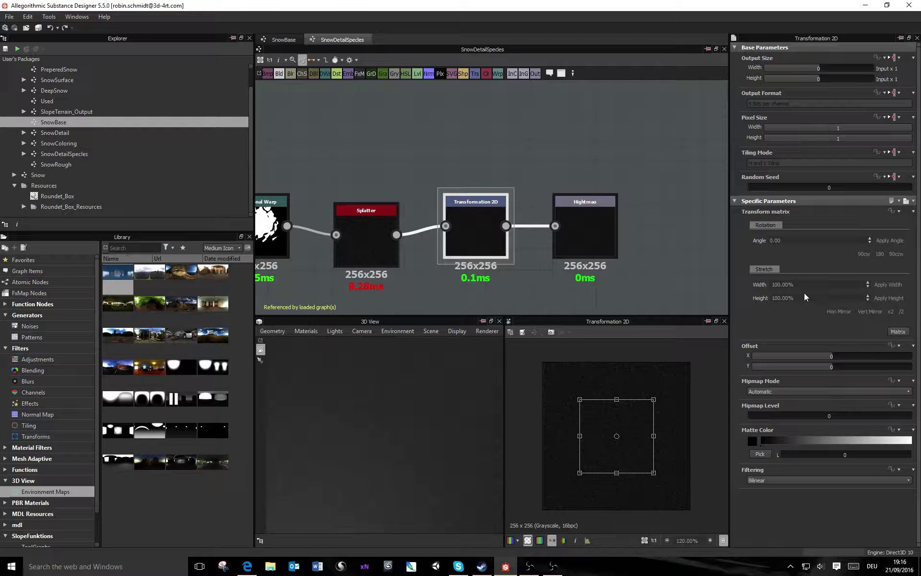
click(583, 229)
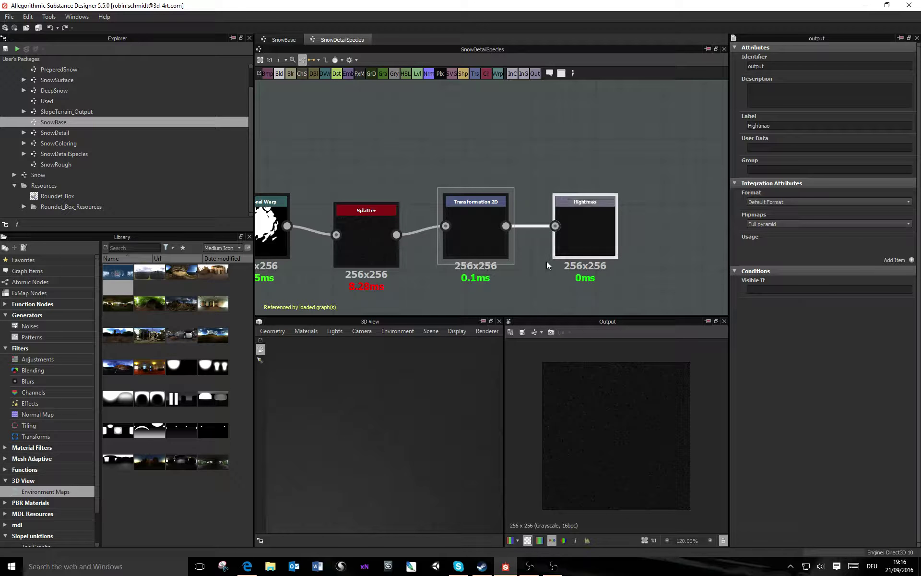
Step: Return to the SnowBase graph and preview the SnowDetailSpecies node, inspecting its speckles up close in the 2D view
click(281, 40)
scroll(513, 218, down, 5)
scroll(530, 224, down, 4)
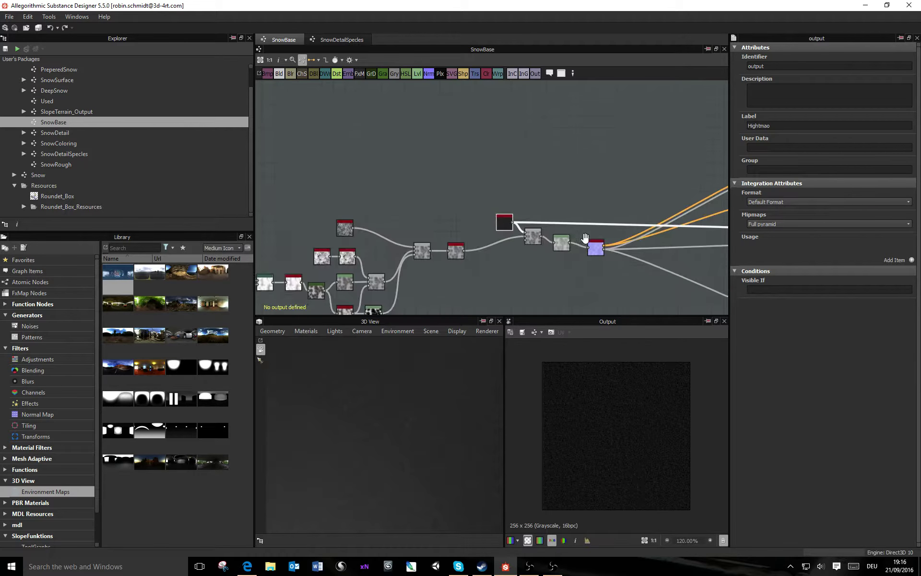
middle_drag(582, 234, 453, 213)
drag(372, 196, 363, 196)
double_click(363, 196)
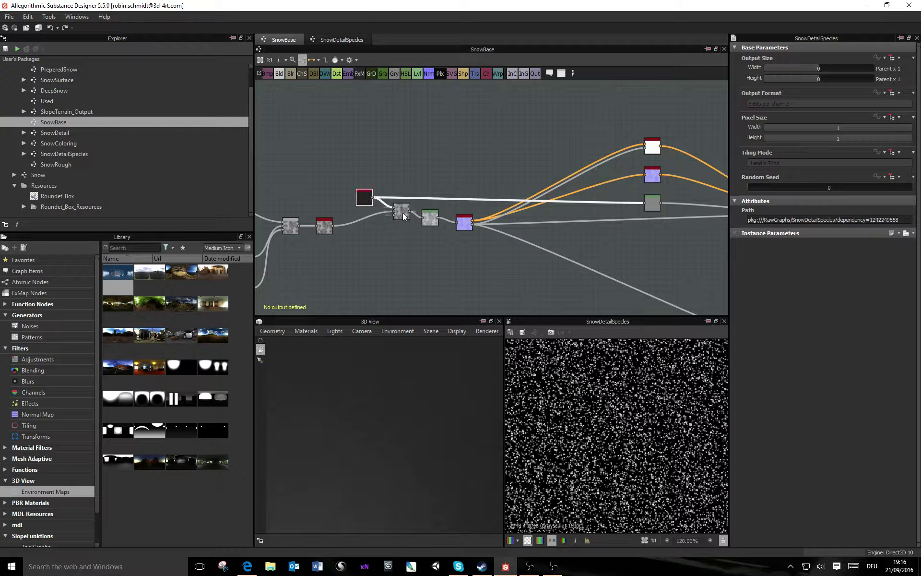
scroll(630, 431, down, 2)
scroll(582, 430, up, 7)
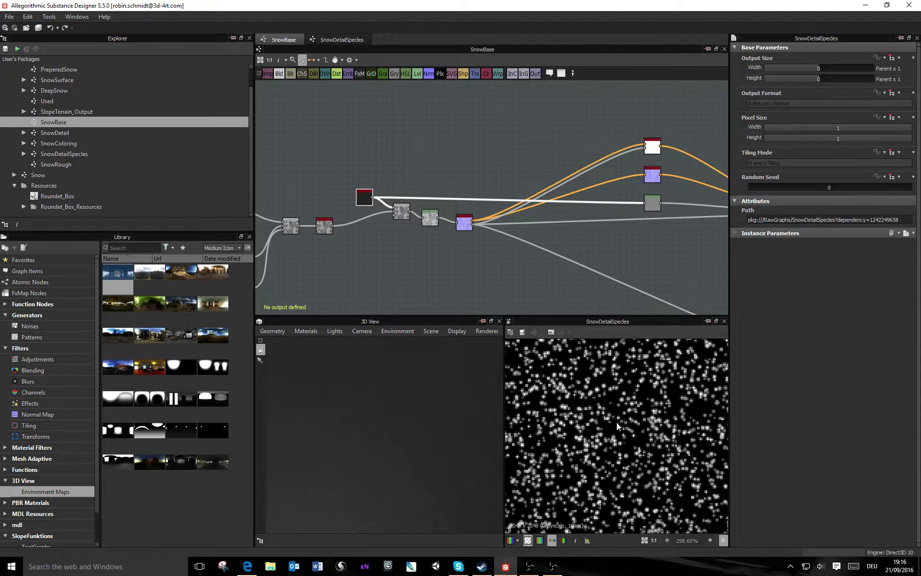
Step: Preview the Blend node that adds the SnowDetailSpecies speckles and inspect the result at different magnifications in the 2D view
scroll(581, 422, down, 4)
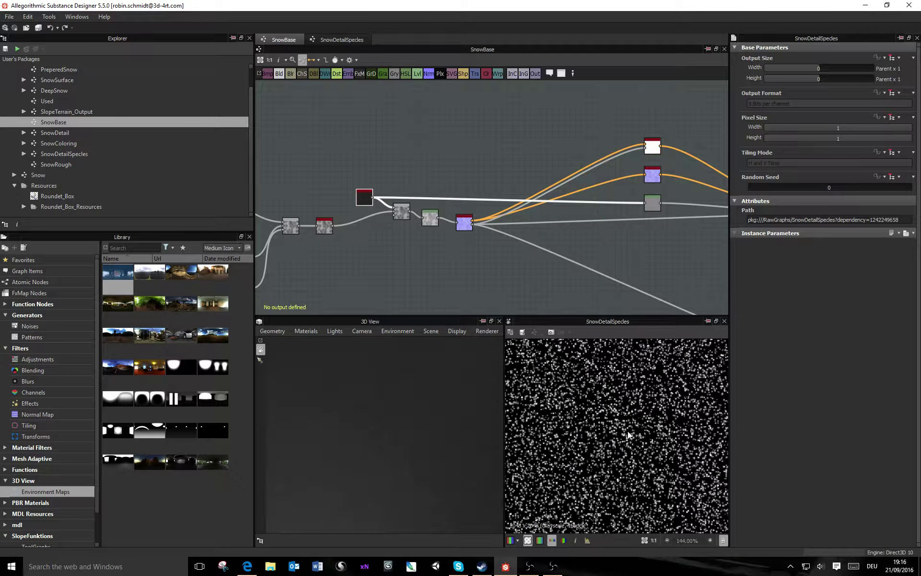
click(402, 212)
scroll(617, 451, up, 2)
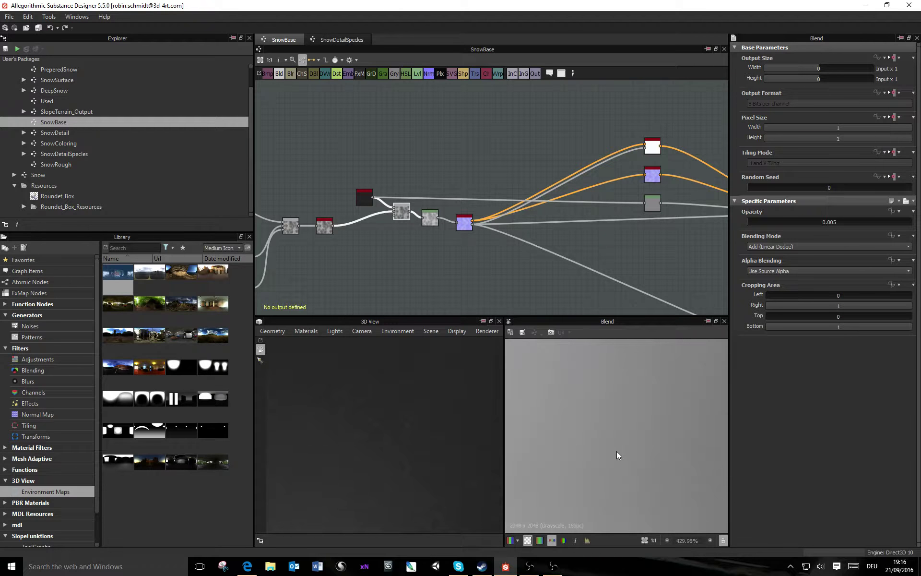
scroll(613, 449, down, 9)
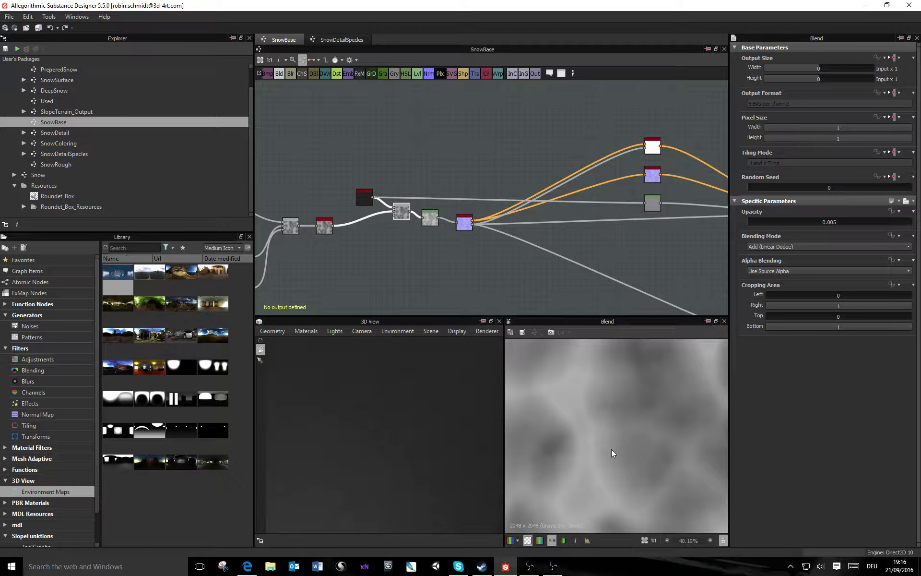
Step: Preview the Levels node fed by the SnowDetailSpecies output in the 2D view
middle_drag(594, 238, 452, 238)
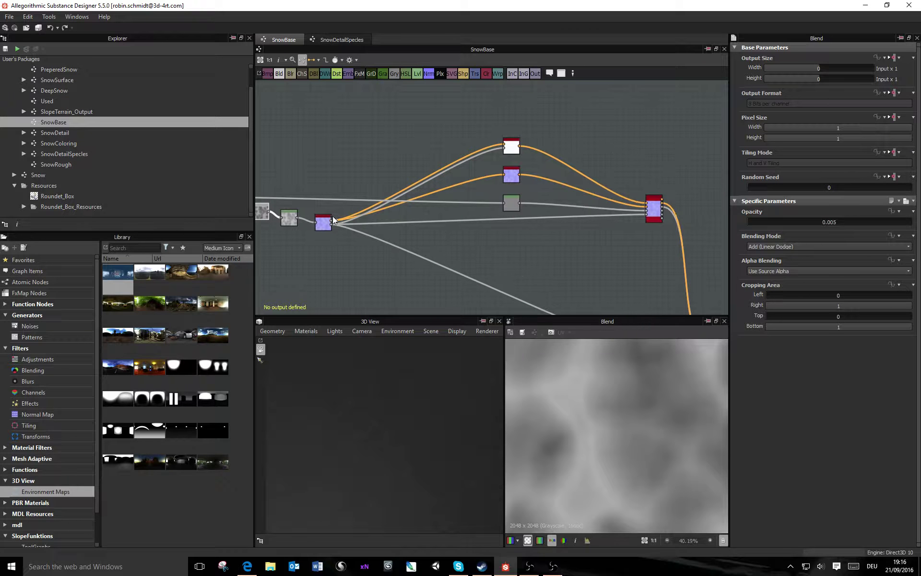
middle_drag(608, 231, 607, 262)
click(509, 235)
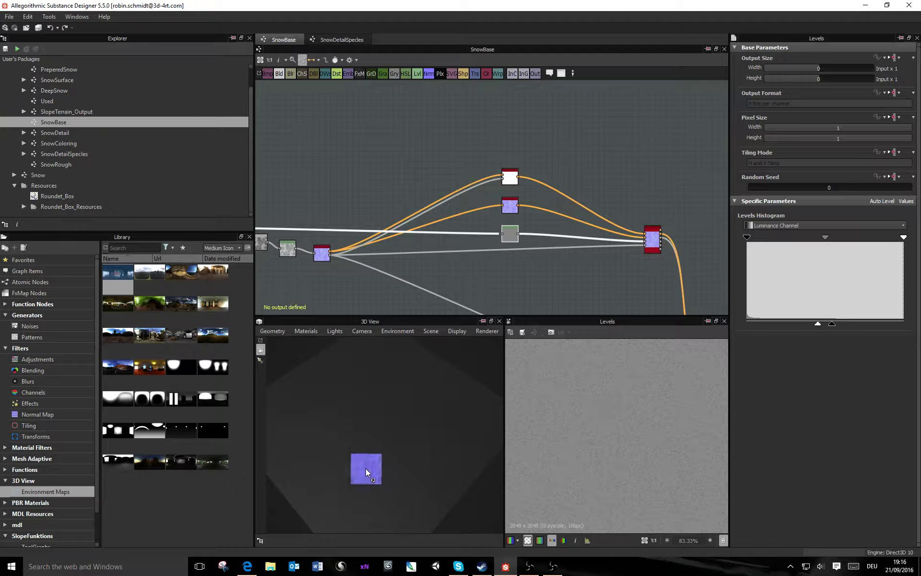
Step: Show the snow material in the 3D view and inspect its surface up close
mouse_move(366, 469)
mouse_down()
mouse_move(389, 440)
mouse_move(344, 455)
mouse_move(372, 451)
mouse_up()
scroll(387, 438, up, 3)
scroll(387, 437, up, 4)
scroll(345, 455, down, 2)
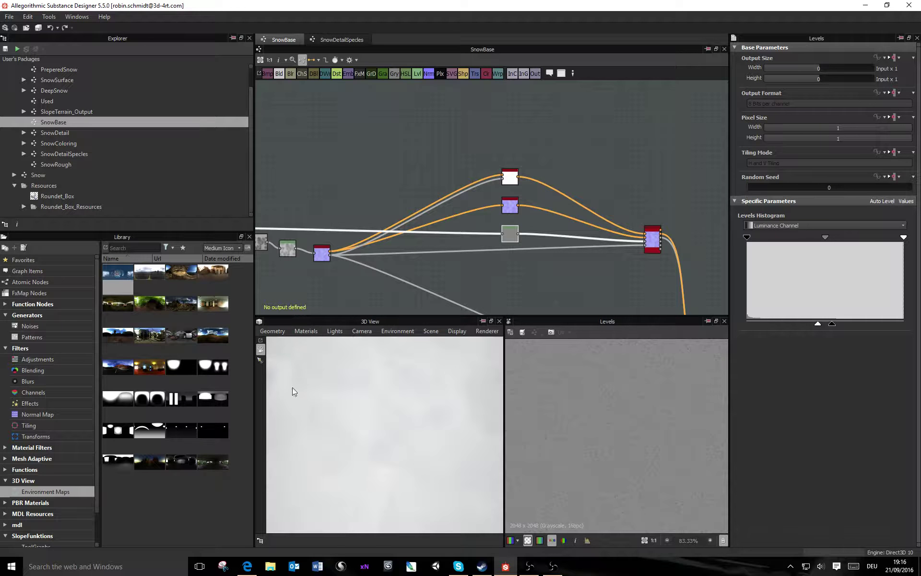
Step: Change the 3D view geometry to Sphere and examine the snow material on it from several angles and distances
click(272, 330)
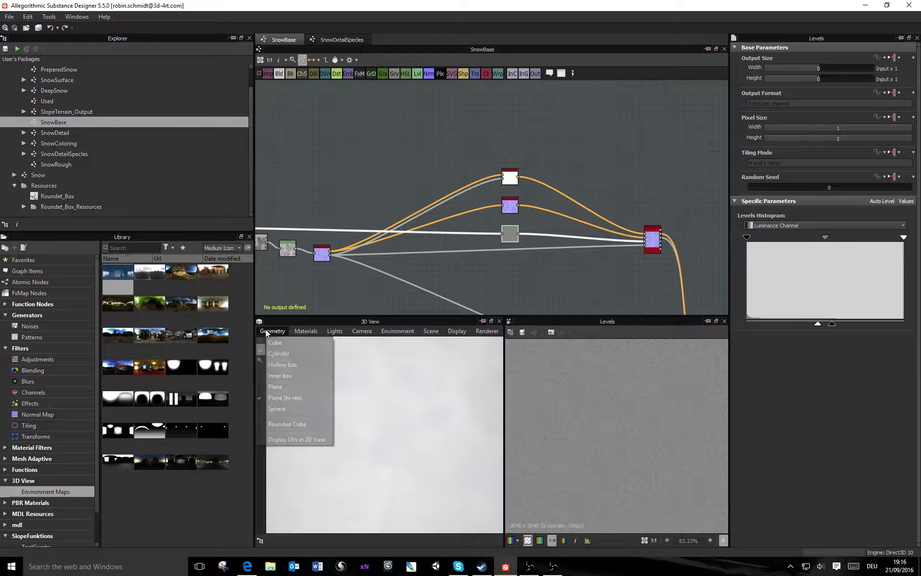
click(278, 408)
scroll(394, 411, down, 3)
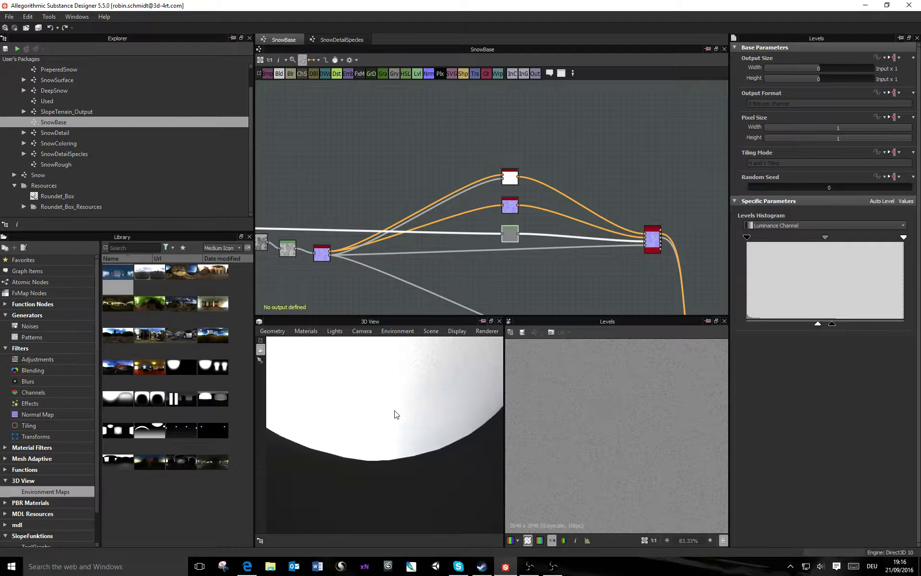
mouse_move(395, 411)
mouse_down()
mouse_move(388, 454)
mouse_move(320, 421)
mouse_move(410, 443)
mouse_up()
scroll(388, 453, down, 3)
scroll(435, 442, up, 3)
scroll(411, 443, up, 2)
scroll(408, 444, down, 2)
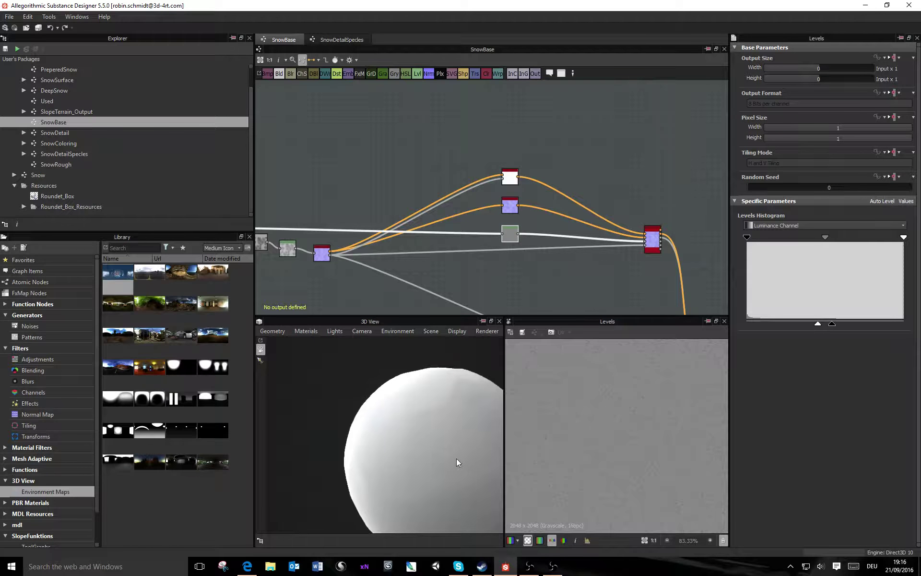
mouse_move(456, 459)
mouse_down()
mouse_move(390, 433)
mouse_move(436, 435)
mouse_move(413, 439)
mouse_up()
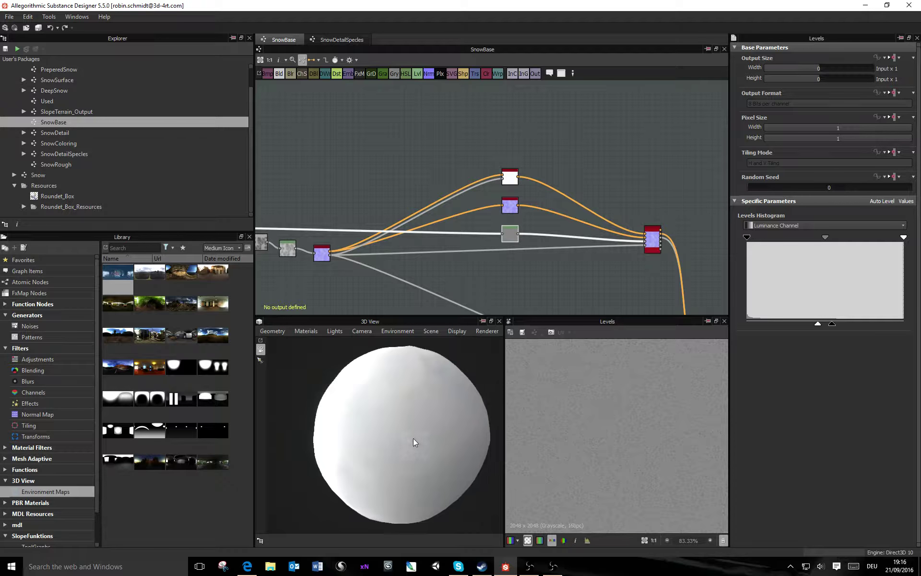
Step: Preview the Hightmap_Preview node's normal map and set the 3D view material's height Scale to 5
double_click(322, 253)
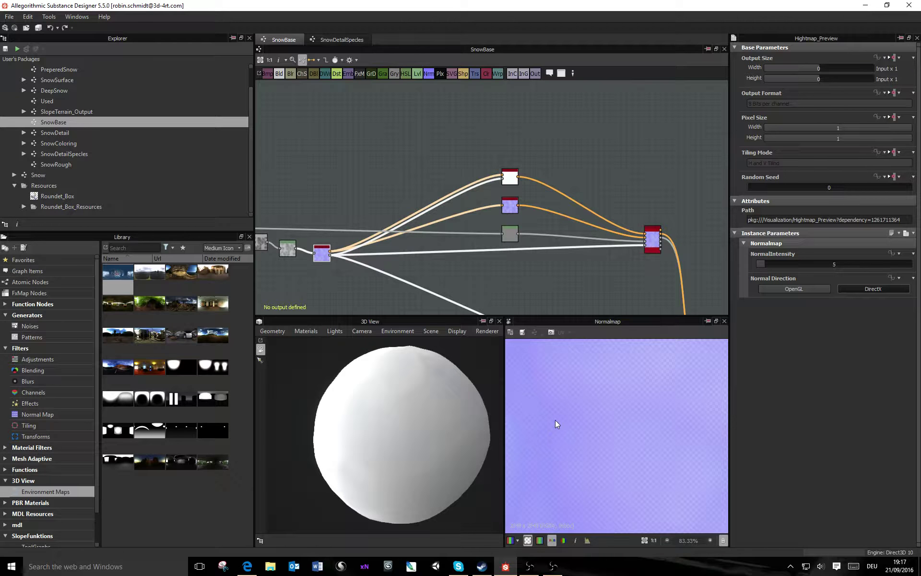
click(307, 331)
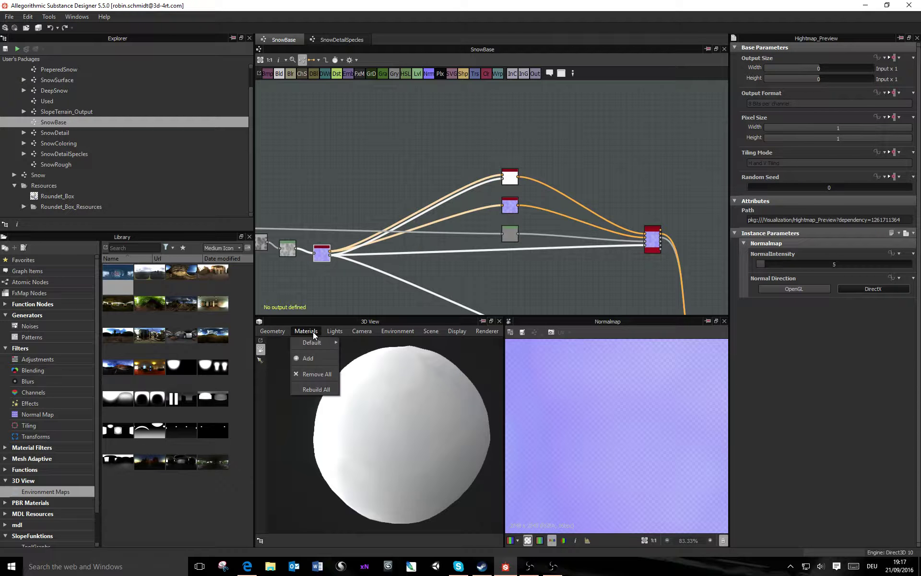
mouse_move(320, 344)
click(359, 345)
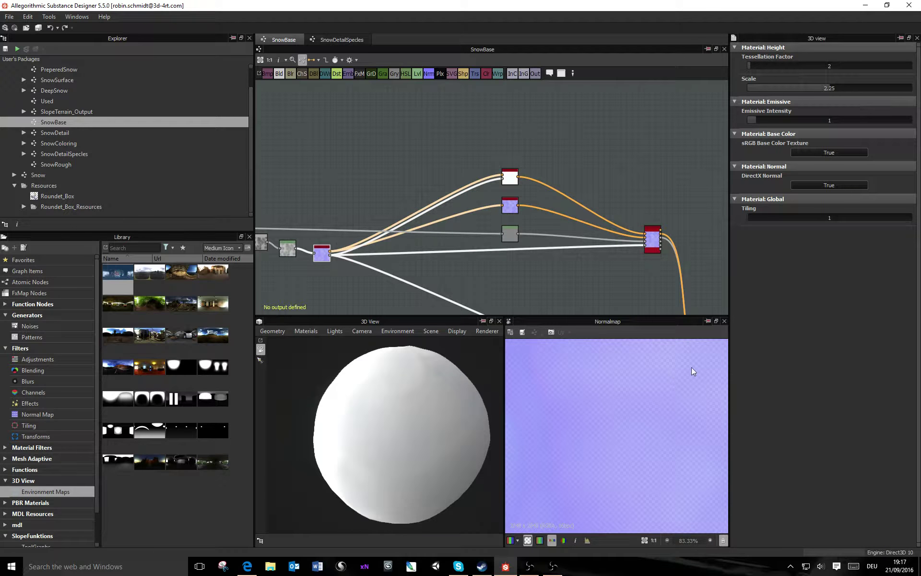
double_click(833, 88)
text(5)
key(Return)
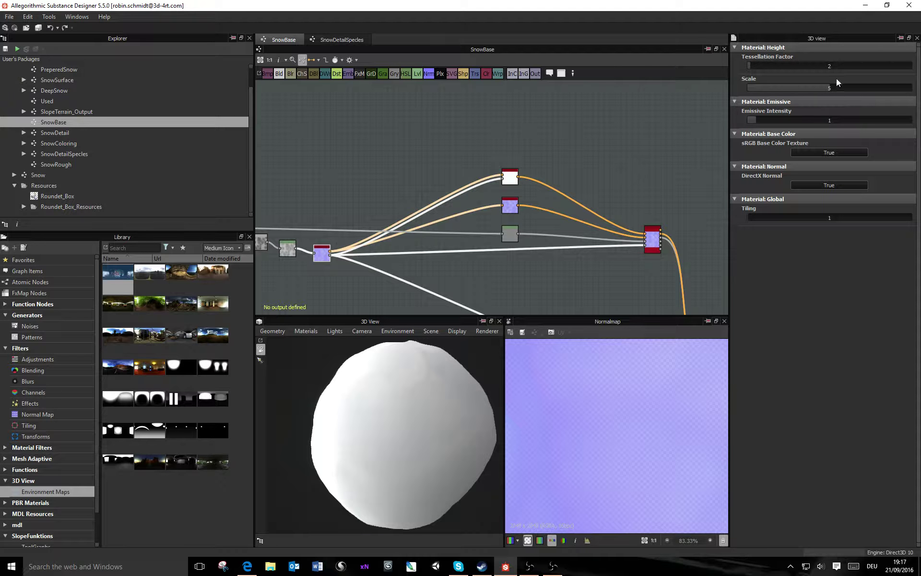
Step: Try a height Scale of 10 on the 3D view material and inspect the displaced sphere
text(10)
key(Return)
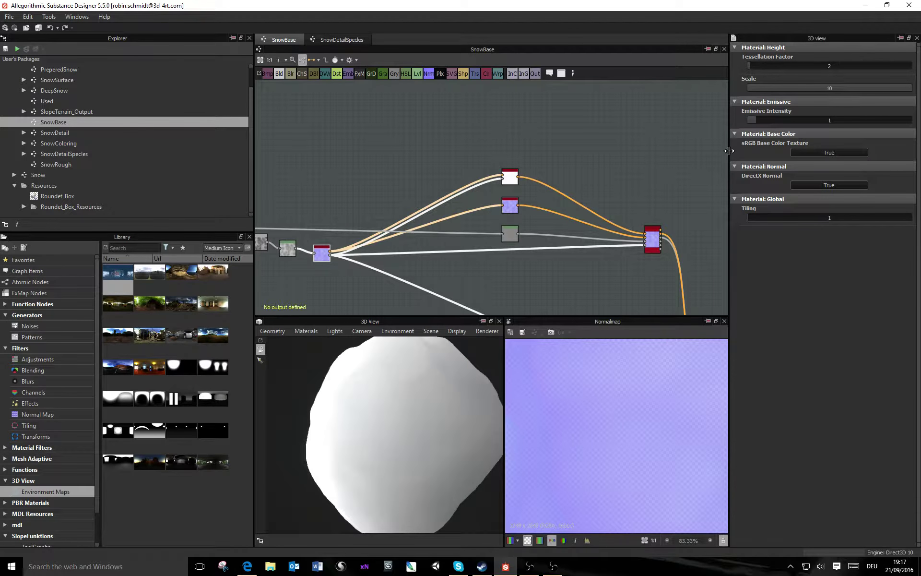
scroll(444, 423, down, 5)
drag(444, 422, 418, 431)
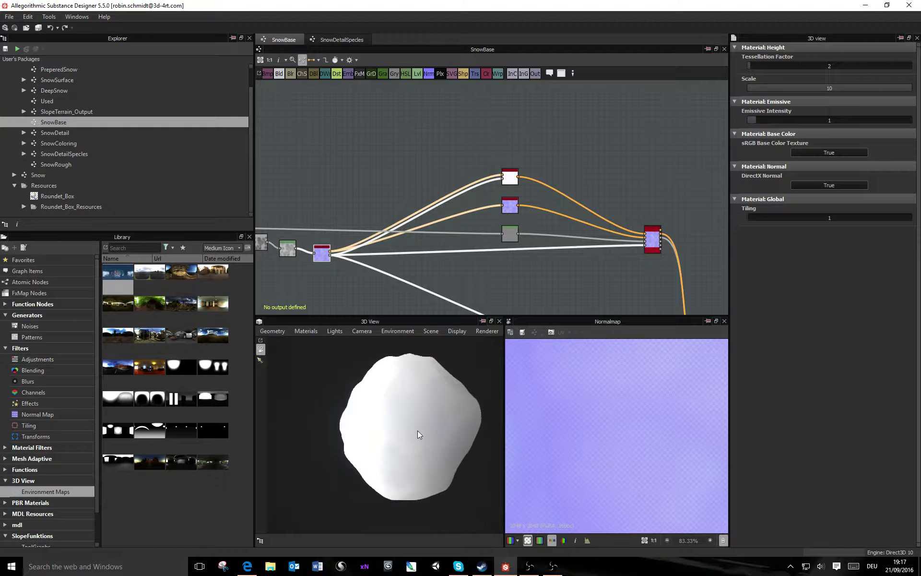
scroll(431, 447, down, 3)
Step: Set the 3D view material's height Scale back to 5 and inspect the sphere from different angles
double_click(838, 88)
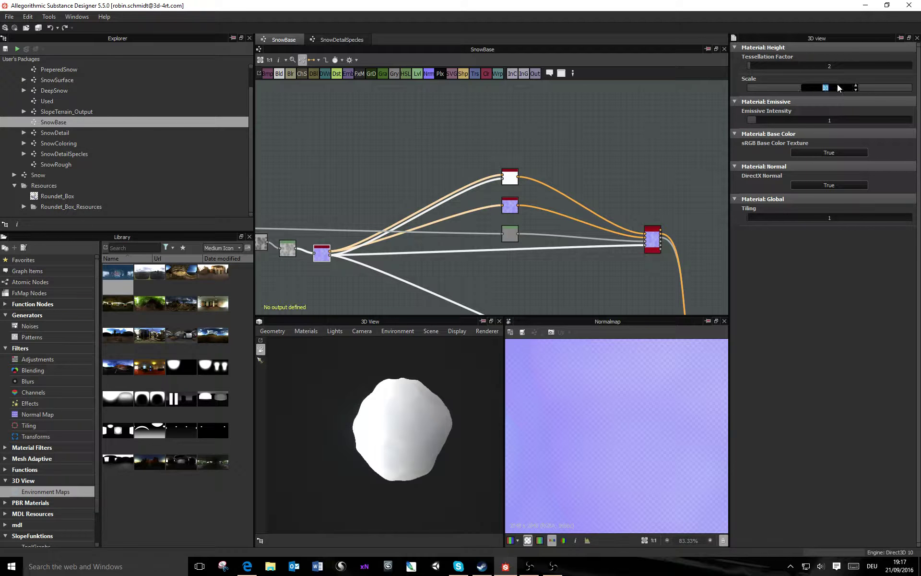
text(5)
key(Return)
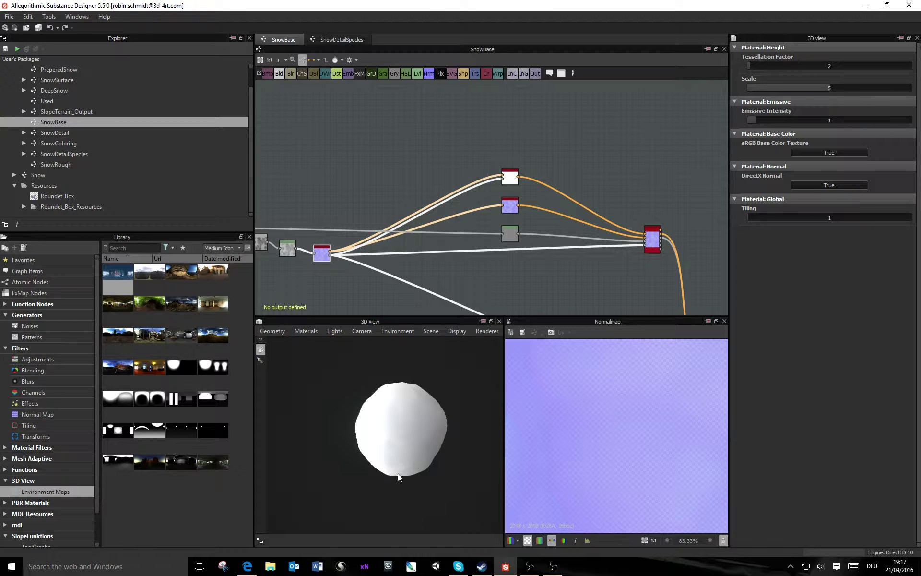
drag(407, 417, 376, 408)
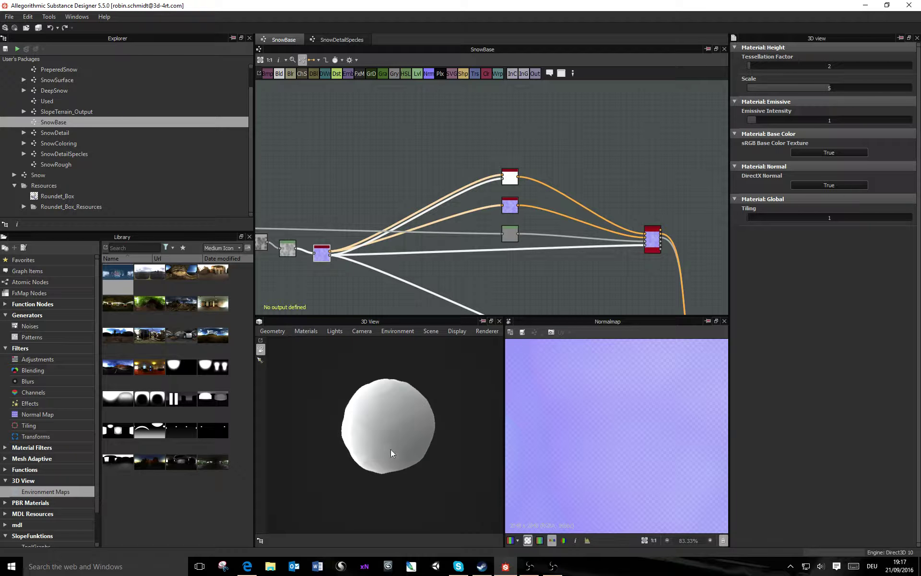
drag(392, 453, 422, 452)
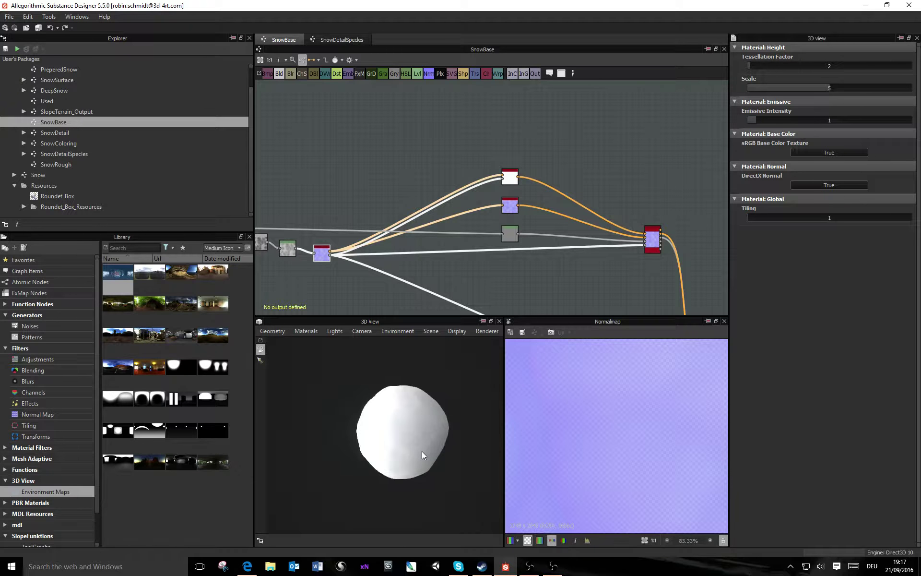
Step: Compare the Hightmap_Preview, SnowDetail and SnowColoring nodes' previews and settings, along with the sphere in the 3D view
click(322, 253)
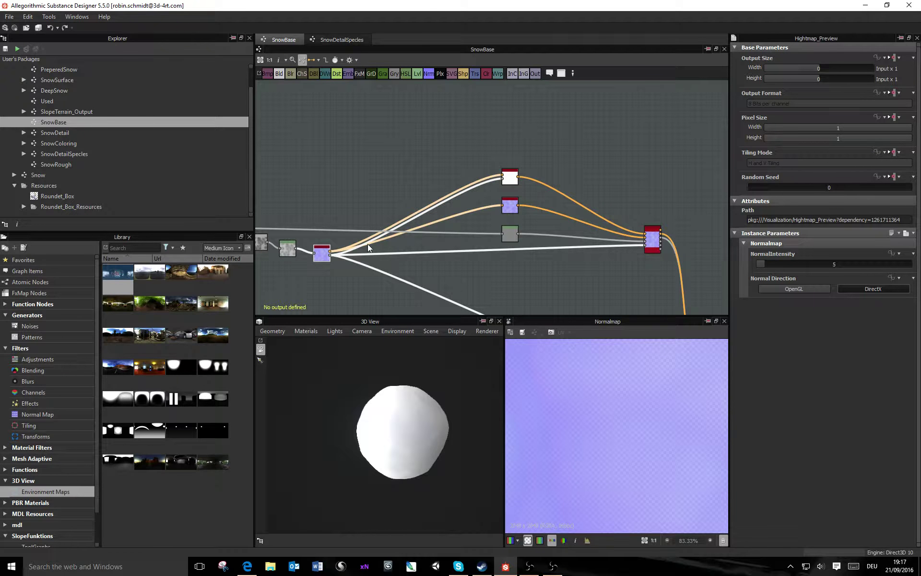
click(511, 207)
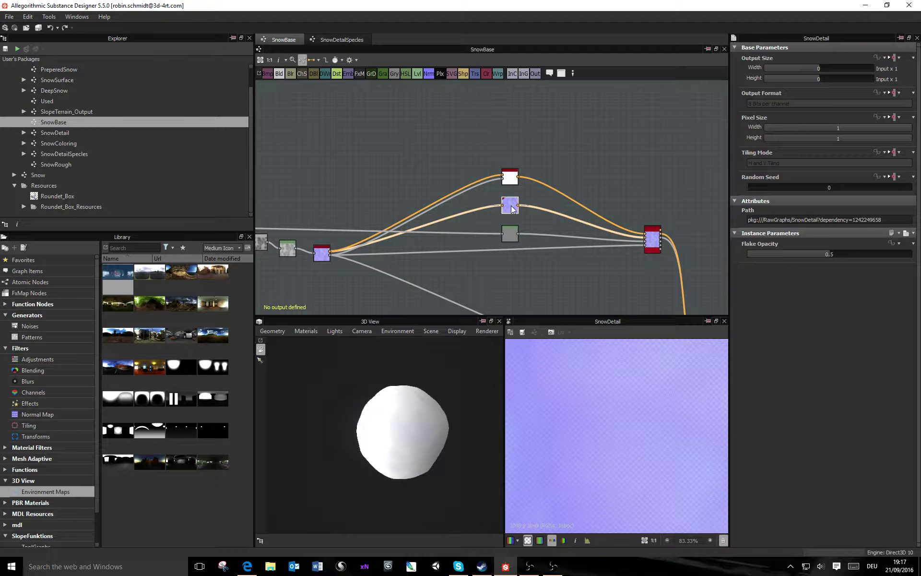
click(514, 181)
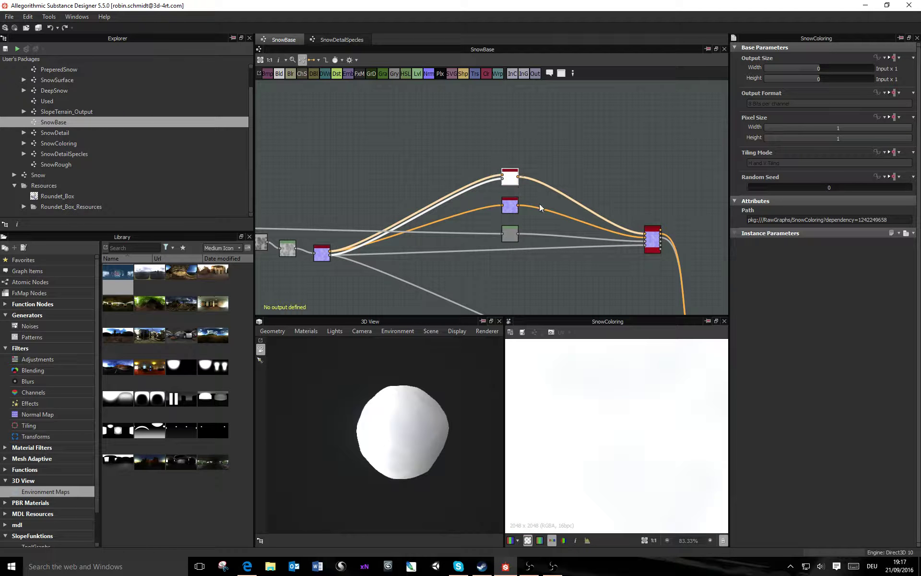
middle_drag(554, 177, 550, 203)
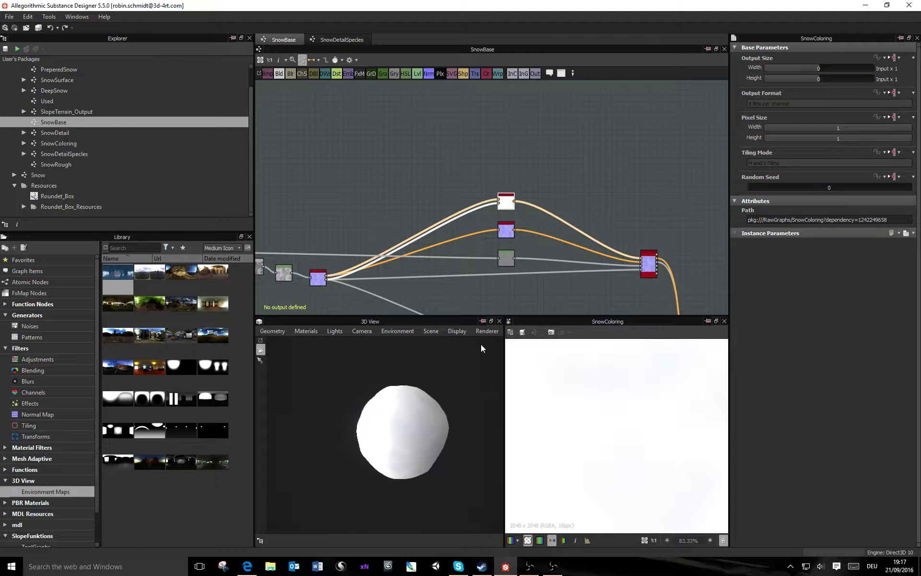
mouse_move(409, 423)
mouse_down()
mouse_move(384, 456)
mouse_move(385, 436)
mouse_move(408, 437)
mouse_up()
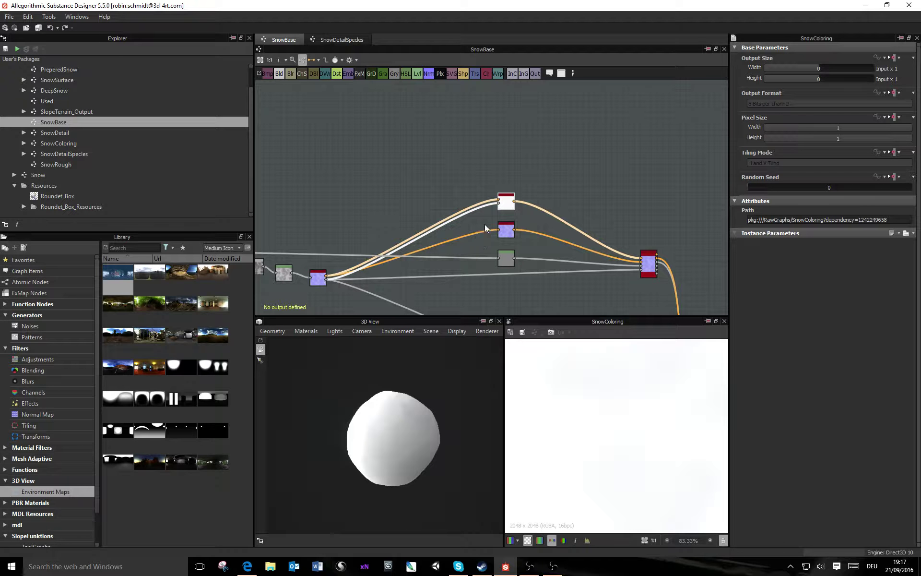
Step: Open the SnowColoring reference graph and preview its Normal Map, Hightmap, Fake Albedo and Advanced Ambient Occlusion nodes
right_click(510, 205)
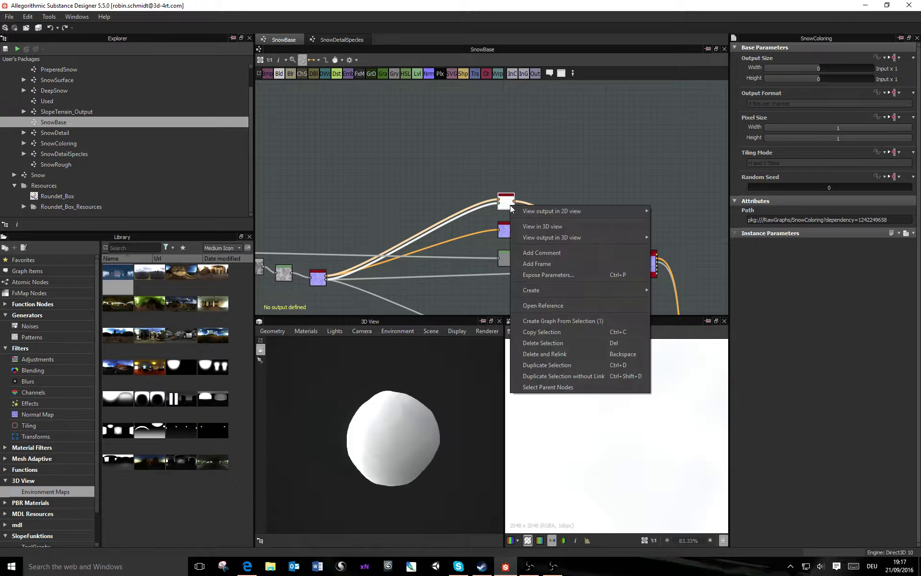
click(545, 306)
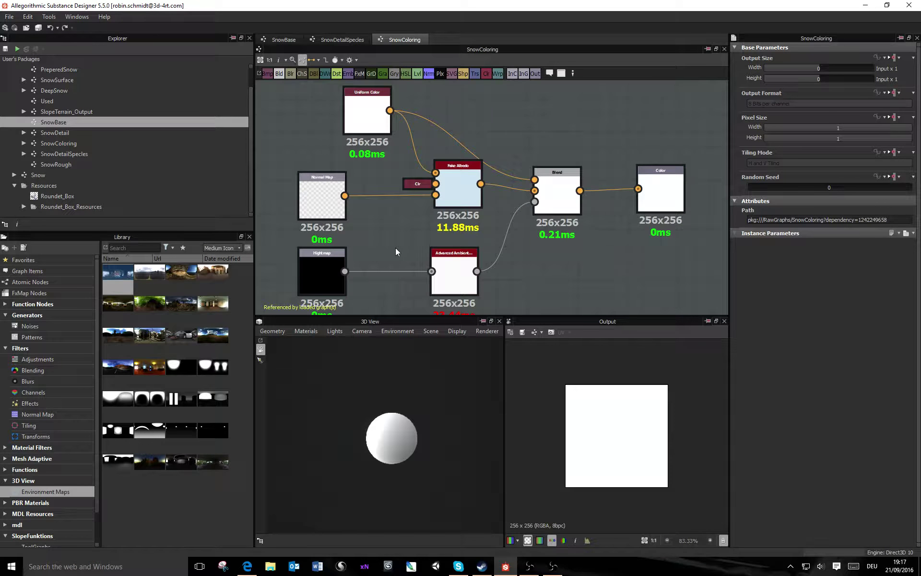
click(331, 203)
click(314, 279)
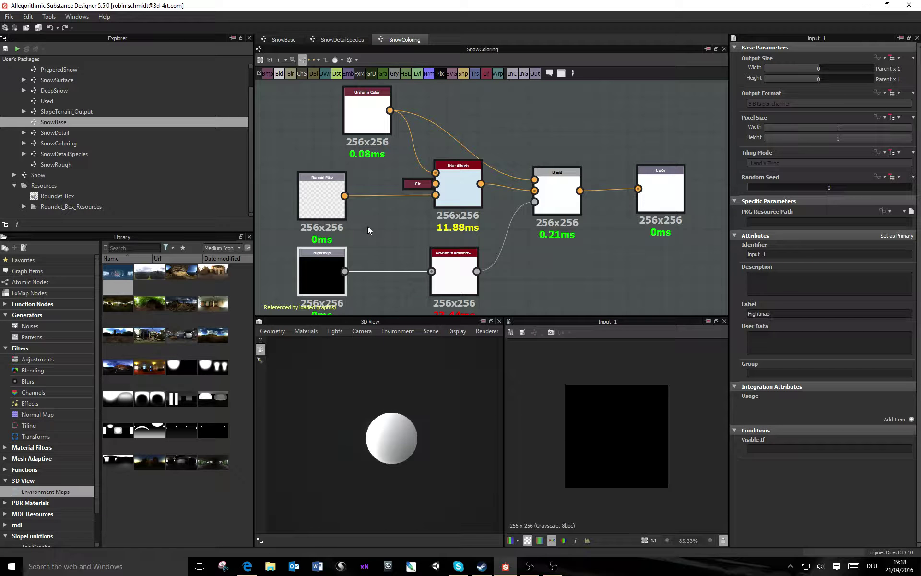
click(465, 184)
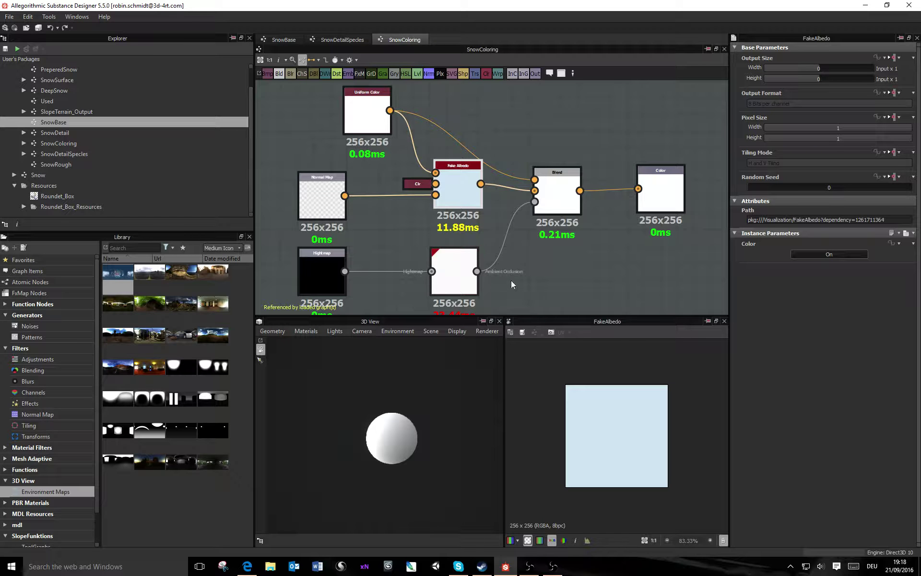
click(458, 287)
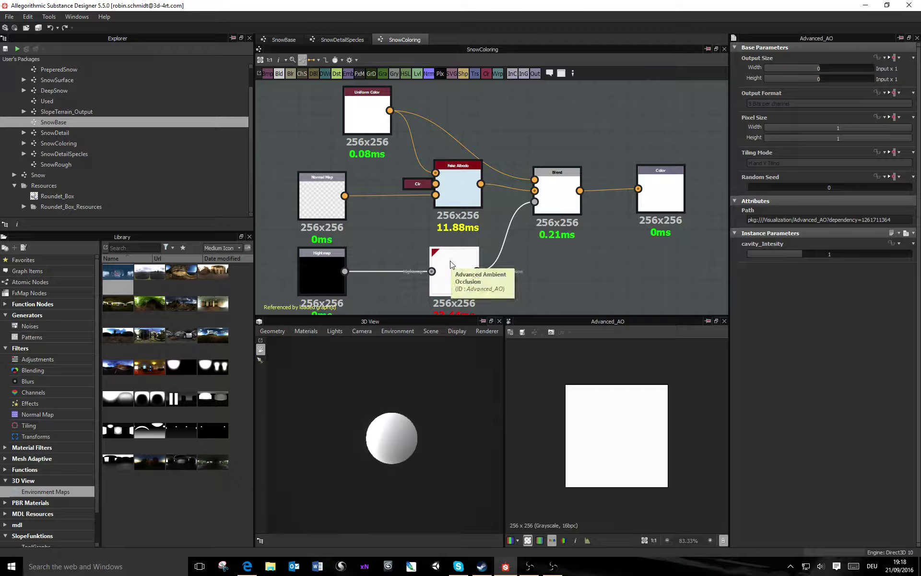
Step: Open the Advanced Ambient Occlusion node's reference graph, loading the package that contains it, and examine its node network
right_click(470, 264)
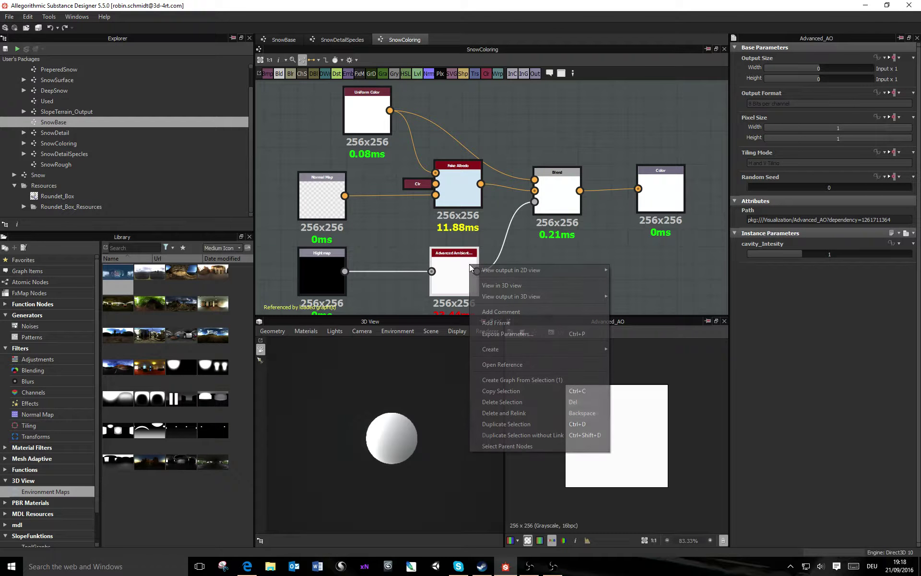
click(511, 365)
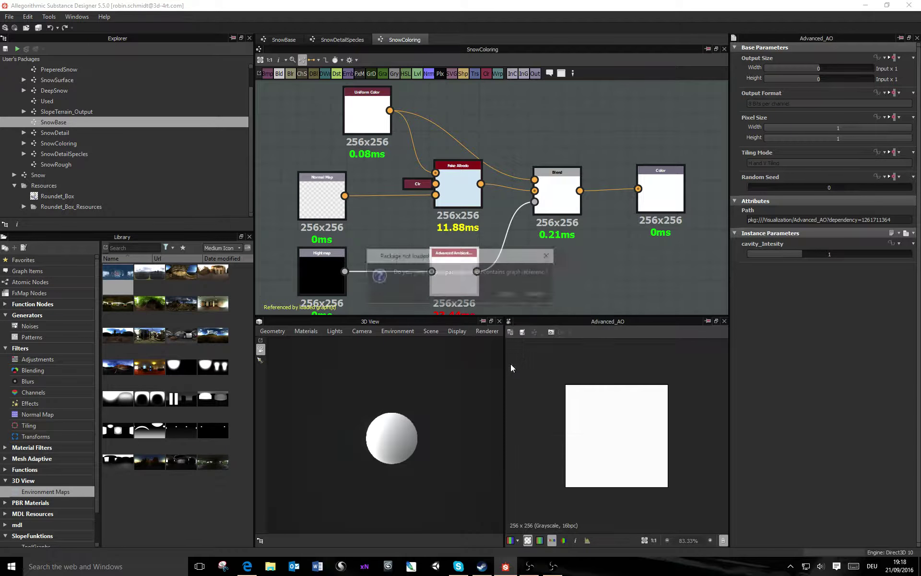
click(508, 295)
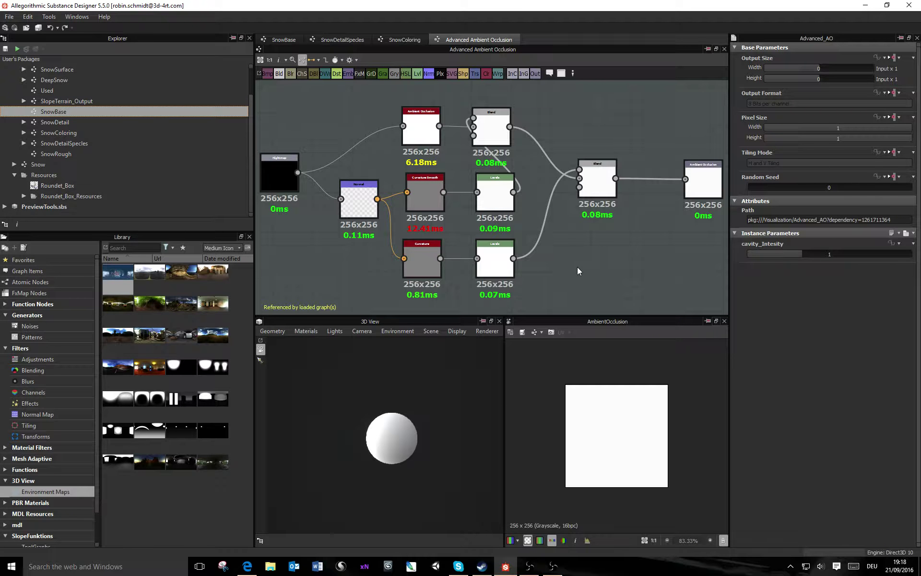
scroll(447, 191, down, 2)
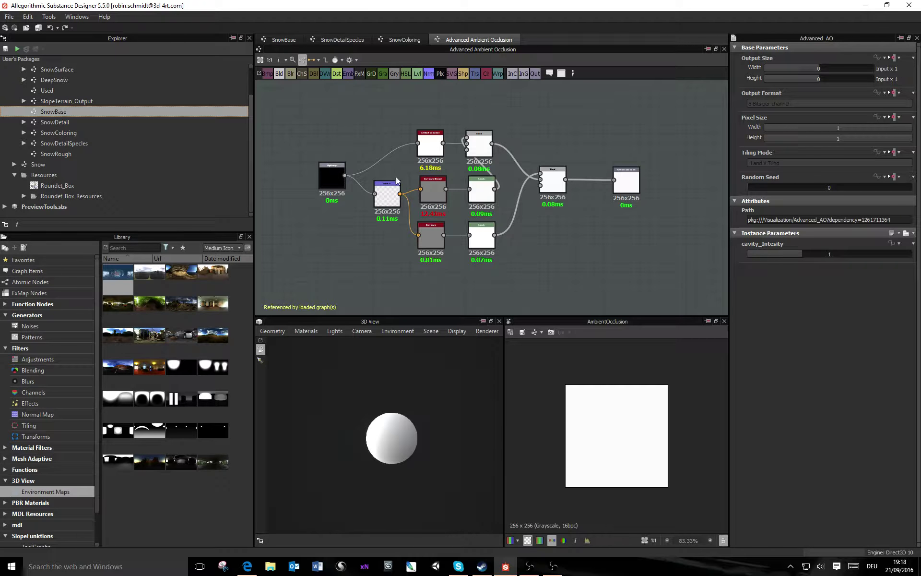
scroll(437, 191, up, 3)
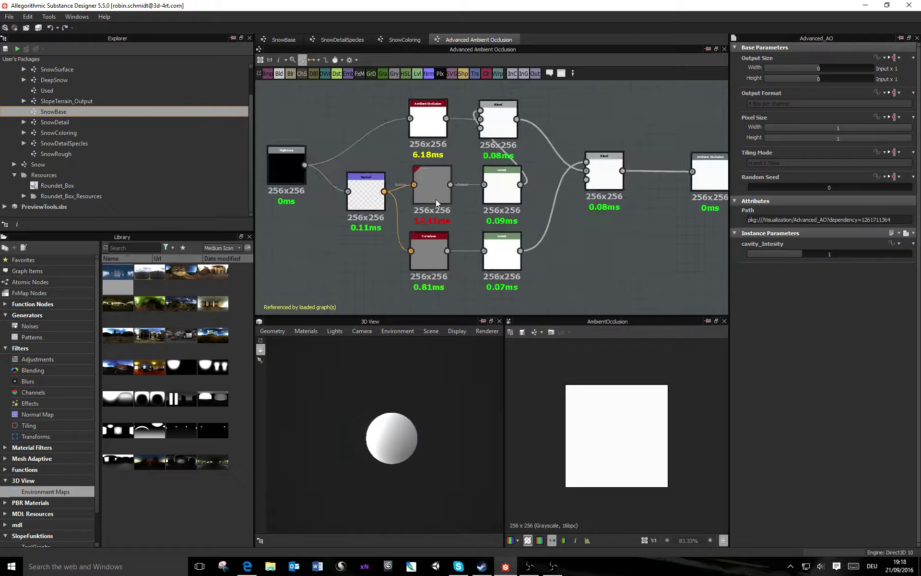
Step: Compare the Curvature Smooth and Curvature nodes in the Advanced Ambient Occlusion graph
click(438, 181)
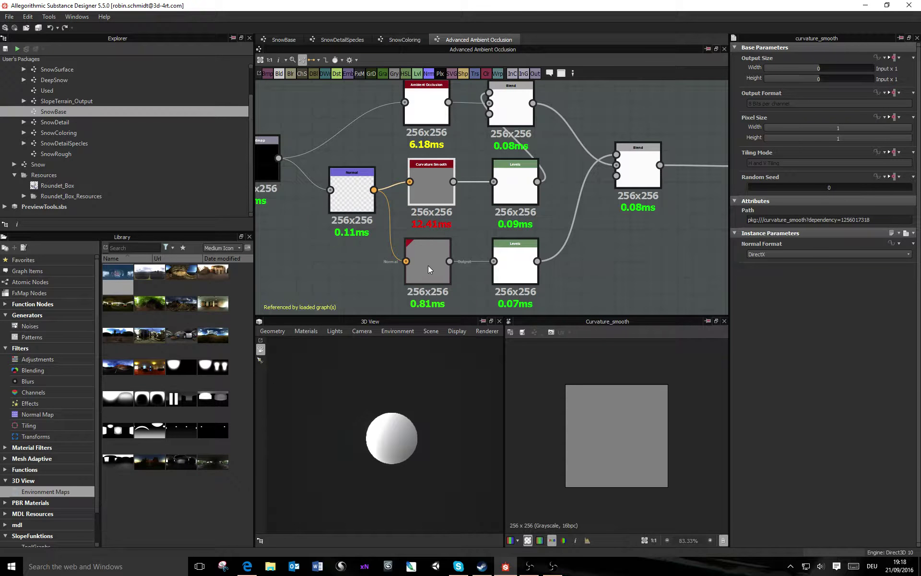
click(428, 265)
click(436, 187)
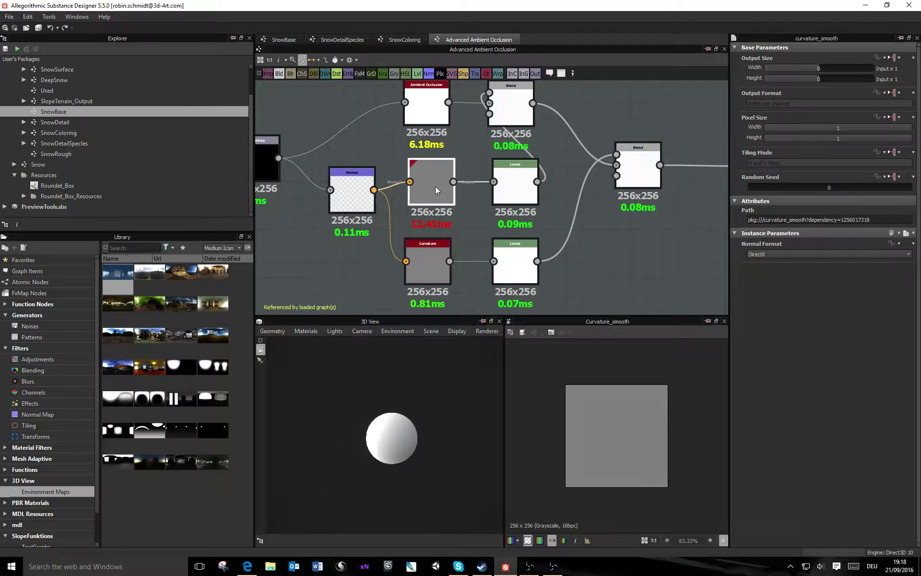
Step: Space out the network by moving the upper Blend node away from the Levels nodes and both Levels nodes closer to the curvature nodes
drag(520, 120, 552, 120)
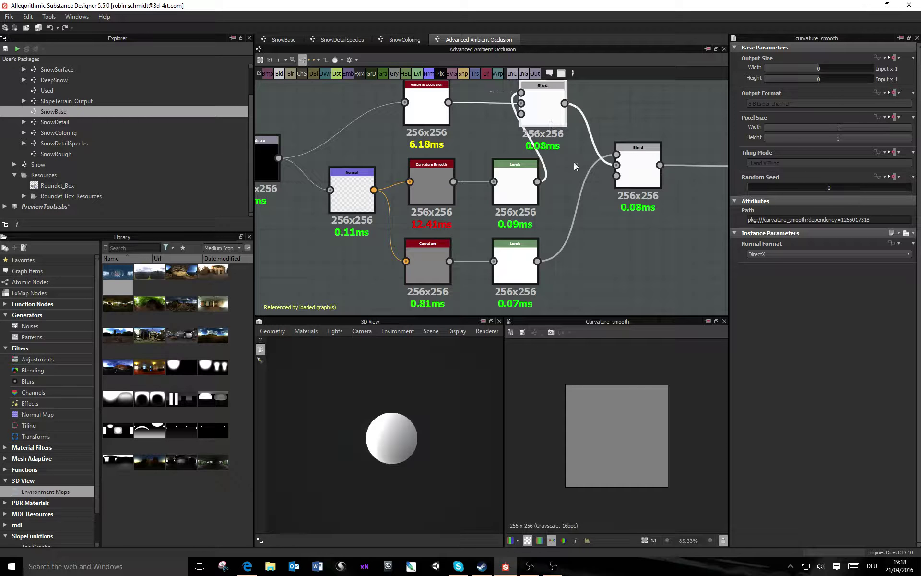
ctrl+click(512, 272)
drag(512, 271, 492, 272)
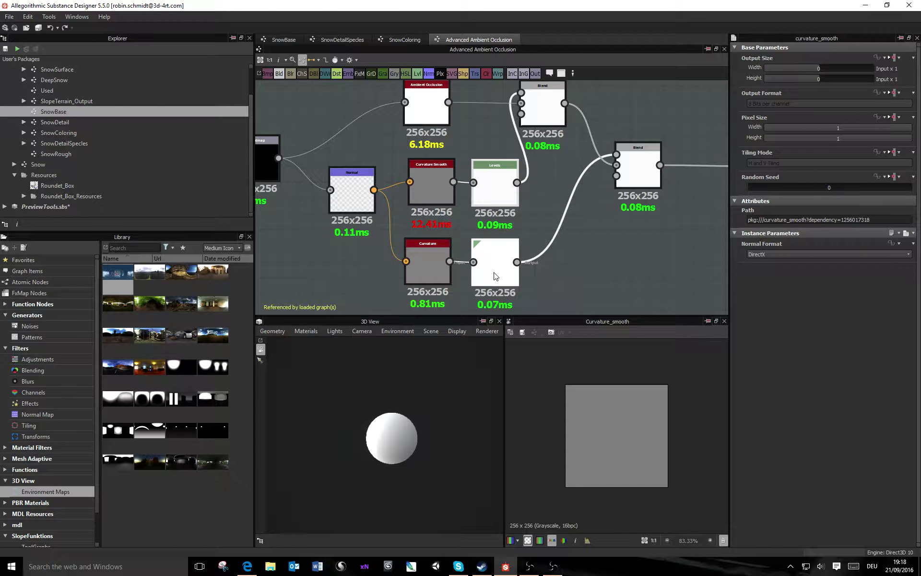
click(527, 217)
Step: Preview both Levels nodes and the two Blend nodes that combine them with the ambient occlusion
double_click(495, 198)
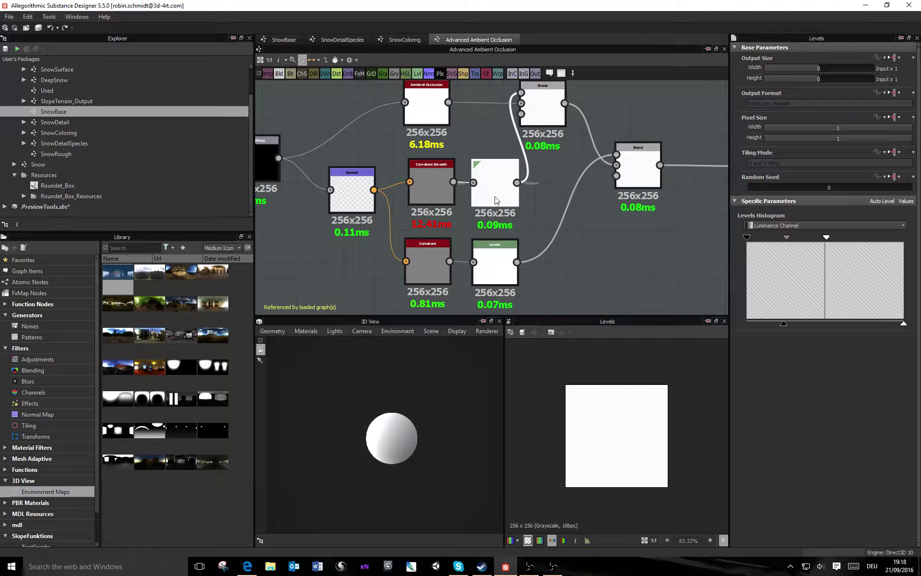
double_click(500, 275)
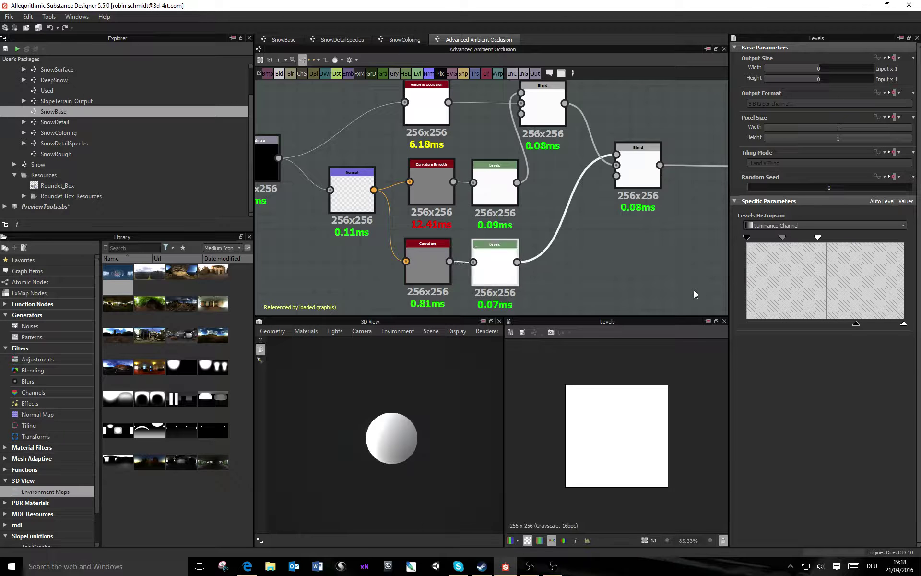
middle_drag(581, 184, 577, 240)
double_click(534, 170)
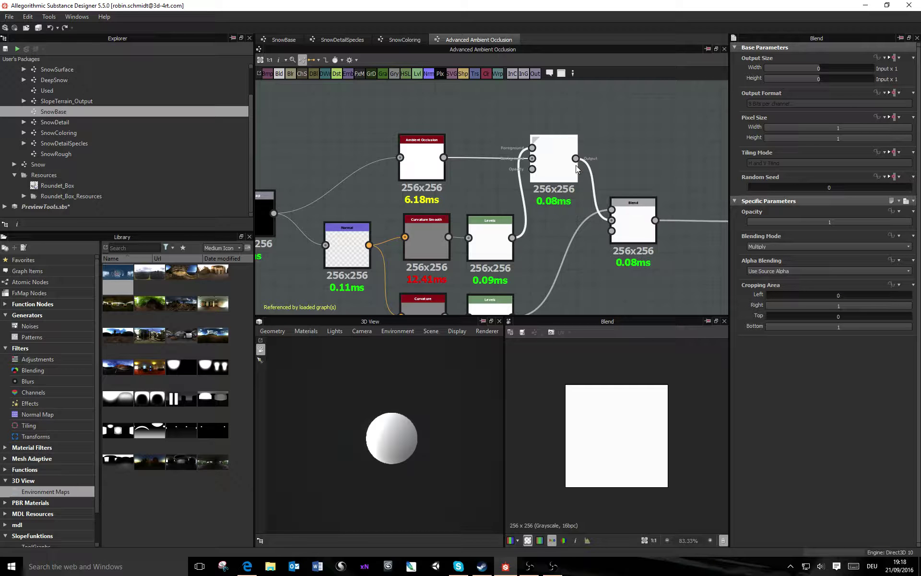
middle_drag(644, 220, 534, 190)
click(534, 194)
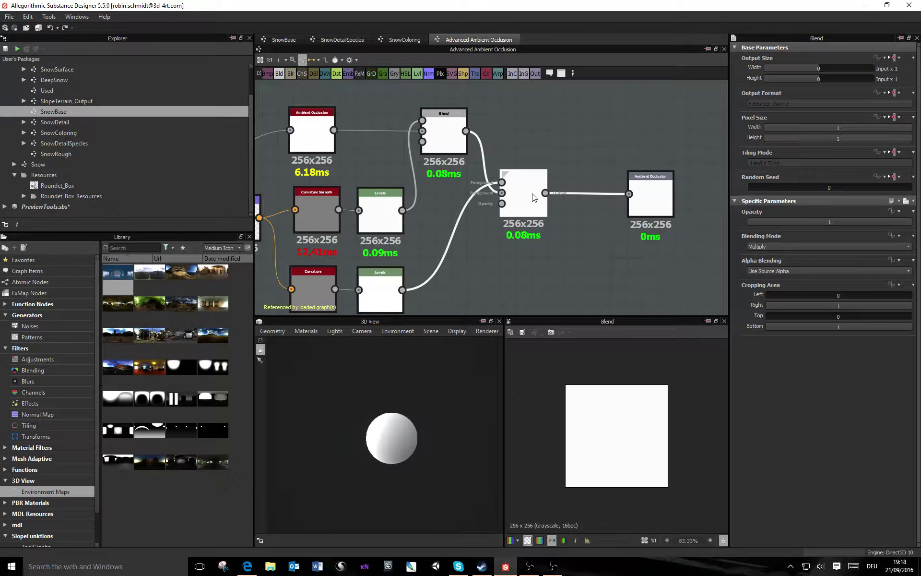
Step: Preview the Curvature node and the final Ambient Occlusion output node
middle_drag(453, 223, 533, 173)
click(395, 248)
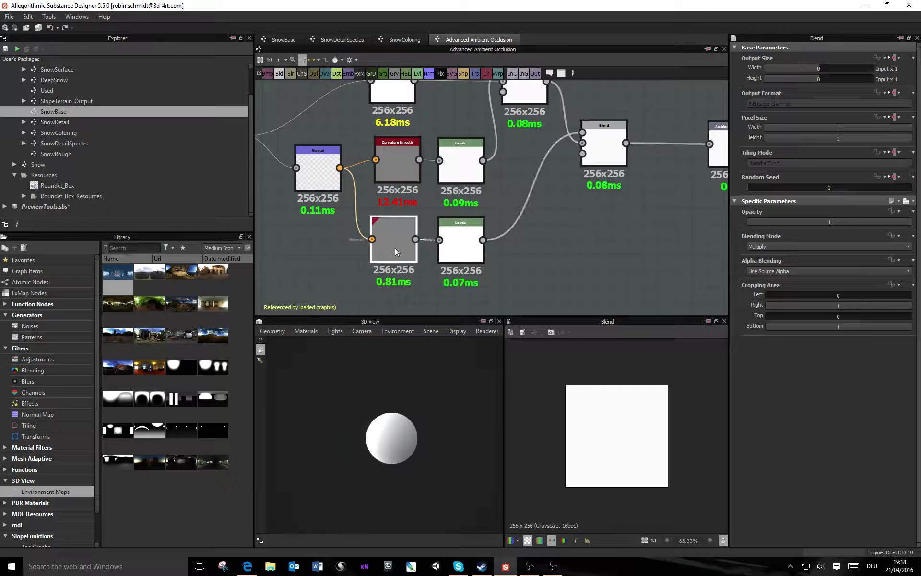
middle_drag(640, 164, 512, 200)
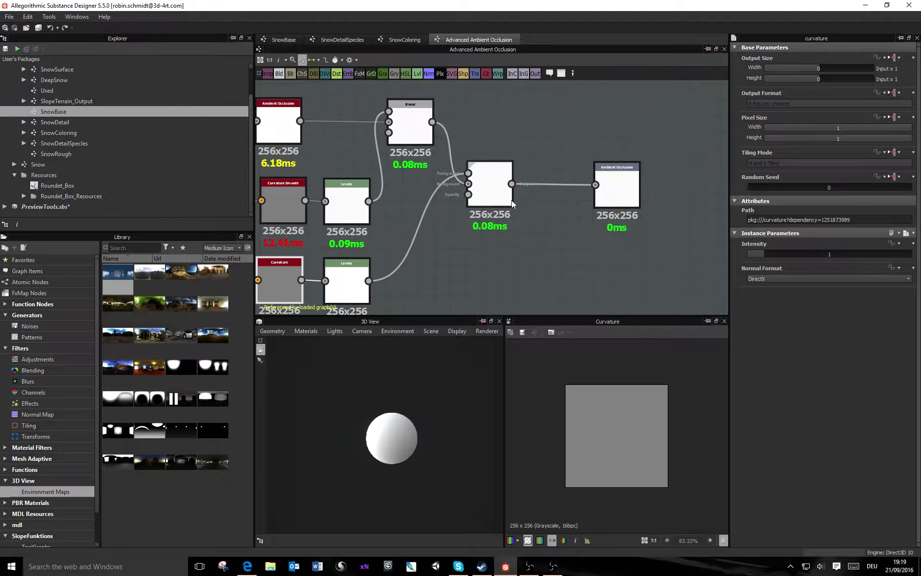
click(610, 194)
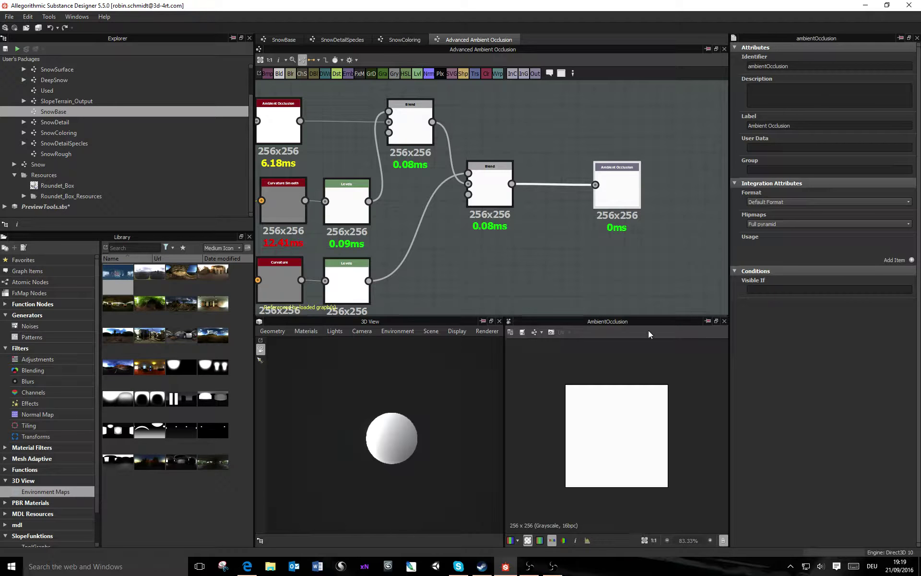
Step: Show the Advanced Ambient Occlusion graph's own properties and choose Relative to Parent for its Output Size
middle_drag(526, 187, 595, 203)
scroll(541, 210, down, 1)
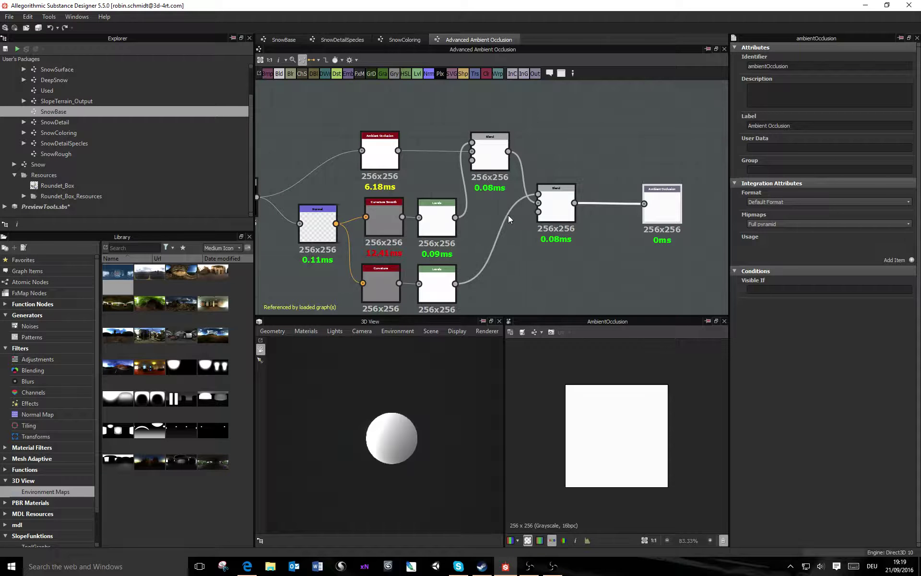
middle_drag(436, 233, 451, 214)
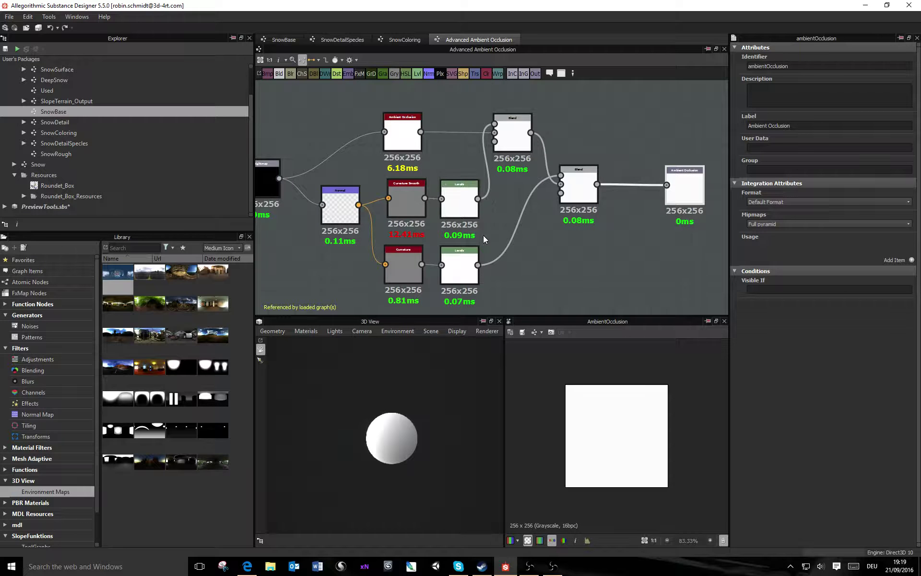
click(627, 125)
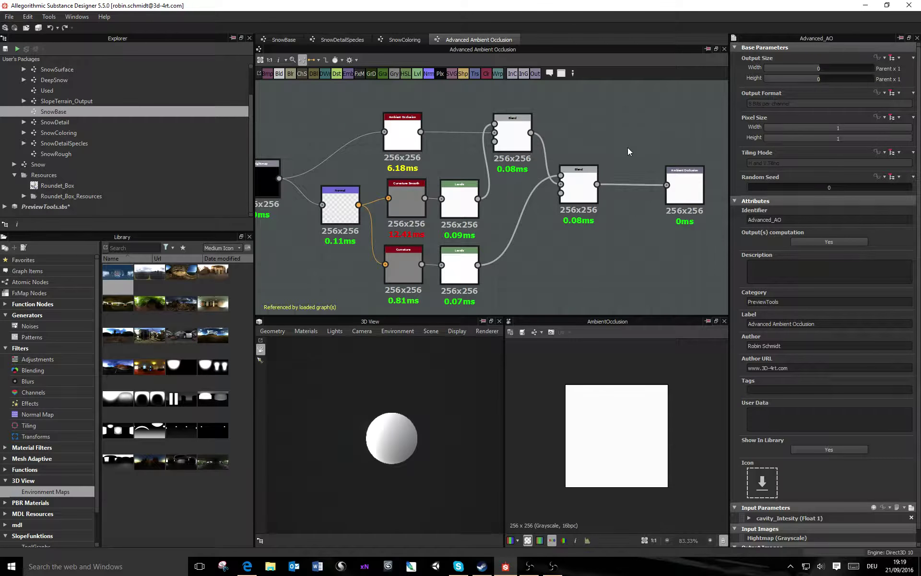
middle_drag(327, 179, 340, 174)
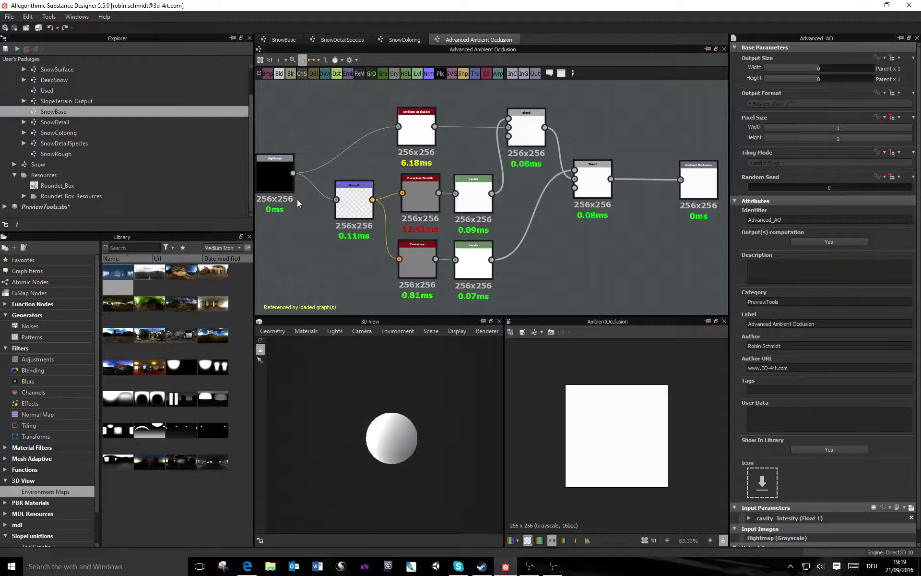
click(893, 59)
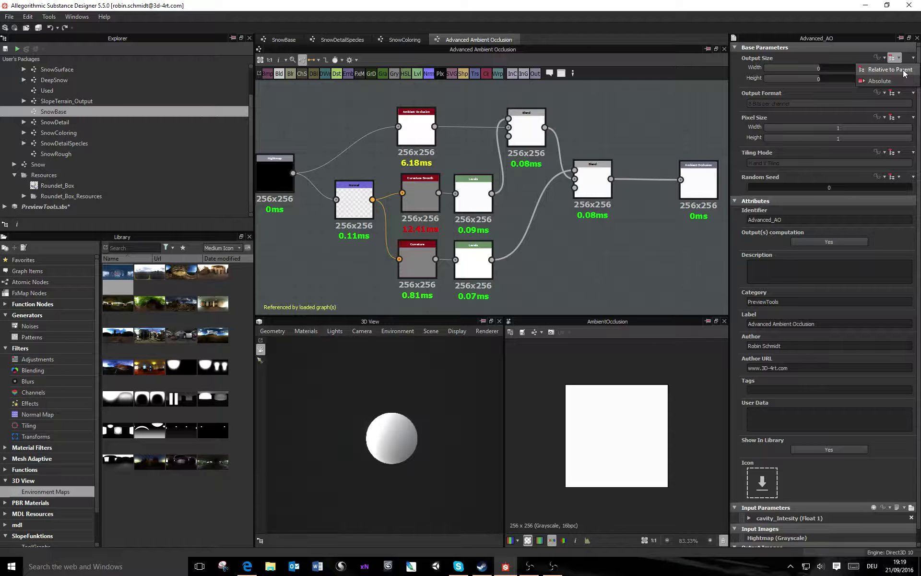
click(903, 70)
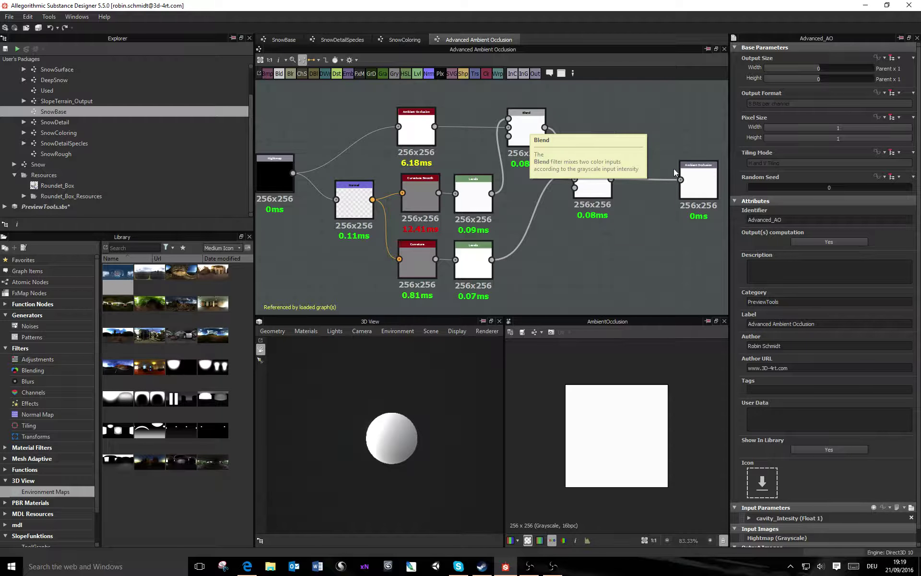
Step: Shift the upper Blend node slightly further toward the graph's output
middle_drag(613, 151, 528, 150)
drag(549, 99, 447, 205)
drag(442, 133, 468, 133)
click(554, 231)
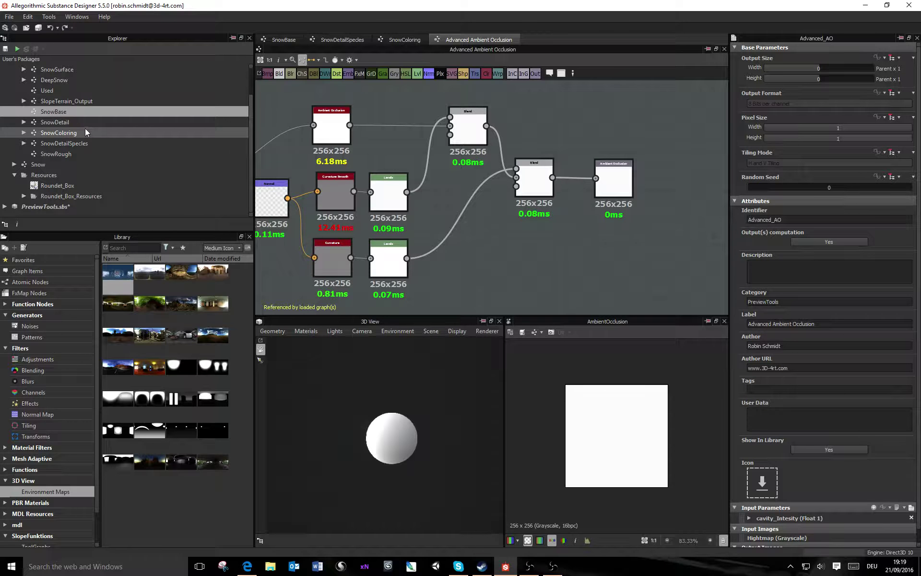
Step: Return to the SnowColoring graph after a look at SnowBase, and nudge the Fake Albedo node slightly while showing its settings
click(286, 35)
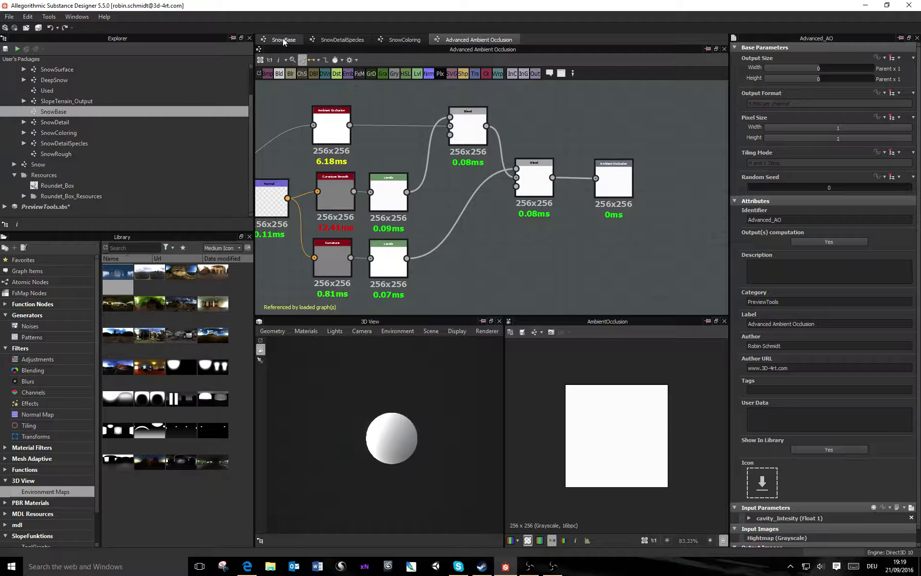
middle_drag(552, 221, 557, 200)
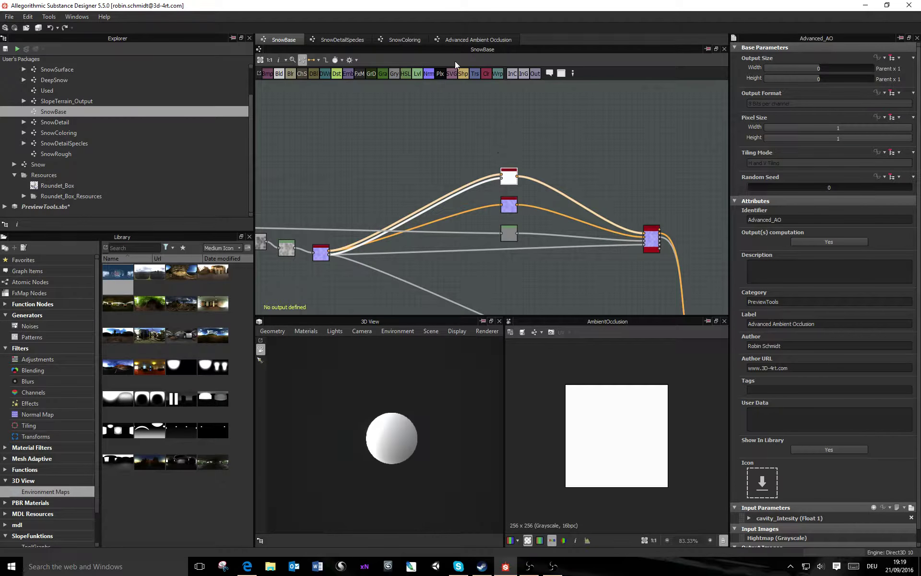
click(386, 38)
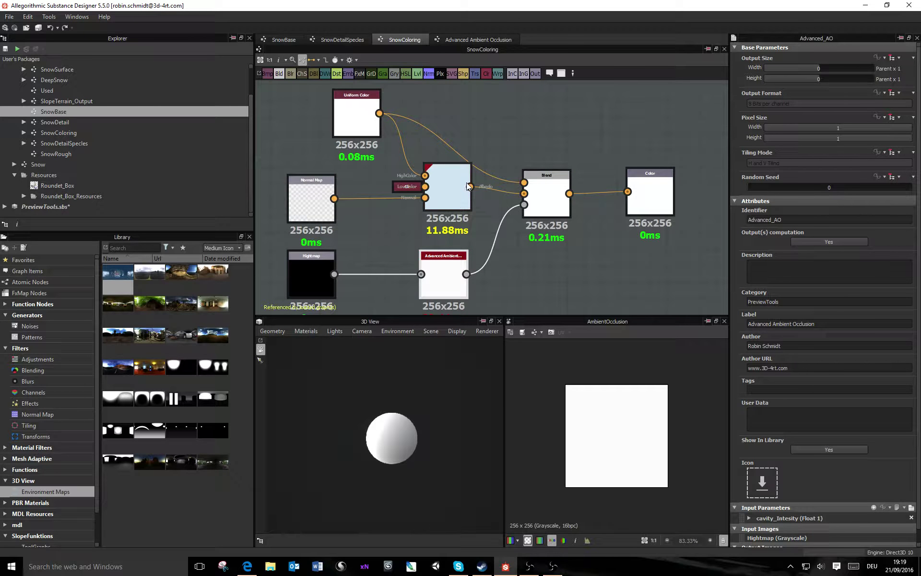
right_click(450, 181)
click(441, 184)
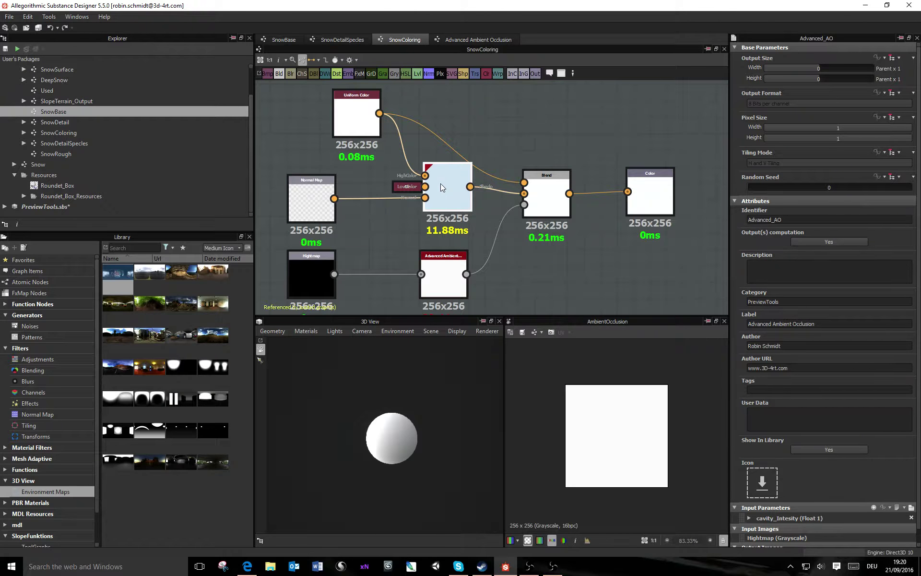
drag(441, 190, 437, 191)
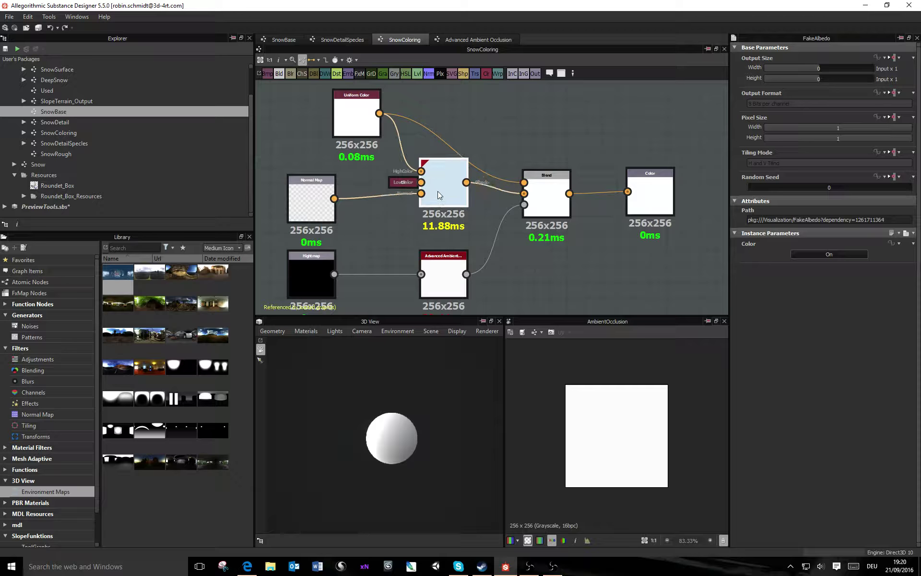
Step: Inspect the two Uniform Color nodes that feed Fake Albedo's HighColor and LowColor inputs
click(399, 183)
click(341, 116)
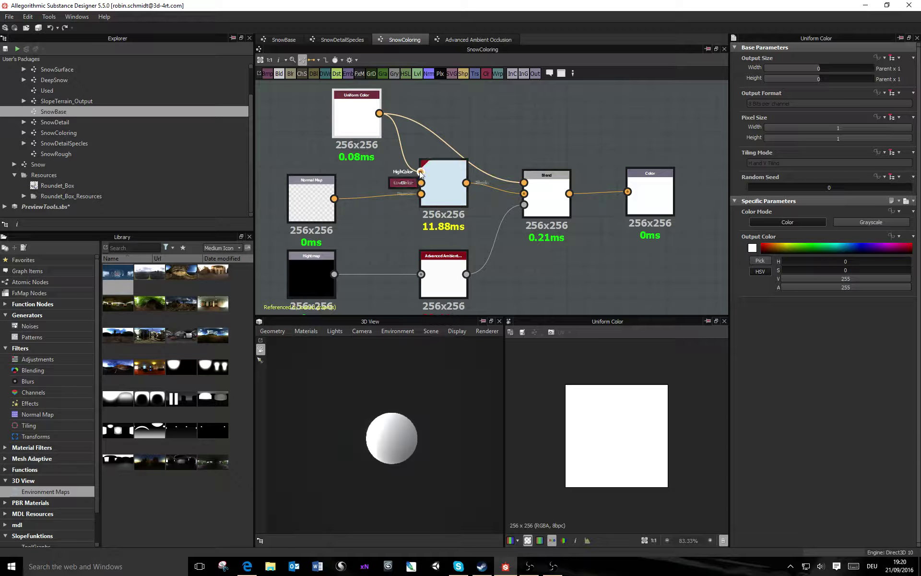
click(407, 183)
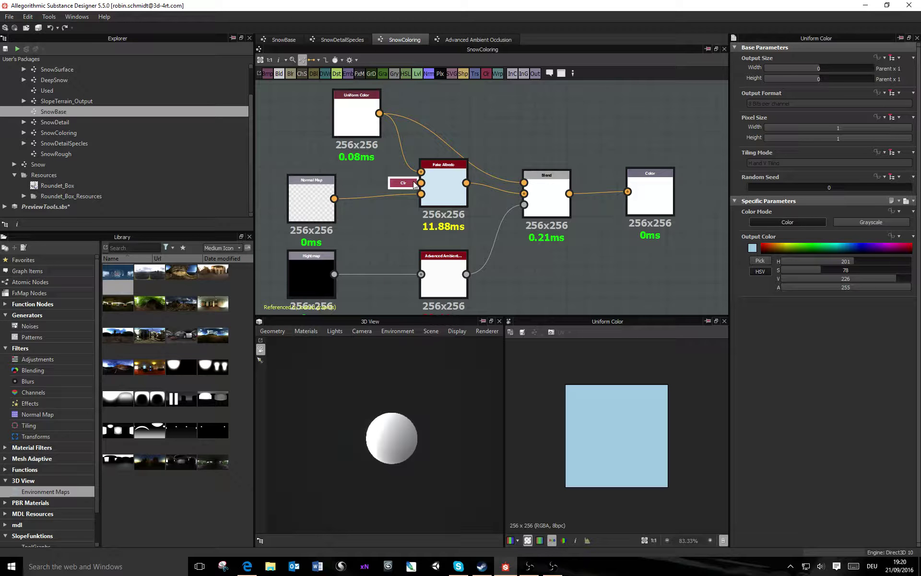
scroll(425, 188, up, 1)
scroll(425, 188, up, 1)
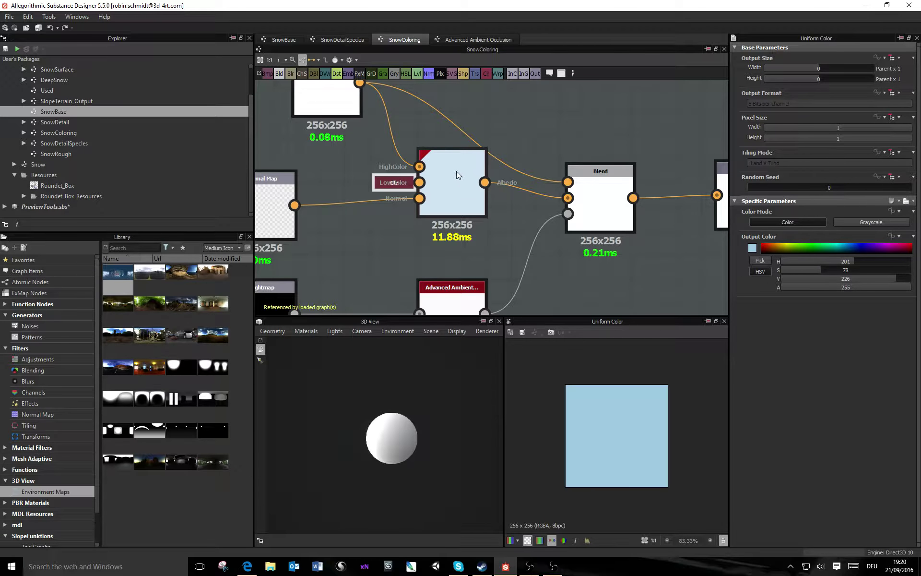
Step: Preview the Blend node and the Fake Albedo node in the SnowColoring graph
right_click(453, 188)
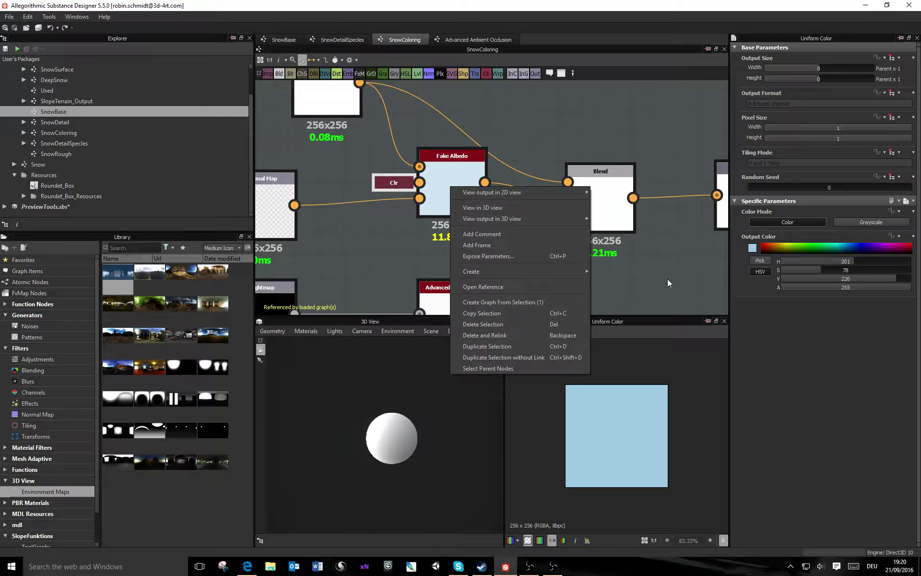
click(680, 272)
double_click(602, 213)
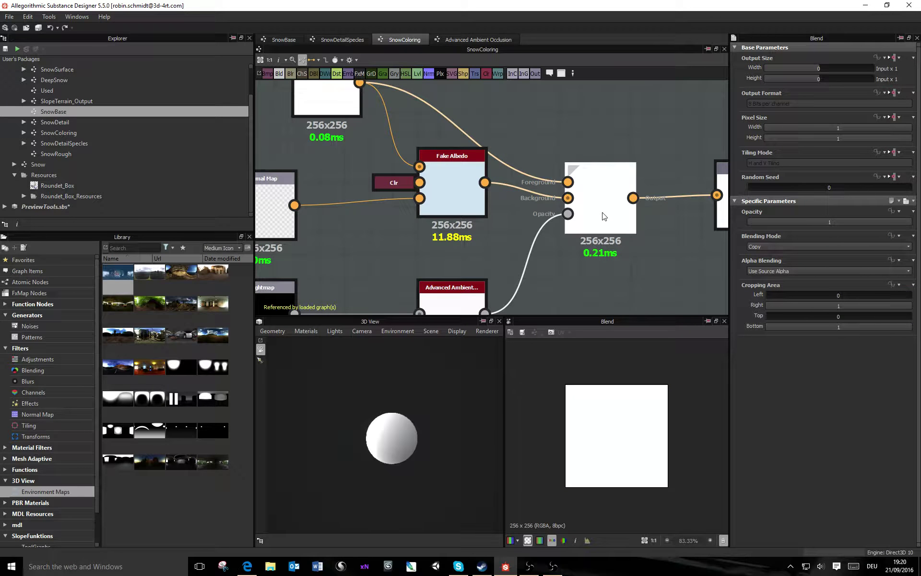
double_click(438, 179)
scroll(420, 187, down, 2)
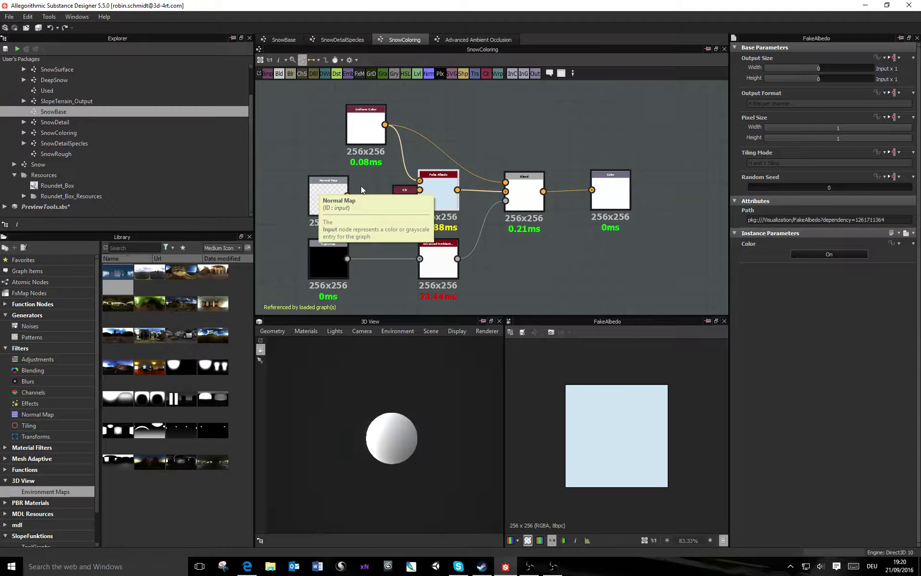
Step: Open the Fake Albedo node's reference graph and preview its Curvature Smooth and Curvature nodes and the Overlay Blend combining them
right_click(444, 189)
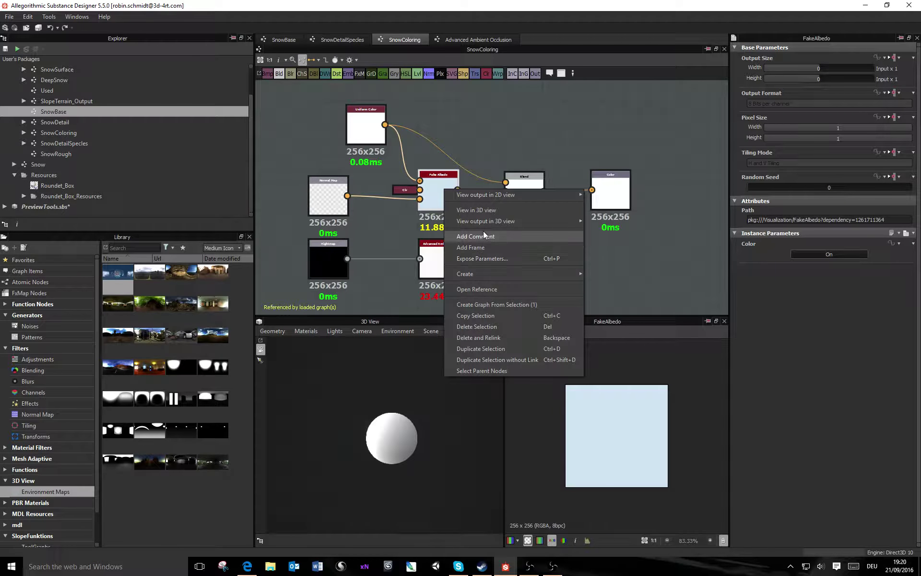
click(485, 288)
middle_drag(407, 225, 472, 208)
double_click(411, 244)
double_click(411, 181)
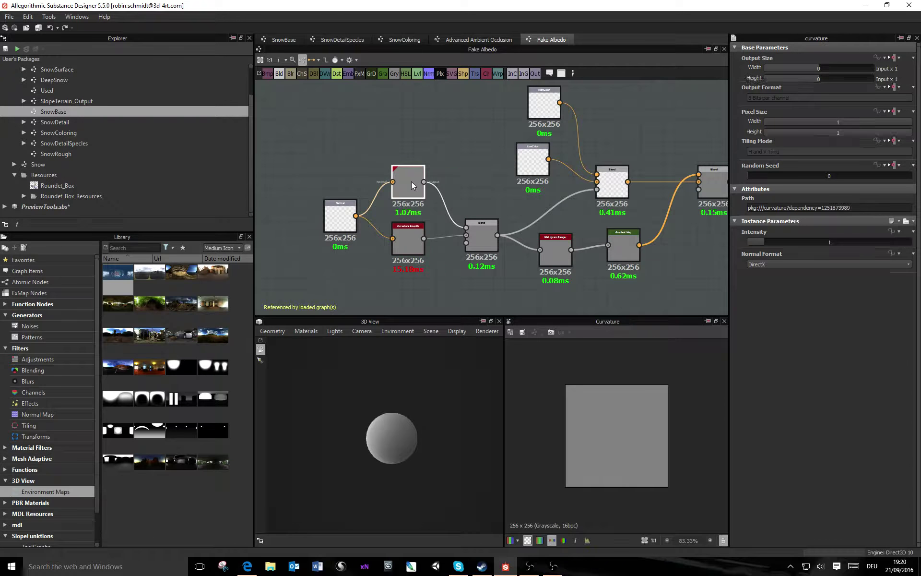
click(481, 237)
double_click(482, 236)
middle_drag(650, 222, 517, 219)
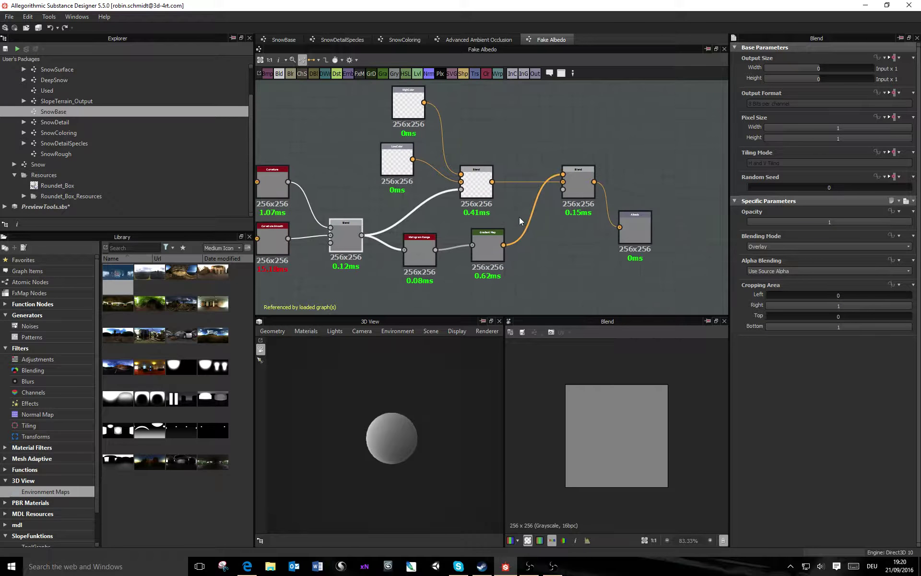
Step: Preview the Blend node mixing the high and low color inputs, and trace its opacity input back to the curvature Blend
double_click(465, 176)
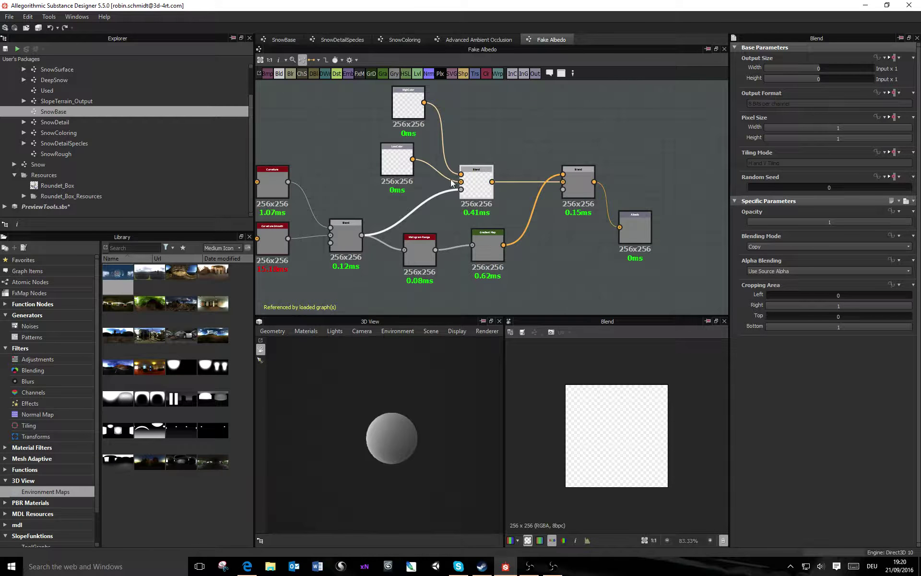
click(348, 235)
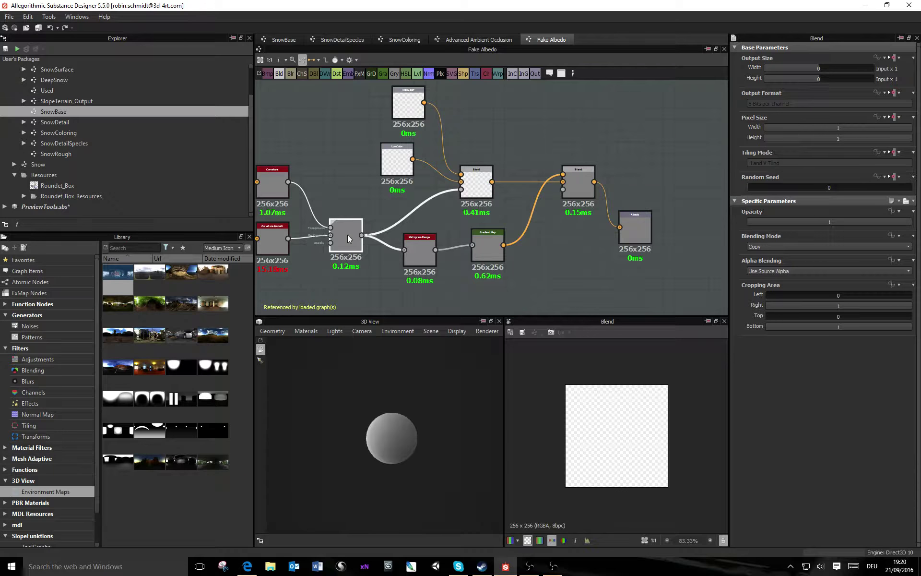
click(427, 202)
double_click(474, 184)
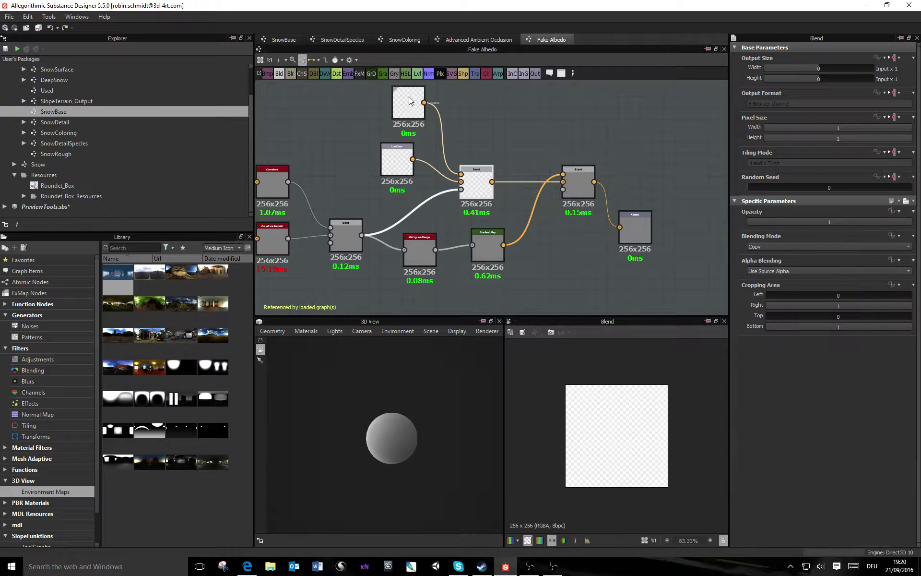
Step: Preview the Histogram Range node in the Fake Albedo graph and follow the chain through Gradient Map and Blend to the Albedo output
double_click(422, 249)
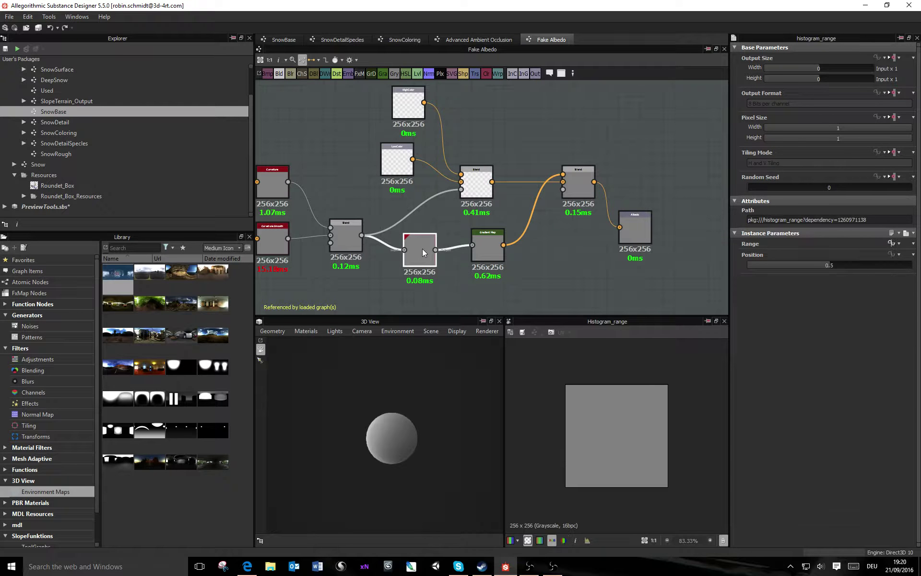
scroll(457, 257, up, 1)
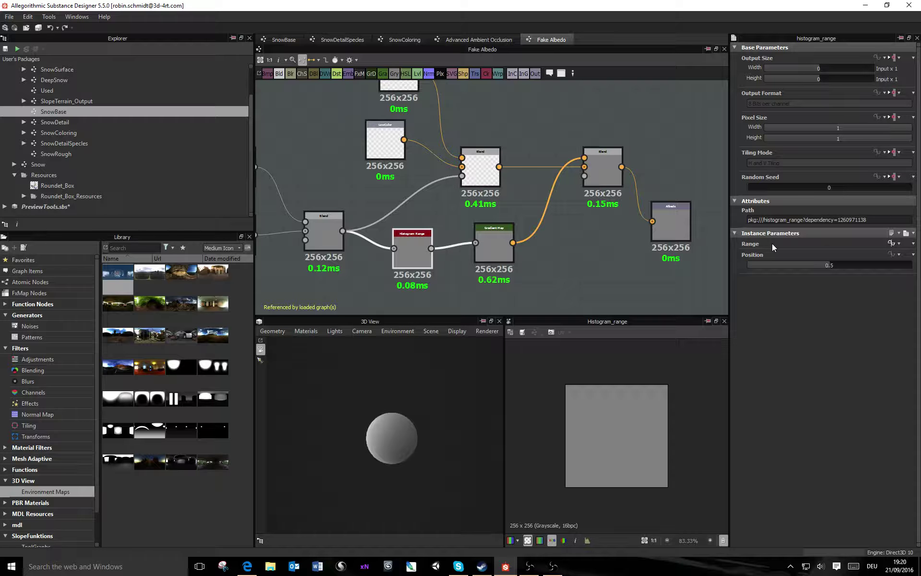
middle_drag(453, 194, 453, 235)
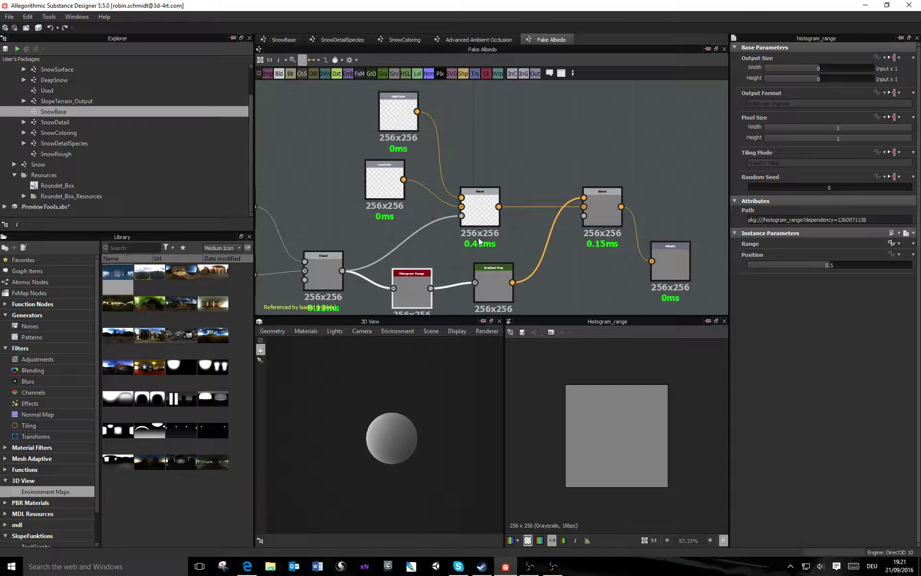
middle_drag(496, 223, 483, 184)
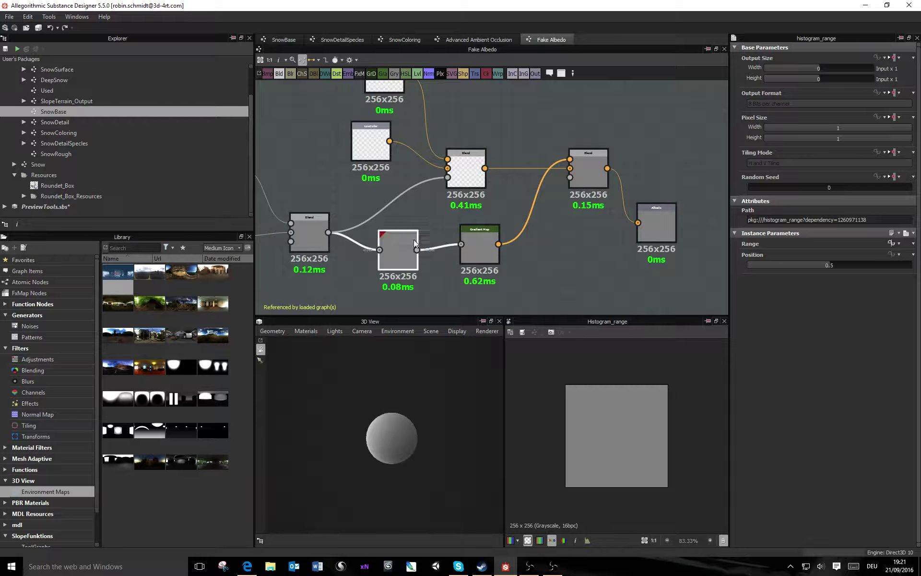
middle_drag(309, 243, 462, 213)
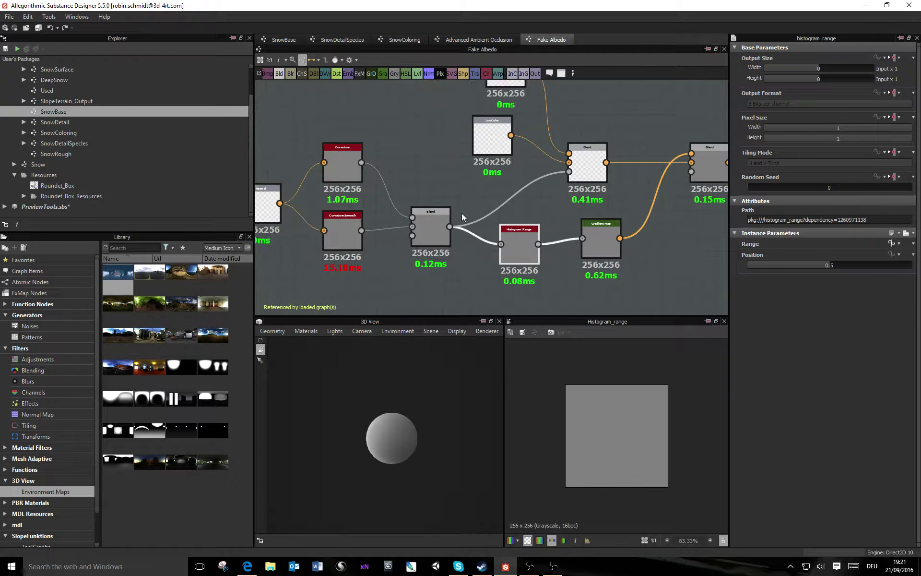
middle_drag(542, 238, 401, 213)
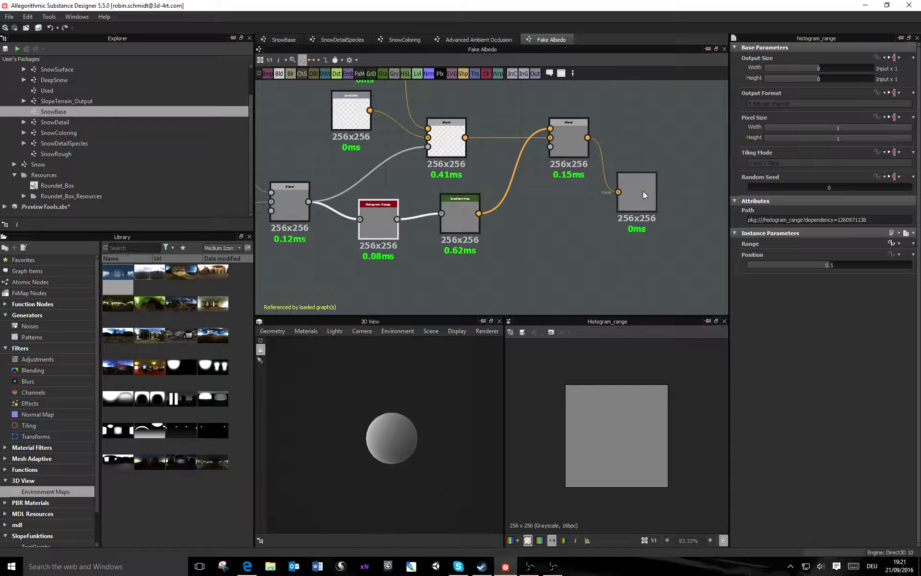
click(626, 185)
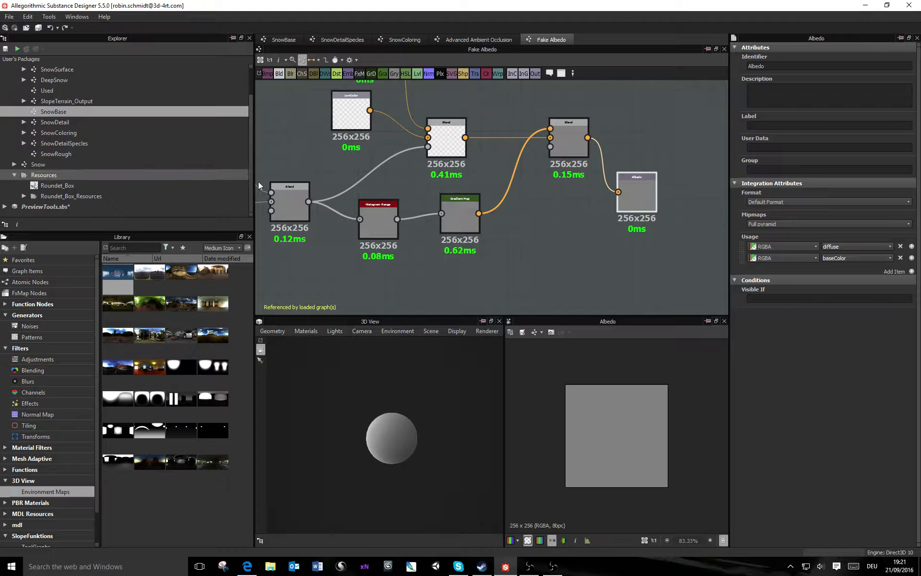
Step: Return to the SnowColoring graph and preview its final Blend node and Color output
click(405, 39)
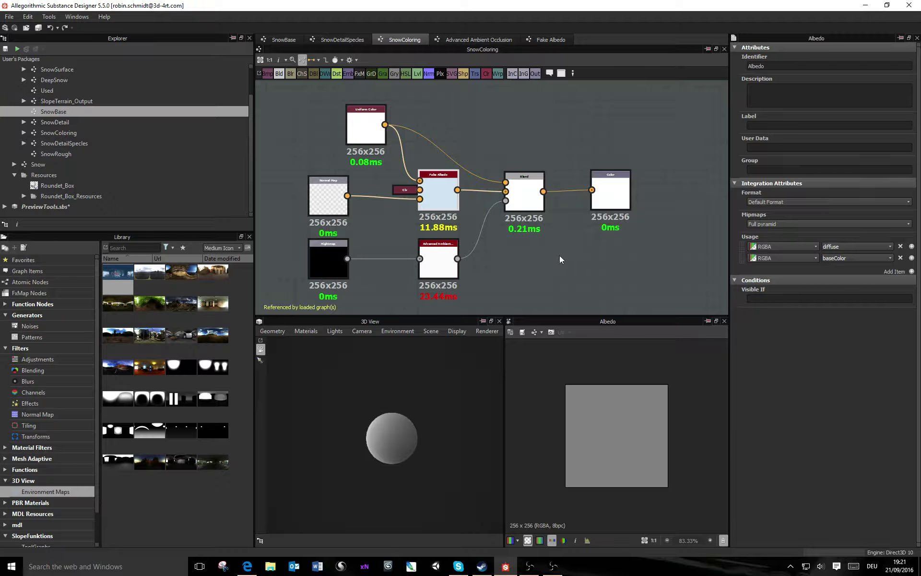
click(524, 193)
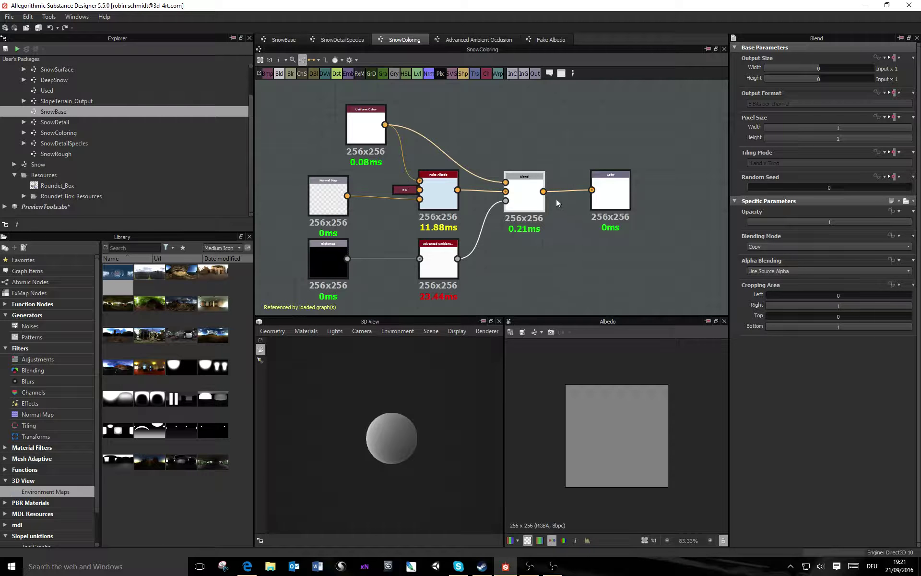
double_click(522, 186)
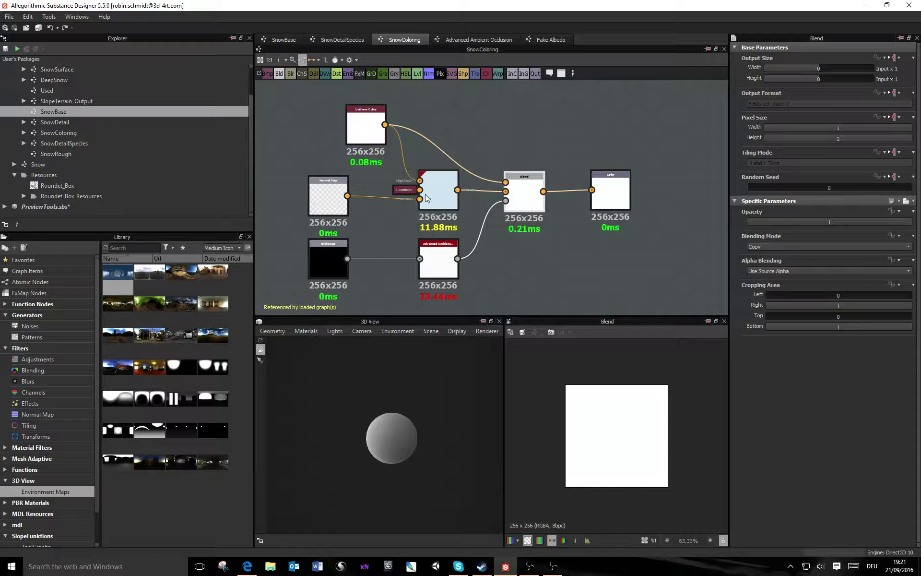
click(615, 194)
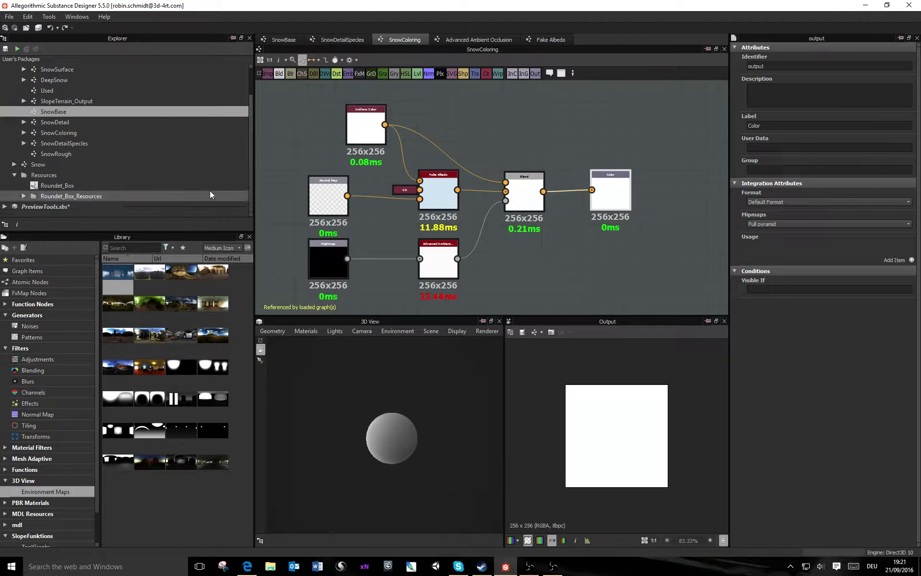
Step: Return to the SnowBase graph, select the SnowDetail node, and show the outputs of the node merging all snow branches in the 3D view
click(281, 40)
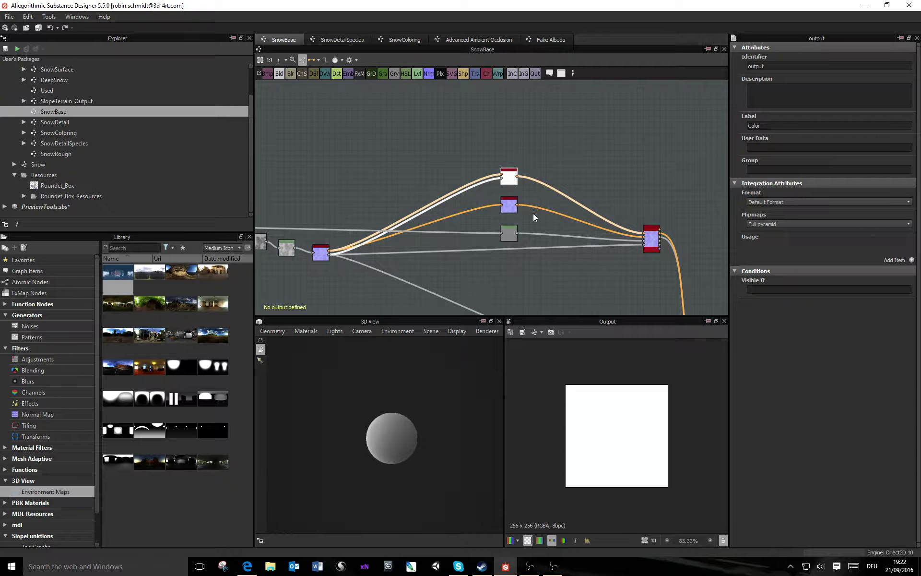
middle_drag(533, 213, 527, 189)
click(504, 182)
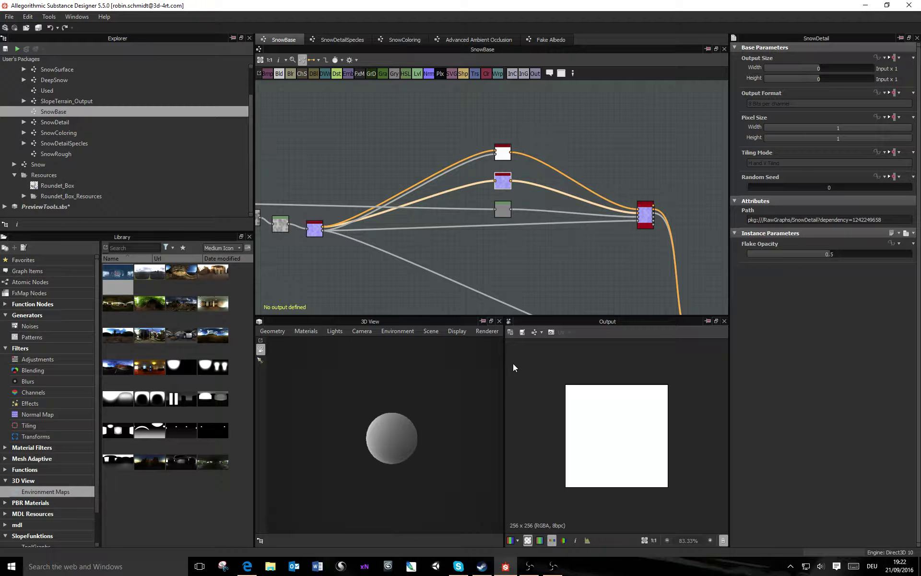
scroll(378, 440, up, 4)
mouse_move(374, 442)
mouse_down()
mouse_move(435, 445)
mouse_move(454, 410)
mouse_up()
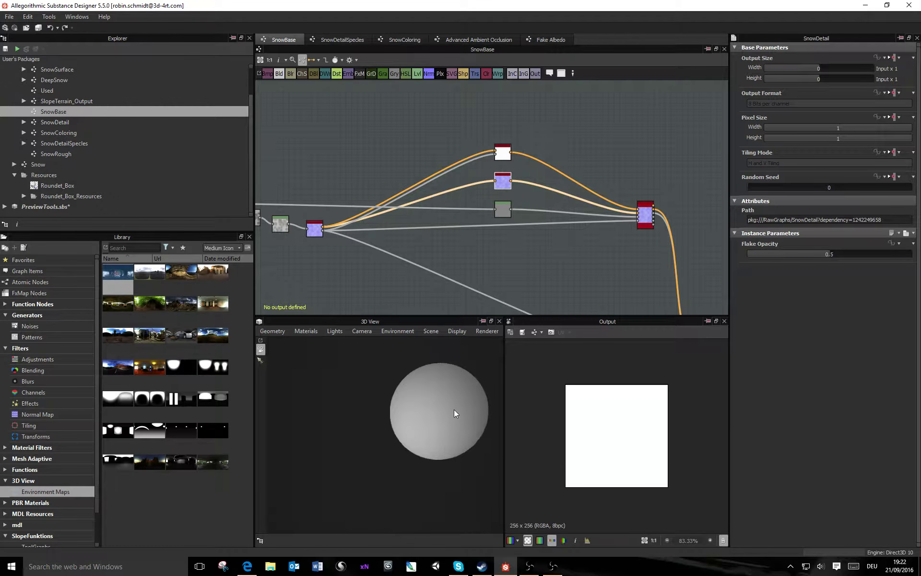
right_drag(647, 217, 419, 430)
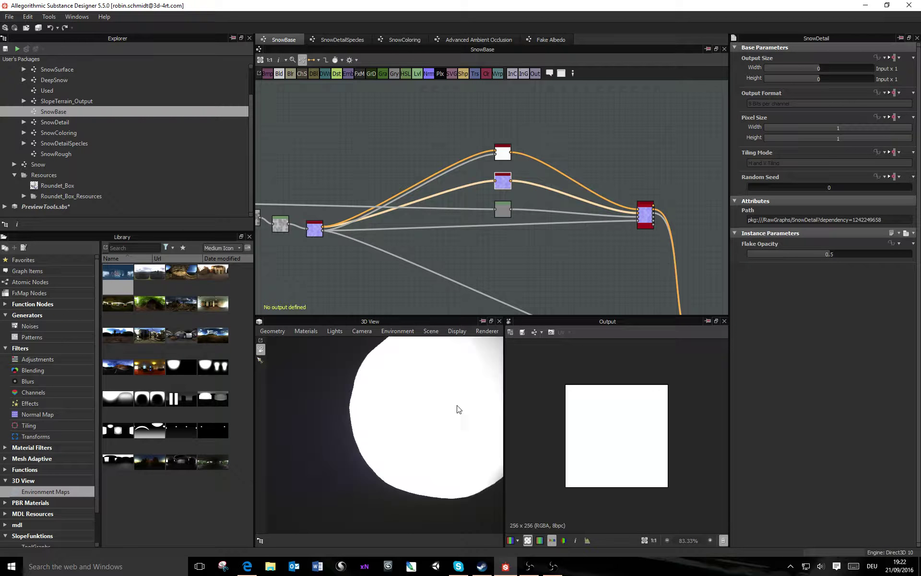
Step: Examine the snow material's surface on the 3D preview sphere from several angles and distances
middle_drag(459, 409, 427, 433)
scroll(425, 435, down, 2)
drag(426, 436, 322, 418)
scroll(445, 422, up, 2)
drag(455, 421, 426, 413)
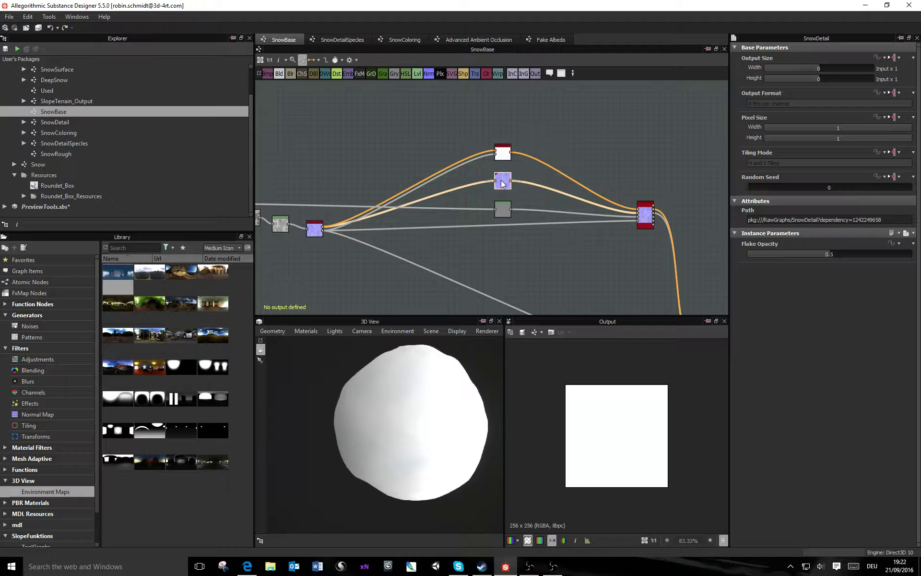
scroll(397, 431, up, 5)
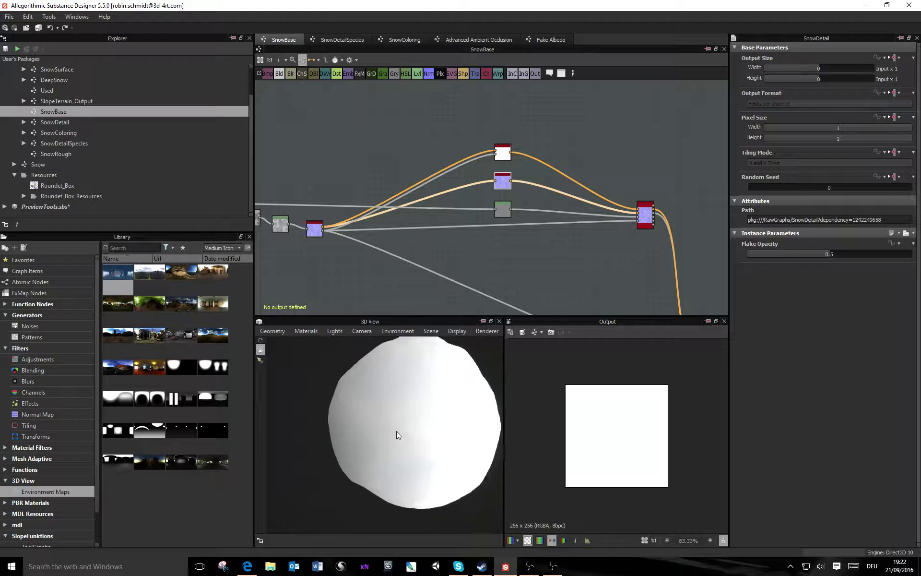
scroll(394, 432, down, 4)
middle_drag(411, 419, 395, 454)
scroll(395, 454, up, 3)
scroll(406, 448, down, 3)
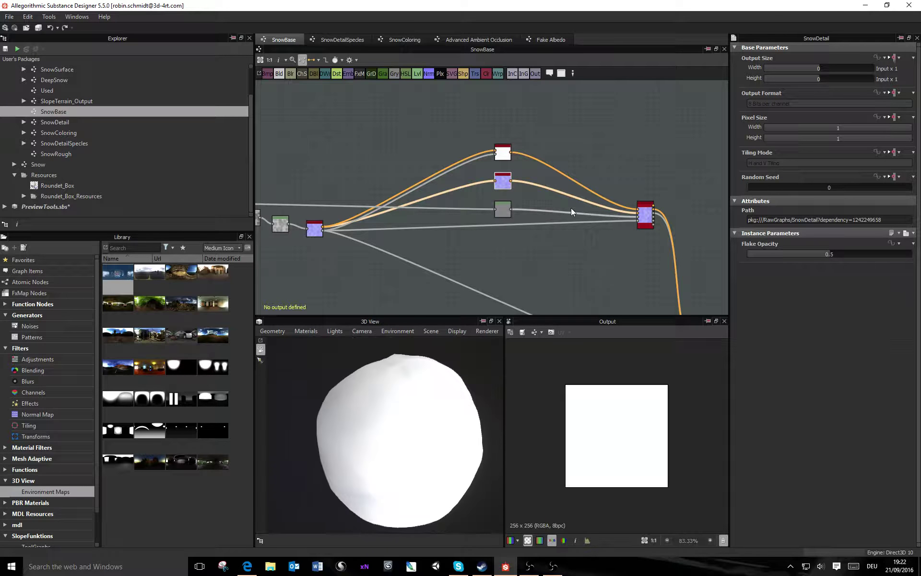
Step: Preview the SnowDetail node's normal map in the 2D view and check it at different zoom levels
double_click(503, 183)
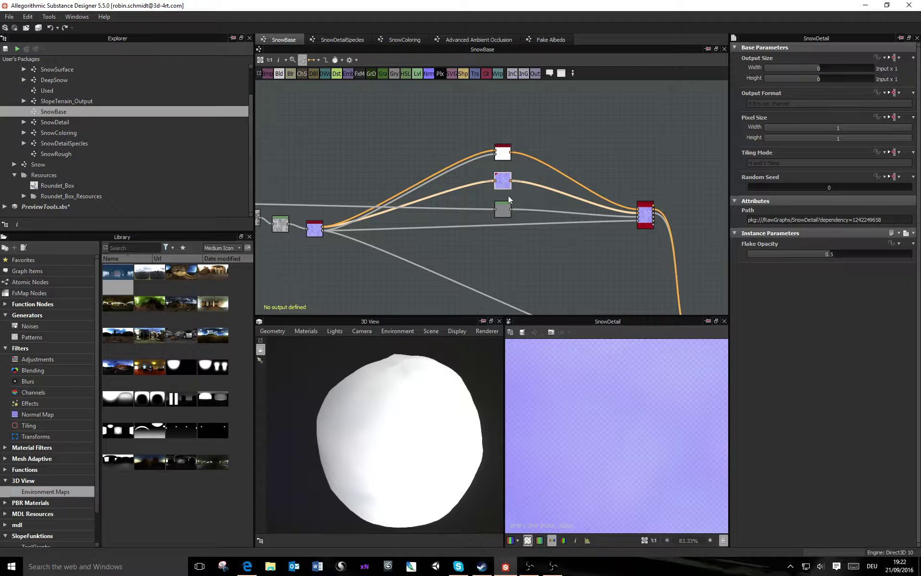
scroll(649, 489, down, 8)
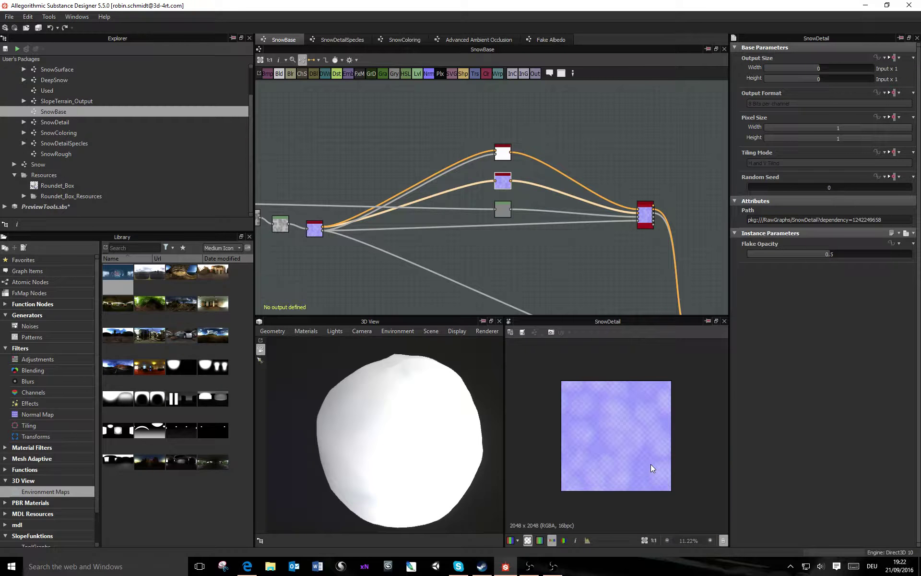
key(space)
key(space)
key(space)
scroll(639, 451, down, 4)
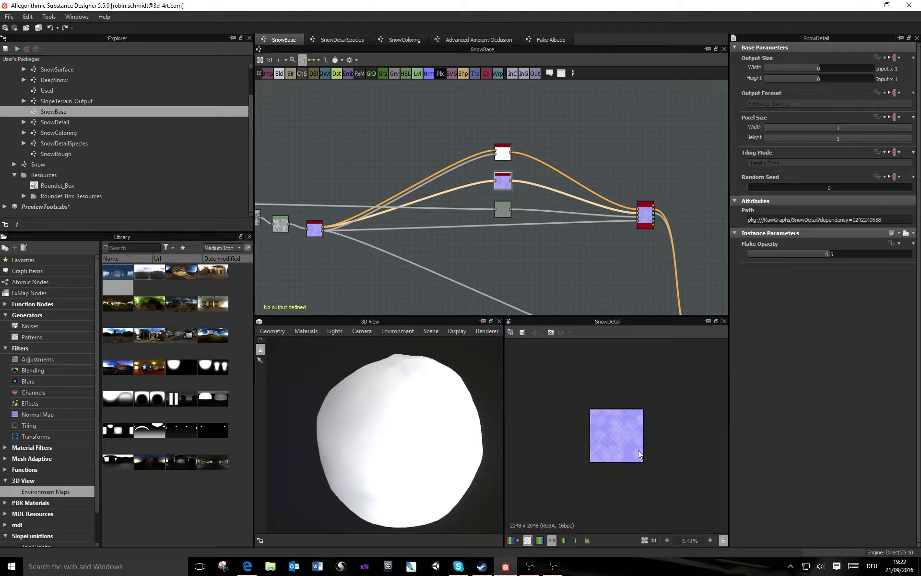
scroll(638, 450, up, 4)
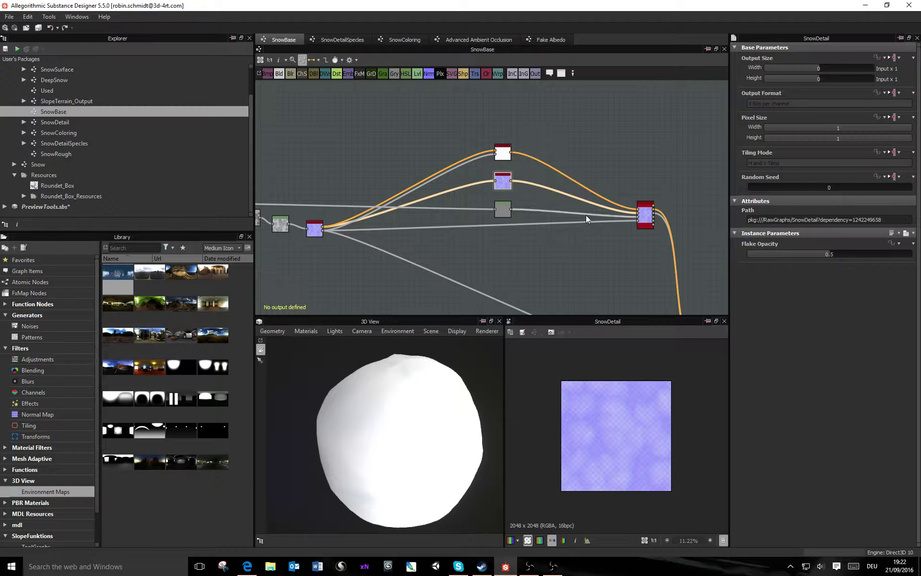
Step: Open the SnowDetail node's reference graph and preview its White Noise Fast node at a readable size
right_click(500, 177)
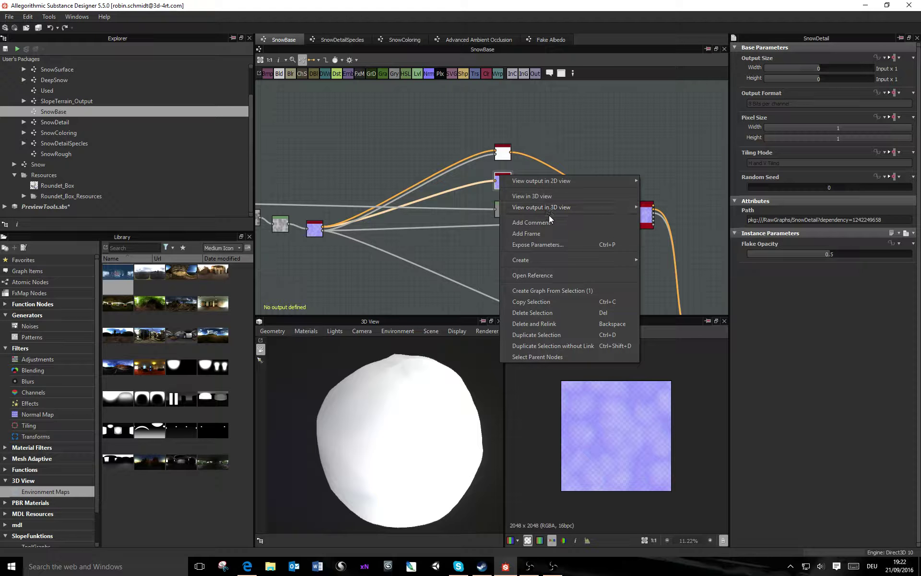
click(534, 275)
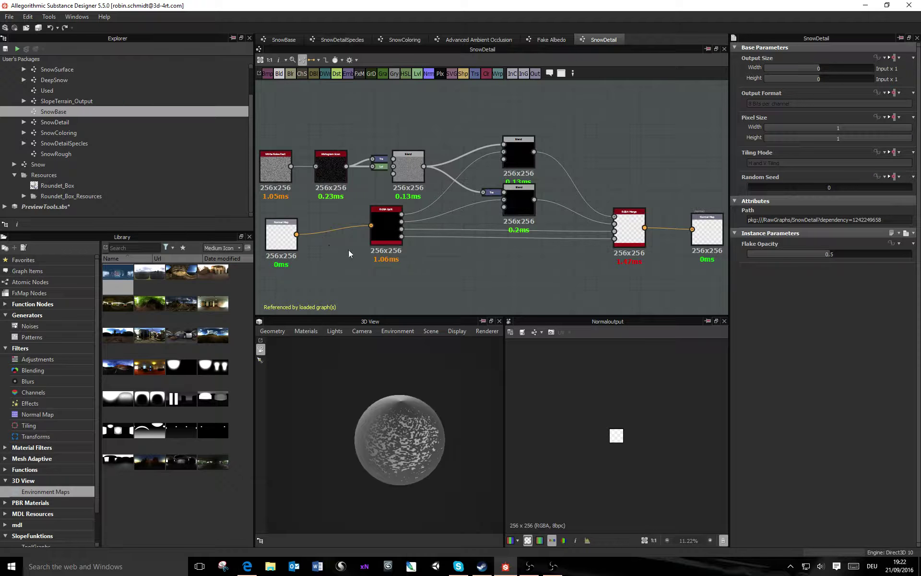
middle_drag(345, 228, 414, 235)
drag(352, 242, 348, 239)
click(345, 176)
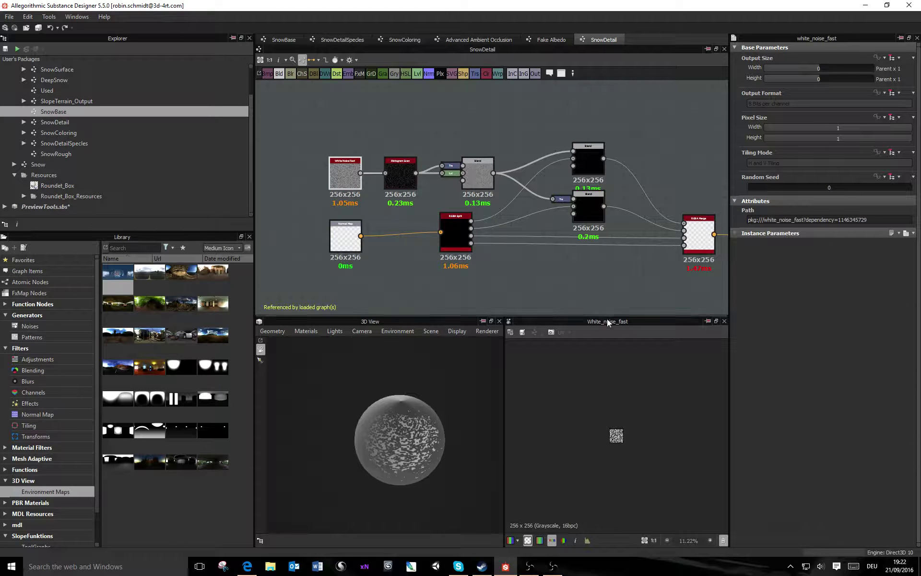
scroll(610, 435, up, 2)
scroll(611, 436, up, 7)
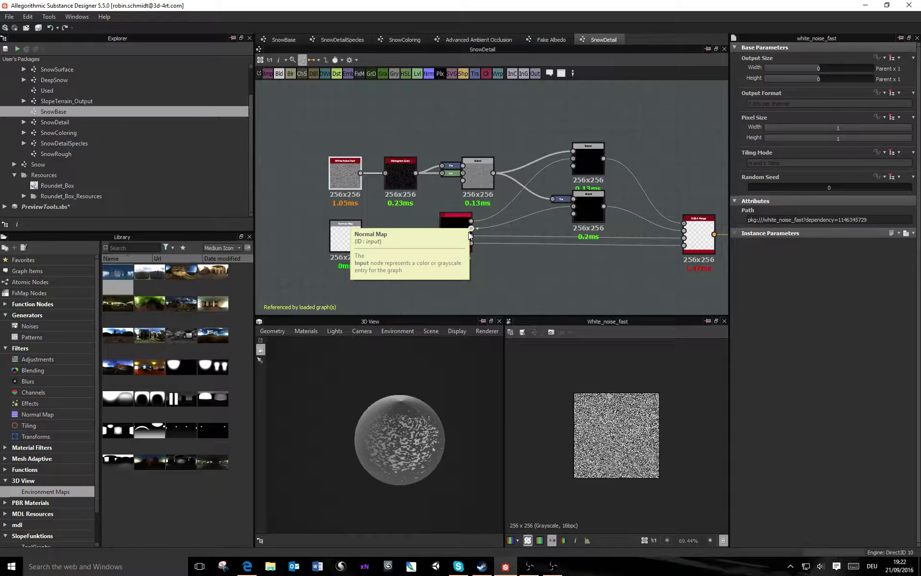
Step: Preview the RGBA Split node fed by the Normal Map input and trace its channels through the Blends to RGBA Merge
drag(455, 231, 453, 237)
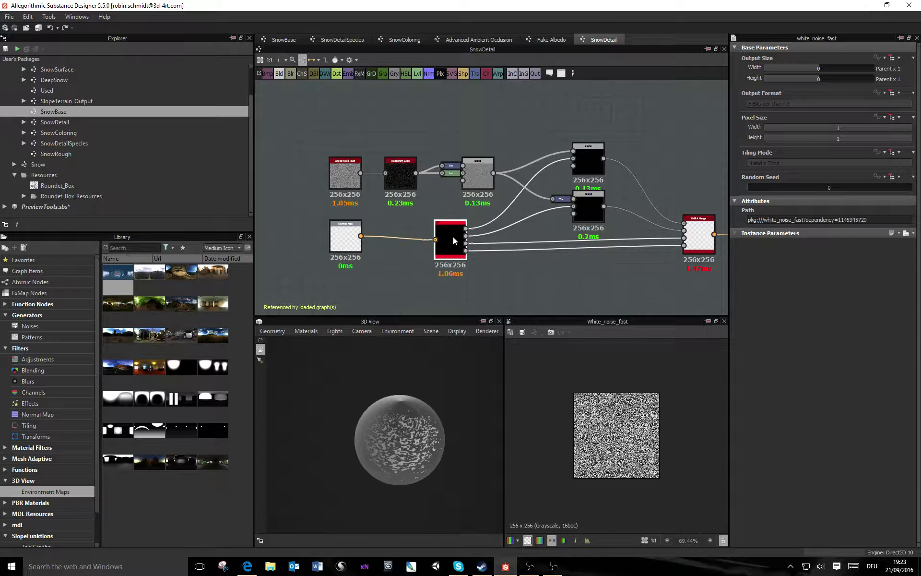
click(351, 245)
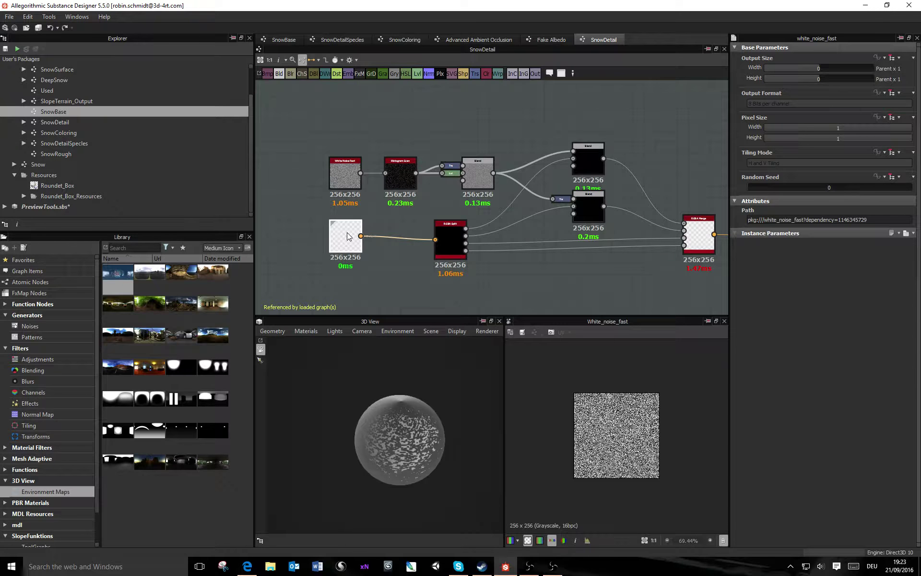
click(447, 238)
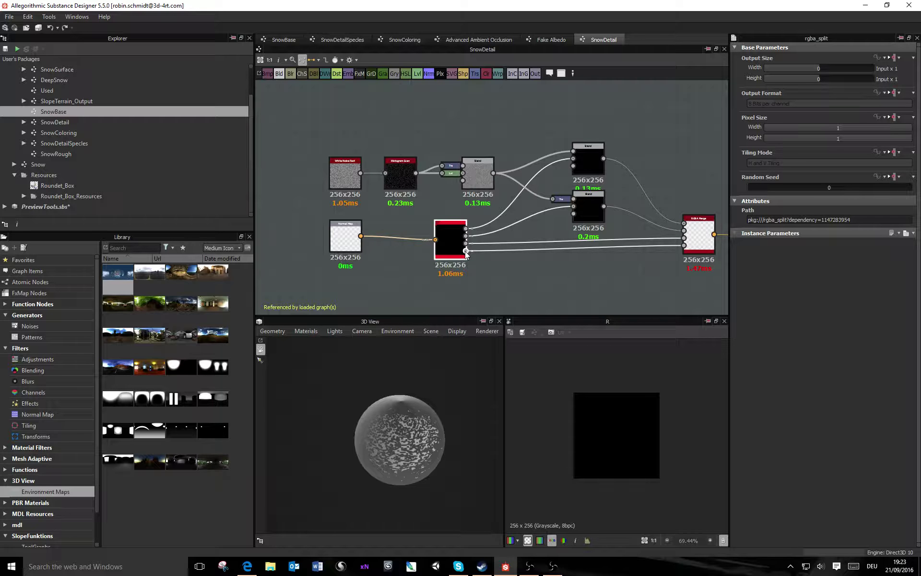
middle_drag(619, 275, 459, 273)
middle_drag(408, 220, 524, 254)
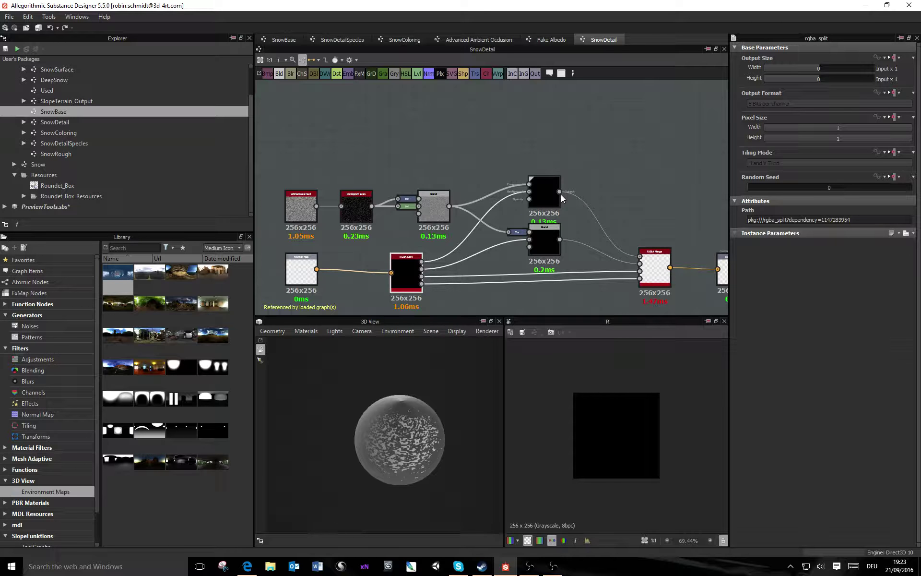
middle_drag(645, 255, 586, 216)
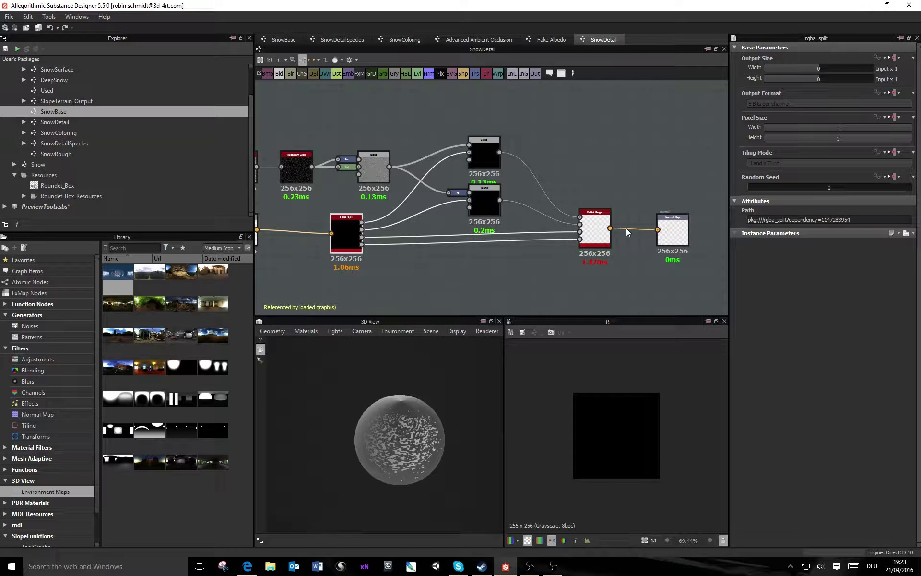
middle_drag(357, 236, 370, 263)
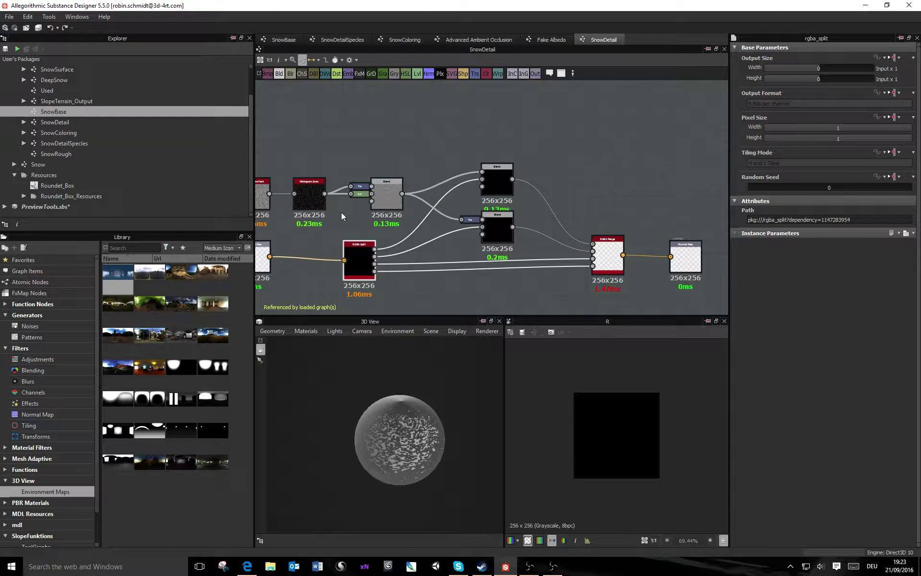
Step: Preview the Histogram Scan node and inspect the Transformation 2D and Levels nodes feeding the noise Blend
middle_drag(342, 216, 400, 236)
click(374, 215)
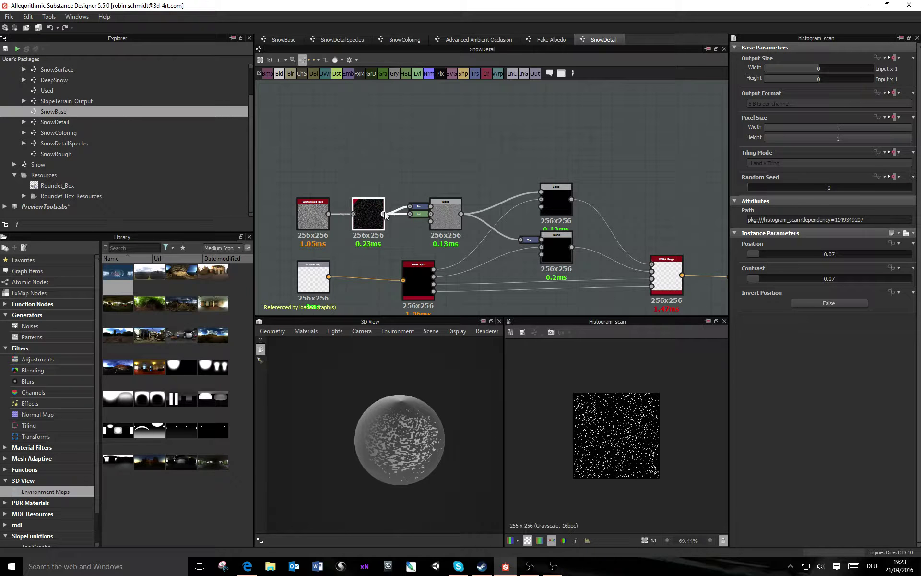
scroll(447, 222, up, 3)
click(379, 185)
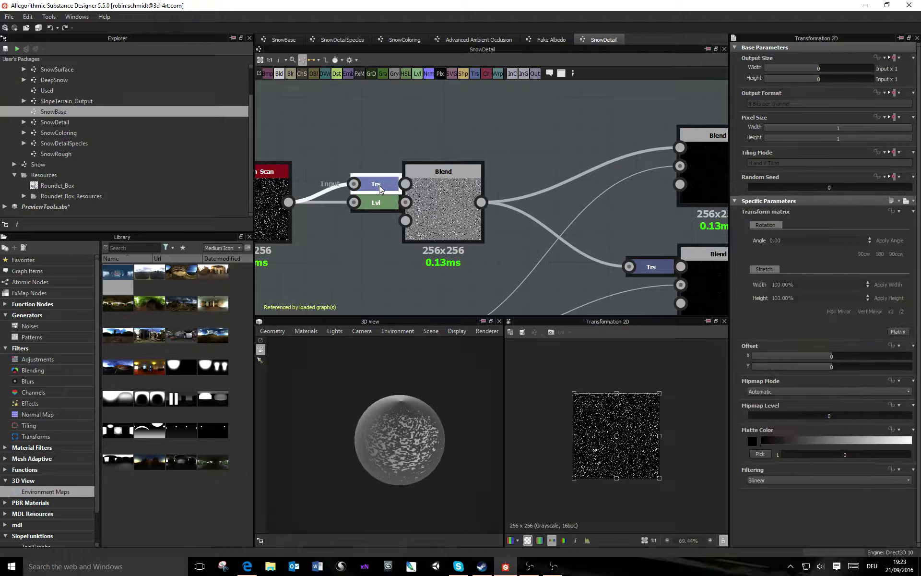
click(379, 205)
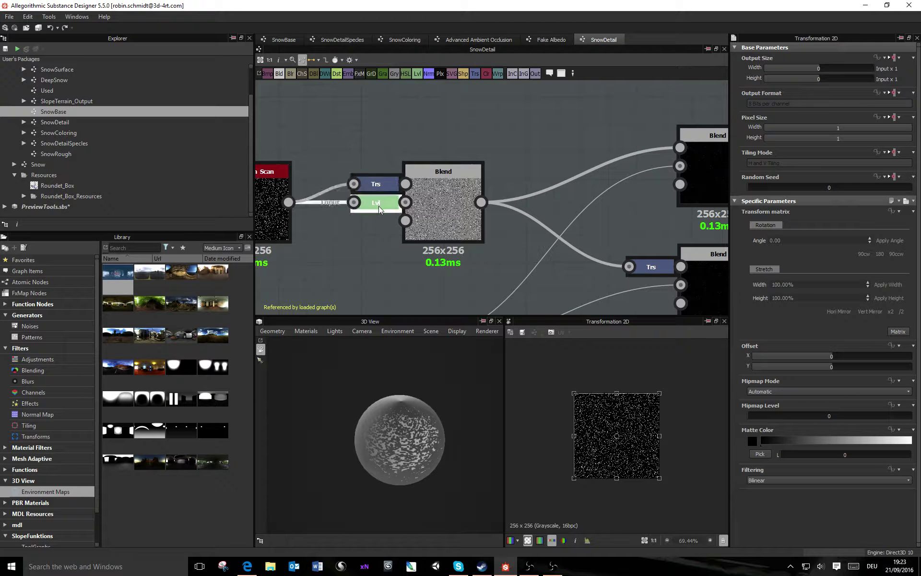
Step: Preview the noise Blend node and the Transformation 2D node it feeds, checking both textures at different zoom levels
click(436, 202)
scroll(610, 464, up, 5)
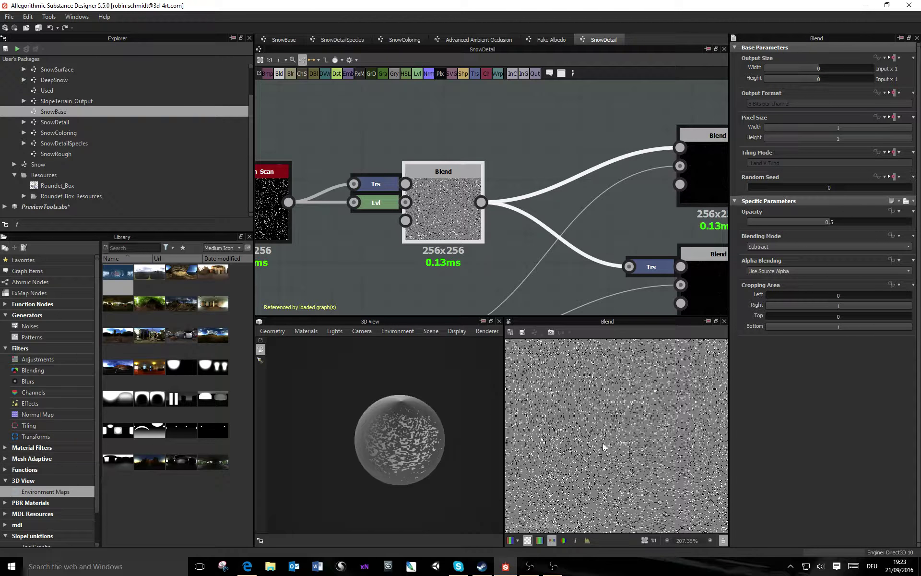
middle_drag(605, 248, 389, 243)
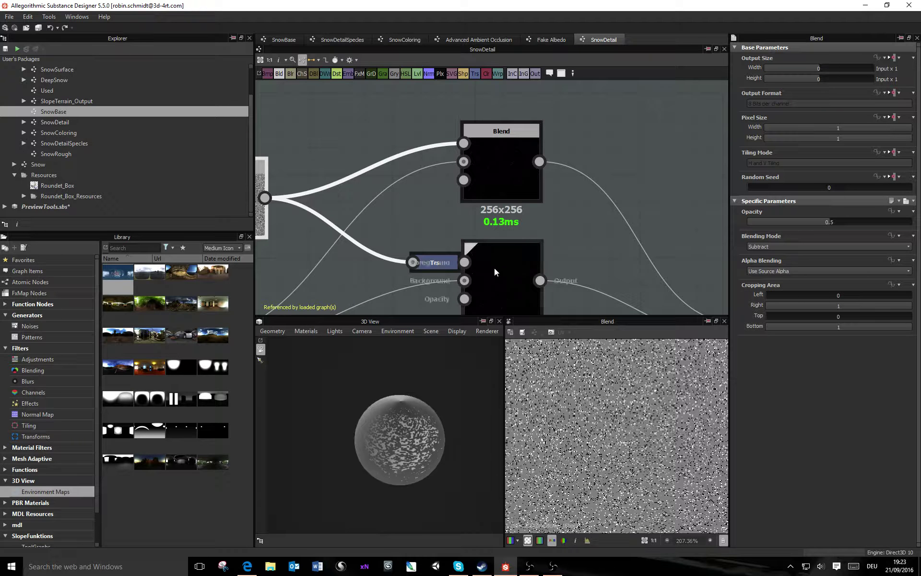
click(441, 254)
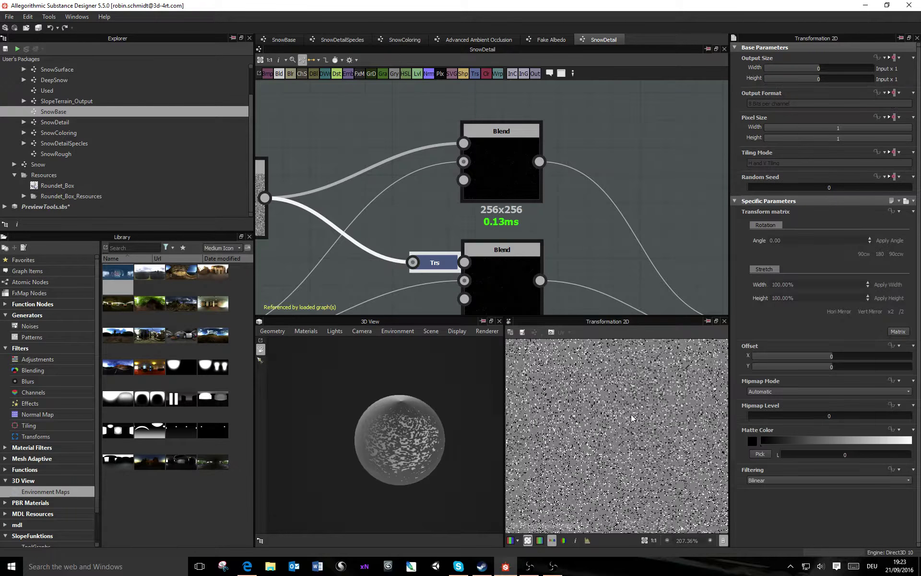
scroll(631, 415, down, 7)
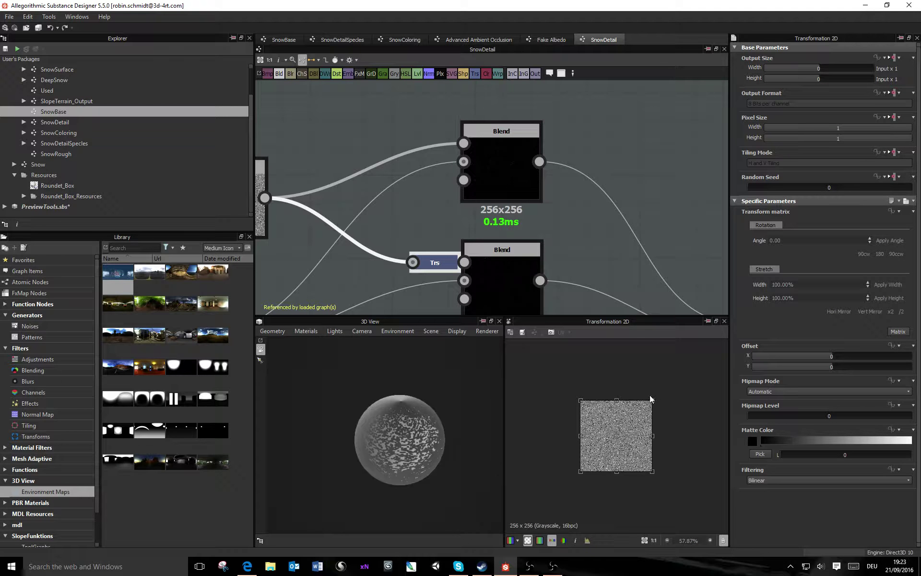
middle_drag(406, 191, 515, 194)
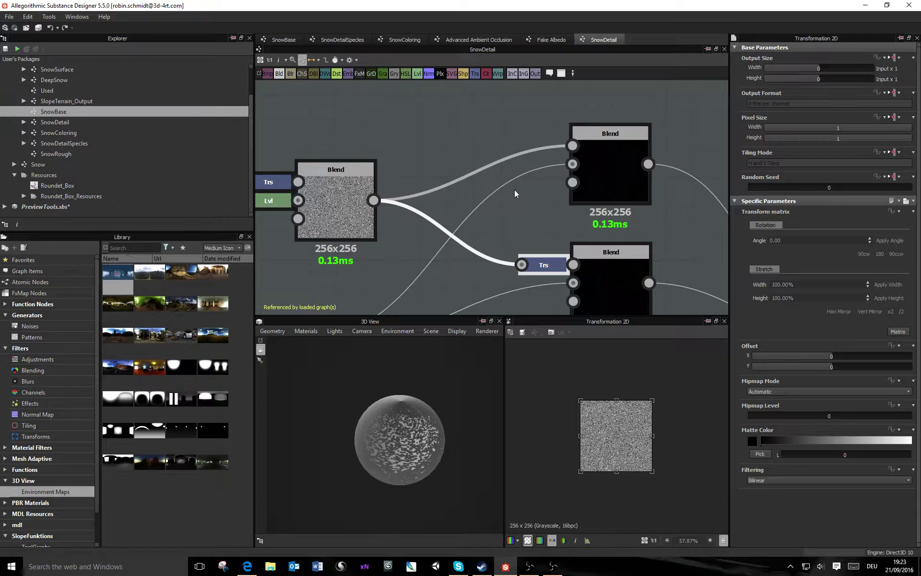
Step: Preview the lower Blend fed by the Transformation 2D and RGBA Split nodes, and trace both Blend outputs to RGBA Merge
middle_drag(606, 288, 618, 202)
click(612, 197)
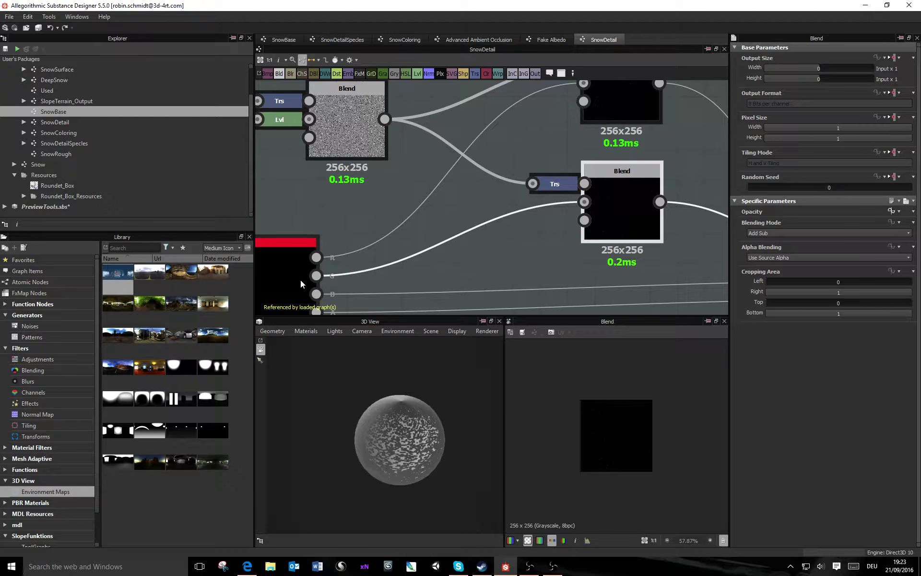
middle_drag(579, 211, 420, 222)
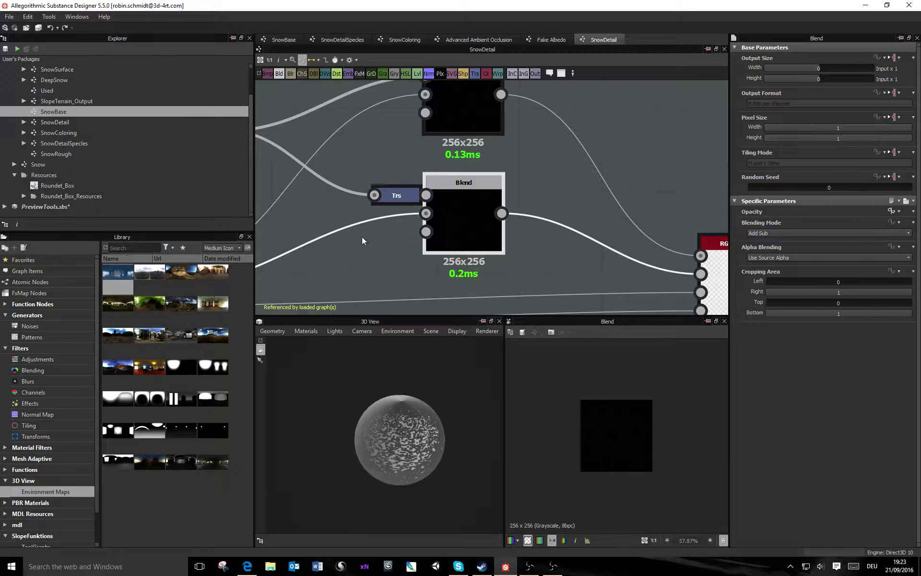
middle_drag(506, 200, 482, 261)
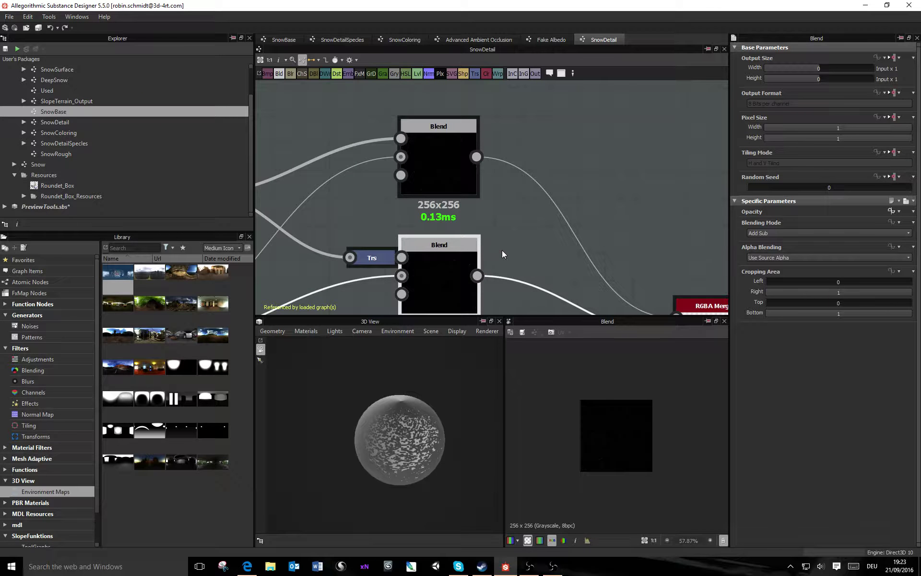
middle_drag(608, 253, 605, 235)
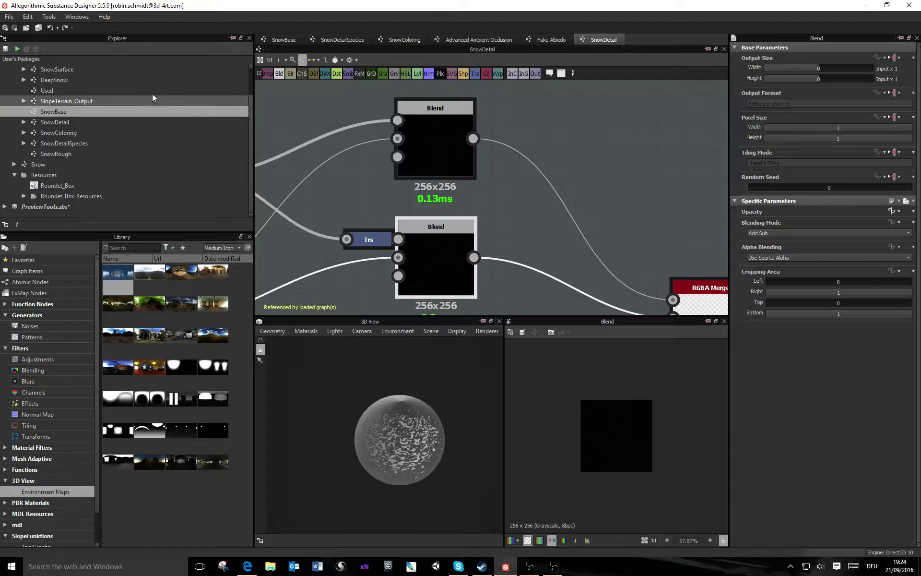
Step: Return to the SnowBase graph and preview the Hightmap Preview node's whole normal map without the transparency checkerboard
click(292, 43)
scroll(410, 221, up, 5)
middle_drag(375, 227, 522, 213)
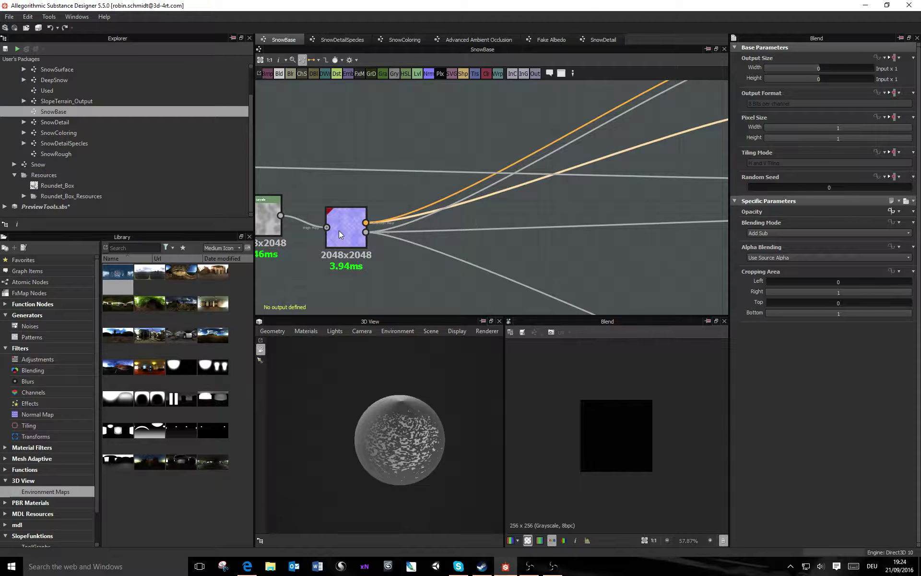
double_click(340, 231)
scroll(635, 438, up, 1)
scroll(634, 438, down, 7)
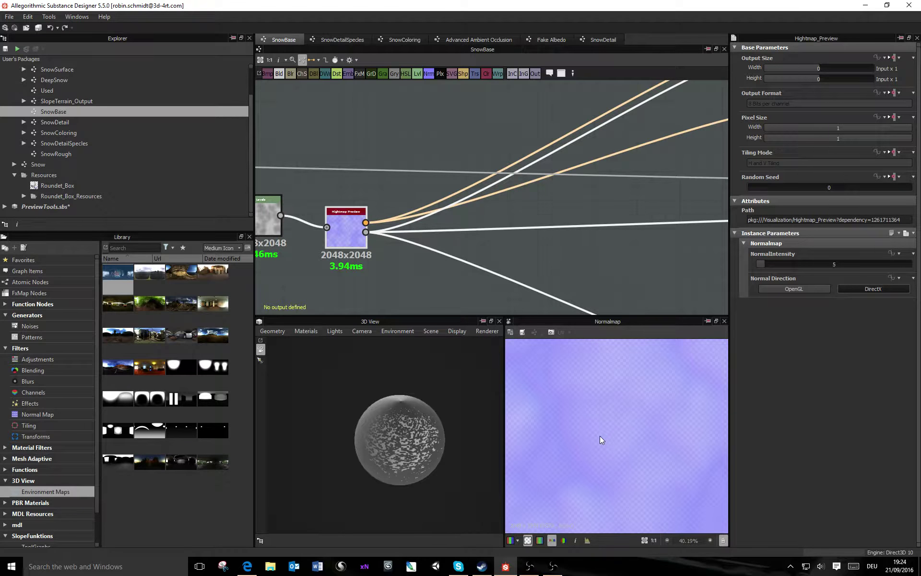
click(528, 542)
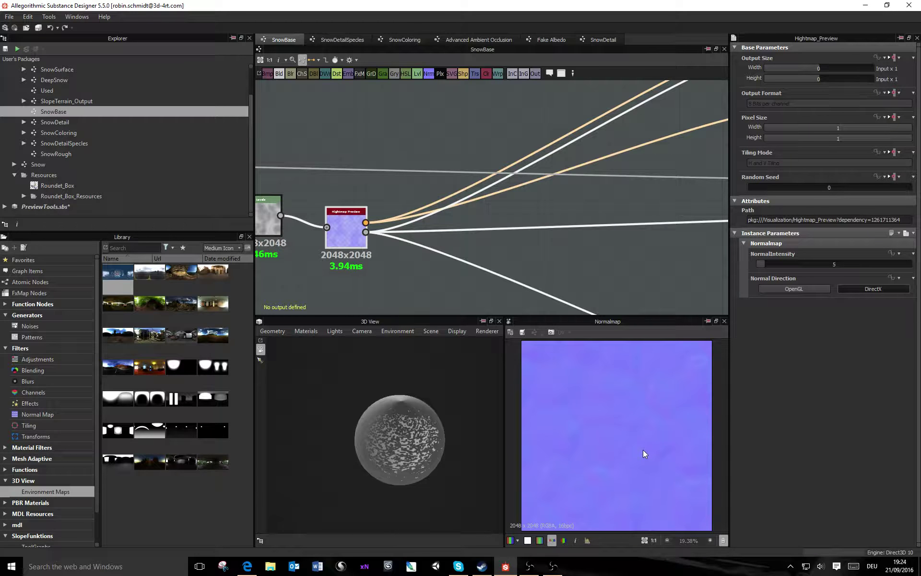
Step: Set the Hightmap Preview node's NormalIntensity to 100 and compare the OpenGL normal direction with DirectX, leaving DirectX selected
drag(806, 263, 918, 264)
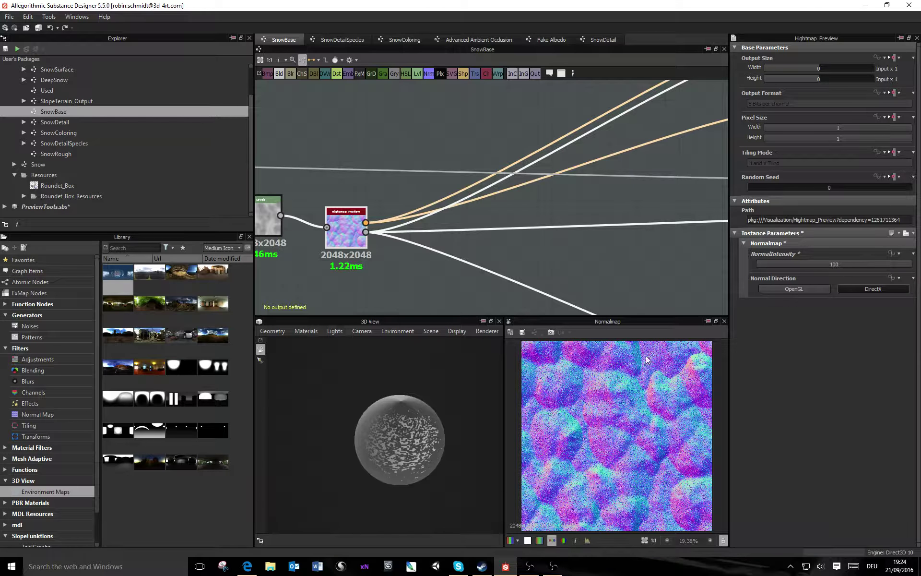
scroll(617, 393, down, 1)
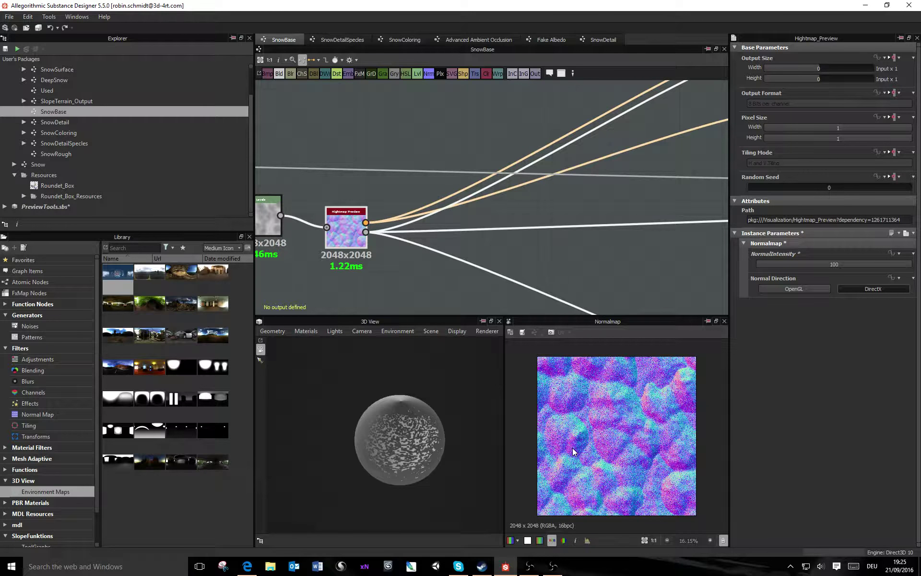
click(808, 290)
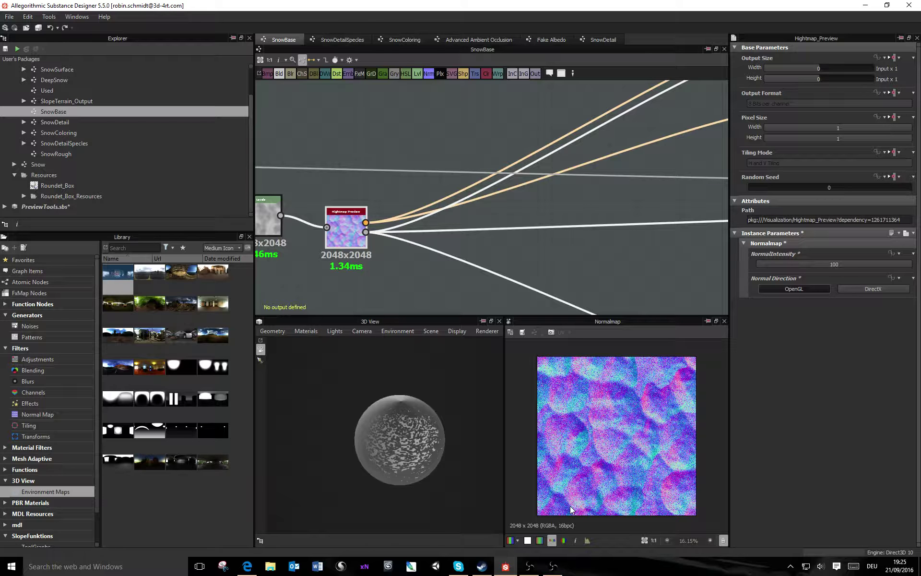
click(867, 290)
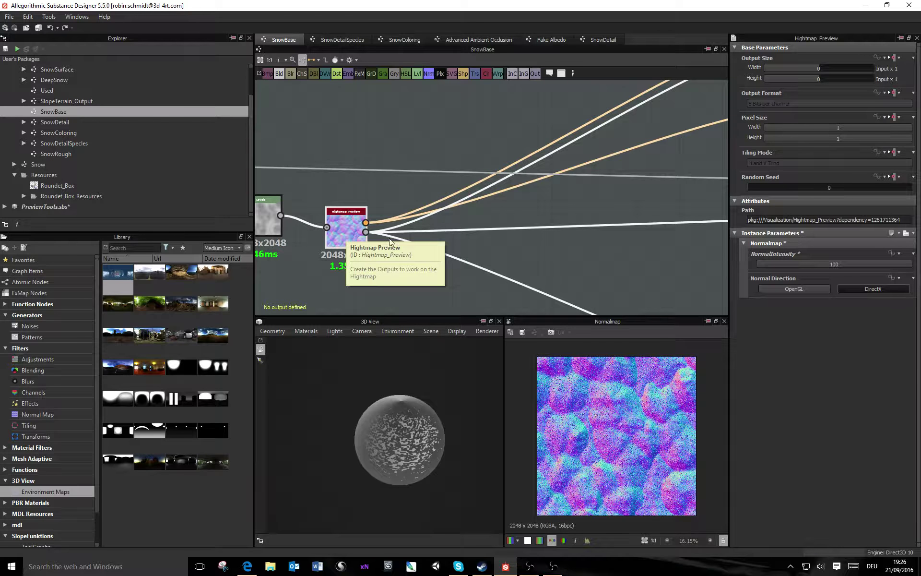
Step: Trace the Hightmap Preview node's inputs and follow its outputs to the SnowColoring and SnowDetail nodes
mouse_move(430, 217)
middle_down()
mouse_move(517, 215)
mouse_move(457, 217)
mouse_move(512, 224)
middle_up()
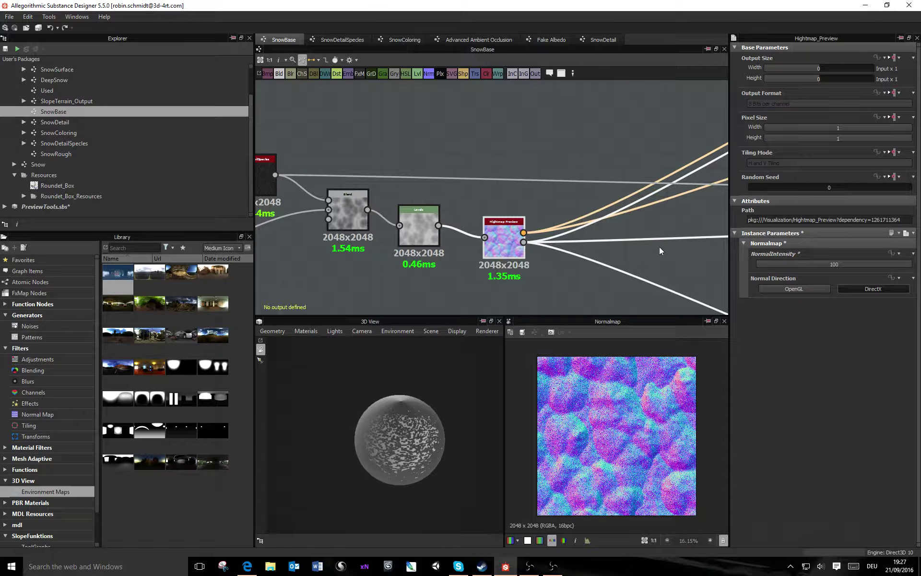
middle_drag(660, 248, 554, 249)
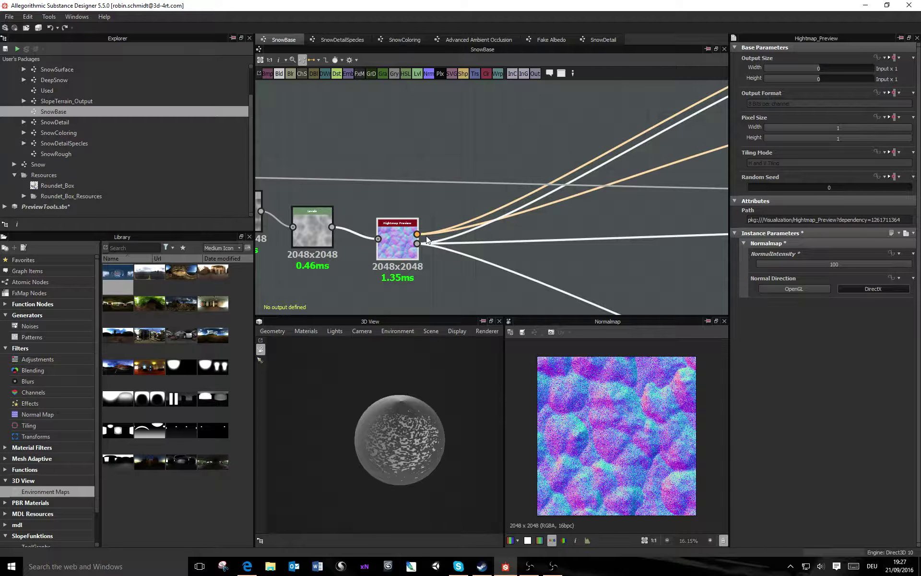
middle_drag(494, 240, 571, 242)
middle_drag(639, 237, 606, 231)
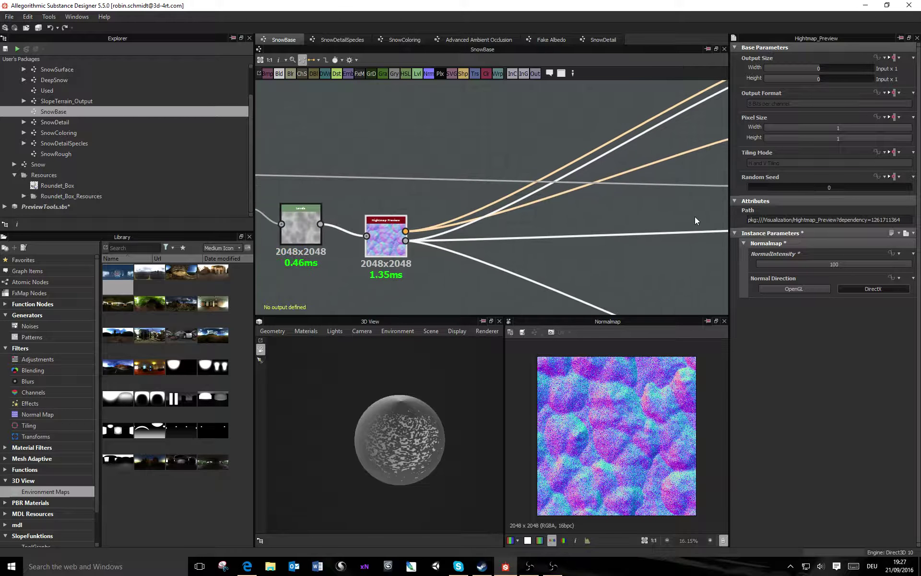
middle_drag(683, 224, 524, 237)
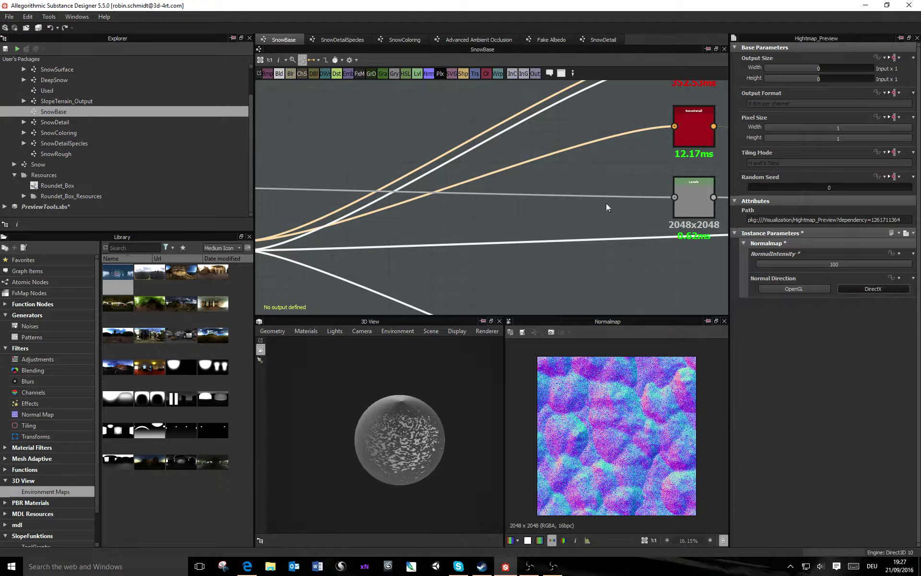
middle_drag(691, 169, 500, 214)
middle_drag(586, 209, 384, 203)
middle_drag(459, 210, 654, 228)
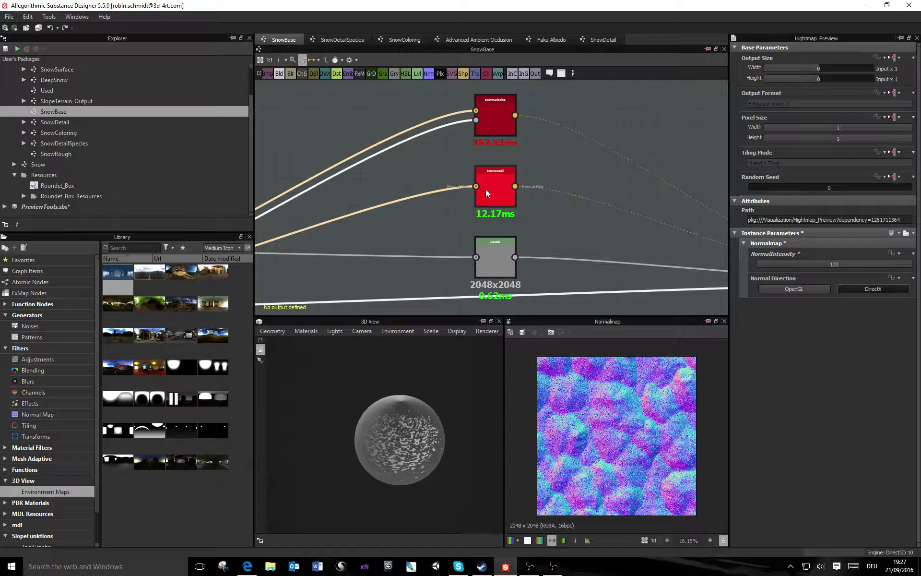
Step: Reopen the SnowDetail graph and inspect the lower Blend's blending settings and its connection to RGBA Merge
click(603, 39)
middle_drag(504, 240, 562, 227)
click(500, 223)
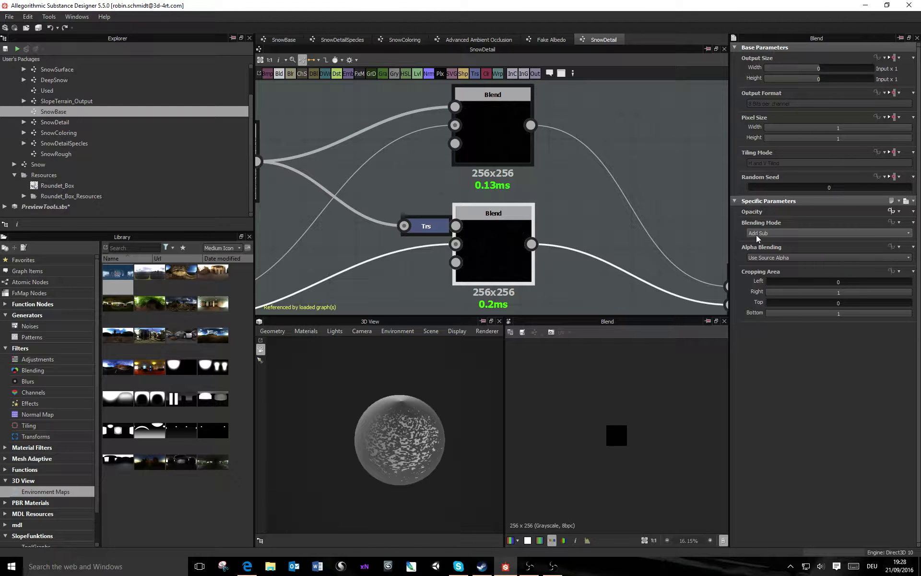
middle_drag(680, 228, 531, 194)
scroll(531, 193, down, 2)
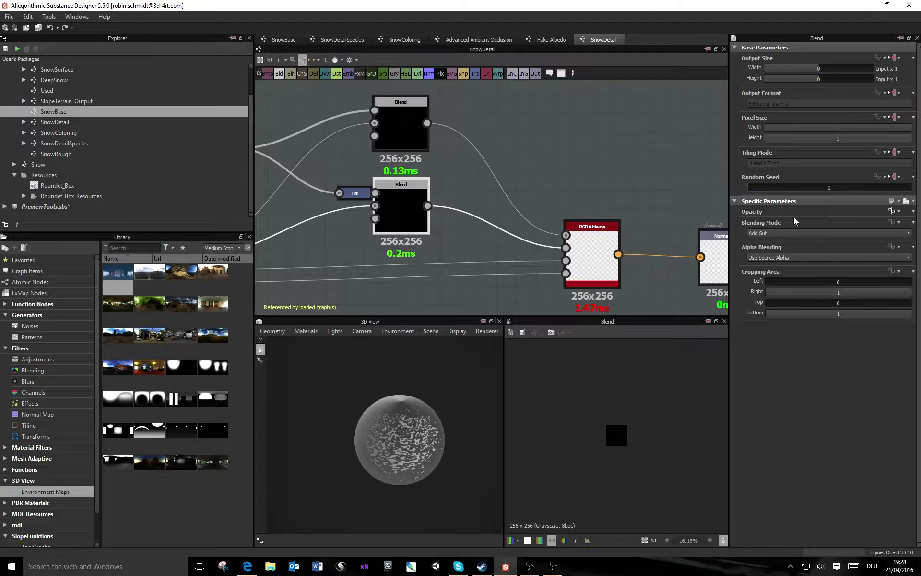
Step: Show the SnowDetail graph's properties and switch its input parameters to preview mode to examine Flake Opacity
click(615, 154)
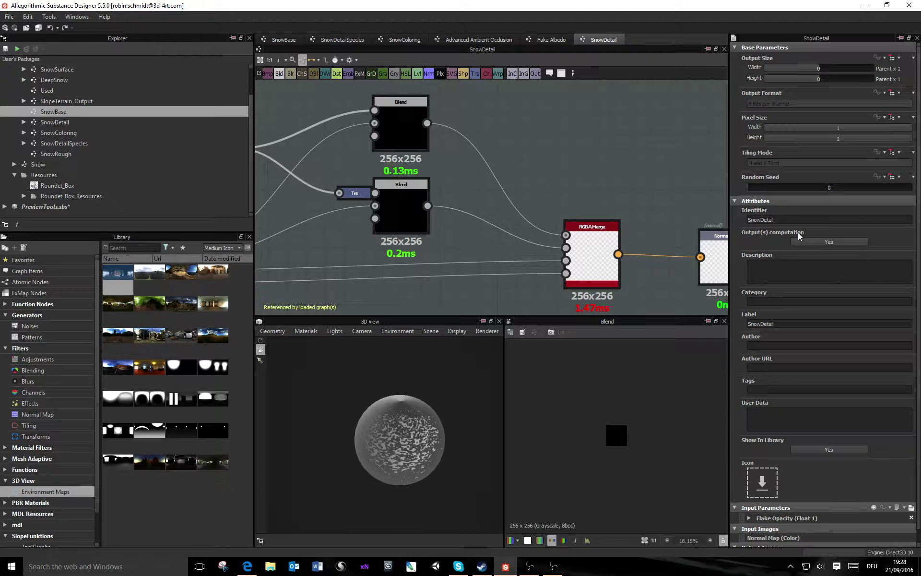
scroll(839, 458, down, 1)
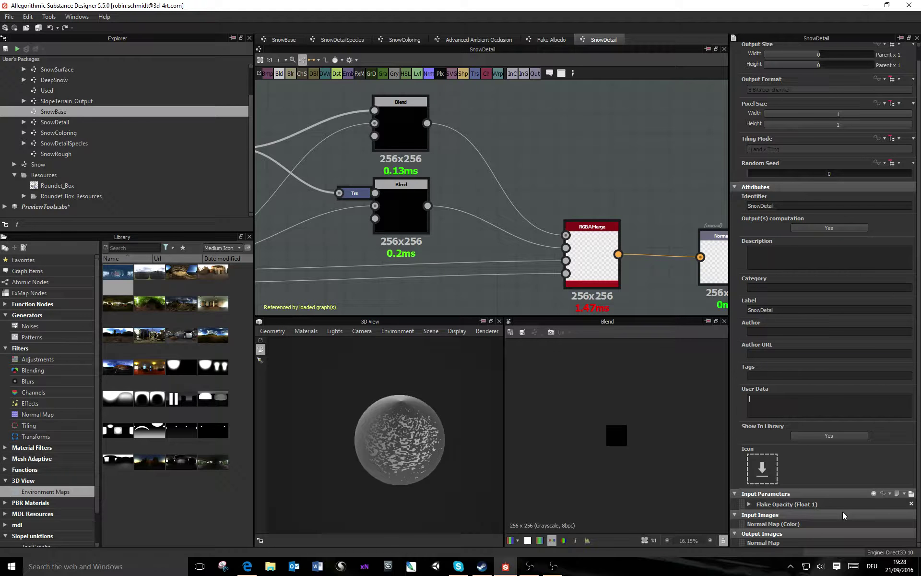
click(911, 494)
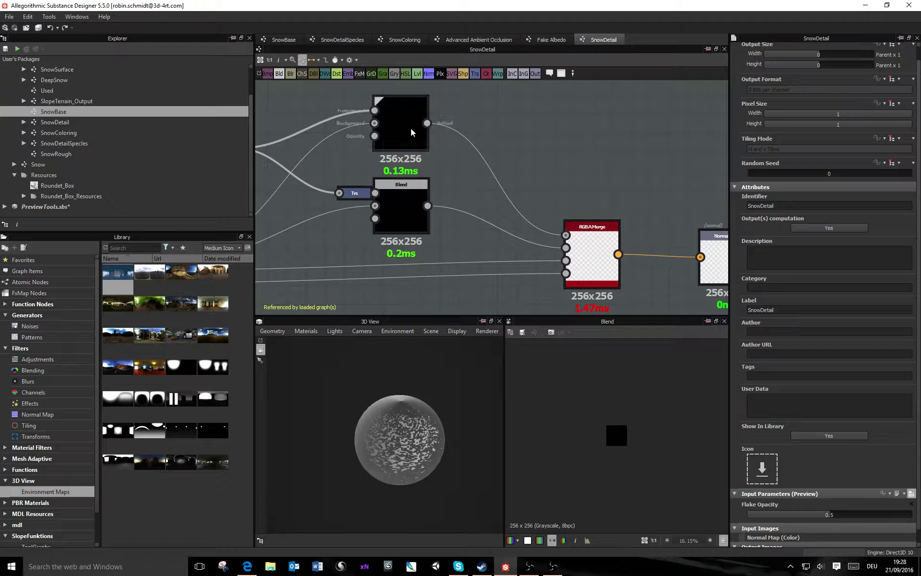
Step: Inspect the upper Blend's parameters and open the function that drives its Opacity
middle_drag(399, 135, 491, 146)
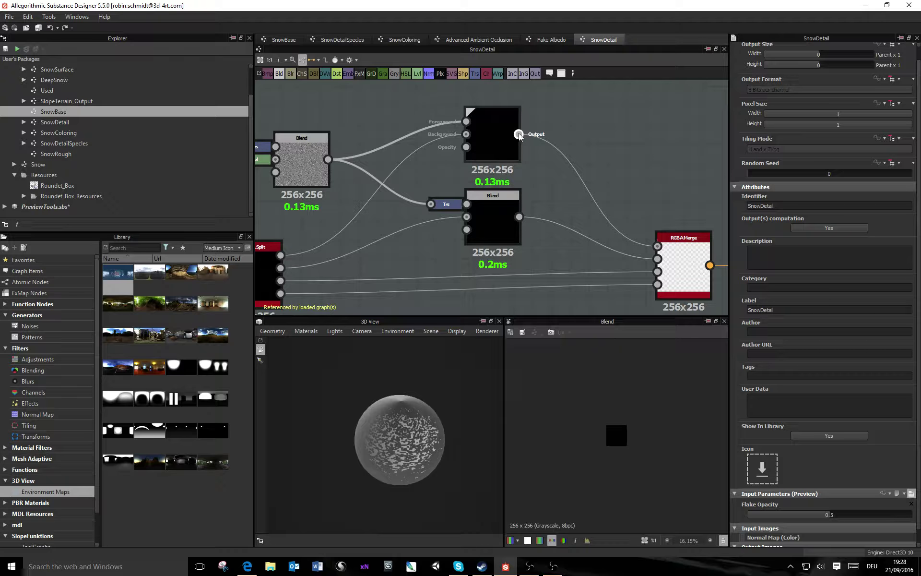
click(486, 128)
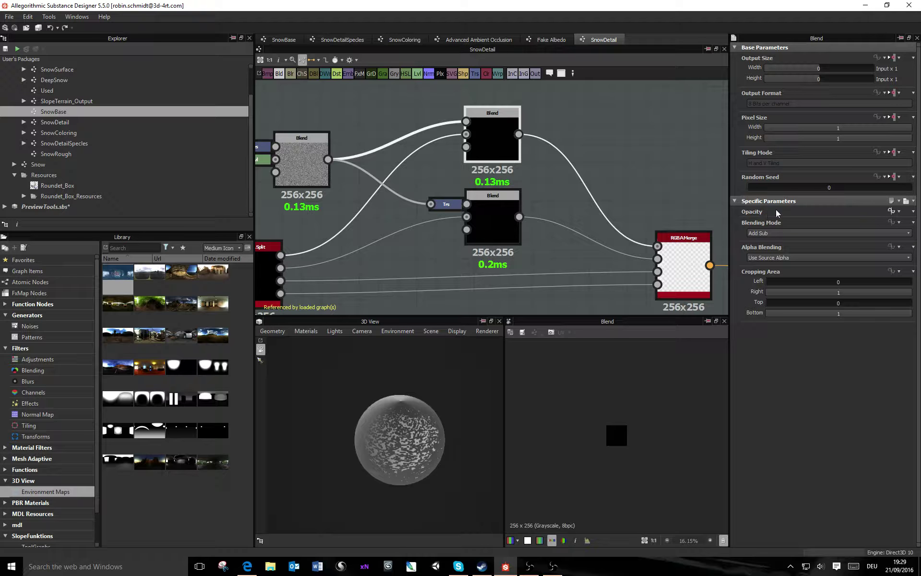
click(892, 223)
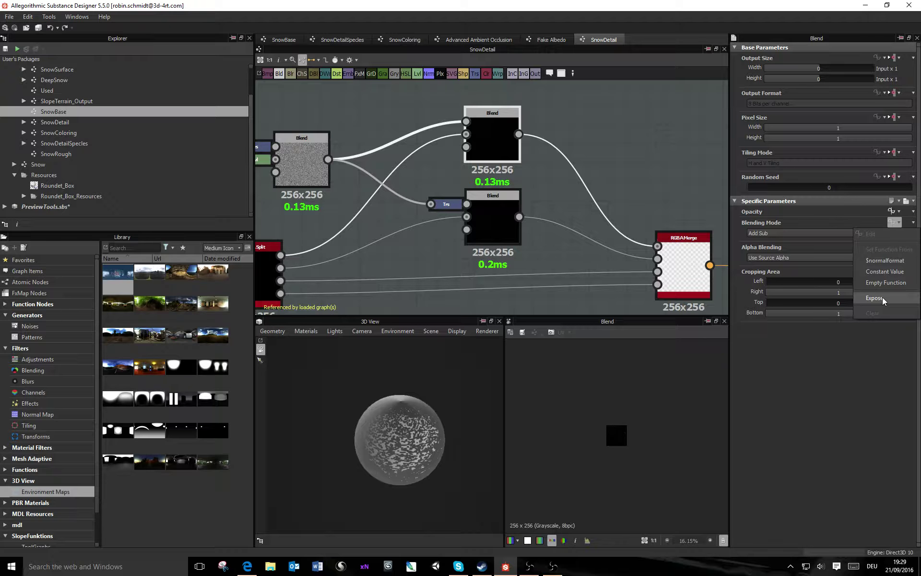
click(894, 212)
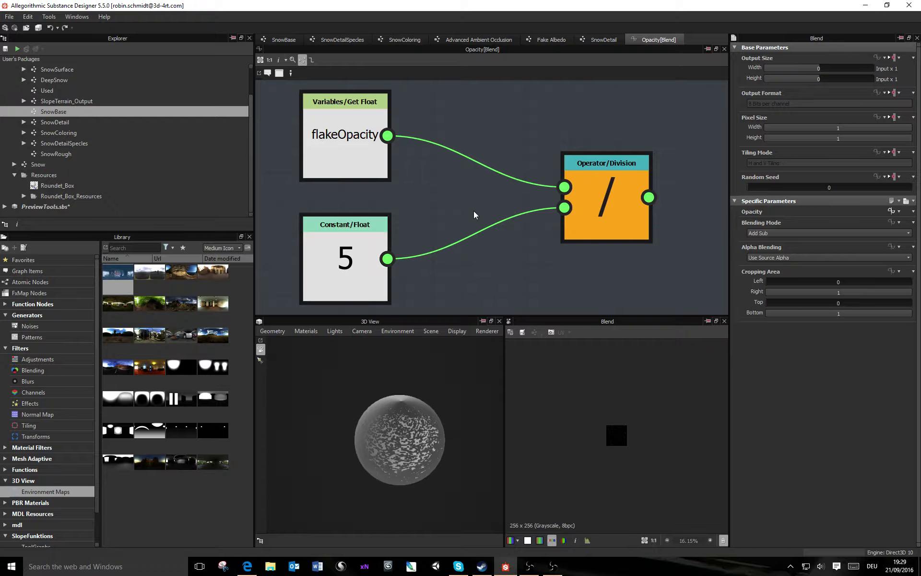
Step: Go back to the SnowDetail graph, preview the RGBA Merge node, and trace the Blends through it to the Normal Map output
click(597, 41)
middle_drag(687, 232, 494, 114)
click(496, 140)
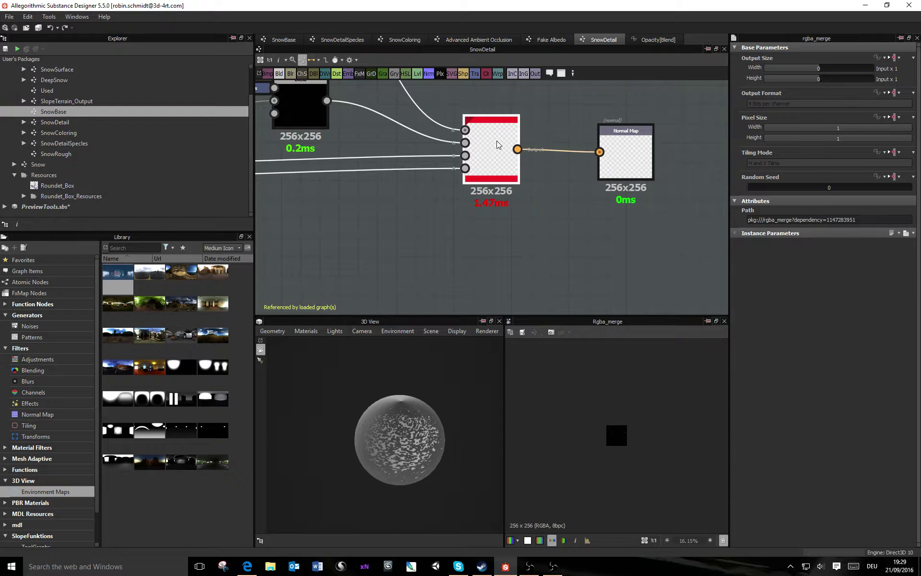
middle_drag(303, 118, 509, 217)
middle_drag(317, 223, 347, 200)
middle_drag(656, 199, 501, 192)
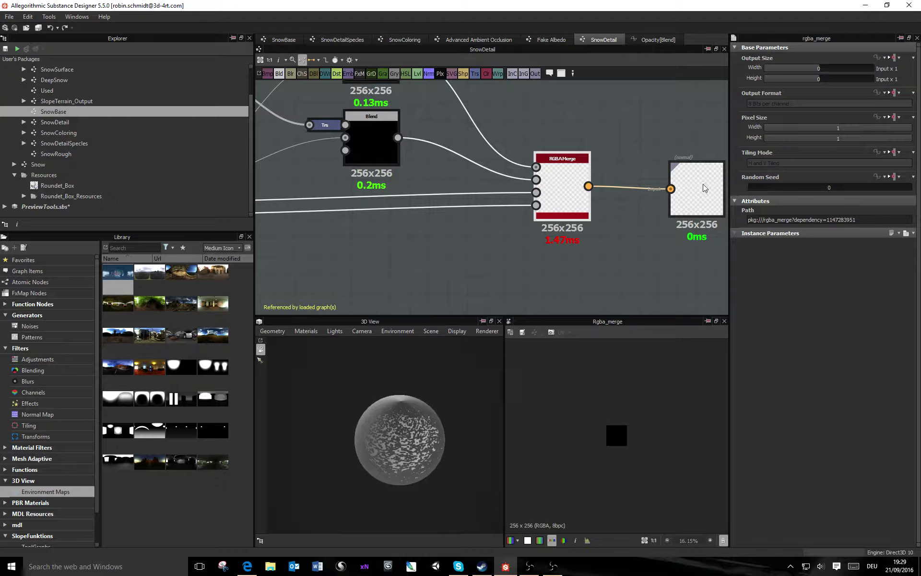
scroll(55, 112, up, 1)
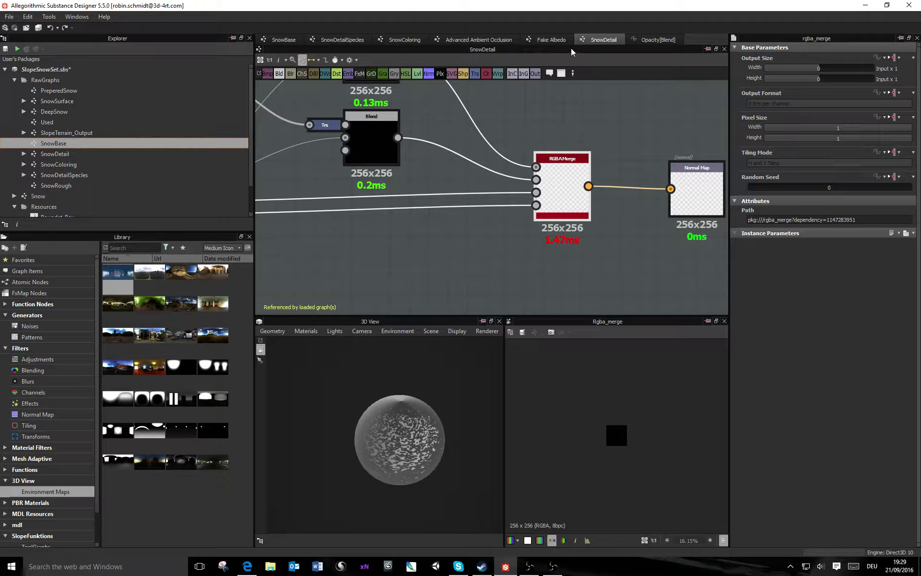
Step: Return to the SnowBase graph and follow the SnowColoring, SnowDetail and Levels outputs into the node they share
click(281, 41)
scroll(531, 212, down, 5)
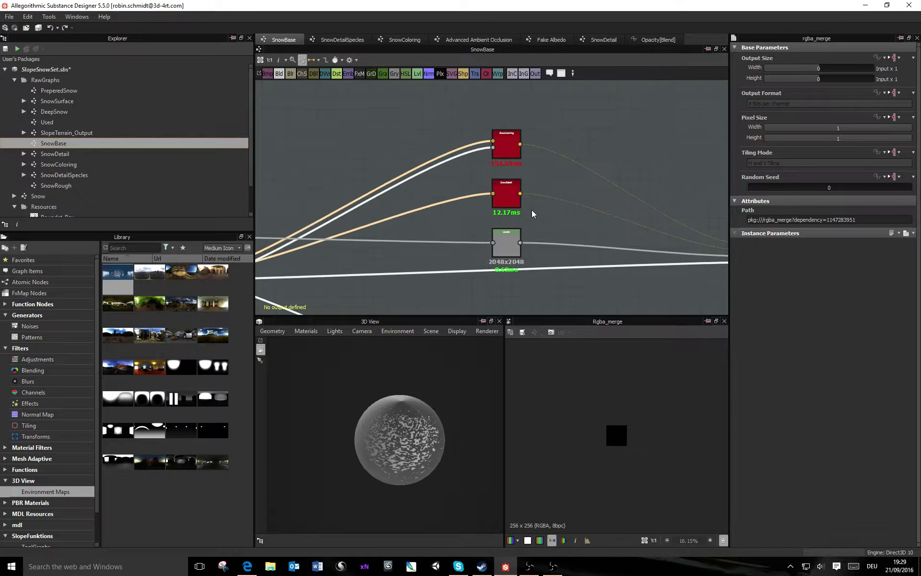
middle_drag(581, 230, 430, 169)
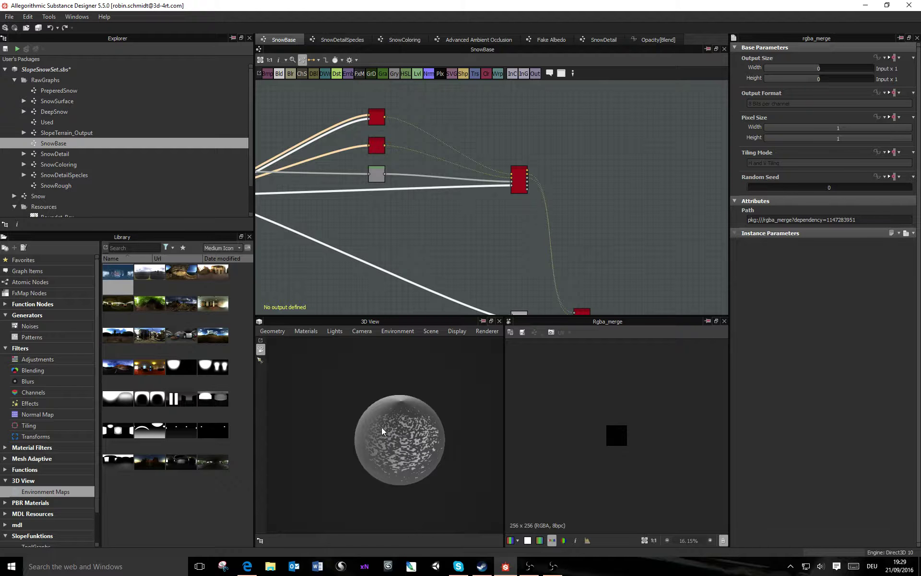
Step: Set the Hightmap_Preview node's NormalIntensity to 5 and inspect the displaced snow sphere in the 3D preview
mouse_move(400, 467)
mouse_down()
mouse_move(438, 440)
mouse_move(369, 462)
mouse_move(389, 447)
mouse_move(480, 443)
mouse_move(508, 427)
mouse_move(469, 413)
mouse_up()
scroll(379, 454, down, 4)
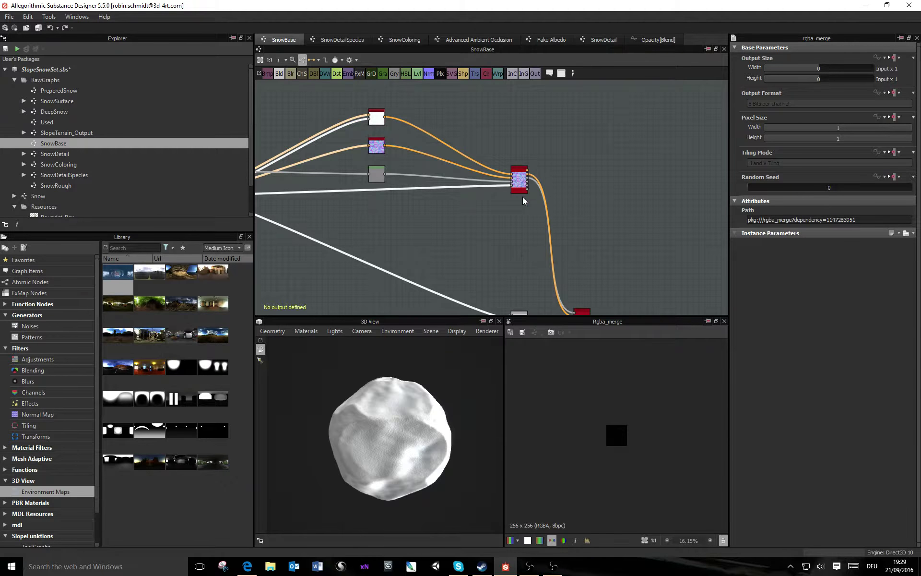
middle_drag(520, 182, 397, 438)
mouse_move(397, 438)
mouse_down()
mouse_move(361, 455)
mouse_move(322, 432)
mouse_move(441, 407)
mouse_move(421, 435)
mouse_move(312, 442)
mouse_move(362, 405)
mouse_move(371, 446)
mouse_move(440, 448)
mouse_move(433, 456)
mouse_move(444, 445)
mouse_up()
middle_drag(424, 220, 597, 220)
double_click(361, 194)
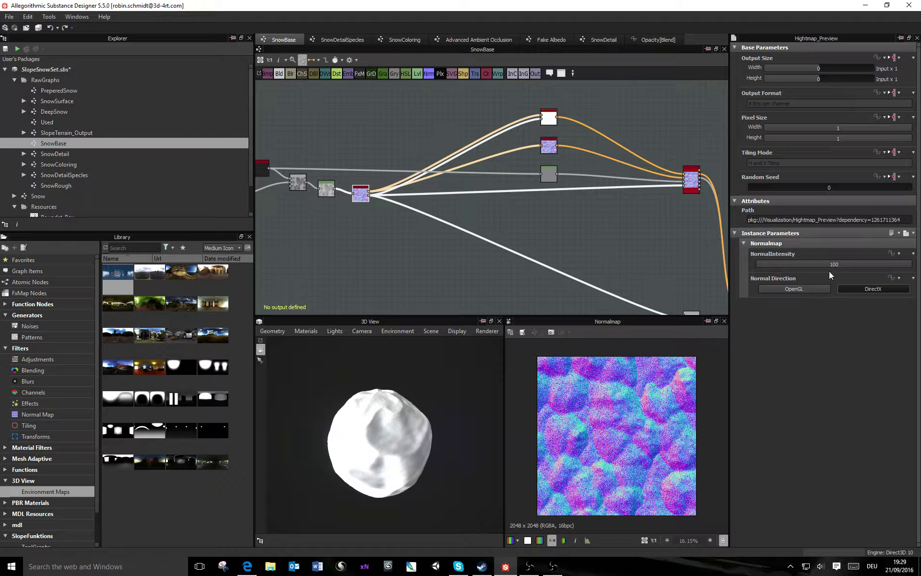
text(5)
key(Return)
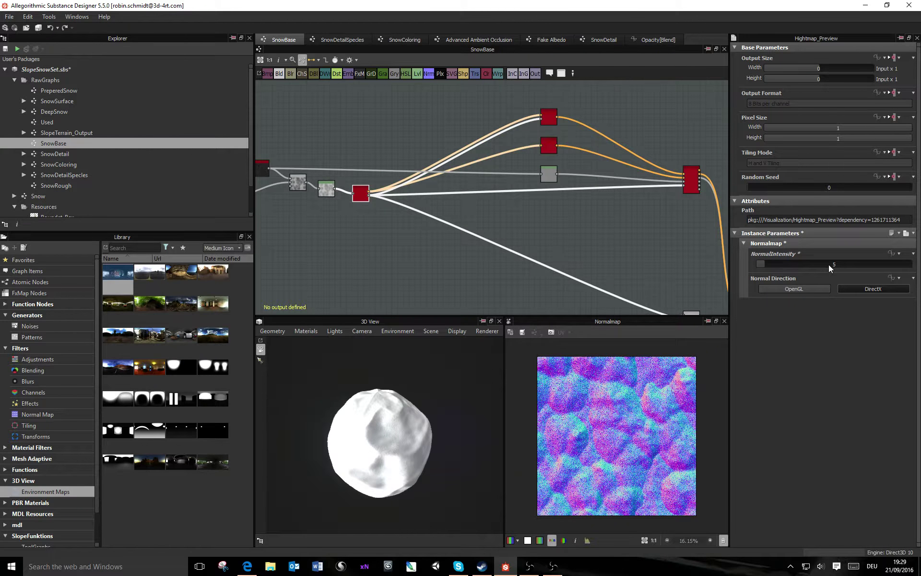
mouse_move(455, 437)
mouse_down()
mouse_move(289, 454)
mouse_move(364, 434)
mouse_move(404, 445)
mouse_move(381, 464)
mouse_move(393, 430)
mouse_move(369, 494)
mouse_move(410, 426)
mouse_move(340, 440)
mouse_move(451, 441)
mouse_up()
scroll(404, 446, up, 4)
Step: Preview the Directional Warp, the Levels and the Overlay and Add Sub Blends of the height chain, and inspect the sphere's surface
middle_drag(410, 232, 528, 231)
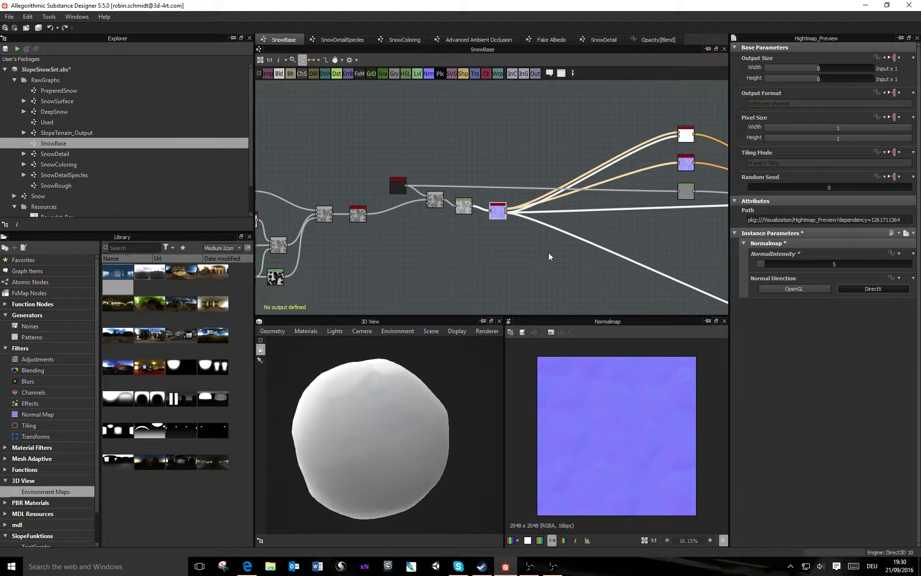
middle_drag(416, 257, 646, 265)
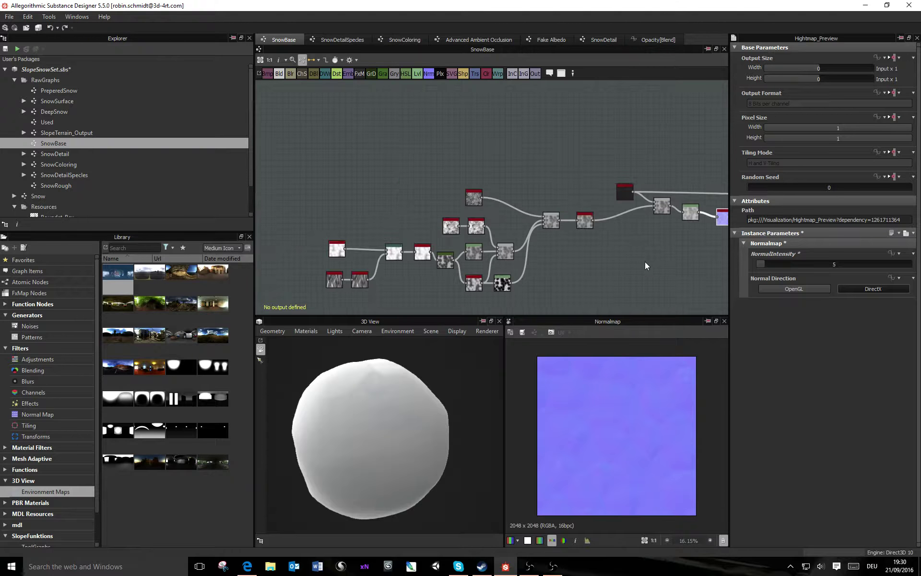
double_click(393, 249)
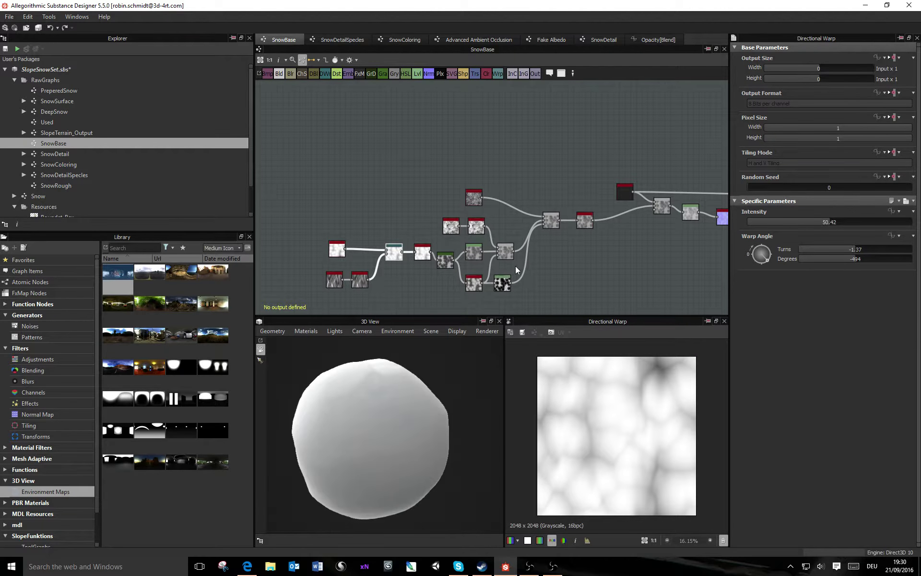
scroll(515, 265, up, 4)
double_click(449, 252)
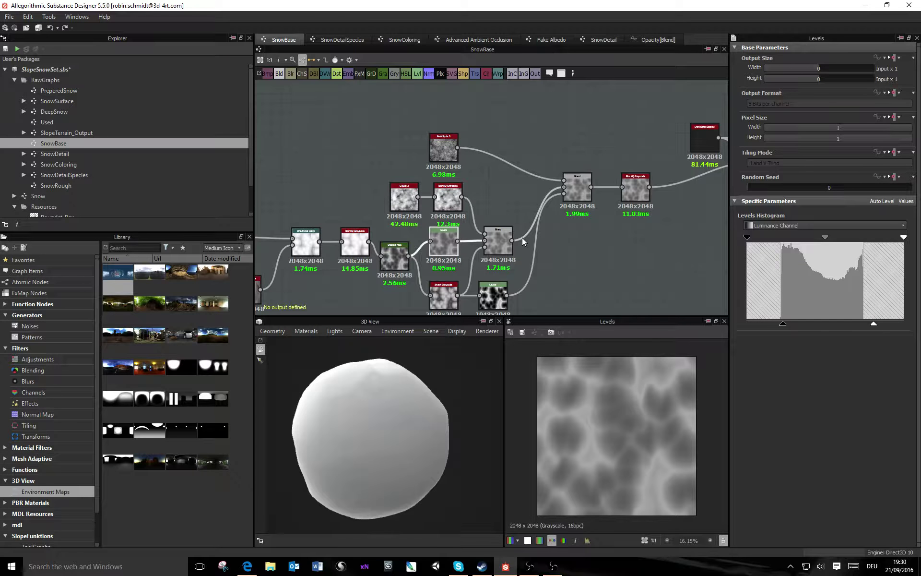
double_click(498, 242)
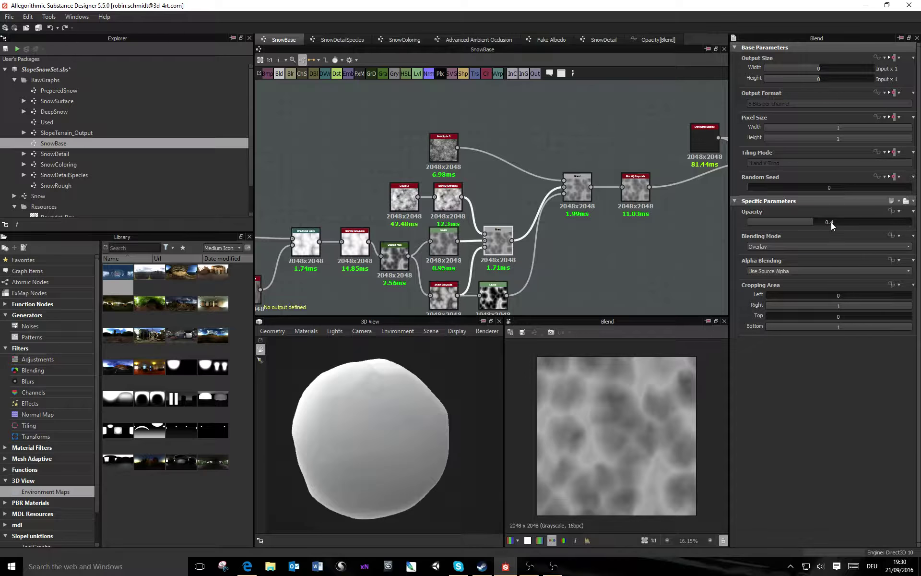
middle_drag(674, 218, 637, 247)
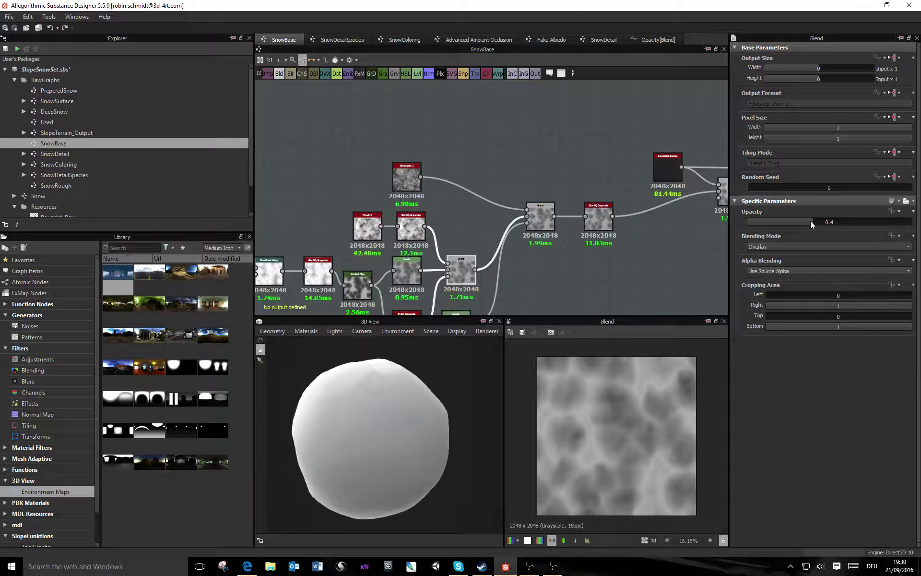
double_click(537, 221)
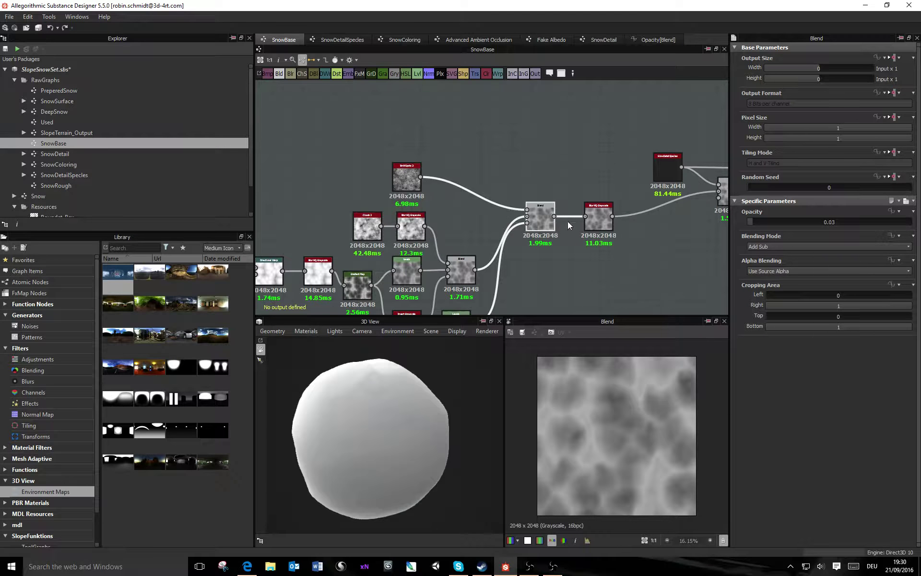
middle_drag(658, 224, 580, 227)
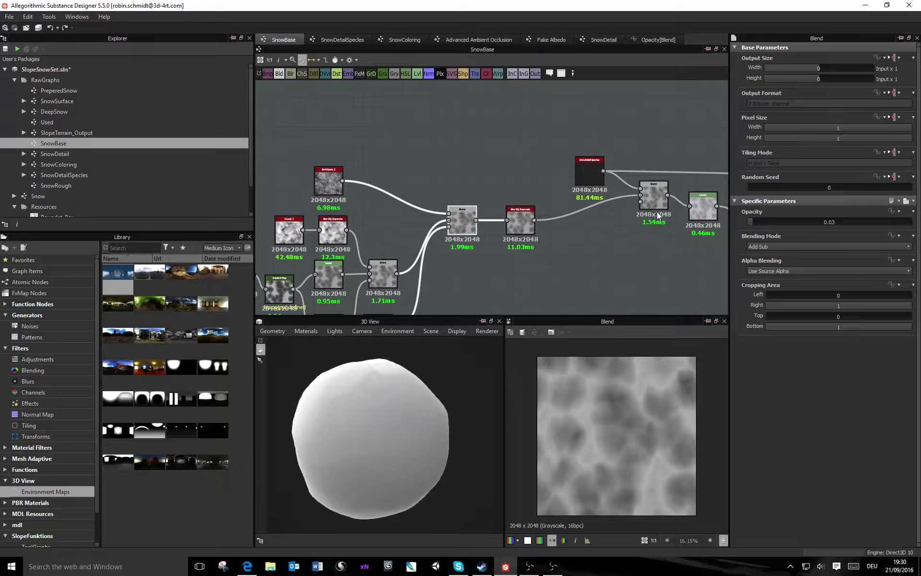
drag(383, 397, 348, 430)
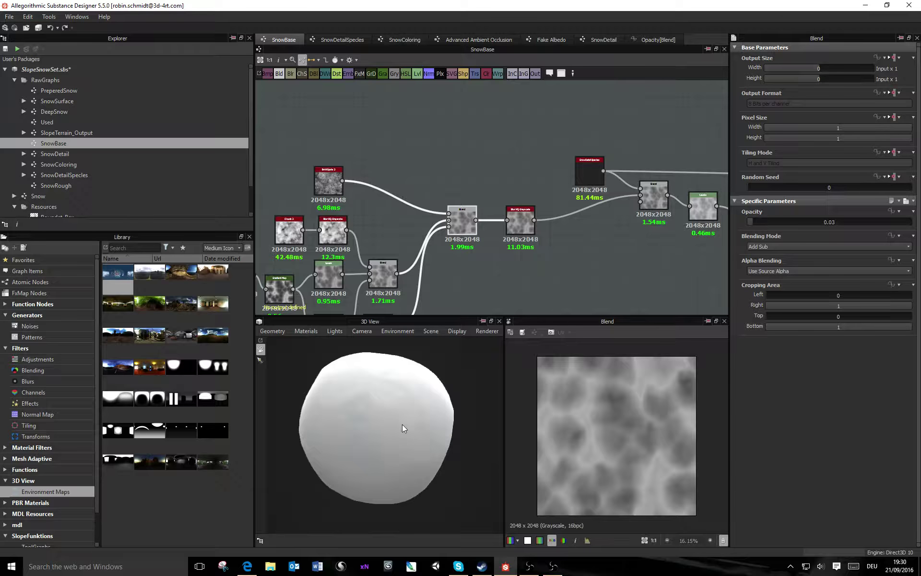
mouse_move(402, 424)
mouse_down()
mouse_move(356, 451)
mouse_move(368, 397)
mouse_move(425, 382)
mouse_move(407, 423)
mouse_move(329, 450)
mouse_move(422, 436)
mouse_move(400, 466)
mouse_move(372, 434)
mouse_move(396, 411)
mouse_up()
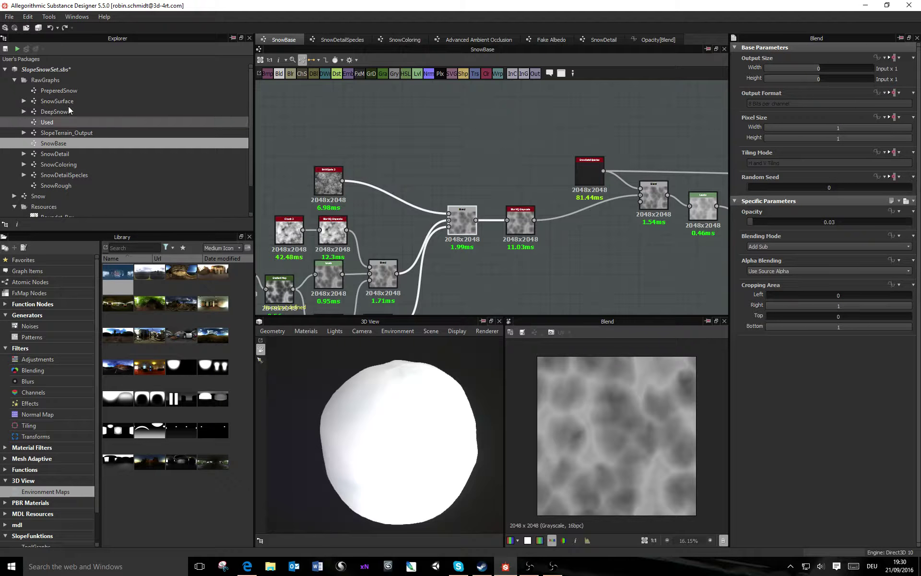
Step: Trace the SnowBase graph from the height chain through the color, detail and roughness branches to the combined material and final node
middle_drag(655, 198, 430, 198)
scroll(558, 209, down, 4)
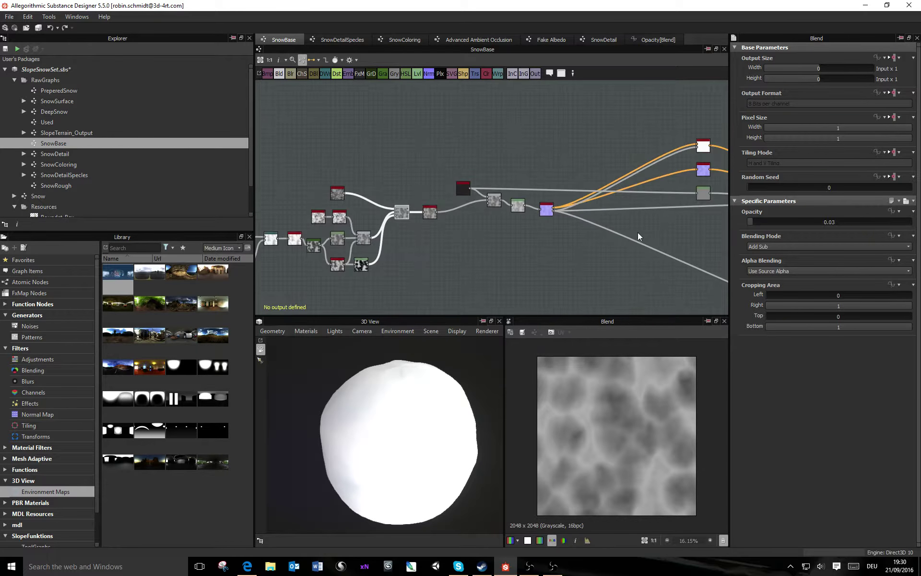
middle_drag(637, 233, 226, 225)
scroll(407, 219, down, 3)
middle_drag(444, 253, 466, 234)
scroll(466, 235, up, 4)
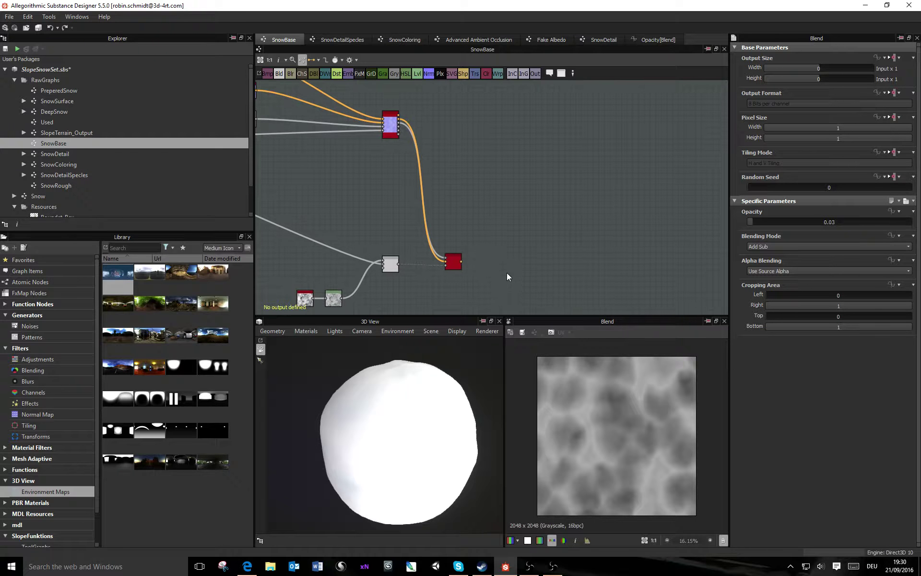
middle_drag(507, 274, 538, 253)
drag(560, 195, 322, 289)
drag(427, 242, 425, 314)
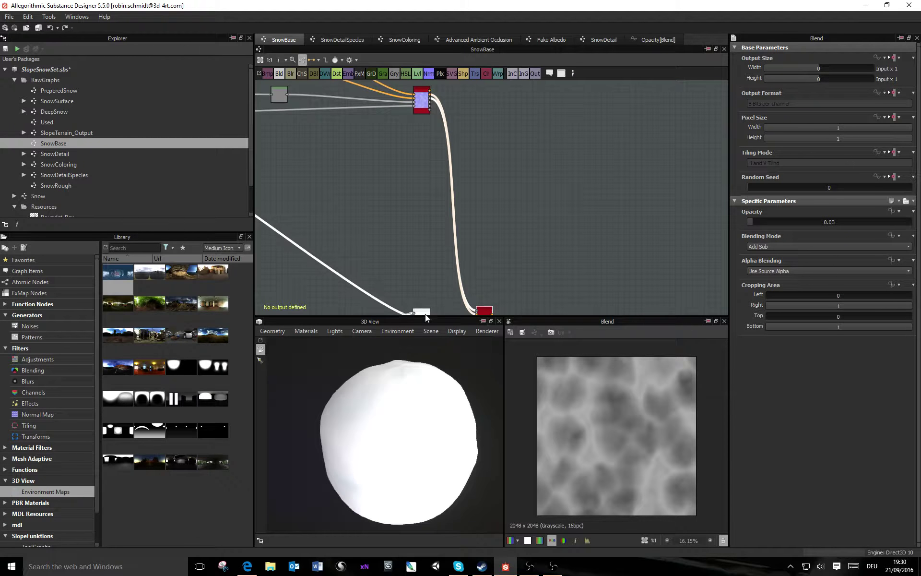
middle_drag(482, 206, 480, 287)
scroll(433, 188, up, 3)
click(483, 157)
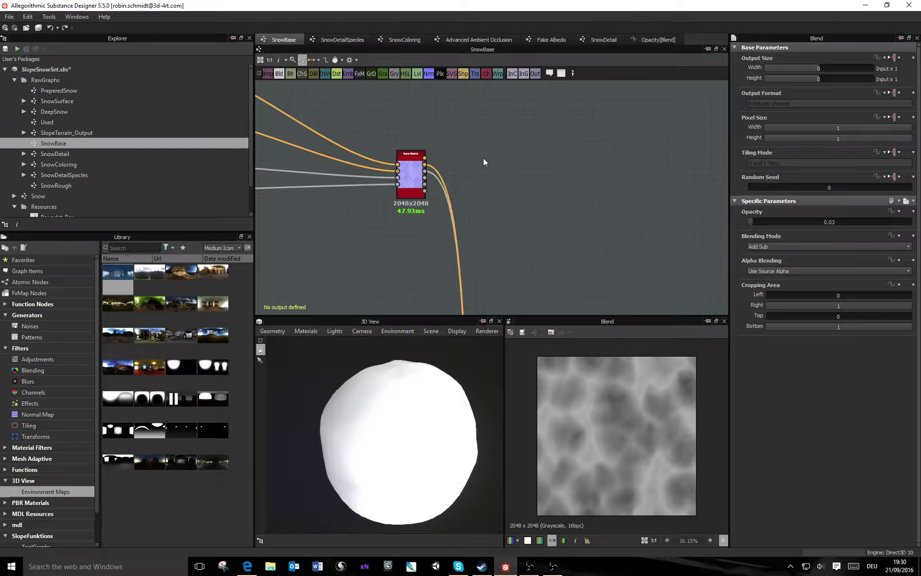
scroll(466, 174, down, 4)
middle_drag(466, 173, 465, 233)
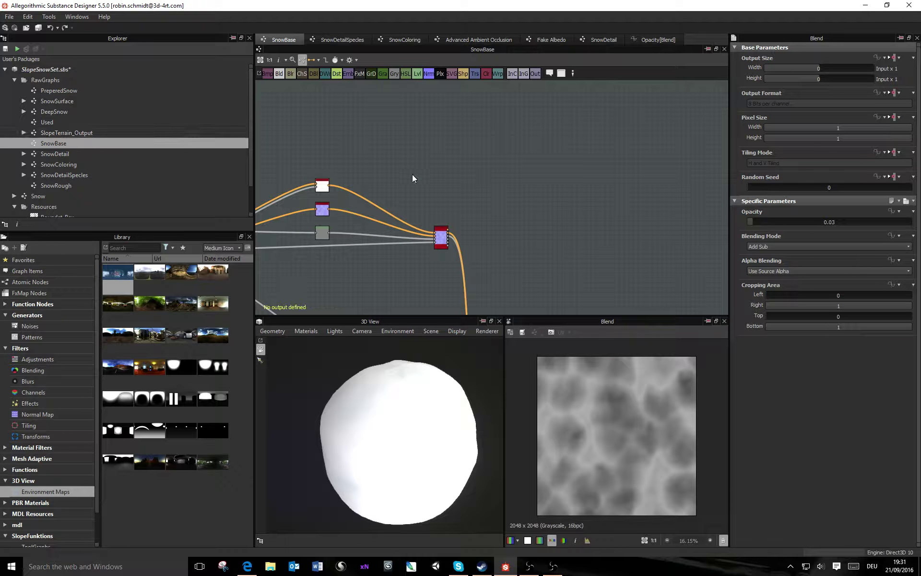
middle_drag(413, 174, 482, 185)
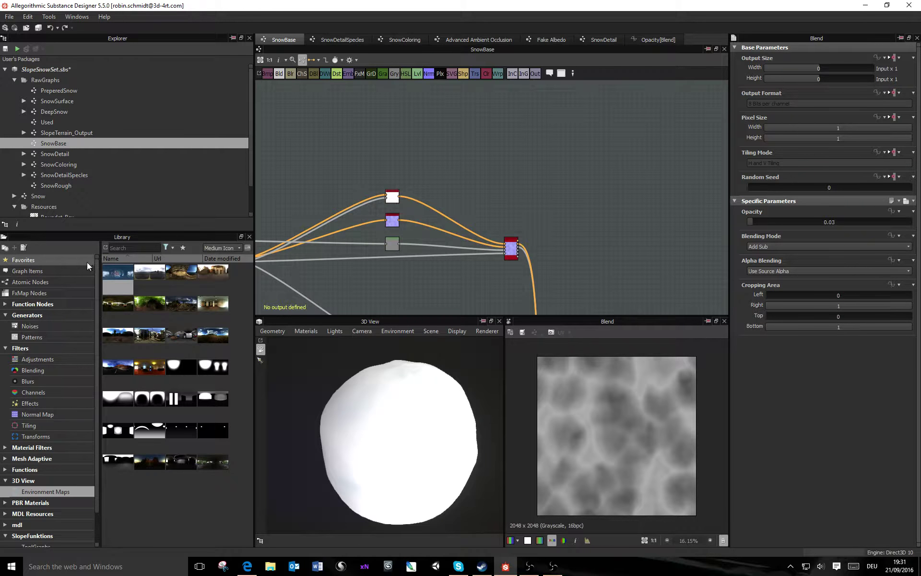
Step: Show the Roundet_Box mesh in the 3D preview and examine the snow material across its faces and edges
scroll(41, 198, down, 1)
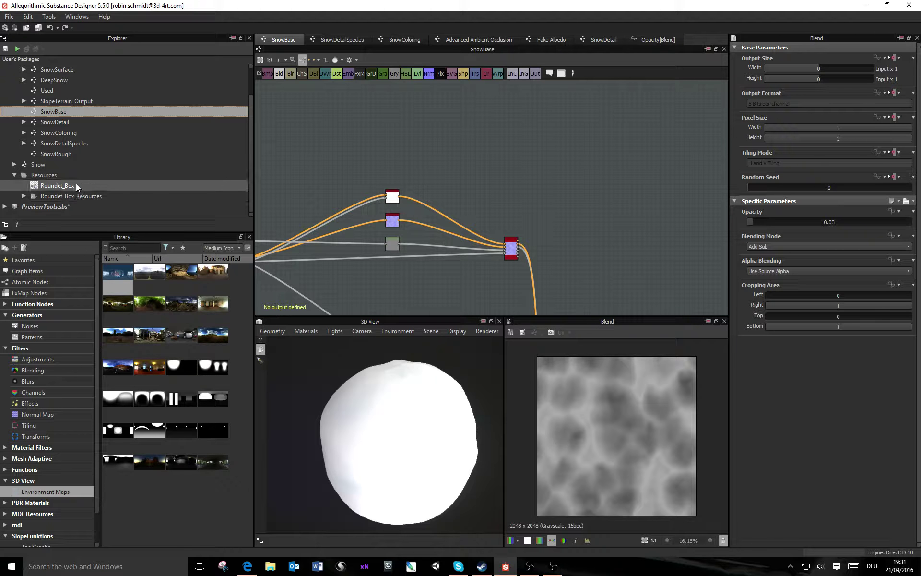
drag(56, 185, 408, 427)
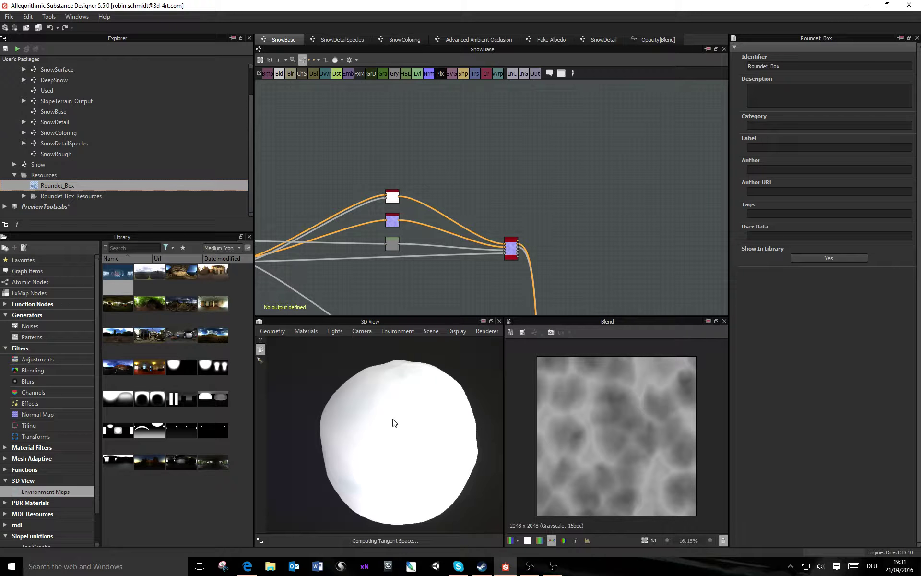
drag(356, 408, 395, 444)
scroll(383, 442, up, 2)
drag(332, 395, 427, 404)
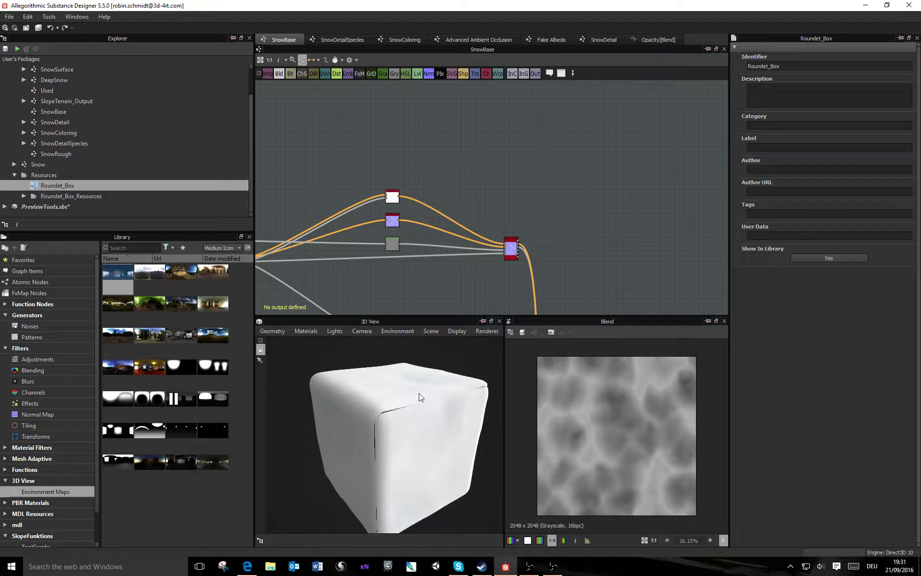
drag(353, 443, 396, 427)
Step: Bake the Roundet_Box mesh's model information using the World Space Normals and Position bakers at 2048x2048 as linked PNG files
click(23, 196)
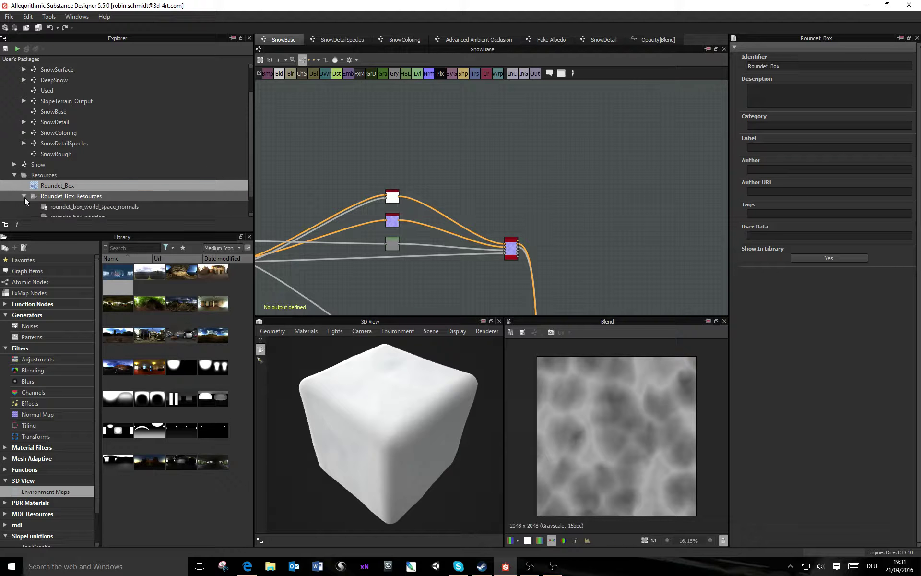
scroll(111, 212, down, 1)
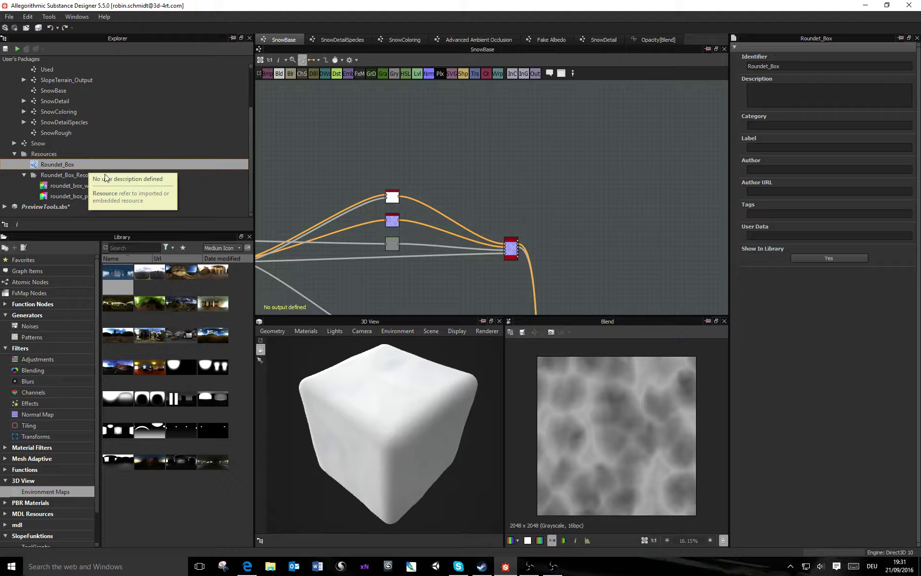
right_click(55, 164)
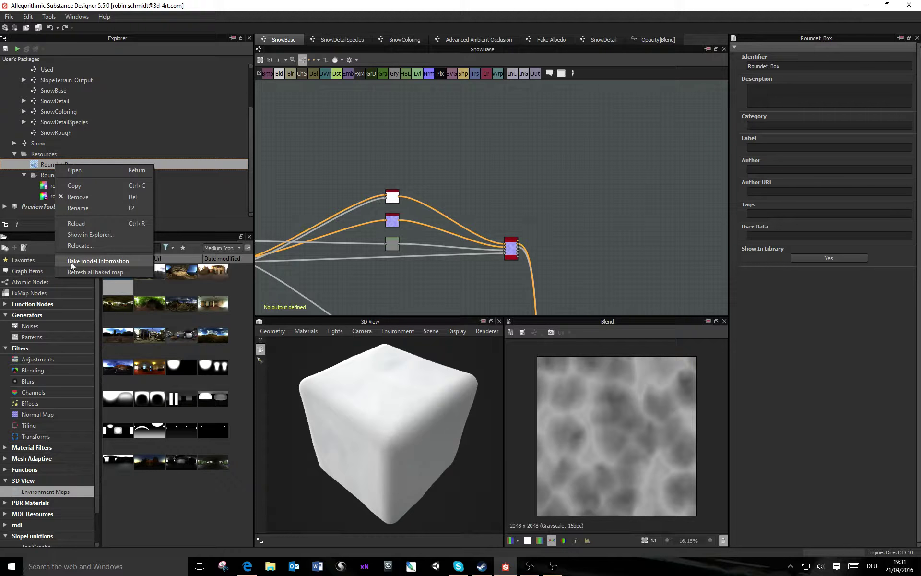
click(111, 262)
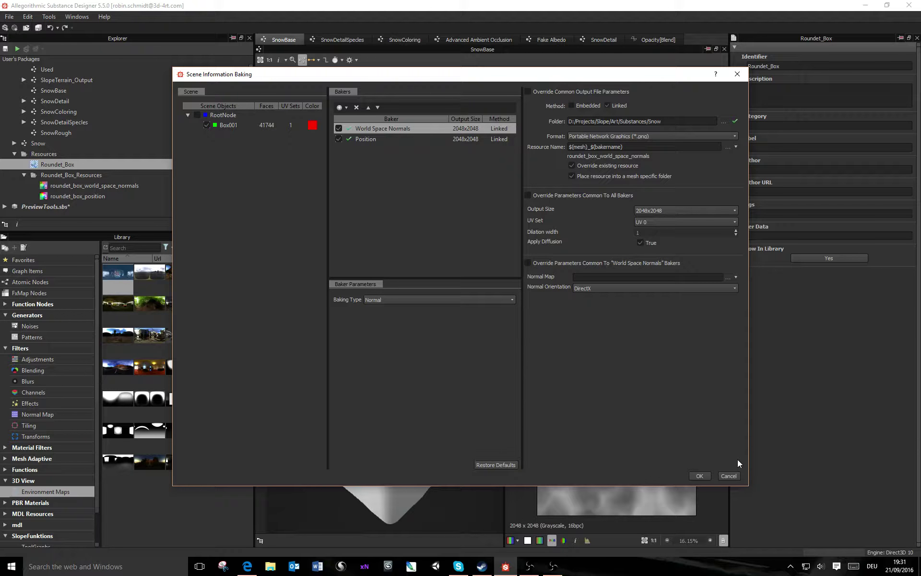
click(700, 477)
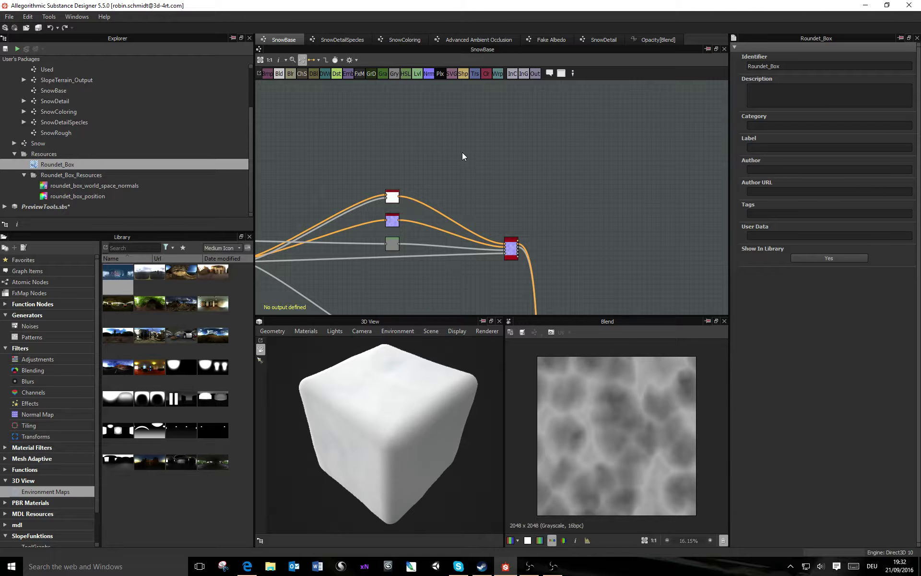
Step: Search for a tri-planar node to add to the SnowBase graph with the term "tri"
key(space)
text(tri)
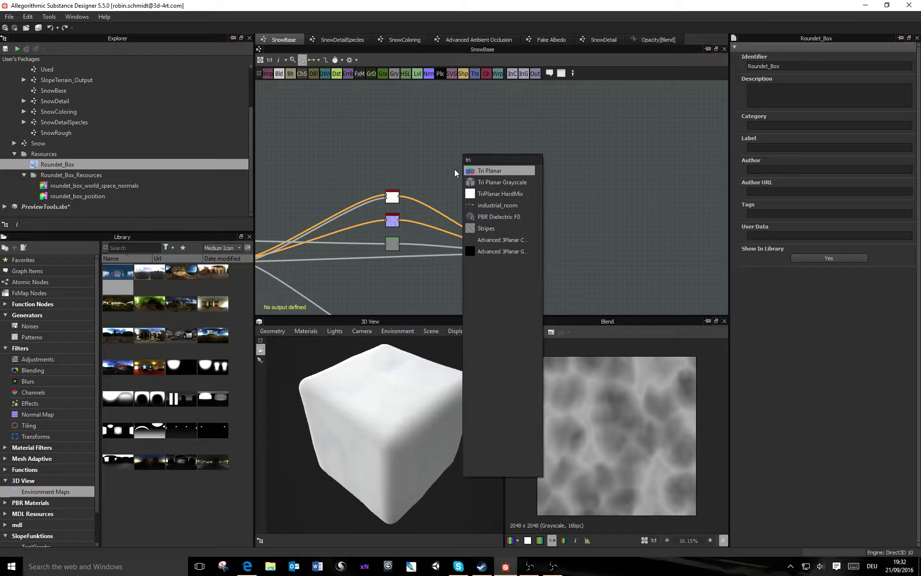
Step: Add a Tri Planar node to the SnowBase graph and place it above, between SnowColoring and the Base Material node
click(490, 171)
drag(465, 155, 523, 195)
scroll(523, 217, up, 5)
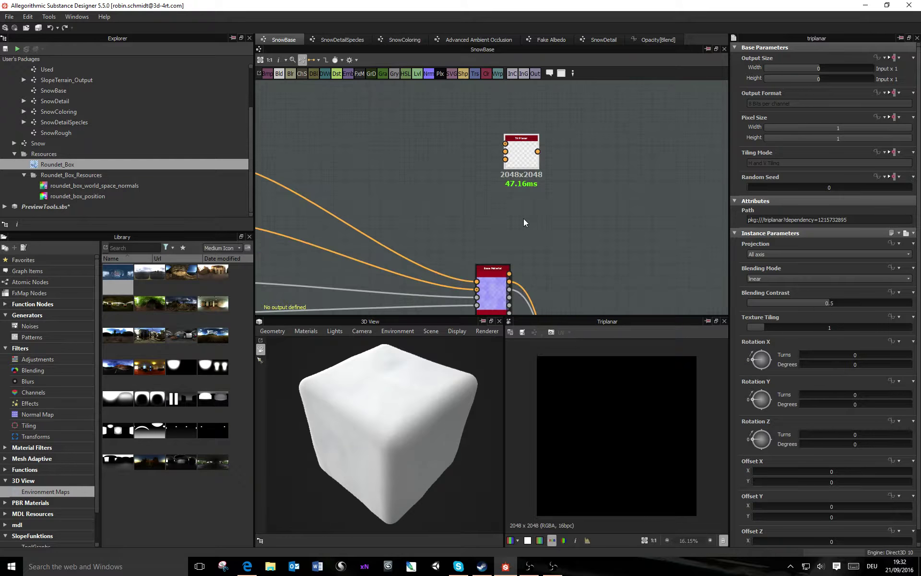
middle_drag(523, 217, 551, 172)
scroll(520, 248, down, 1)
scroll(505, 252, up, 3)
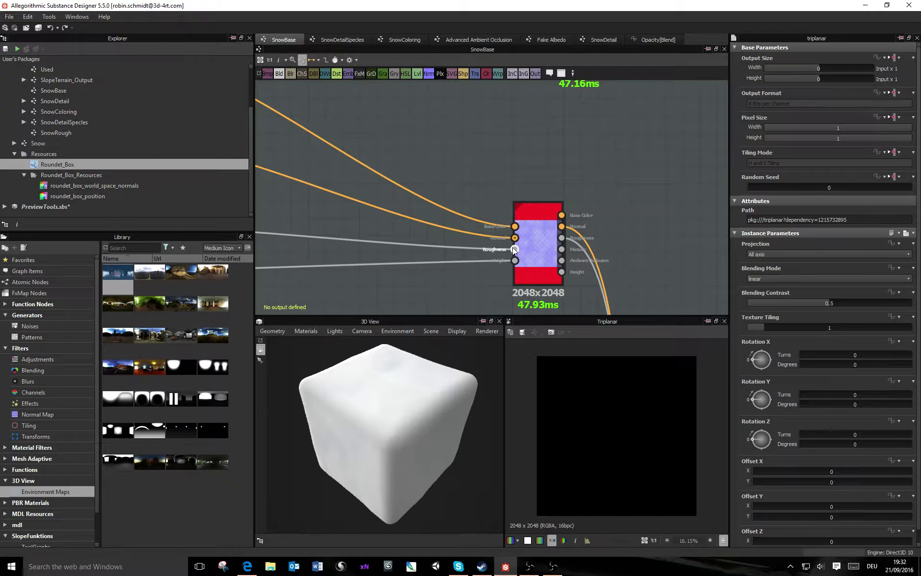
scroll(514, 255, down, 1)
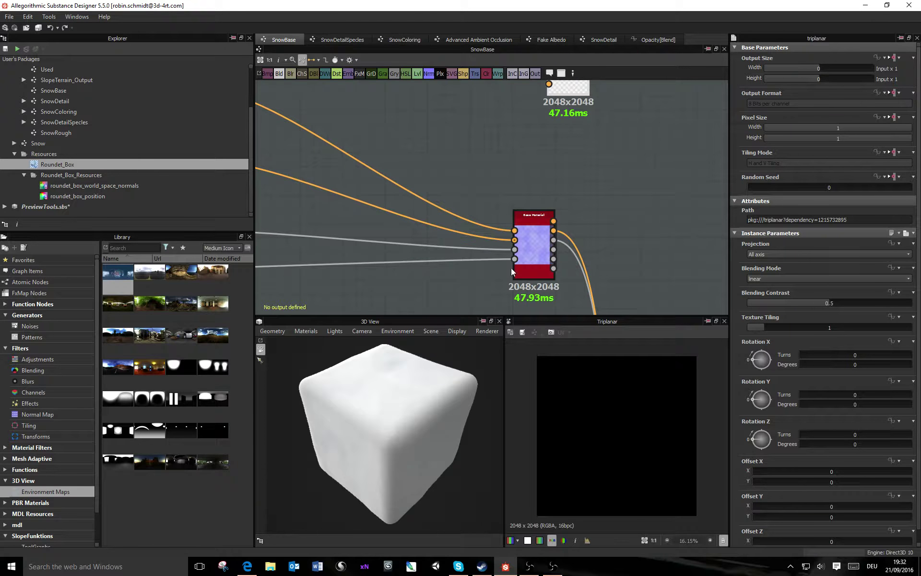
middle_drag(530, 138, 607, 194)
scroll(607, 194, down, 2)
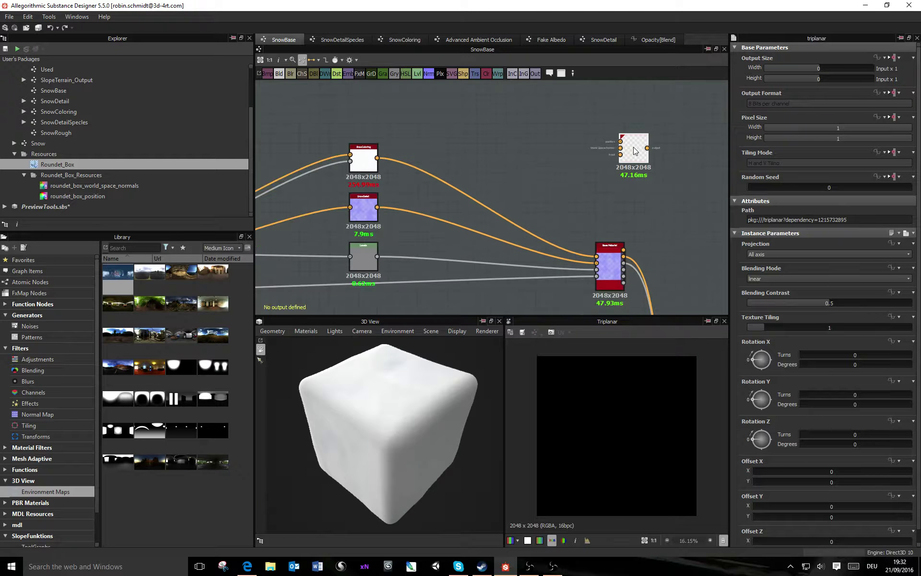
drag(634, 147, 551, 146)
scroll(501, 155, up, 3)
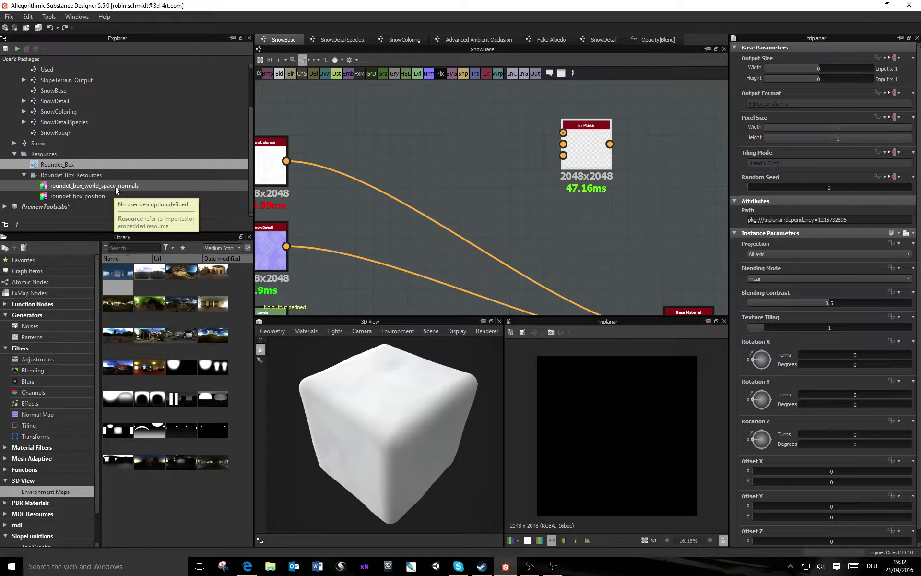
Step: Add the roundet_box_world_space_normals and roundet_box_position bitmaps and connect them to the Tri Planar node's World Space Normal and position inputs
drag(115, 190, 451, 144)
middle_drag(462, 199, 433, 263)
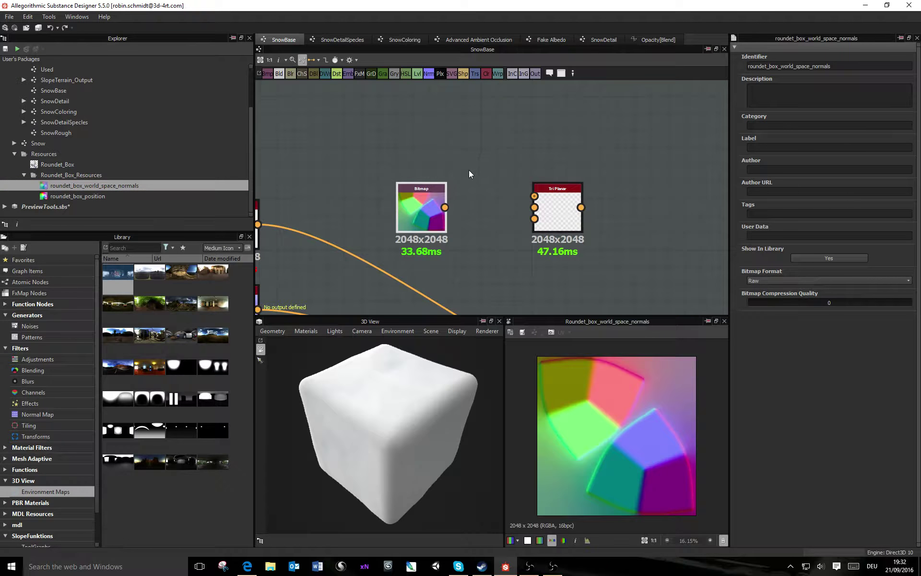
drag(440, 210, 440, 151)
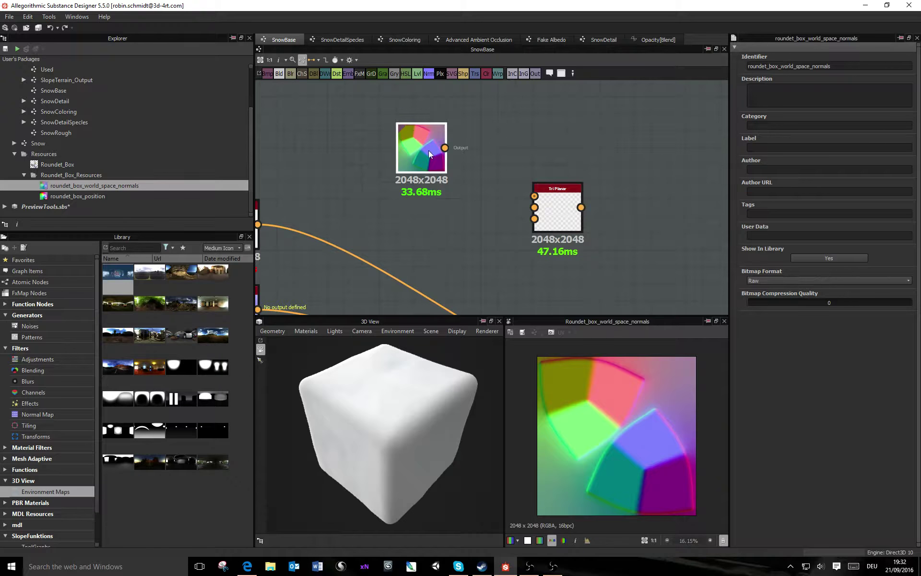
drag(445, 147, 535, 207)
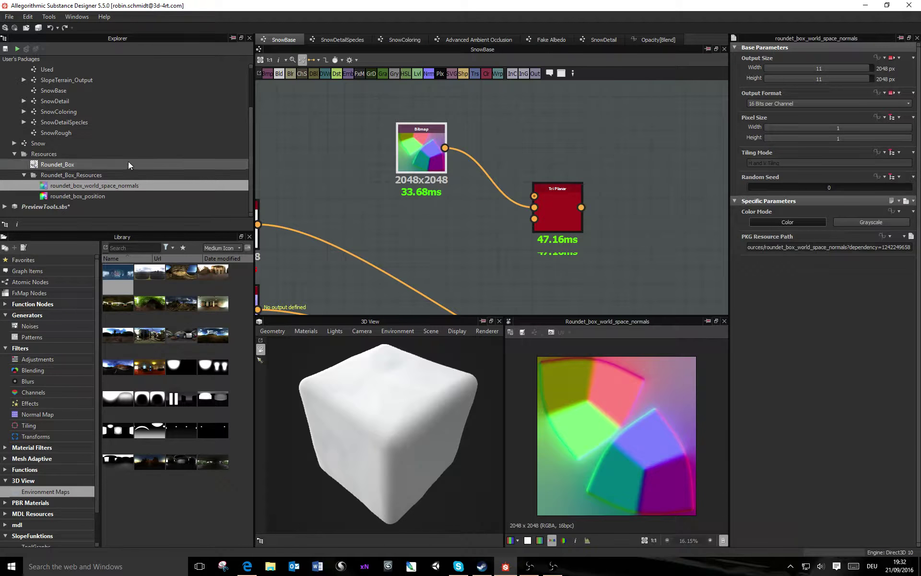
drag(83, 196, 425, 96)
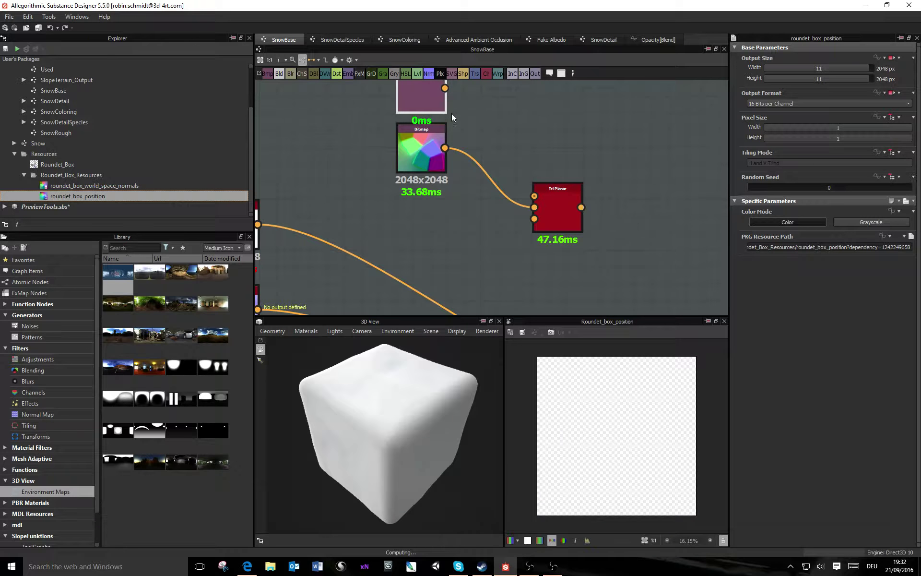
drag(432, 132, 521, 240)
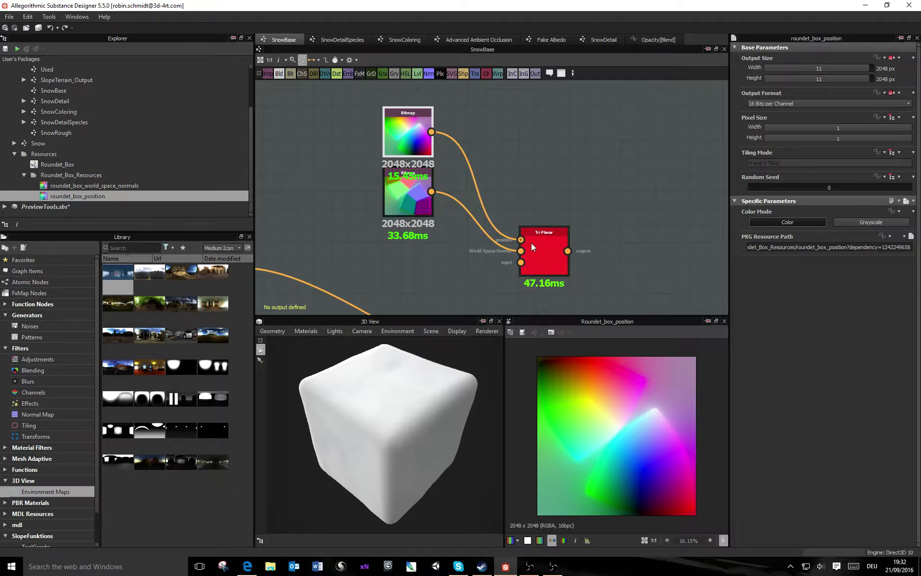
Step: Route the SnowColoring output through the Tri Planar node into the Base Material's Base Color input
scroll(526, 244, down, 3)
drag(368, 261, 535, 258)
middle_drag(541, 250, 421, 151)
scroll(445, 146, down, 2)
drag(438, 156, 460, 231)
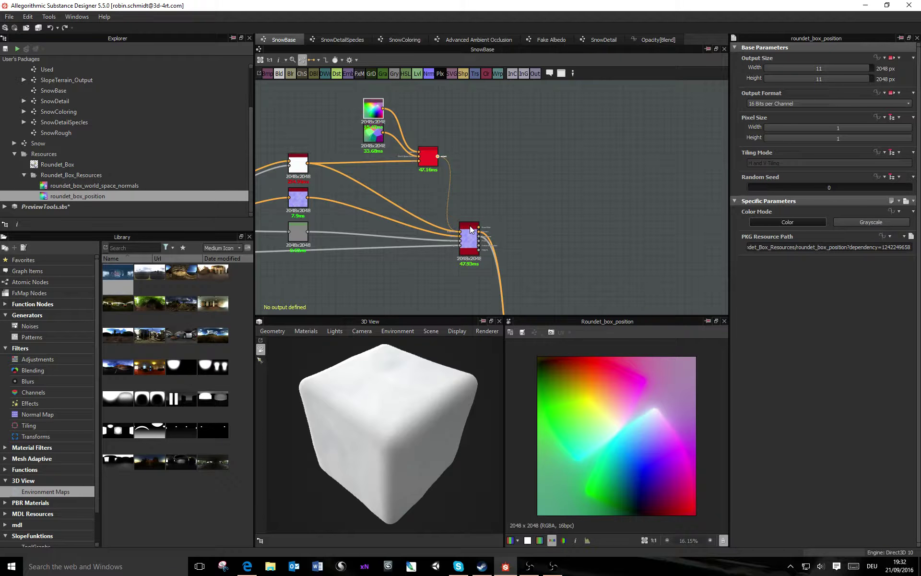
Step: Duplicate the Tri Planar node below the first and route the SnowDetail output through it into the Base Material's Normal input
click(429, 163)
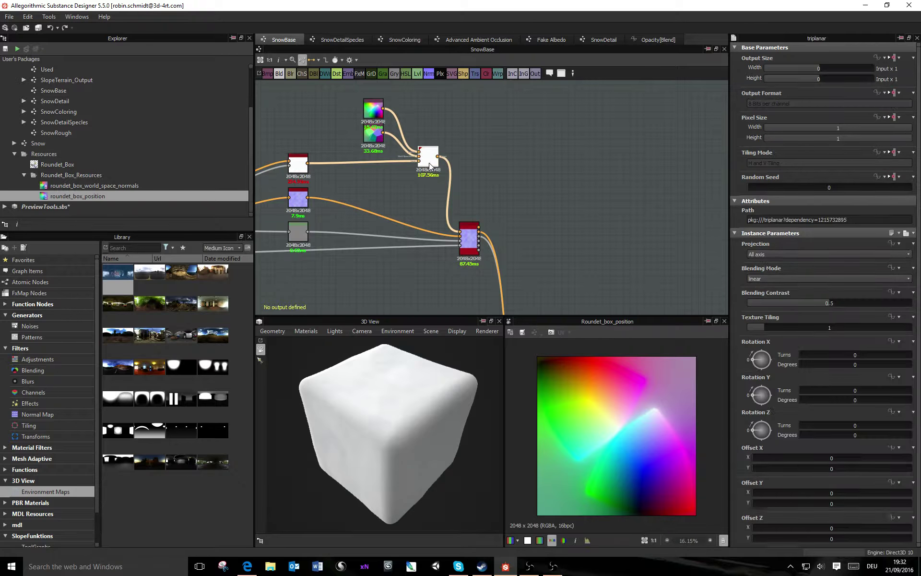
key(ctrl+d)
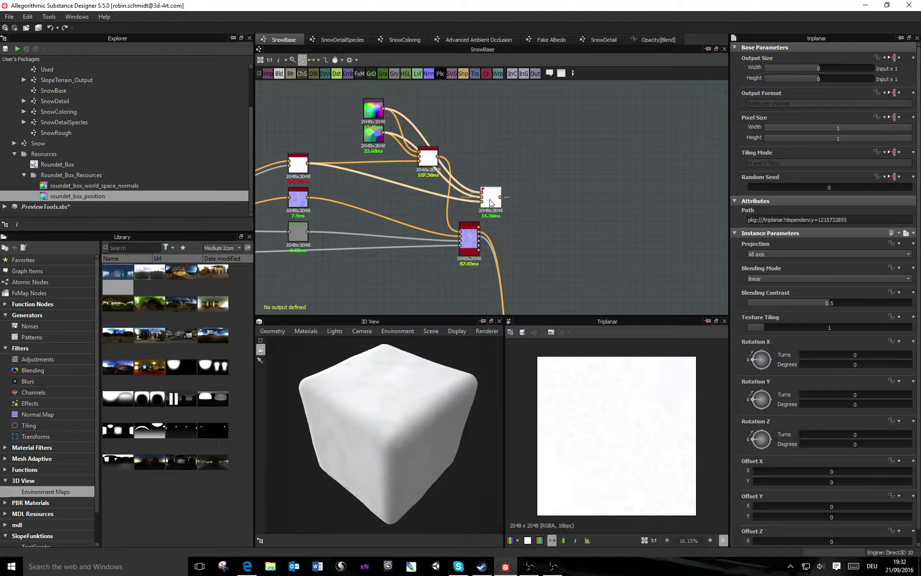
drag(488, 193, 424, 197)
click(302, 197)
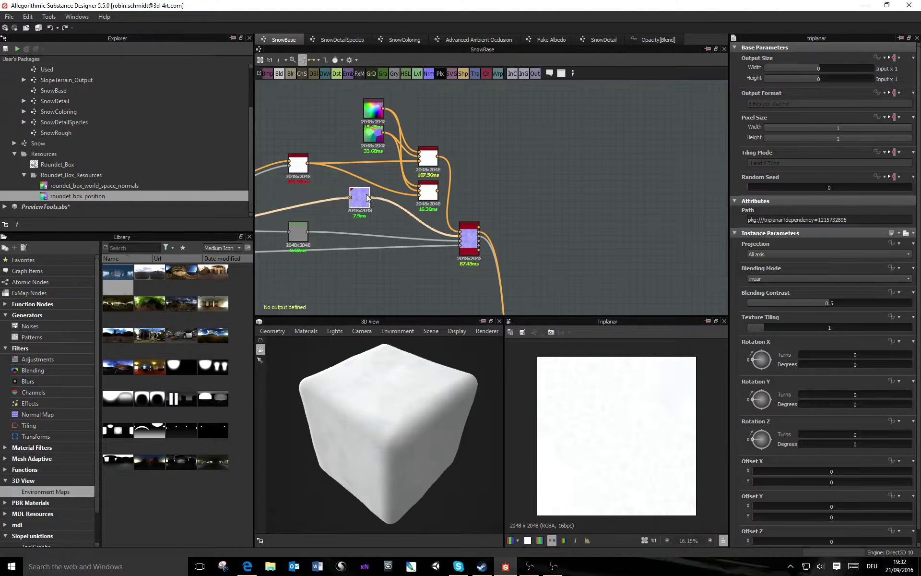
drag(308, 198, 460, 234)
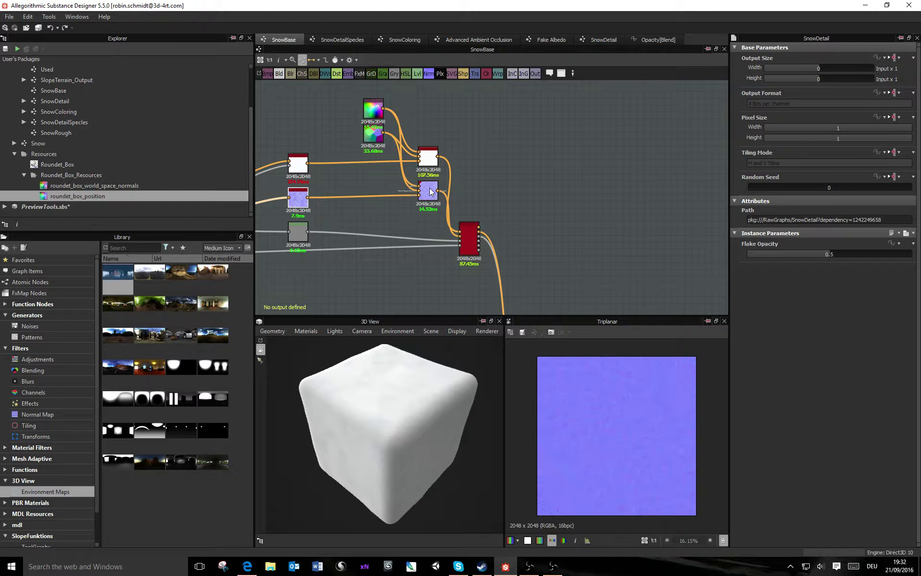
drag(345, 433, 474, 409)
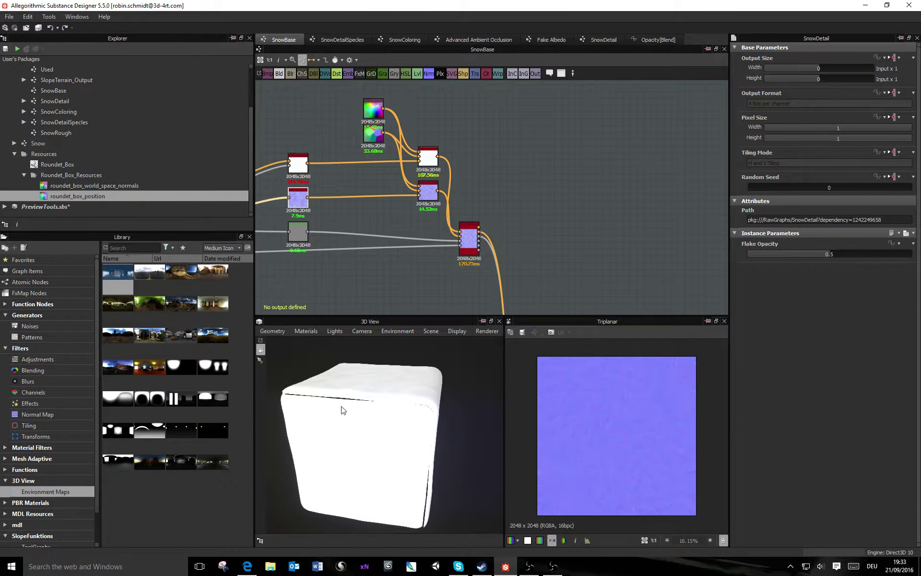
drag(371, 409, 402, 430)
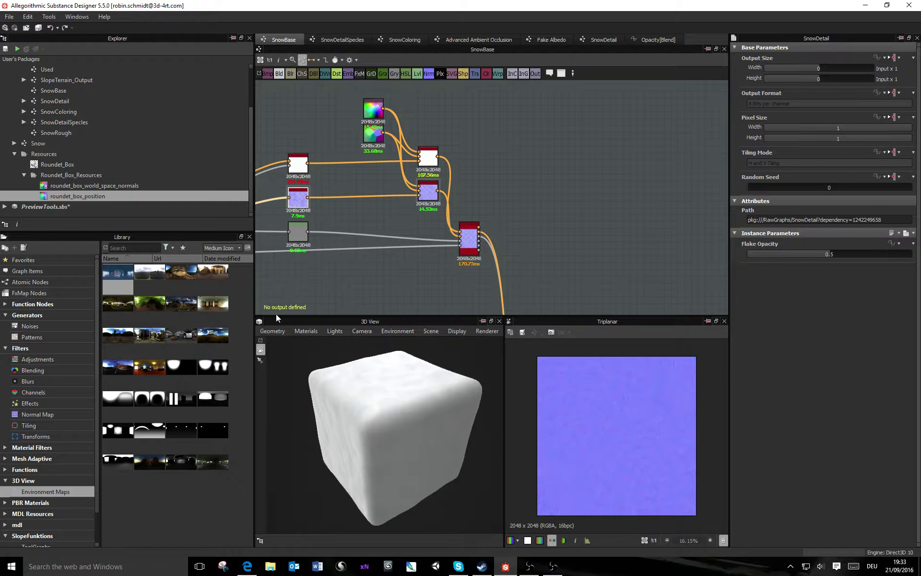
Step: Add a Tri Planar Grayscale node to the graph
right_click(565, 195)
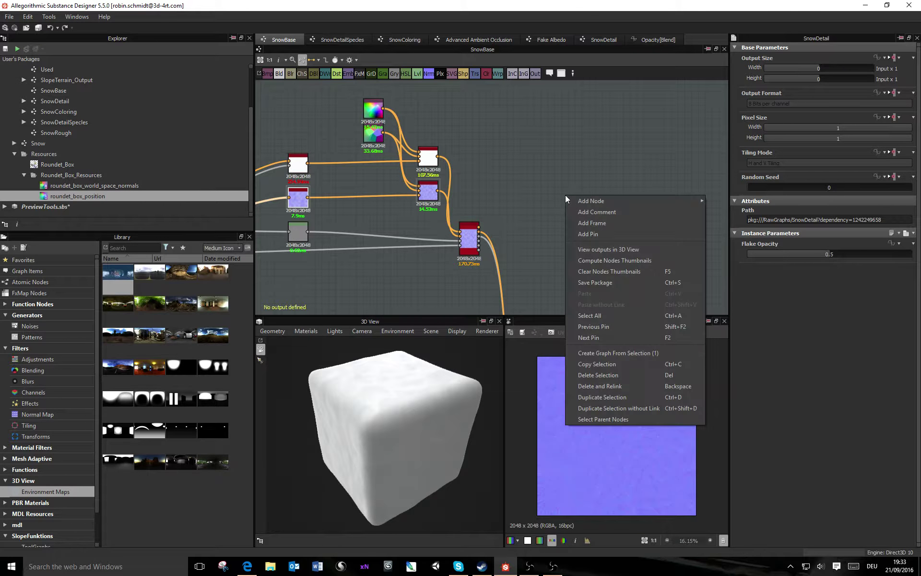
click(547, 153)
key(space)
key(Escape)
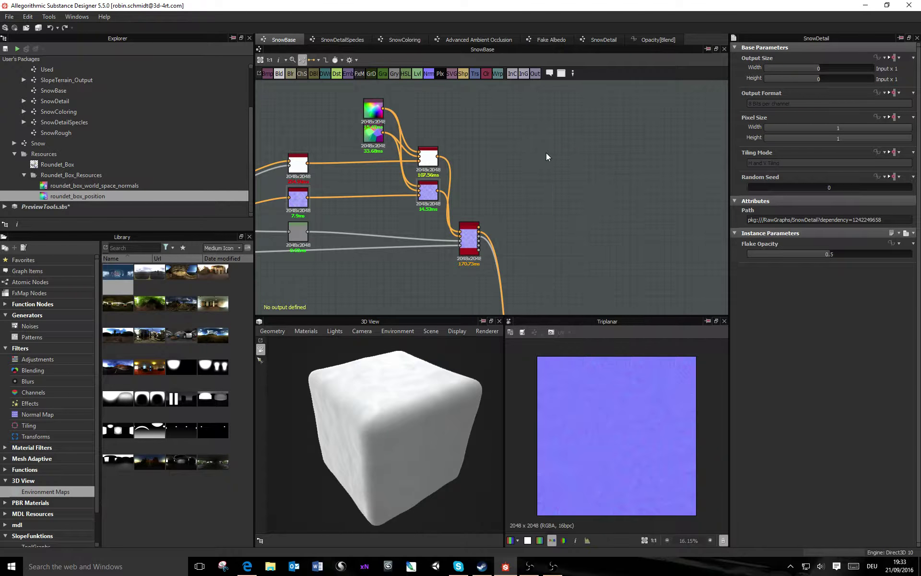
key(space)
text(tri)
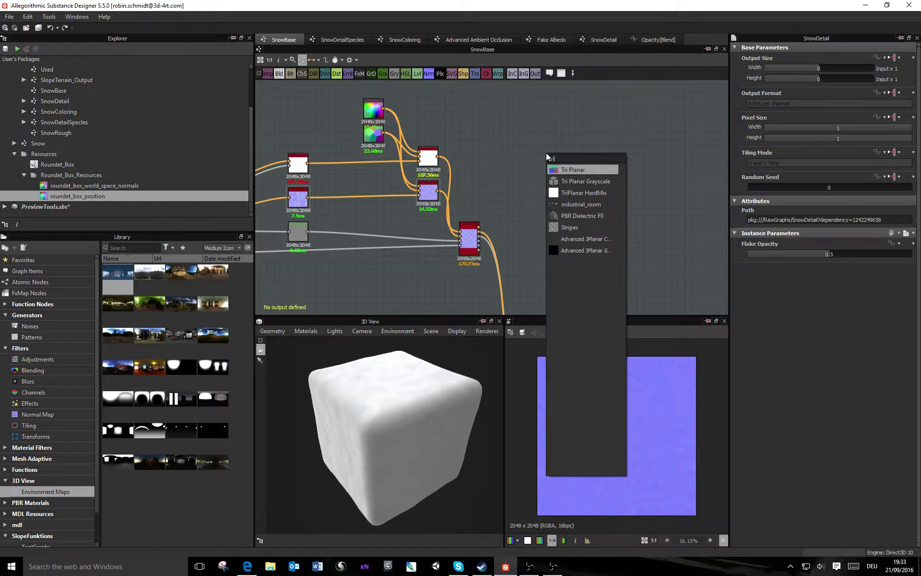
click(577, 182)
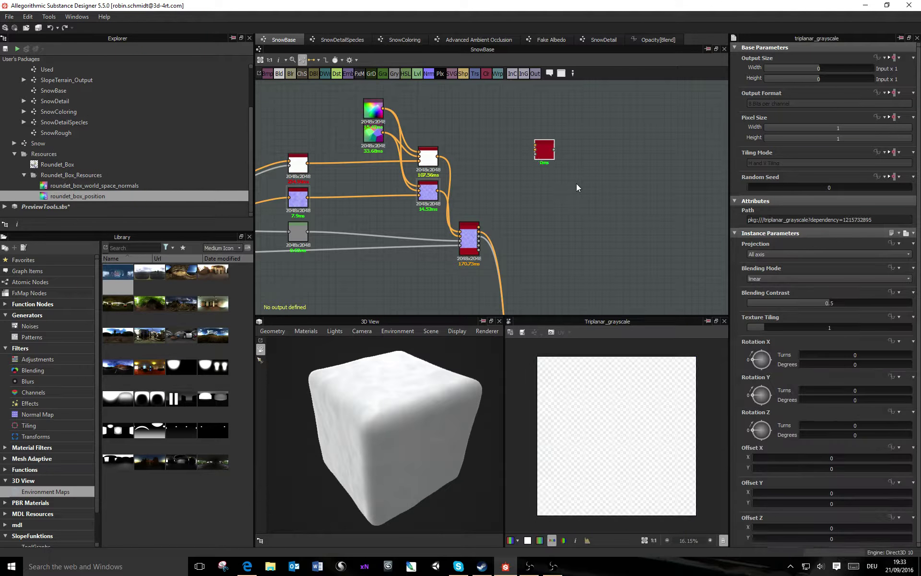
Step: Connect both bitmaps to the Tri Planar Grayscale node and route the Levels output through it into the Base Material's Roughness input
drag(384, 109, 383, 133)
drag(547, 153, 431, 220)
scroll(431, 219, up, 2)
scroll(420, 223, down, 3)
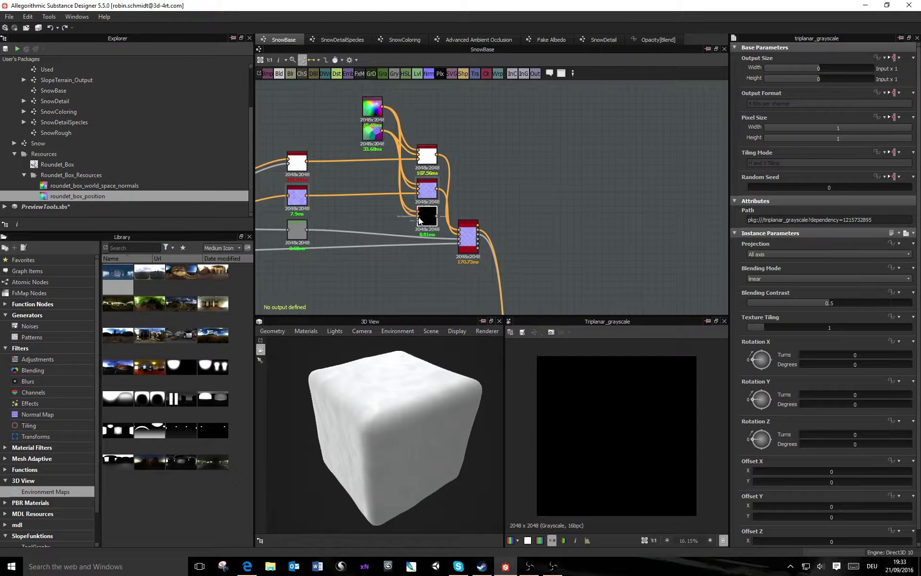
middle_drag(419, 217, 451, 219)
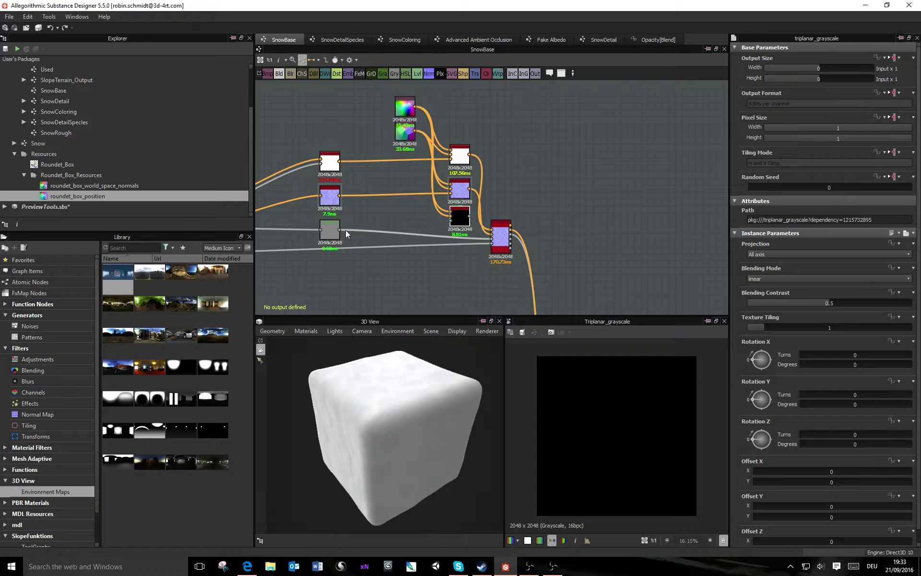
drag(339, 229, 492, 239)
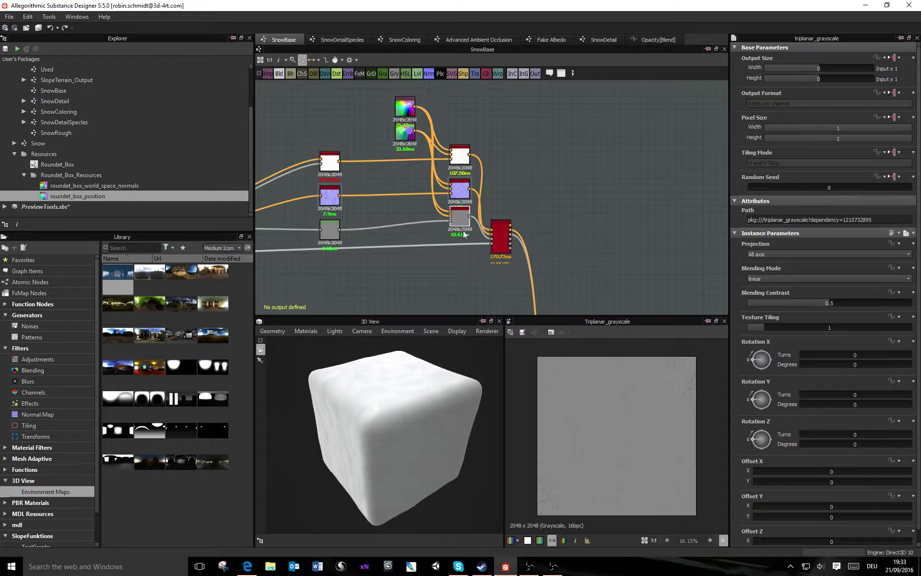
Step: Duplicate the Tri Planar Grayscale node below the first and route the height signal through it into the Base Material's Height input
middle_drag(264, 247, 409, 223)
scroll(439, 210, down, 2)
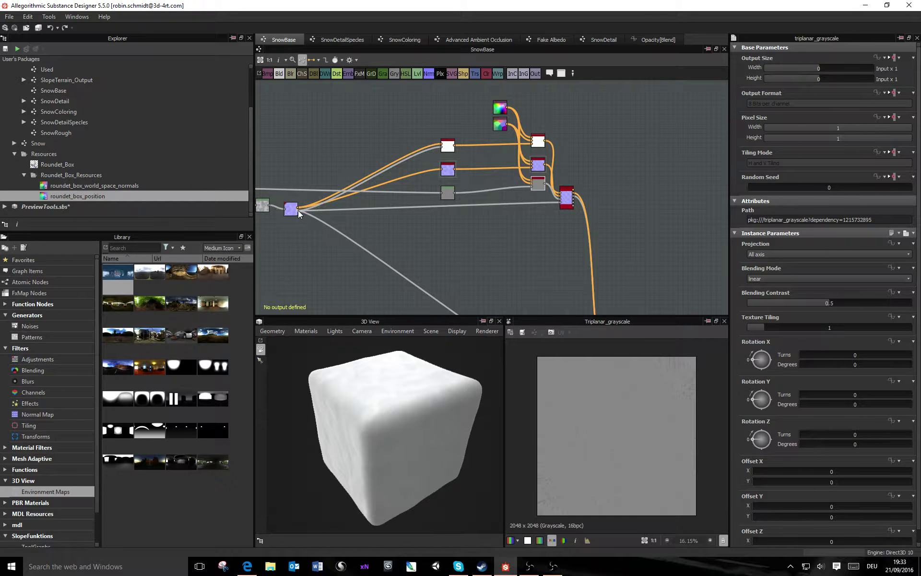
drag(297, 211, 534, 184)
key(ctrl+d)
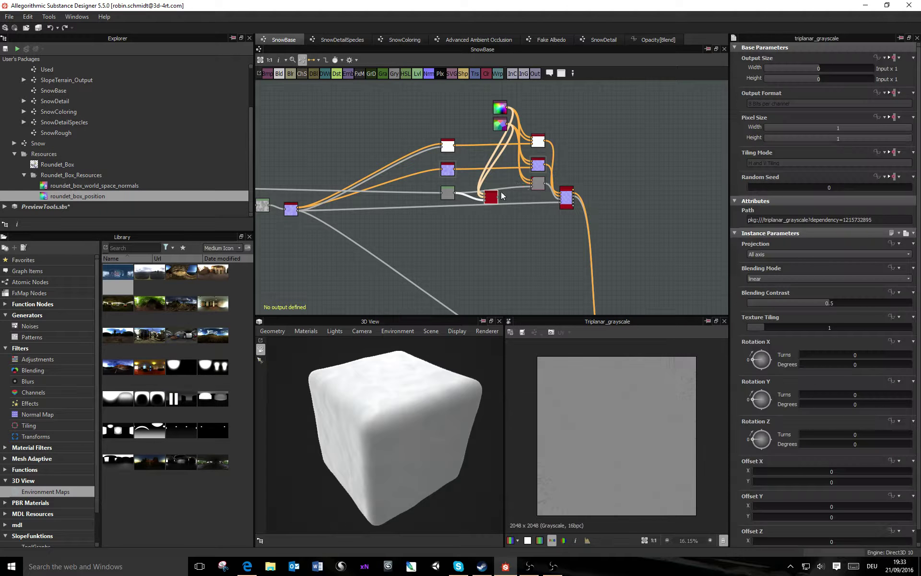
drag(496, 198, 545, 213)
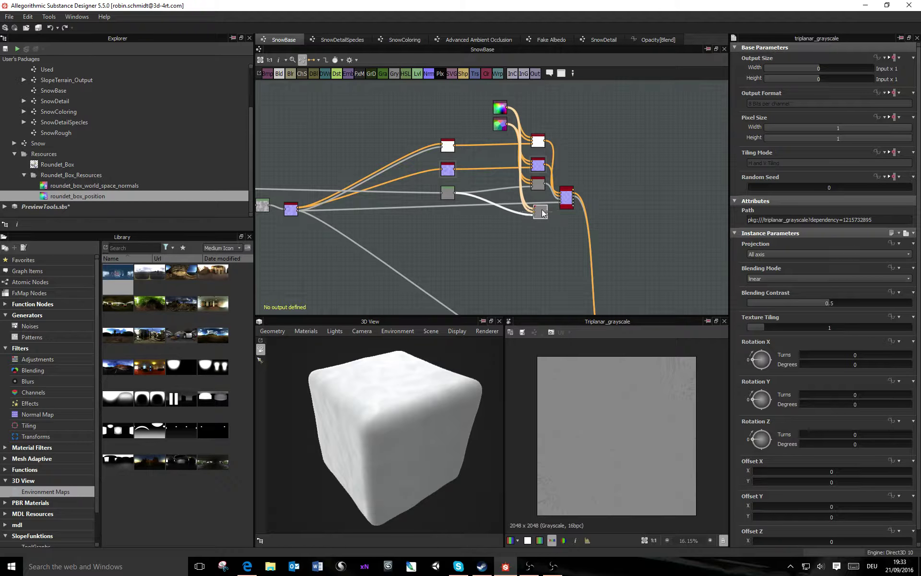
drag(297, 211, 573, 182)
scroll(526, 210, up, 3)
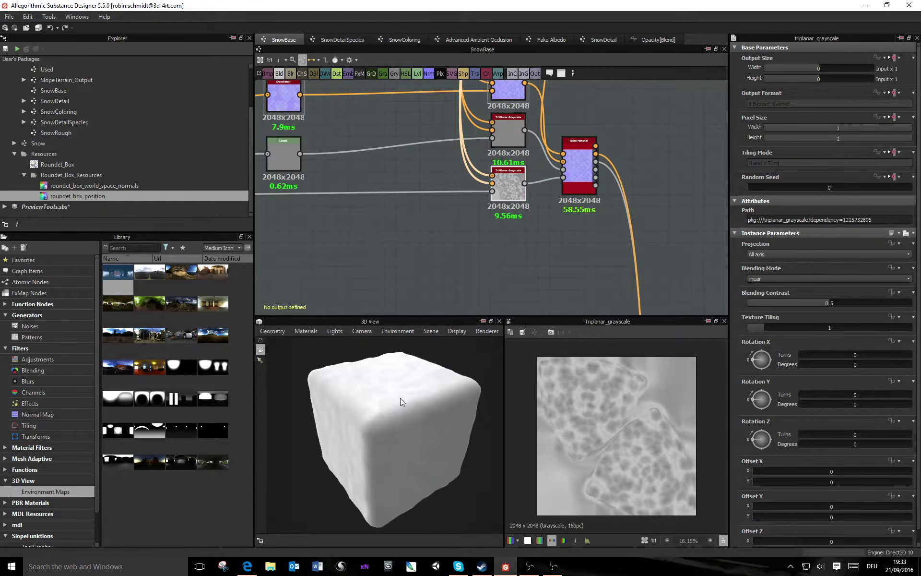
Step: Examine the snow cube's faces and edges from several angles and the seams in the triplanar height map up close
drag(400, 398, 354, 436)
scroll(415, 439, up, 4)
scroll(407, 465, down, 4)
drag(418, 435, 462, 445)
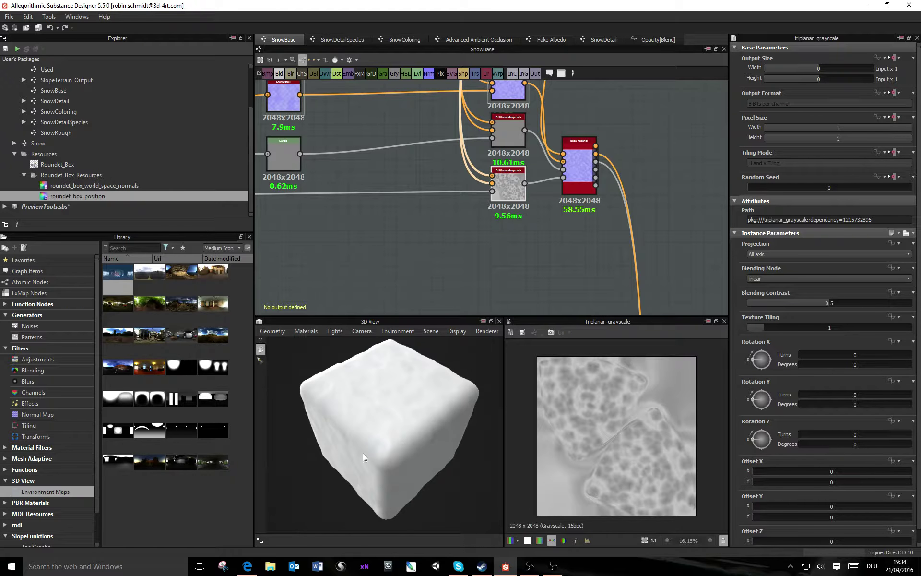
drag(363, 453, 355, 406)
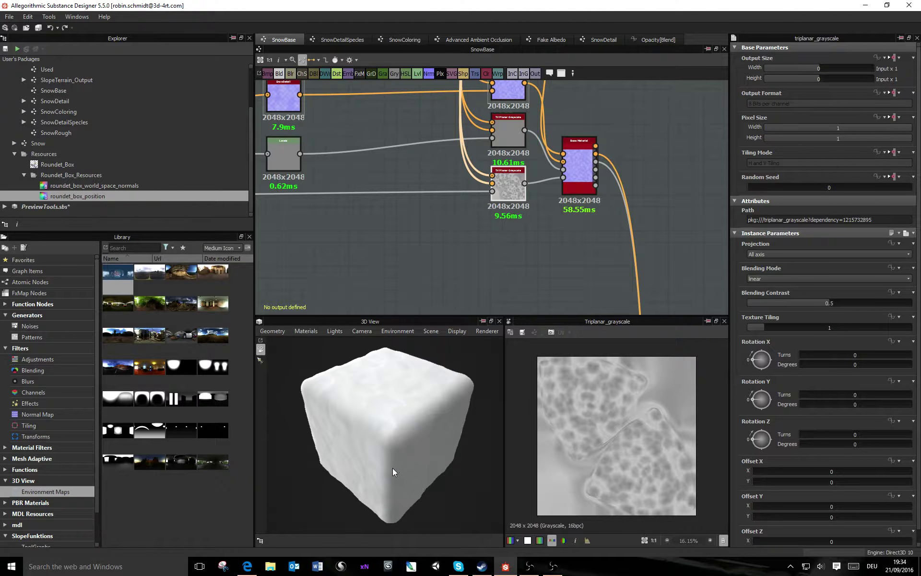
drag(393, 468, 404, 447)
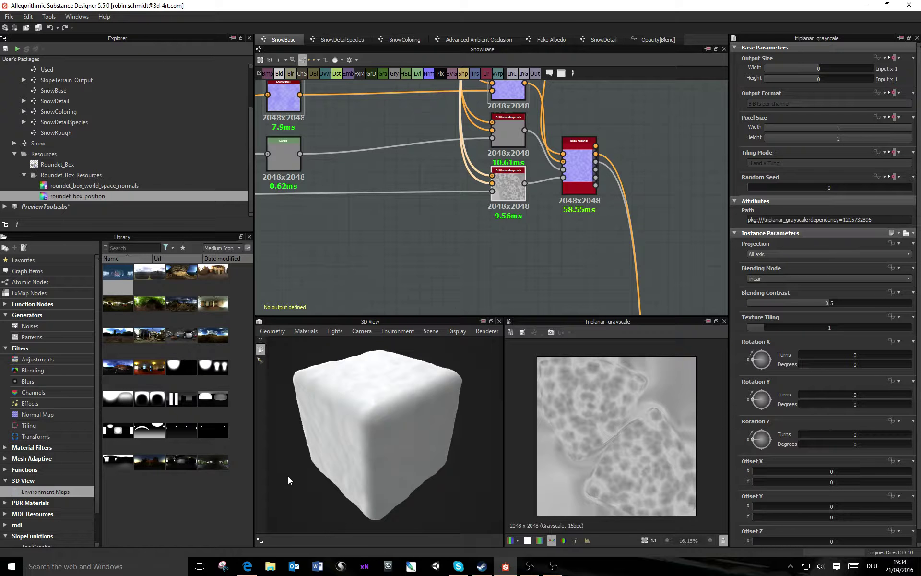
drag(305, 463, 307, 370)
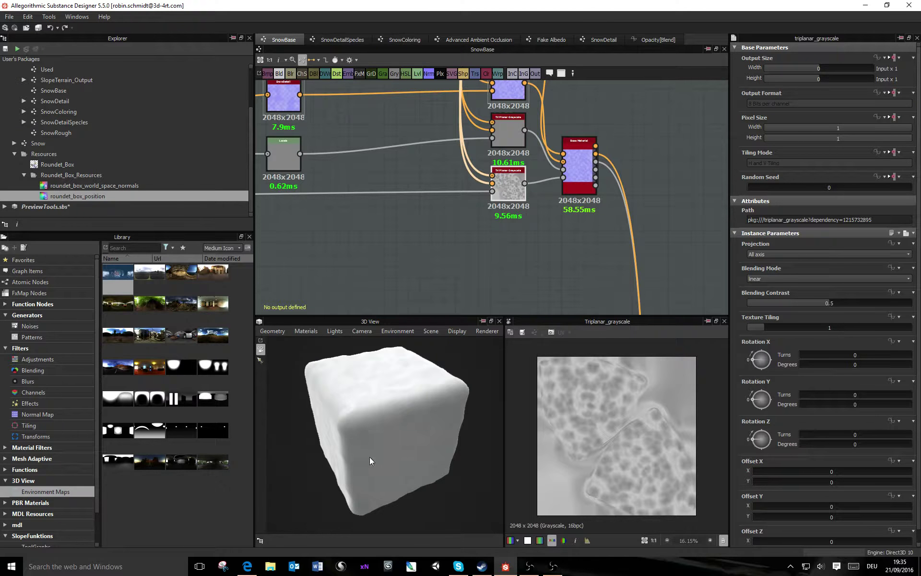
drag(314, 455, 425, 424)
scroll(609, 426, up, 5)
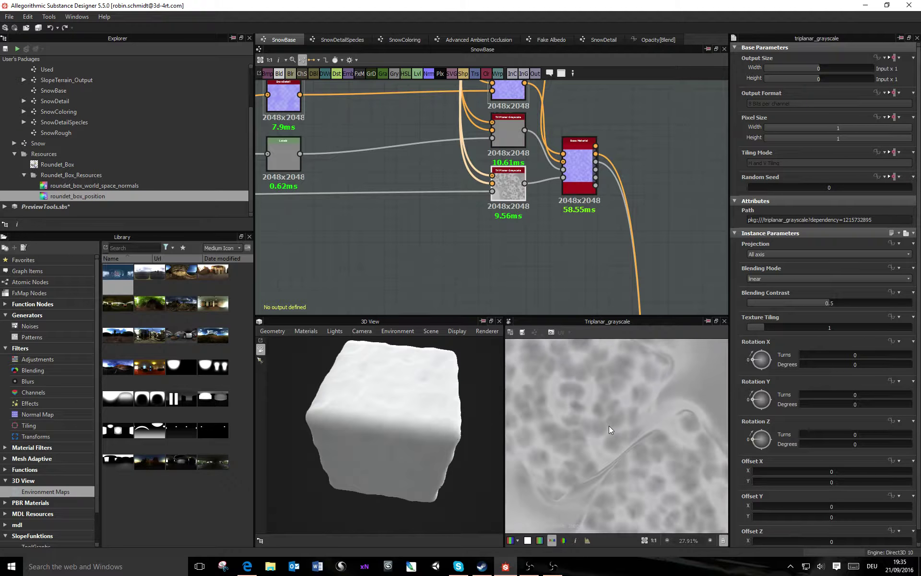
middle_drag(609, 425, 661, 406)
scroll(644, 452, up, 2)
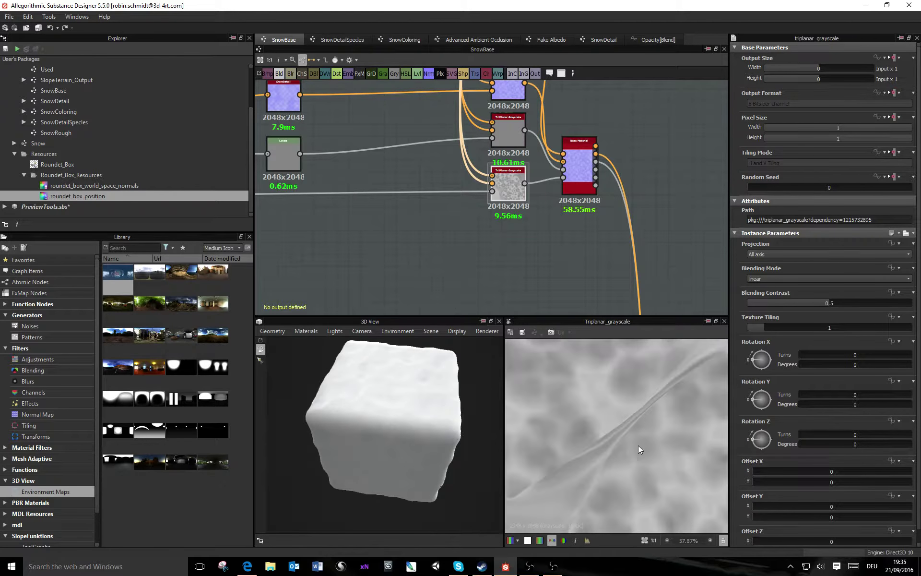
scroll(615, 433, down, 2)
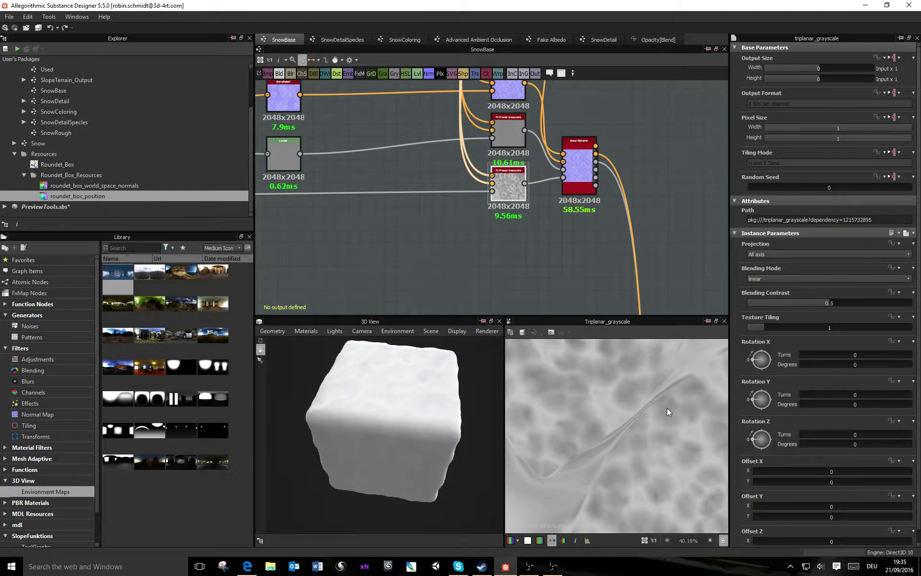
Step: Add a Color Image Input node to the graph and place it above the two bitmap nodes
scroll(667, 408, down, 6)
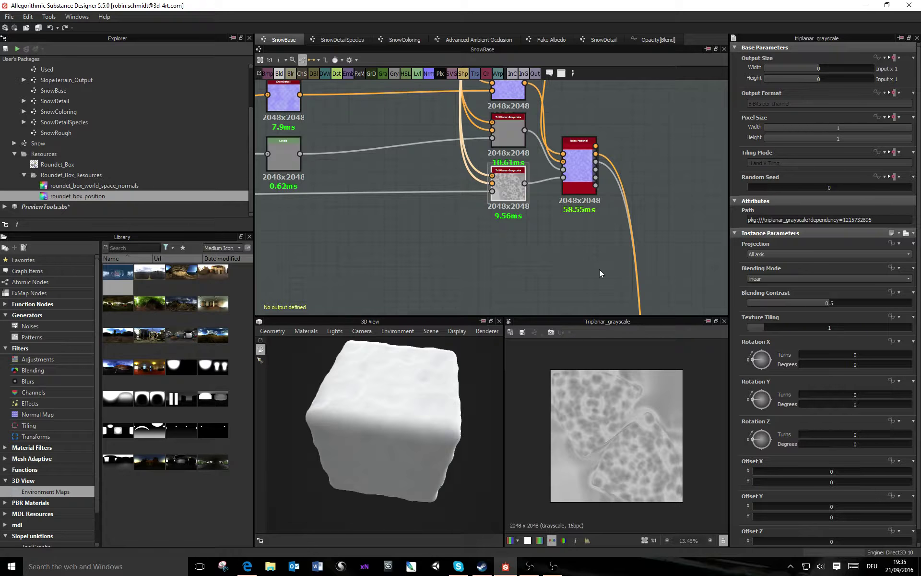
scroll(600, 270, down, 4)
middle_drag(640, 271, 572, 255)
middle_drag(543, 200, 550, 233)
scroll(566, 245, up, 4)
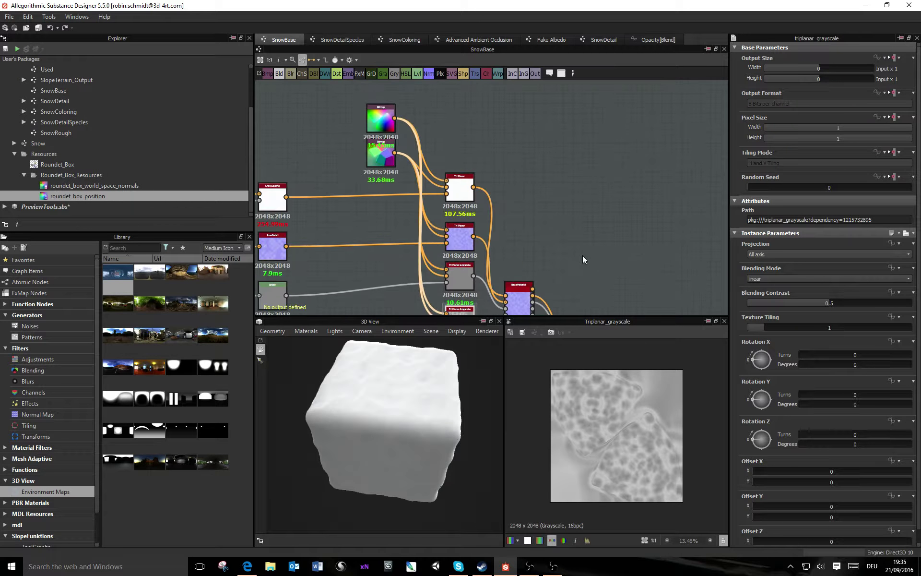
right_click(597, 168)
mouse_move(631, 173)
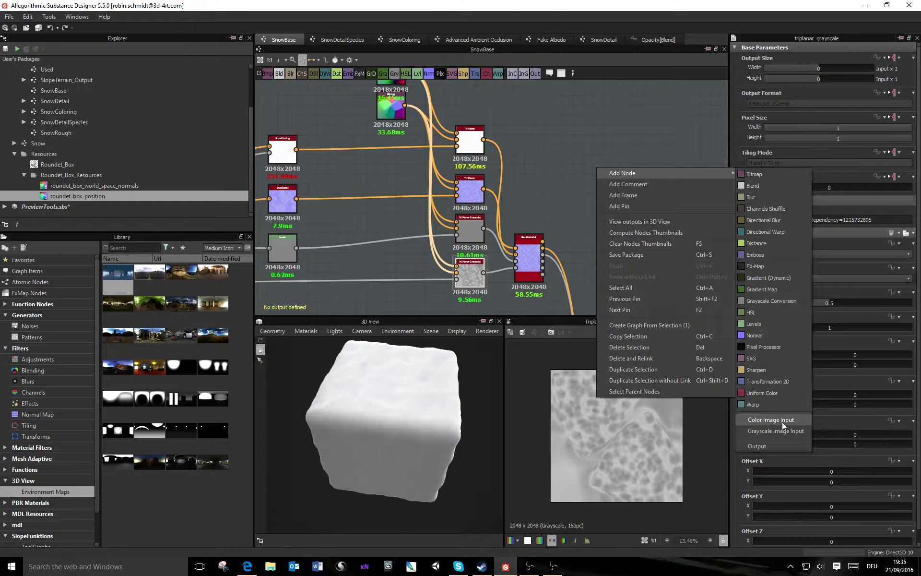
click(782, 422)
middle_drag(560, 186, 637, 278)
drag(672, 269, 543, 127)
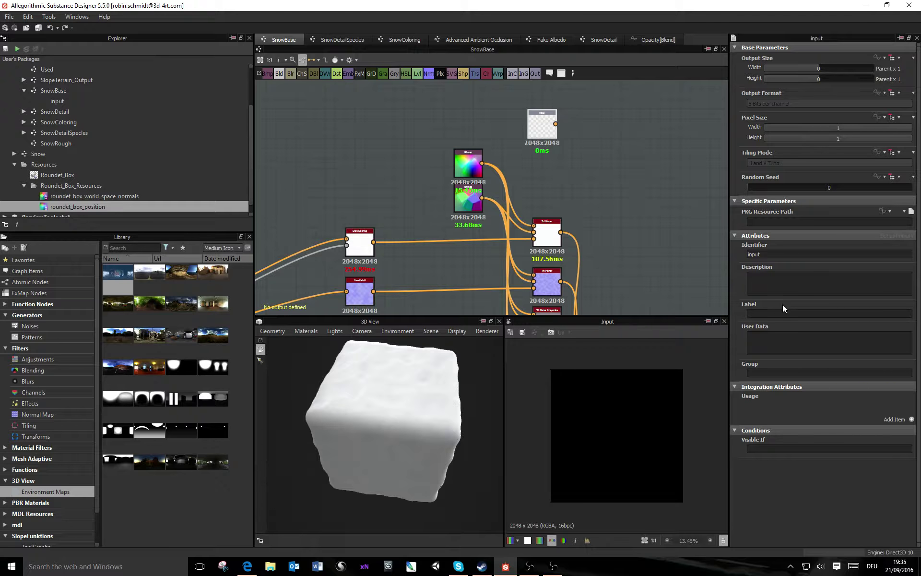
Step: Add a usage entry to the new input node and set it to normalWS with RGBA channels
click(912, 419)
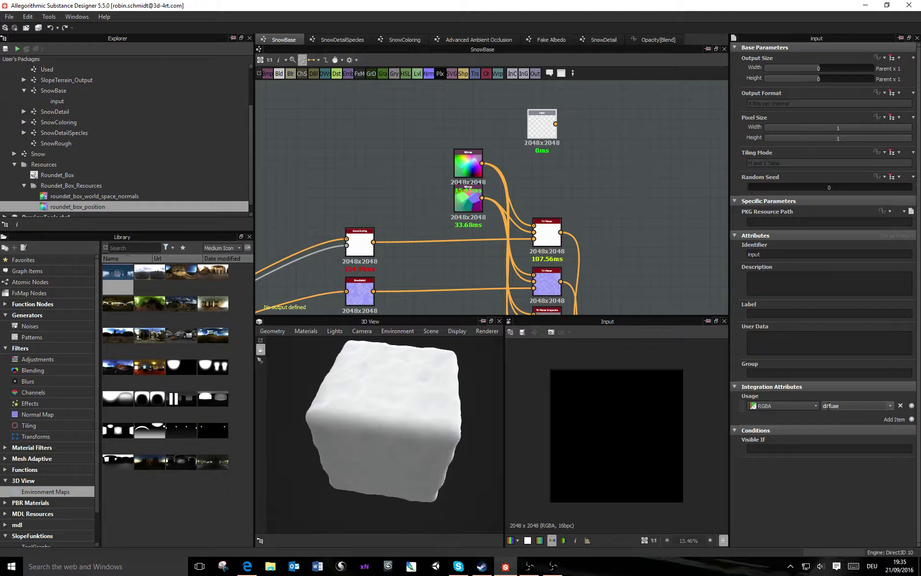
click(894, 407)
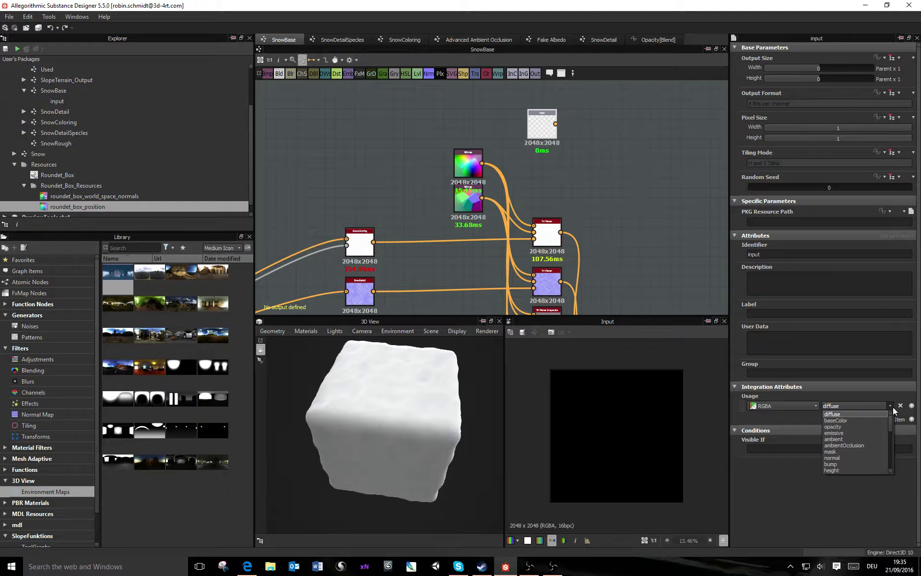
scroll(883, 425, down, 5)
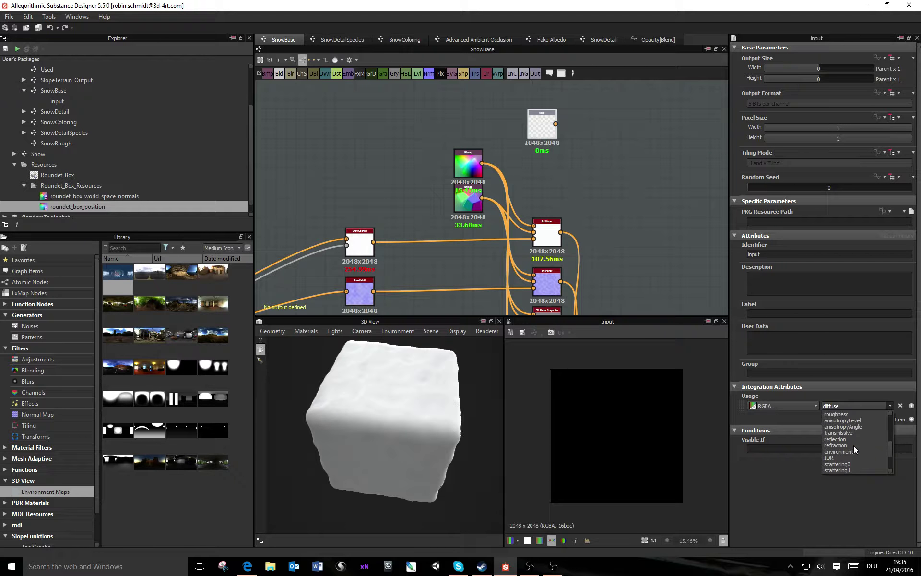
scroll(855, 446, down, 3)
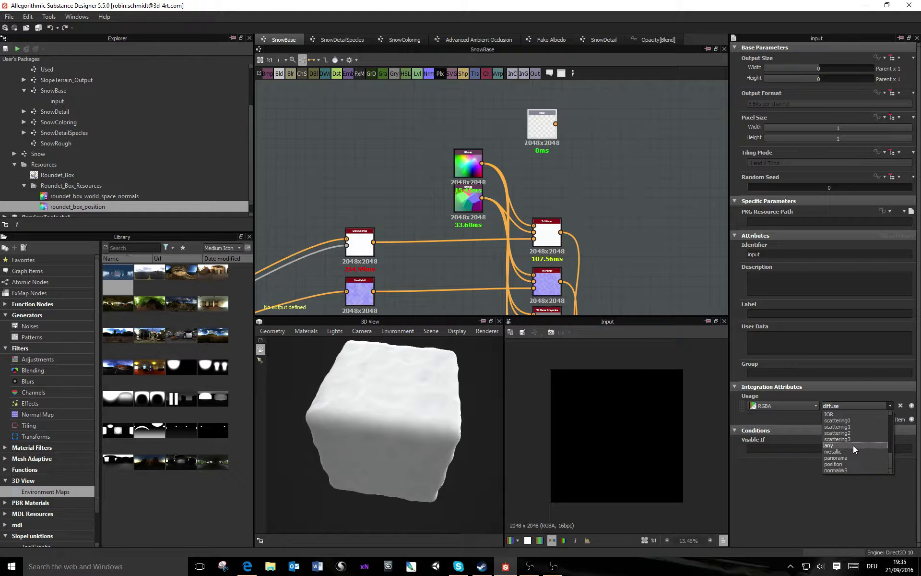
click(842, 471)
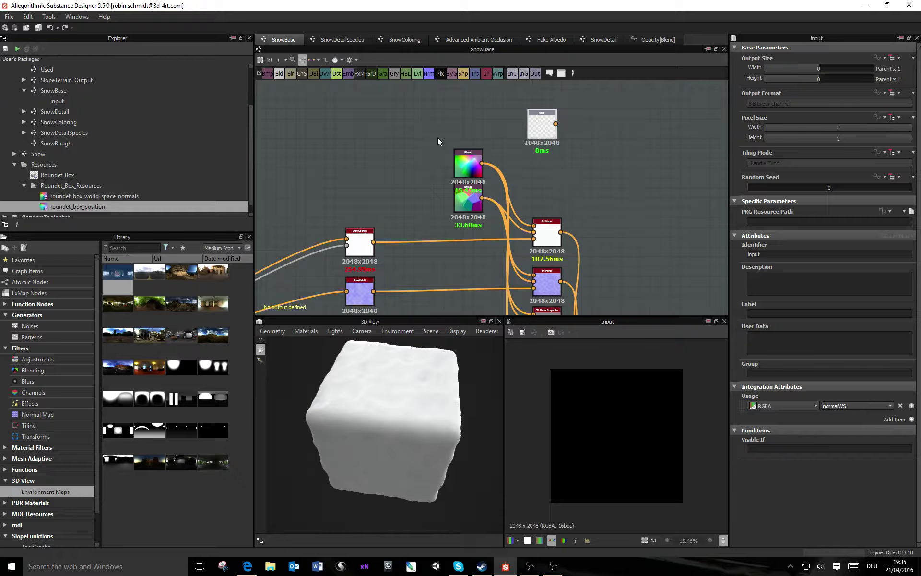
Step: Move the two bitmap nodes away from the Tri Planar nodes, space them apart vertically, and reposition the input node
drag(410, 126, 464, 212)
drag(467, 204, 407, 169)
click(538, 125)
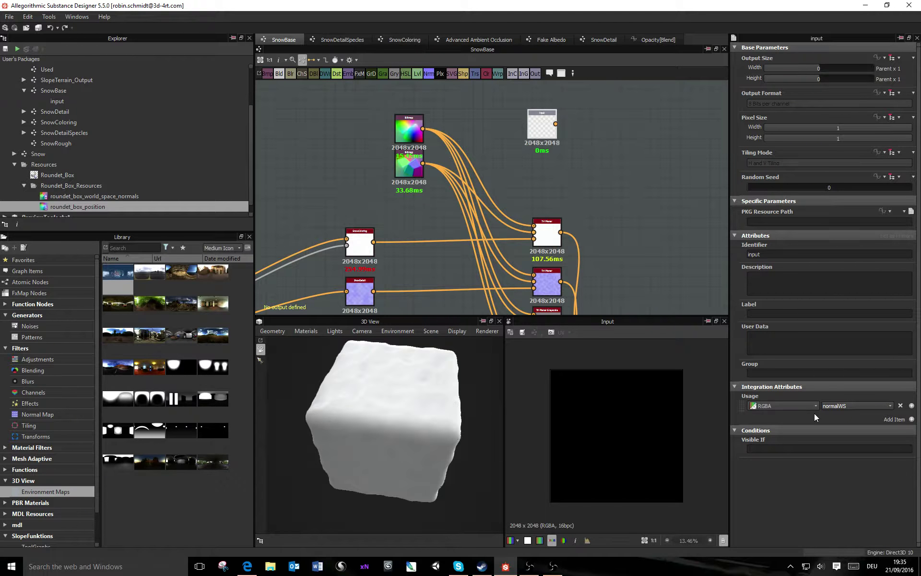
drag(407, 132, 404, 113)
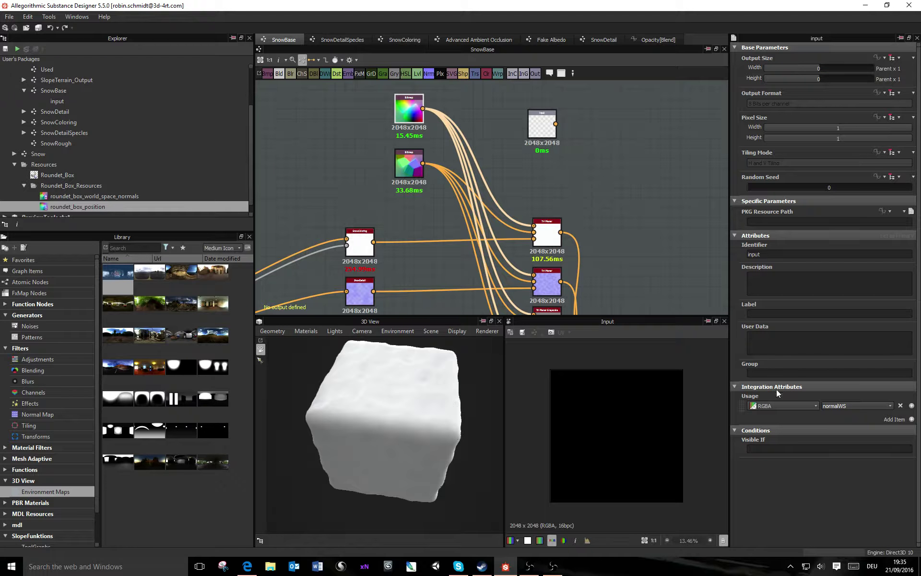
drag(410, 170, 361, 176)
drag(542, 130, 537, 120)
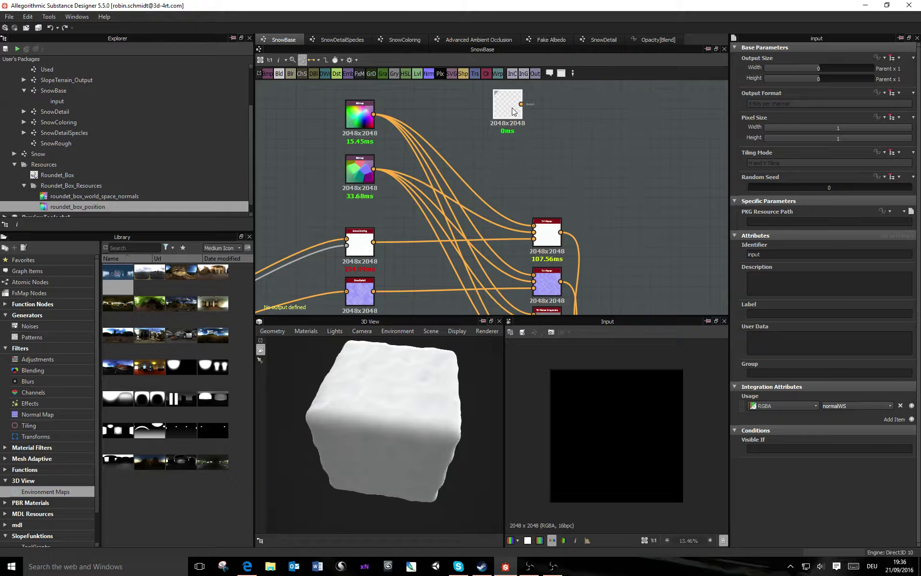
Step: Duplicate the input node with its normalWS usage and place the copy directly below the original
key(ctrl+c)
key(ctrl+v)
drag(496, 192, 510, 154)
click(875, 408)
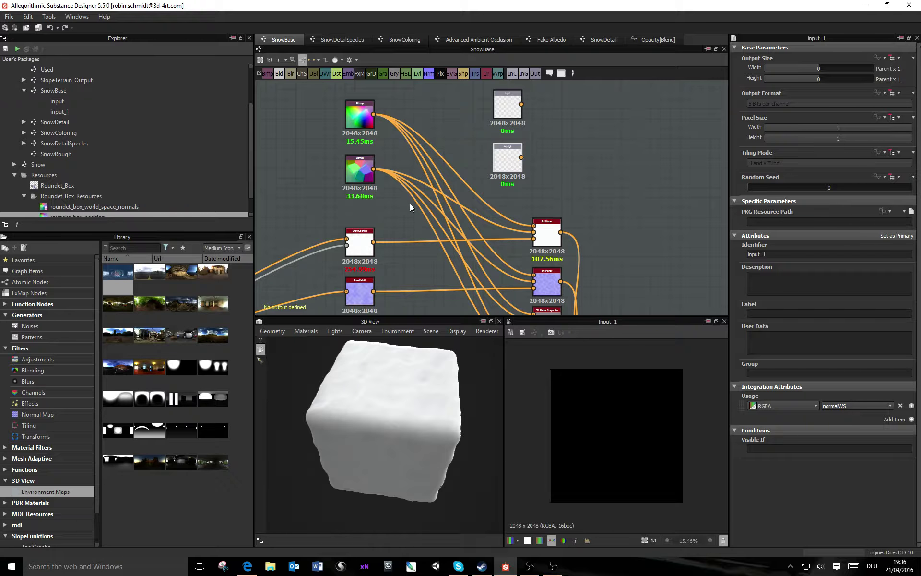
Step: Set the usage of the upper, original input node to position
scroll(598, 284, up, 3)
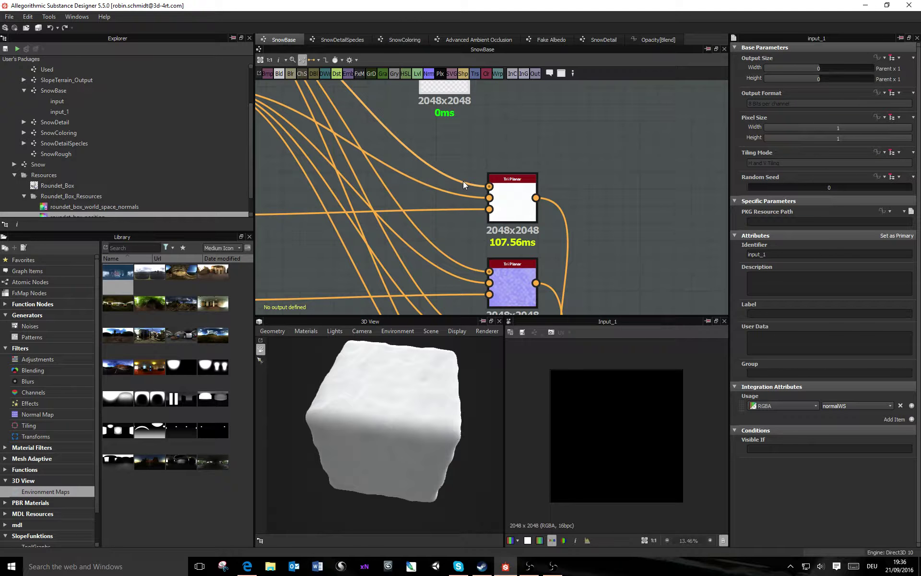
middle_drag(427, 169, 545, 304)
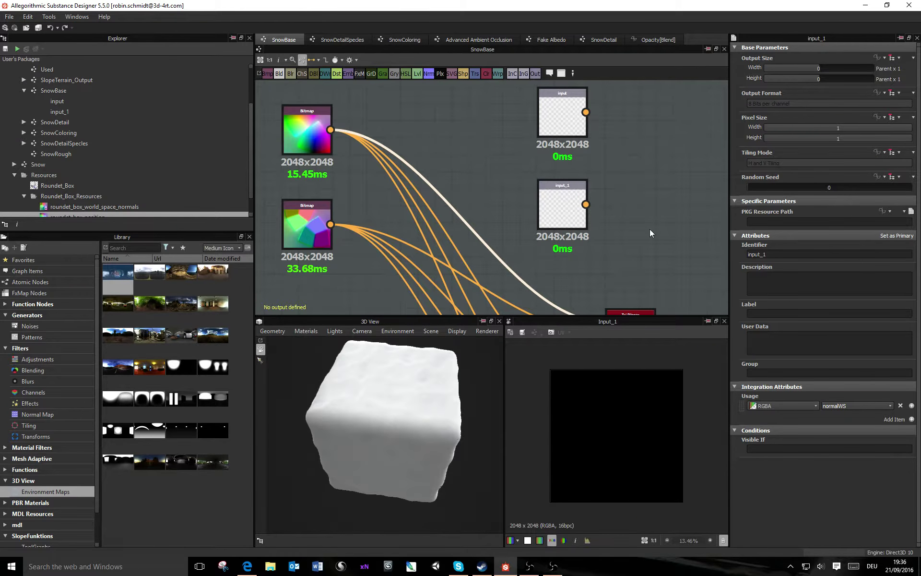
middle_drag(649, 229, 626, 240)
click(545, 134)
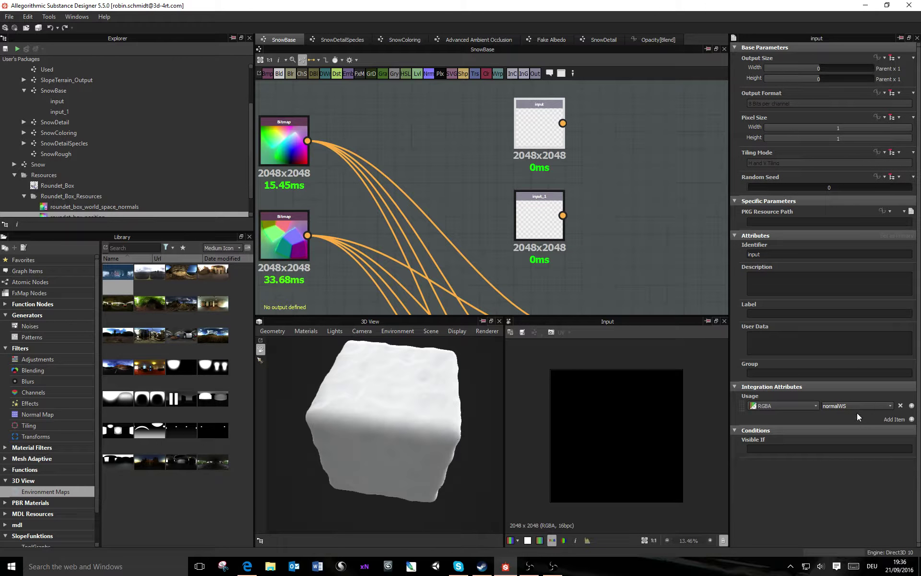
click(890, 405)
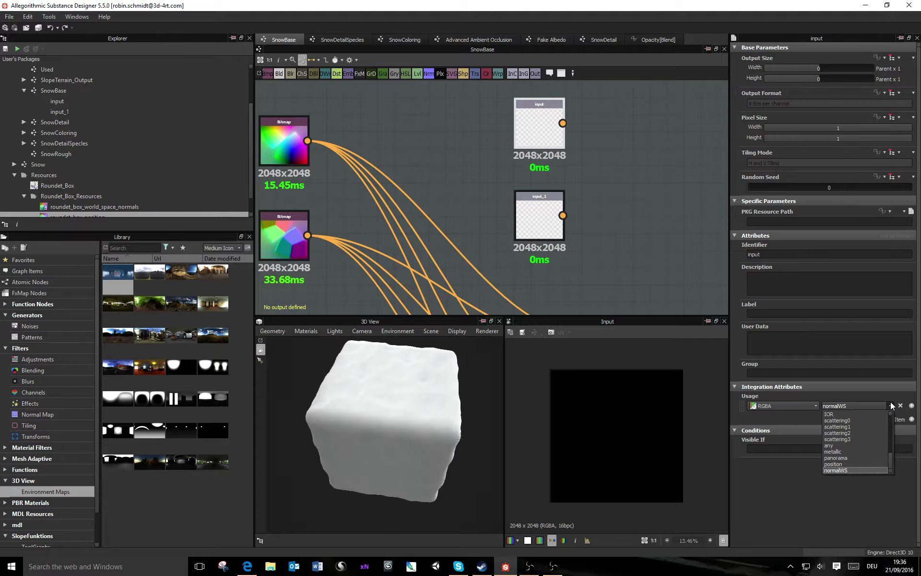
click(848, 466)
Step: Transfer all outgoing connections from the position and normal bitmaps to the matching input nodes and place the inputs beside the bitmaps
scroll(532, 239, down, 2)
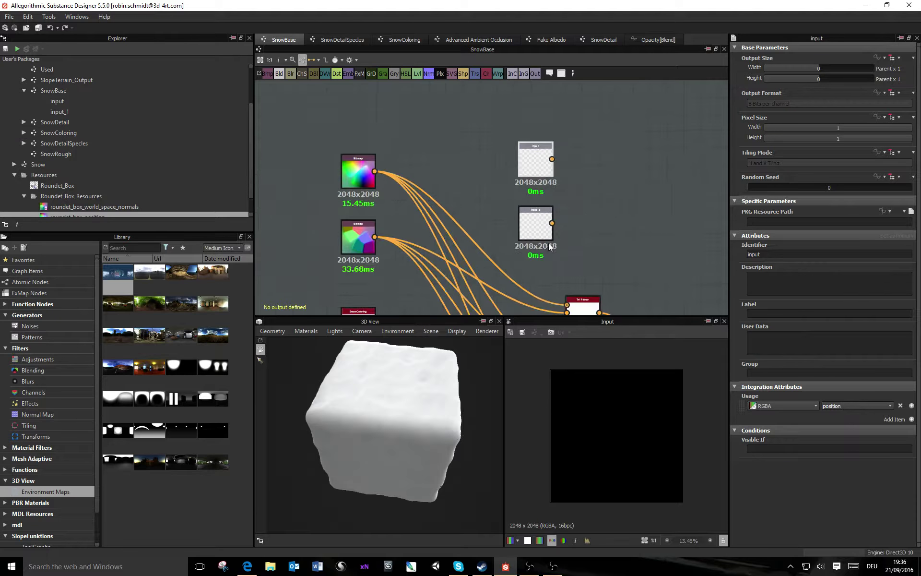
middle_drag(526, 239, 484, 184)
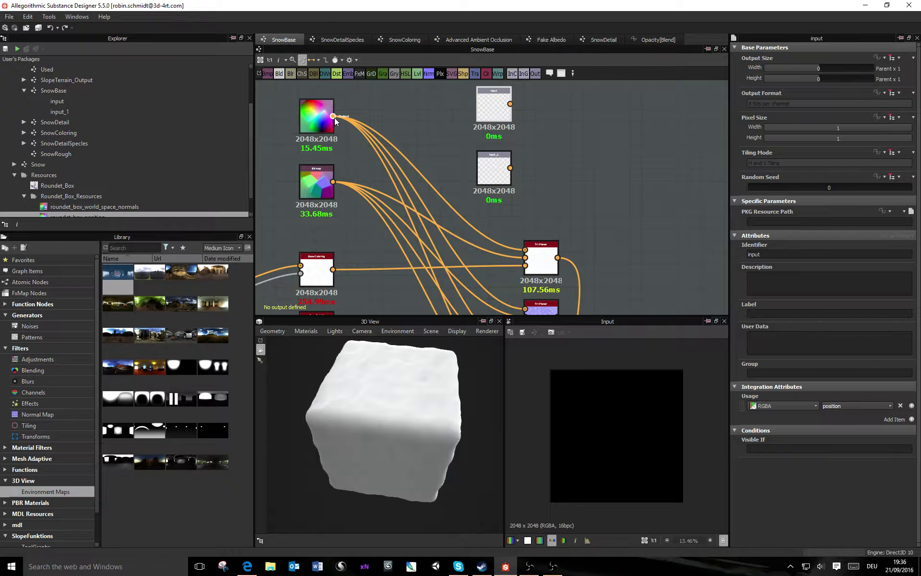
shift+drag(334, 117, 508, 105)
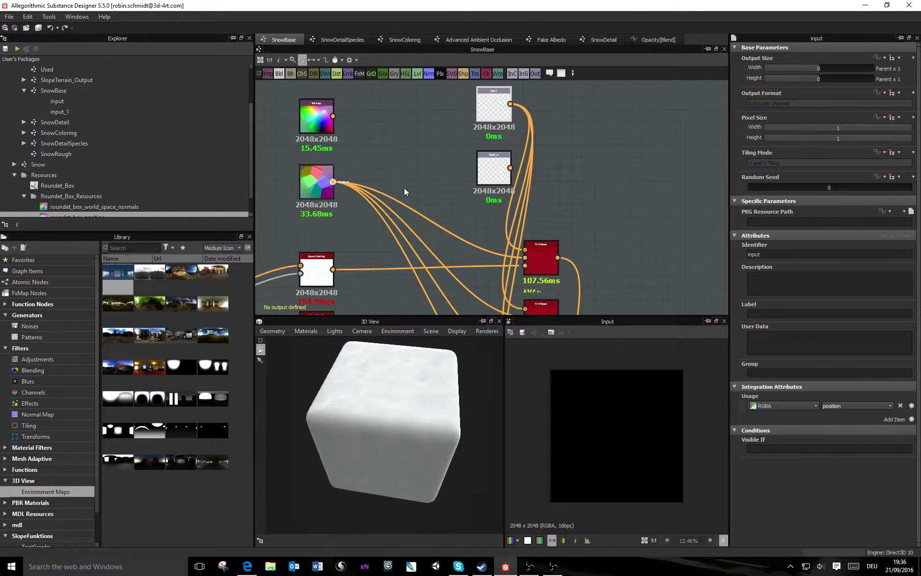
shift+drag(334, 183, 513, 172)
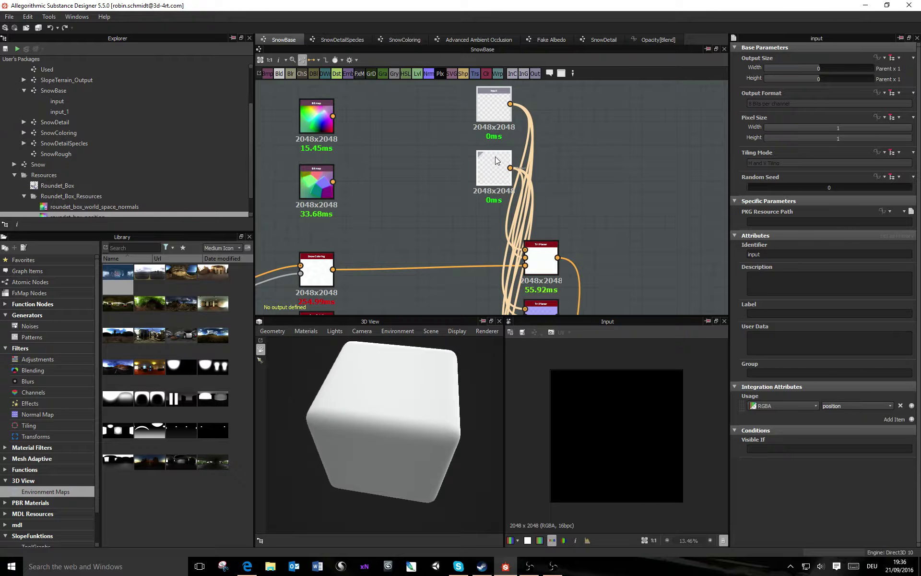
drag(494, 168, 387, 182)
click(480, 178)
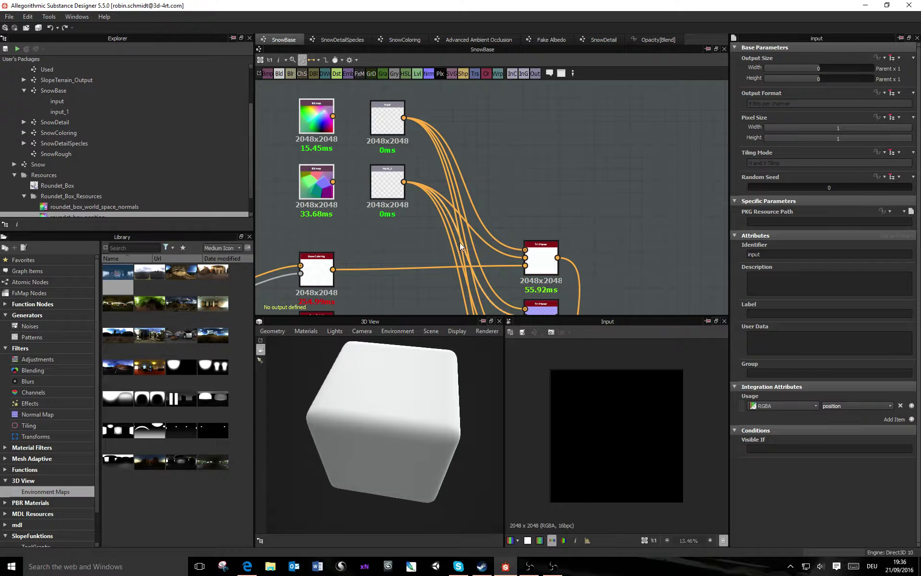
Step: Add an Output node to the graph and place it beyond the Base Material node
scroll(561, 276, down, 5)
key(space)
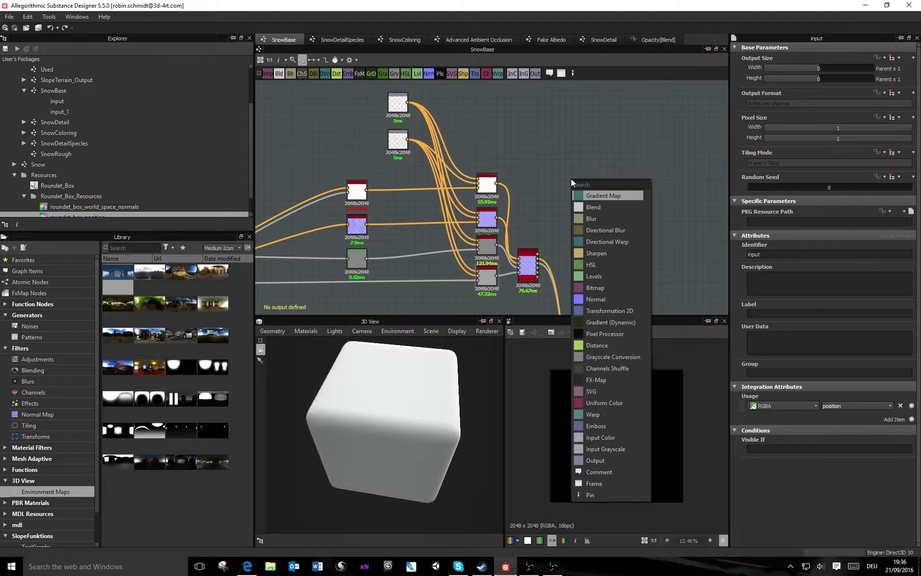
text(out)
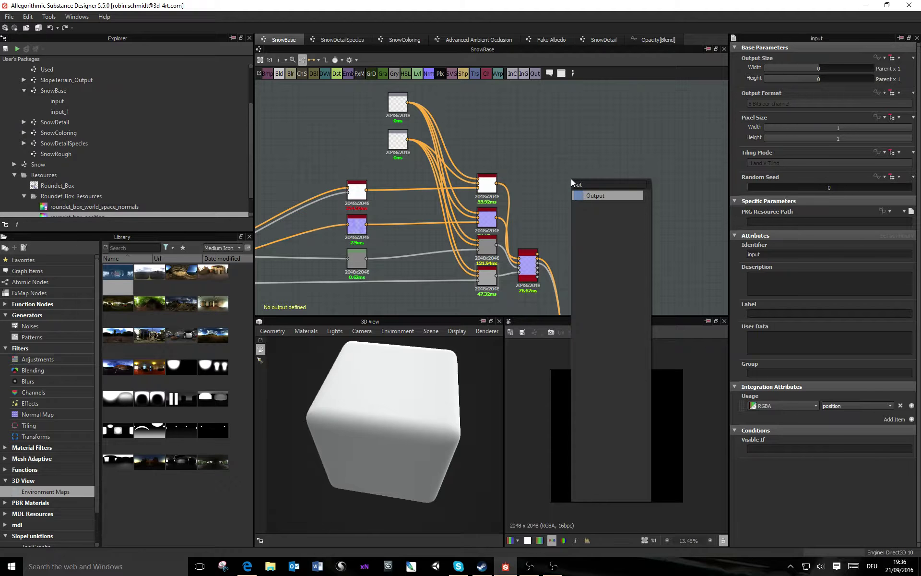
click(596, 198)
scroll(561, 182, up, 4)
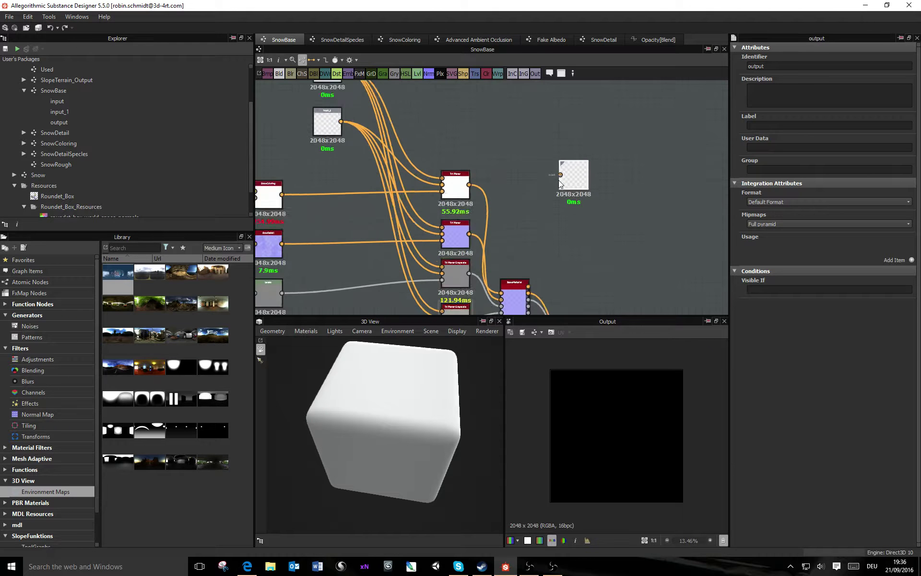
drag(591, 182, 643, 216)
scroll(642, 217, down, 3)
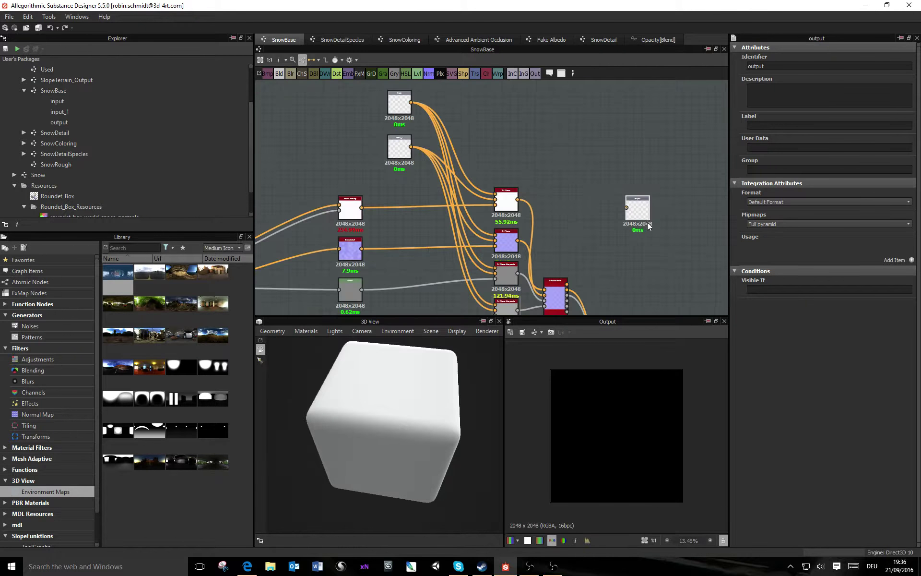
middle_drag(642, 217, 600, 168)
scroll(601, 169, down, 1)
drag(605, 165, 616, 216)
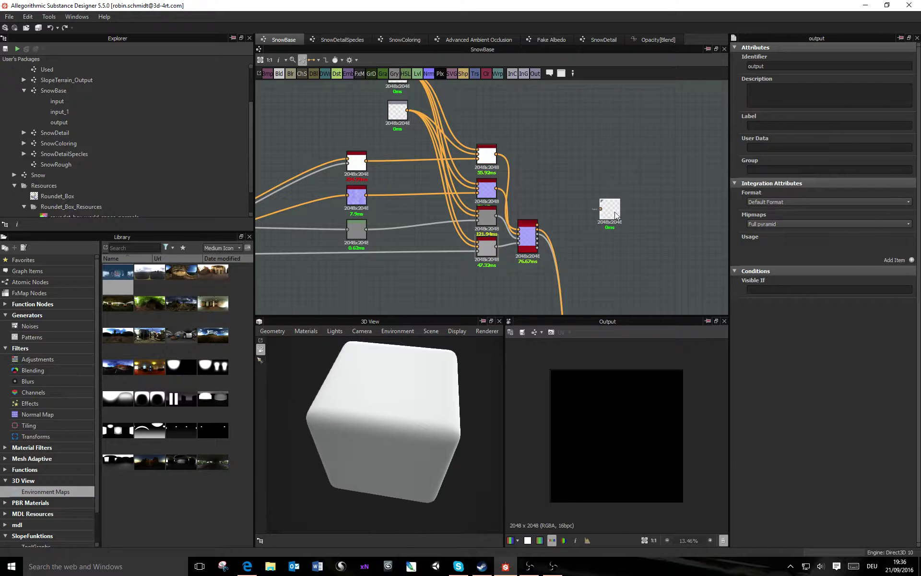
Step: Give the Output node two RGBA usages, diffuse and baseColor
click(911, 259)
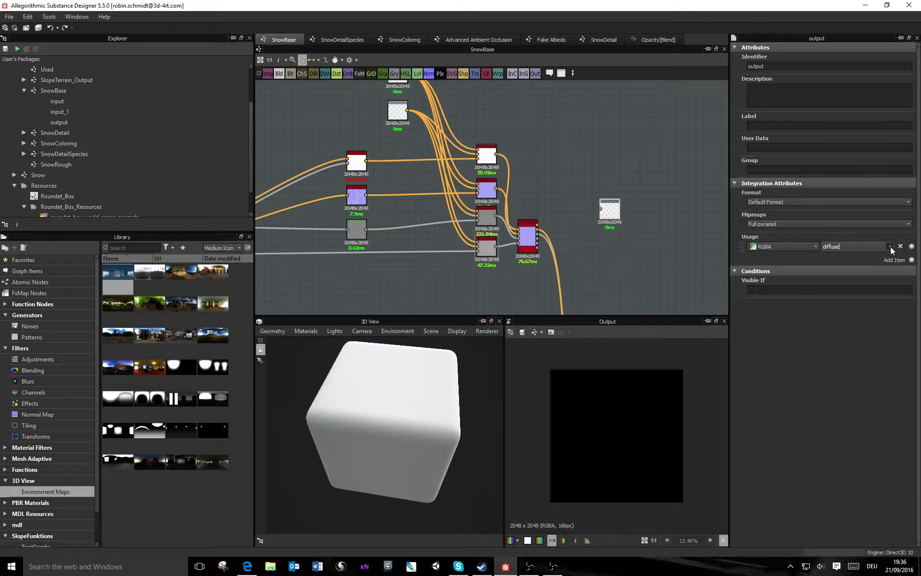
click(891, 247)
click(891, 247)
click(911, 247)
click(890, 258)
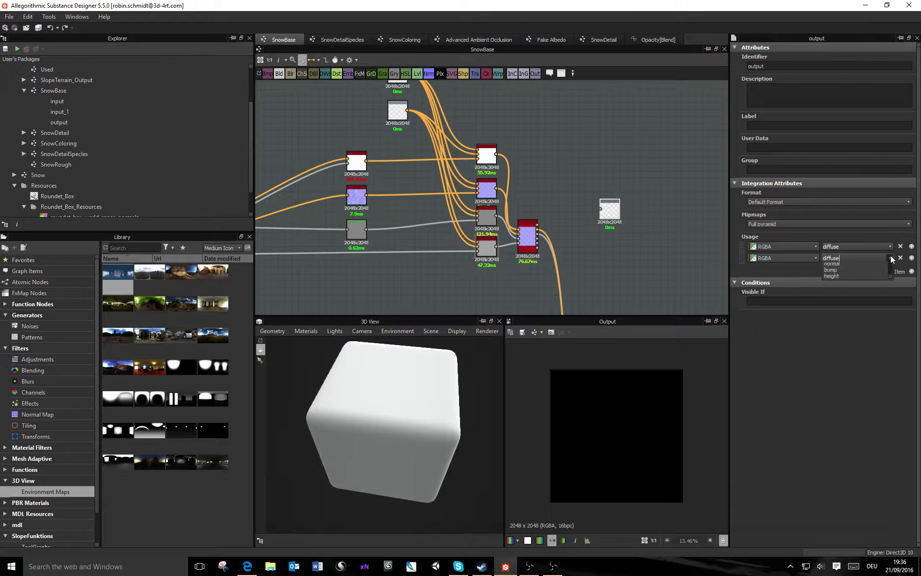
click(856, 273)
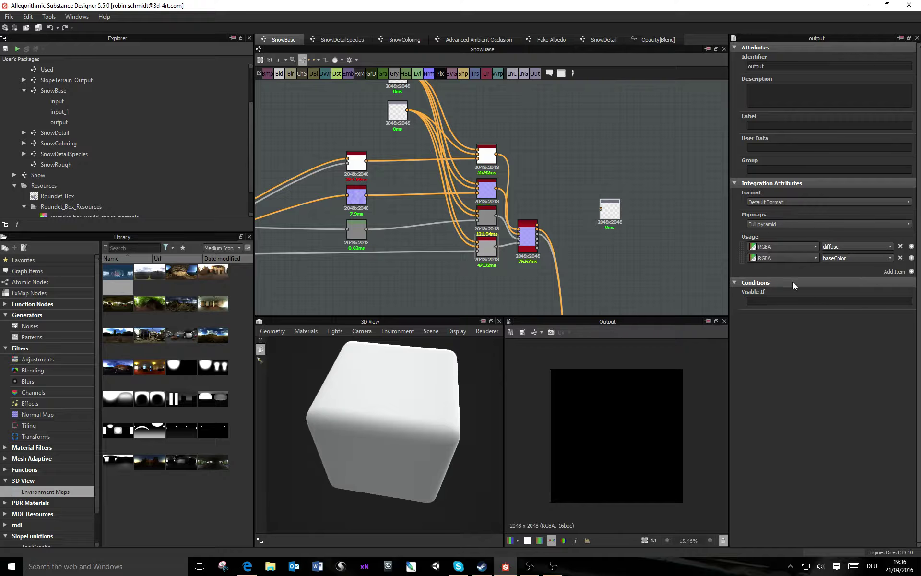
Step: Connect the Base Material's Base Color output to the Output node and reposition that node with space around it
scroll(547, 221, up, 3)
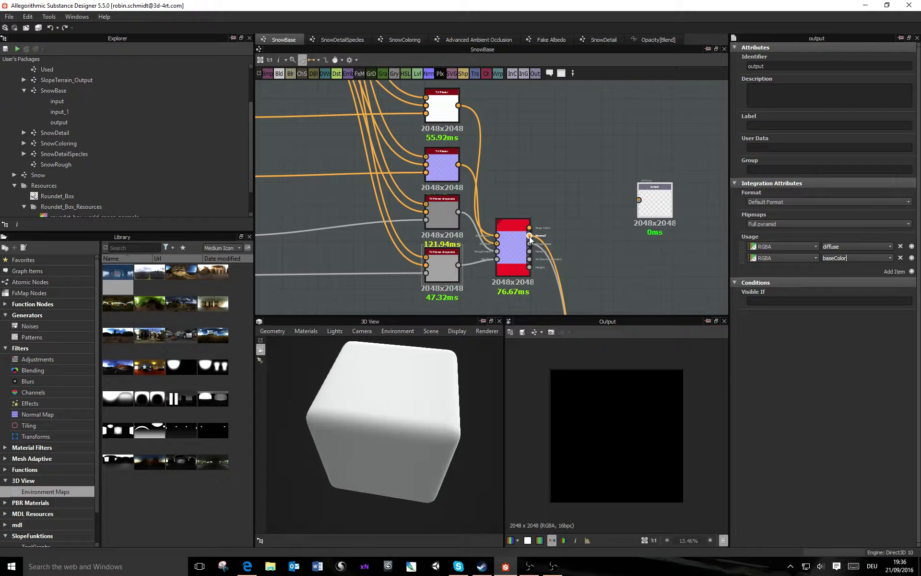
scroll(529, 229, up, 3)
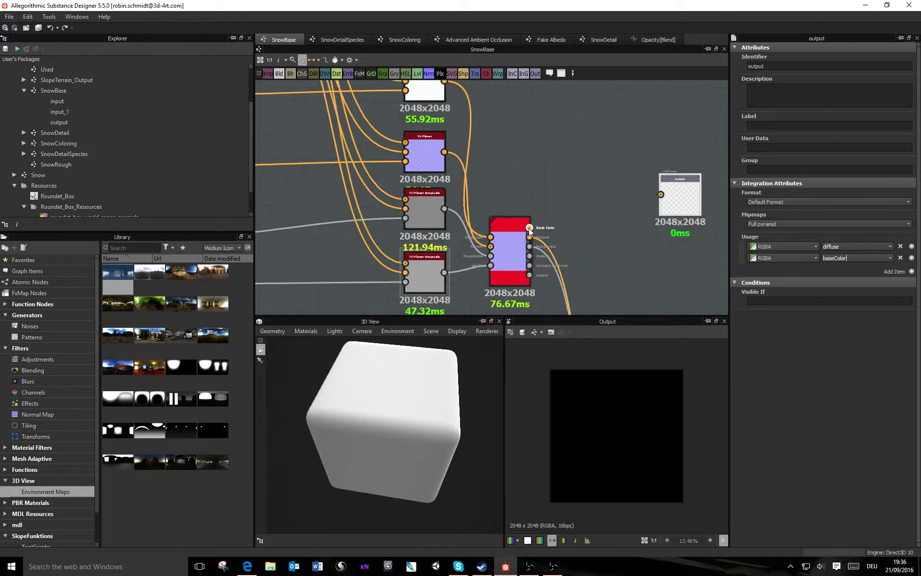
drag(530, 228, 719, 180)
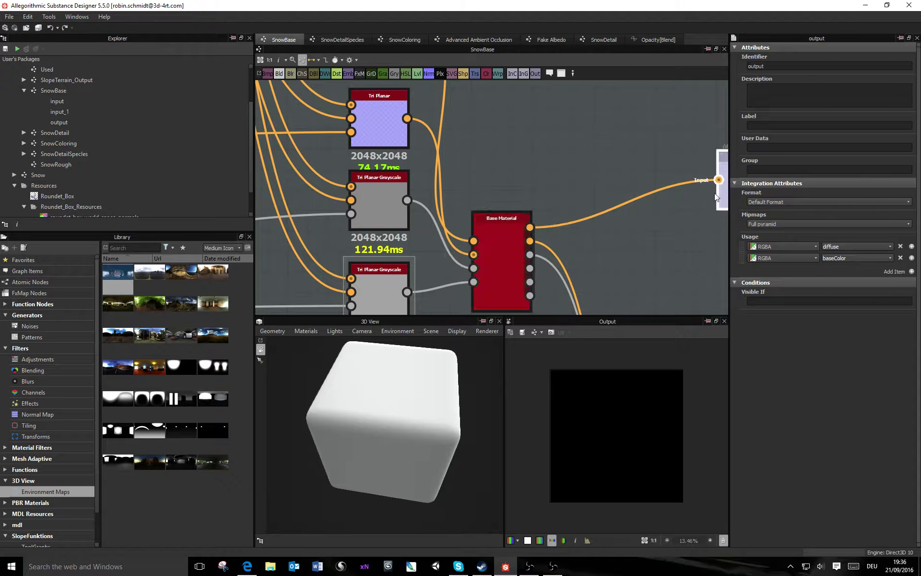
middle_drag(715, 193, 602, 180)
scroll(620, 193, down, 2)
drag(621, 192, 635, 235)
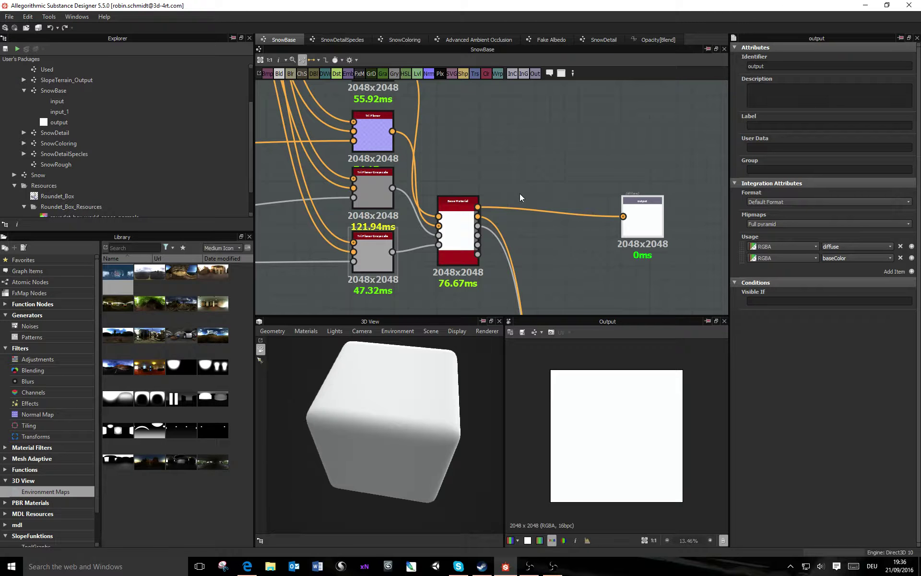
drag(650, 223, 664, 187)
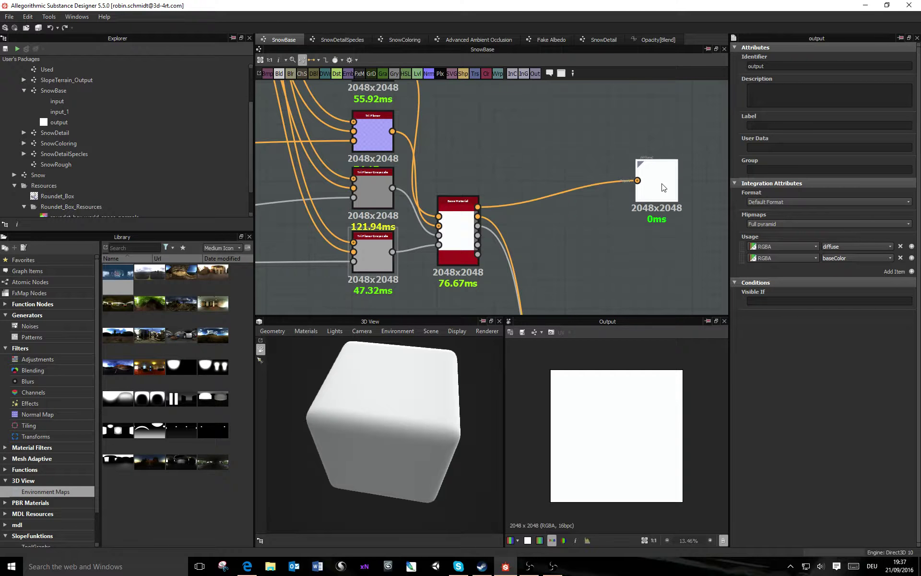
key(ctrl+c)
key(ctrl+v)
drag(490, 191, 672, 260)
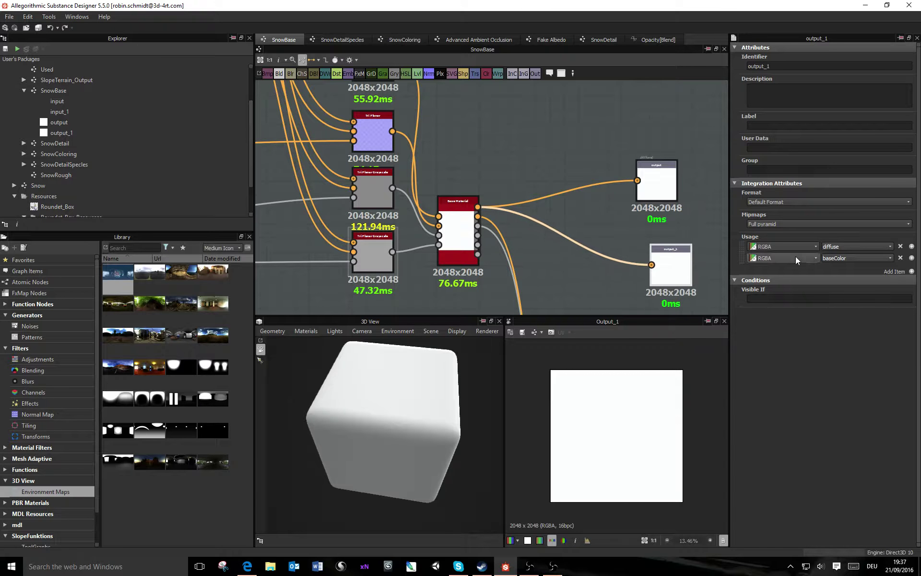
key(Delete)
Step: Add a second Output node below the first one and give it an RGBA usage of normal
key(space)
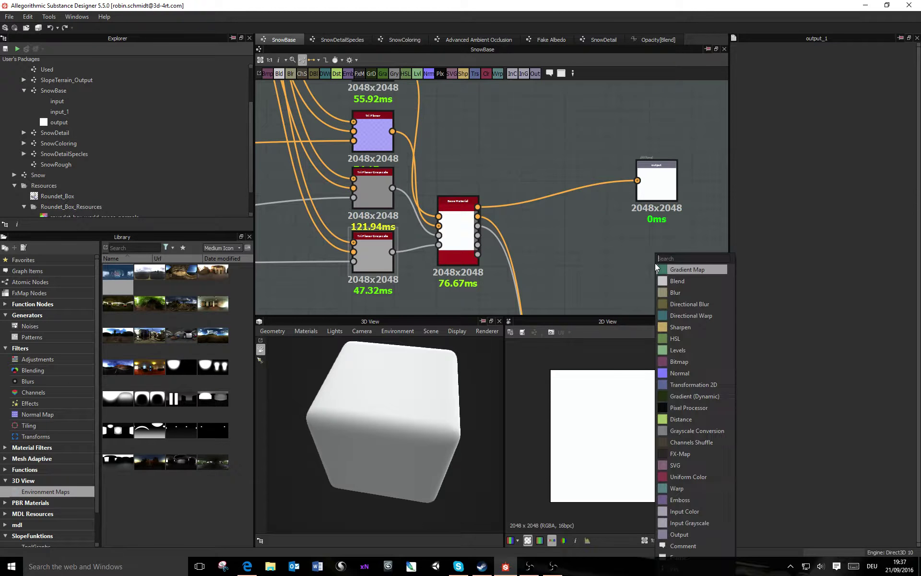
text(out)
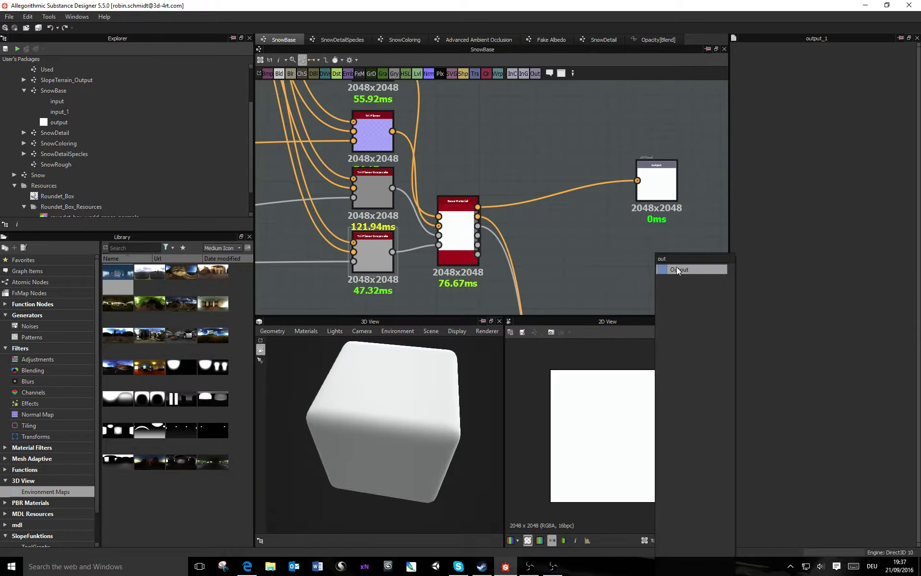
click(677, 269)
click(912, 259)
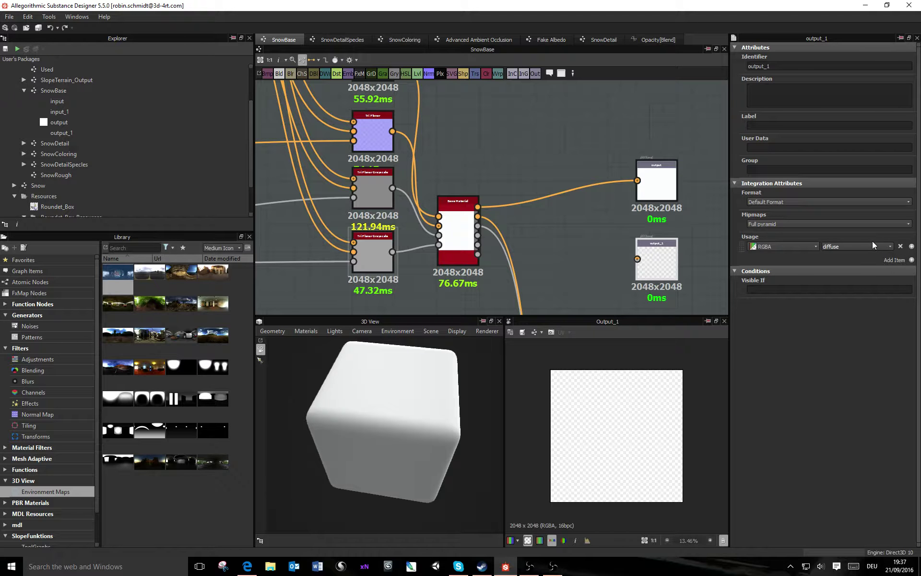
click(889, 246)
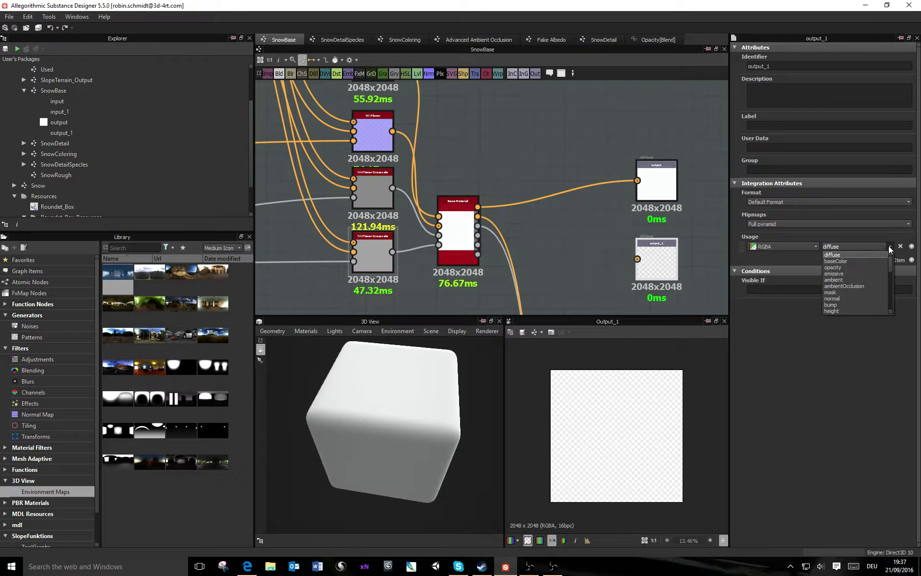
click(837, 298)
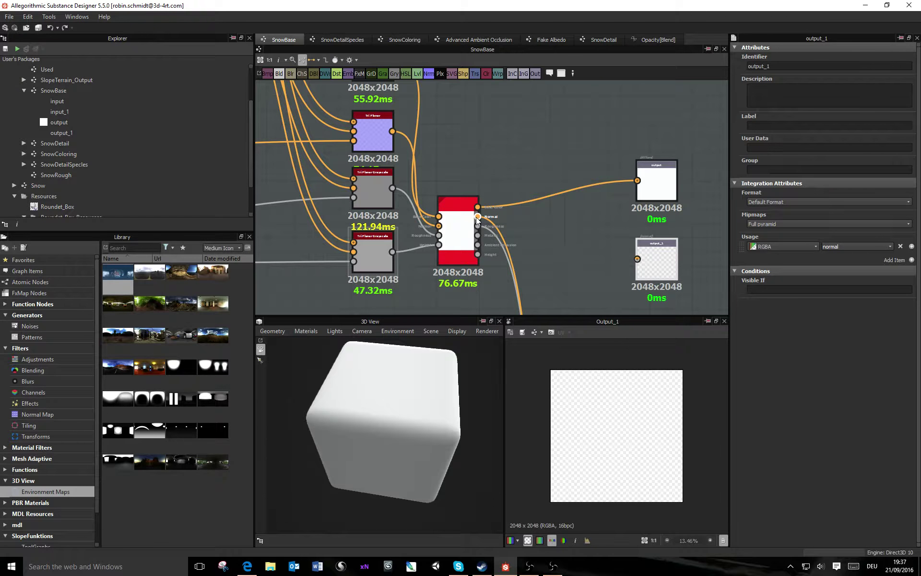
Step: Connect the Base Material's Normal output to the second Output node and stack the two Output nodes closely with even spacing
drag(478, 217, 663, 242)
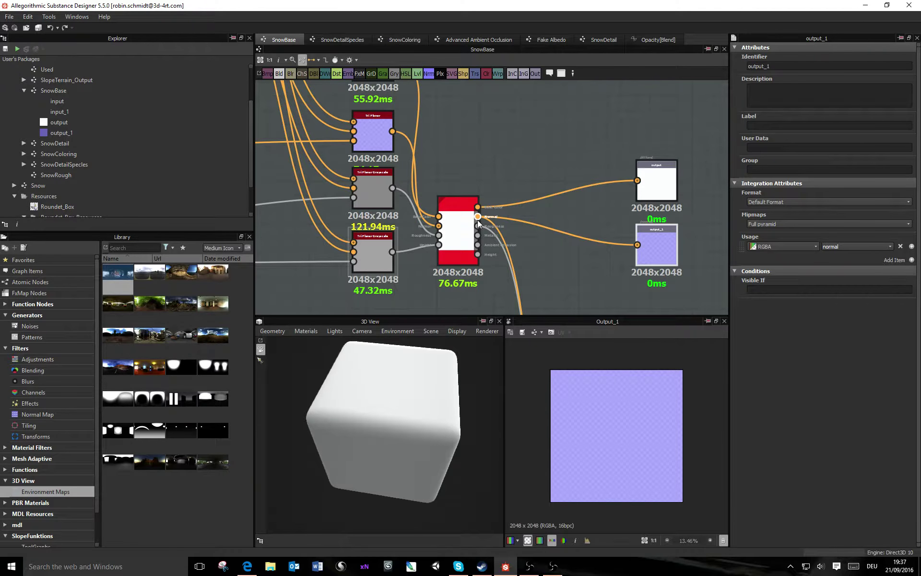
drag(651, 197, 652, 172)
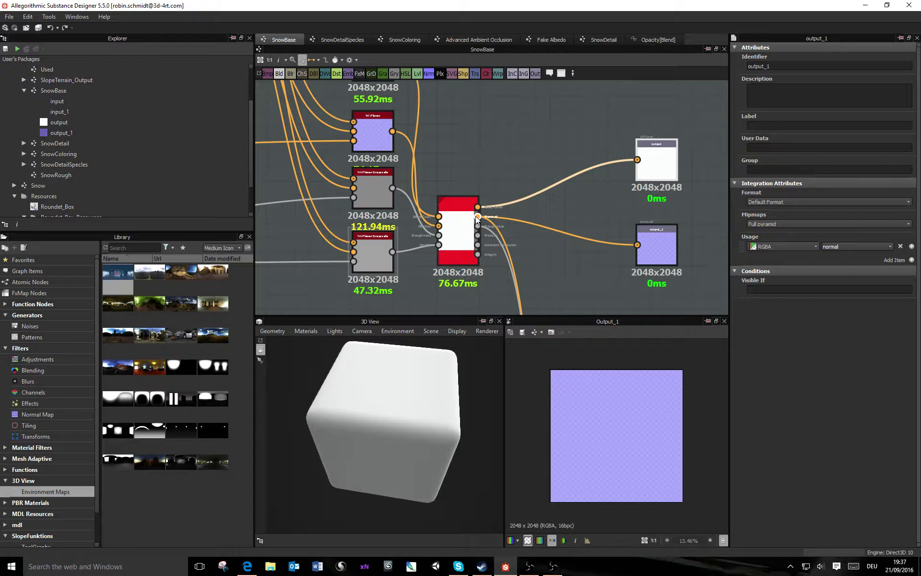
drag(671, 245, 668, 234)
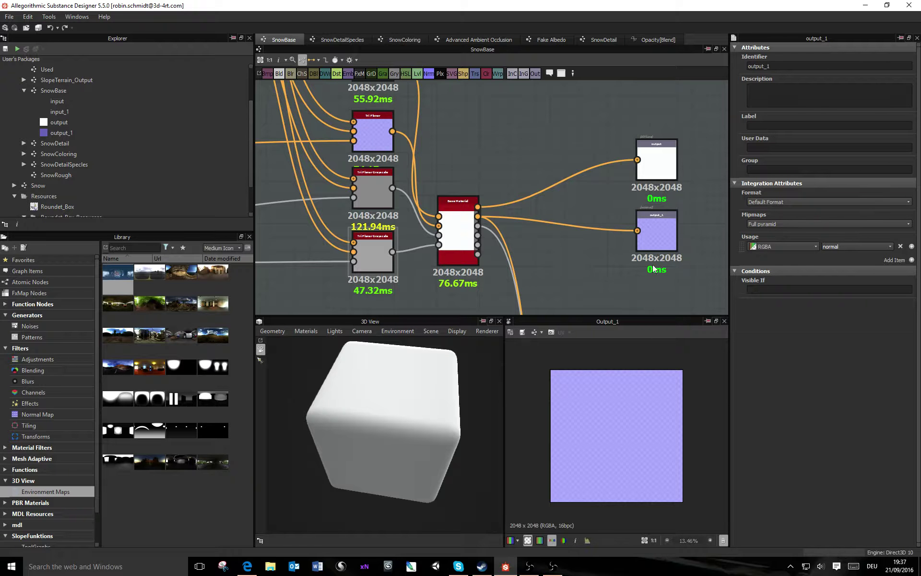
Step: Add a third Output node, connect the Base Material's Roughness output to it and place it below the normal output
key(space)
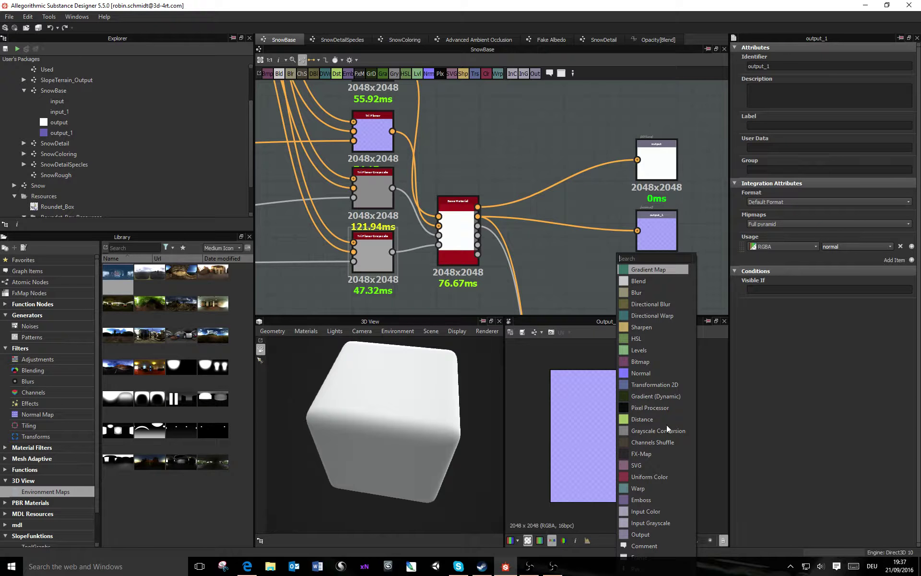
click(639, 535)
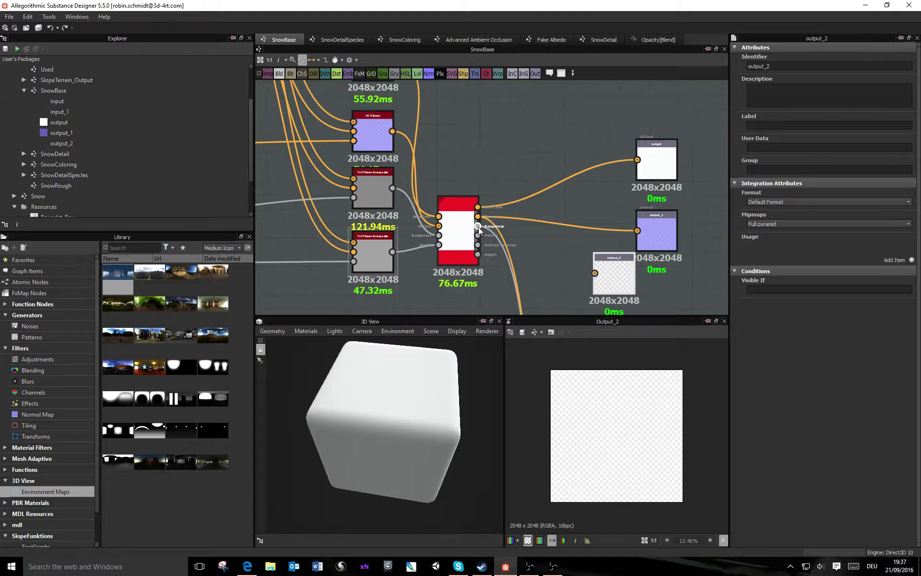
drag(478, 225, 665, 295)
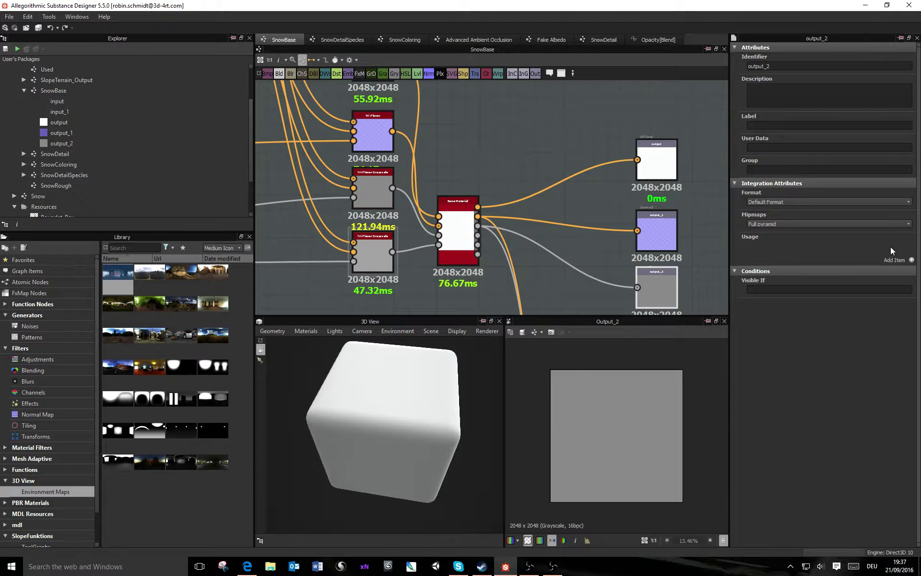
Step: Give the third Output node an RGBA usage of roughness and move it slightly further below the normal output
click(912, 259)
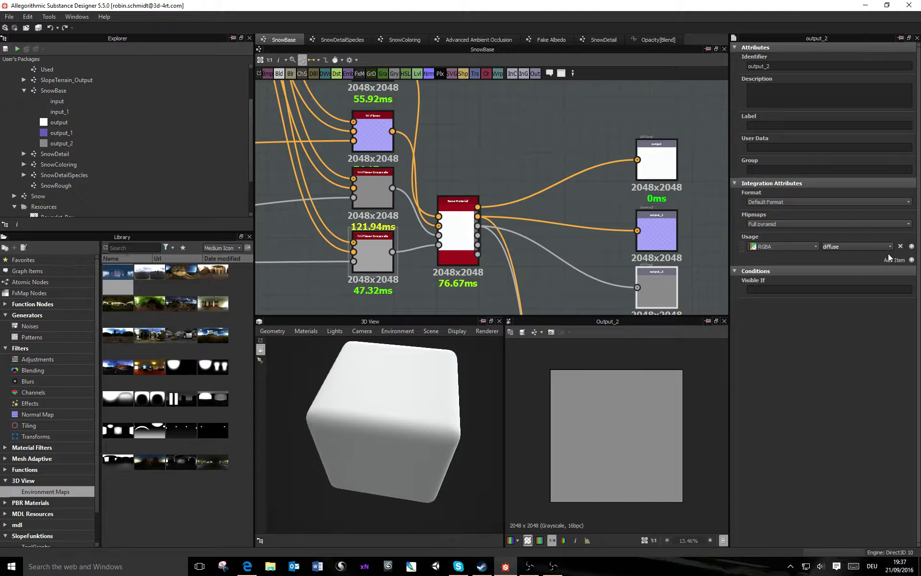
click(785, 246)
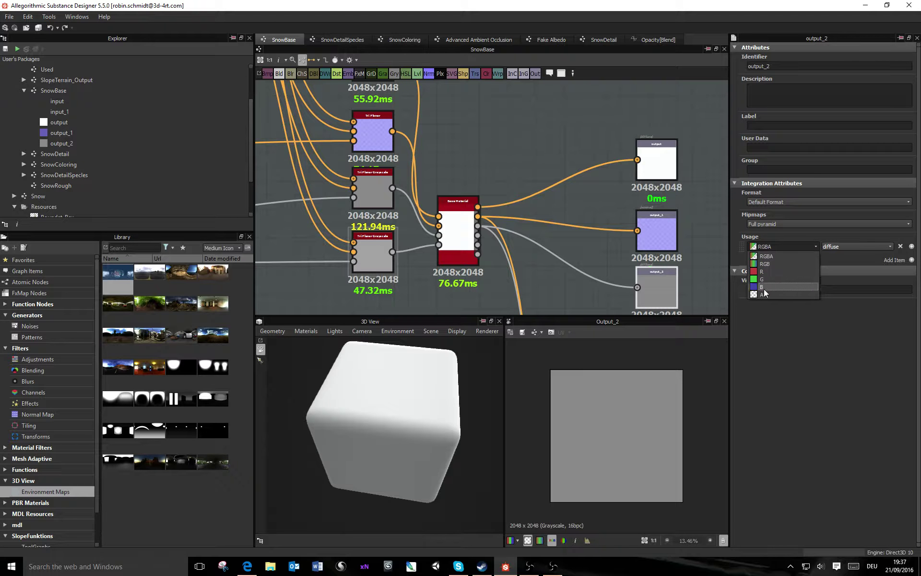
click(852, 246)
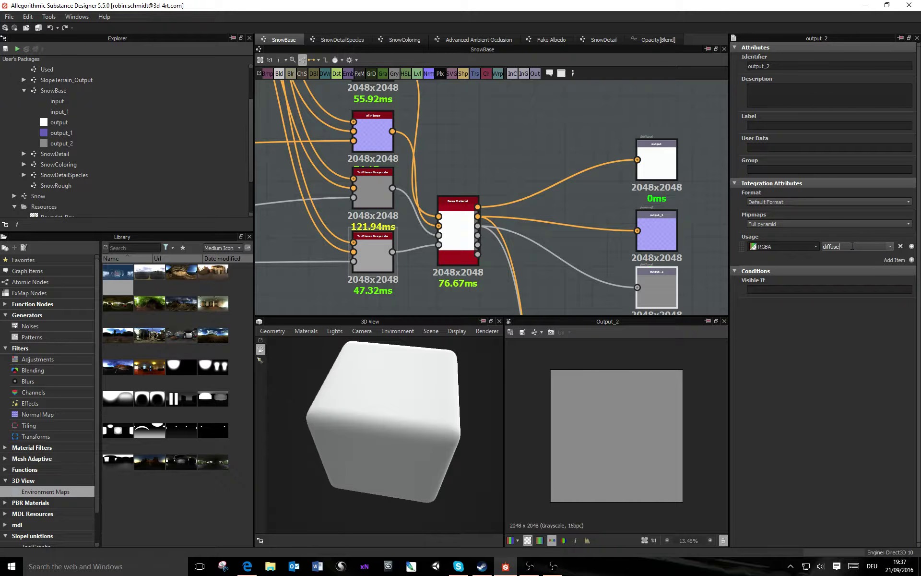
click(888, 247)
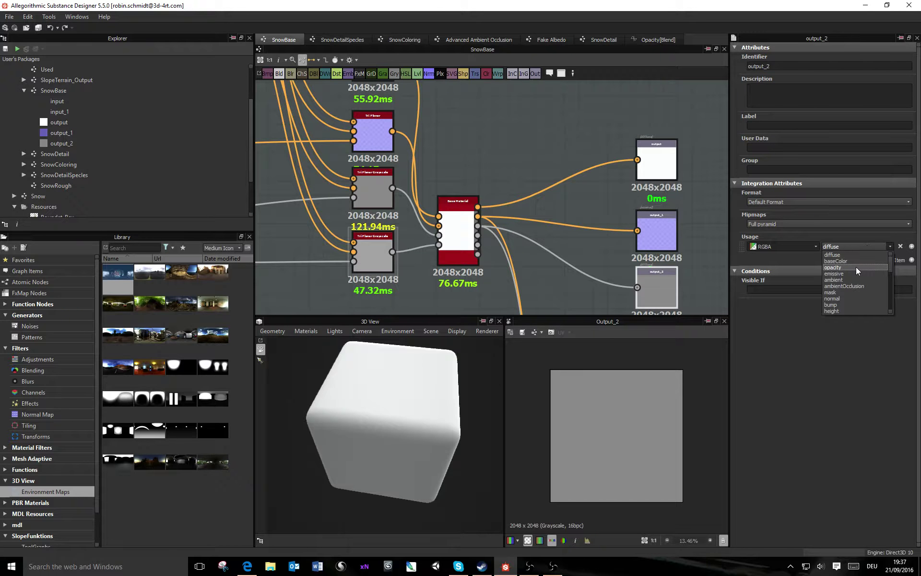
scroll(883, 266, down, 1)
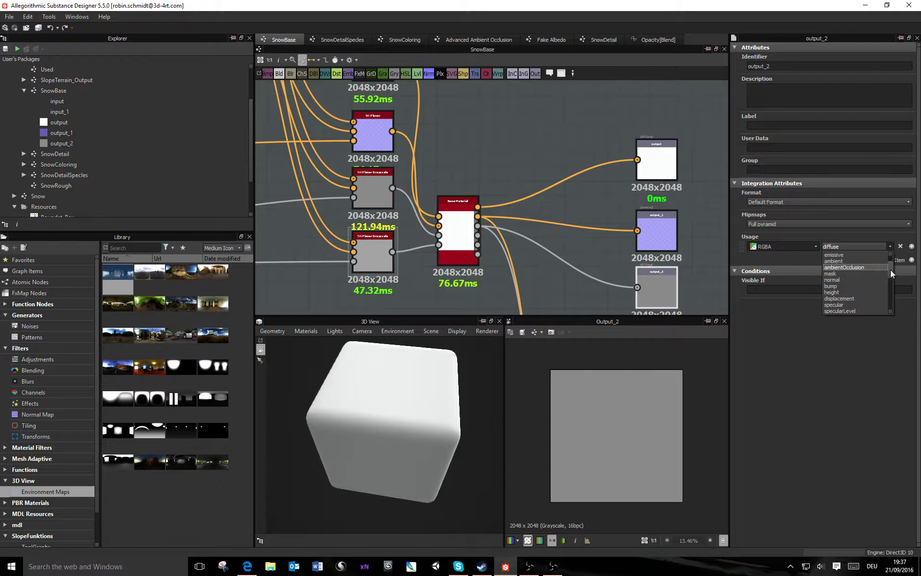
mouse_move(891, 270)
mouse_down()
mouse_move(891, 261)
mouse_move(892, 272)
mouse_up()
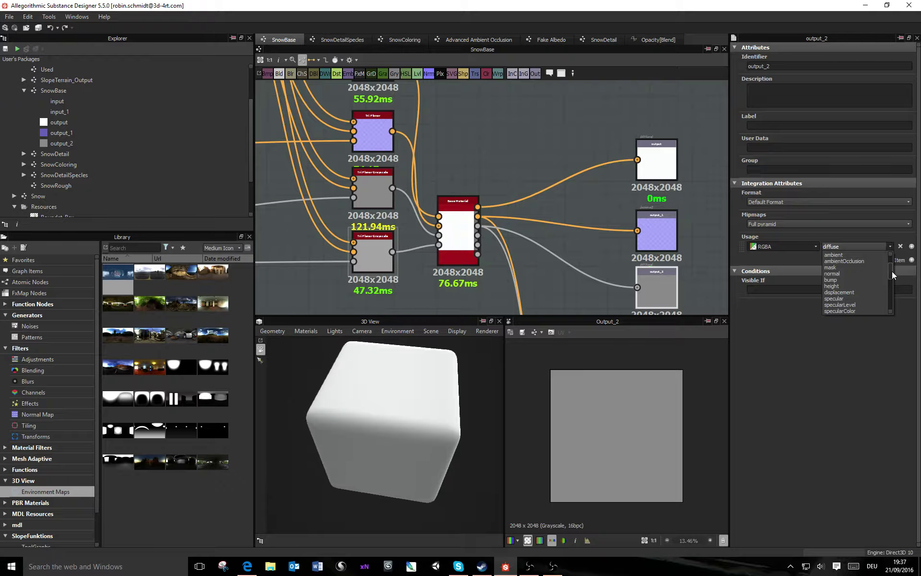
drag(893, 272, 892, 277)
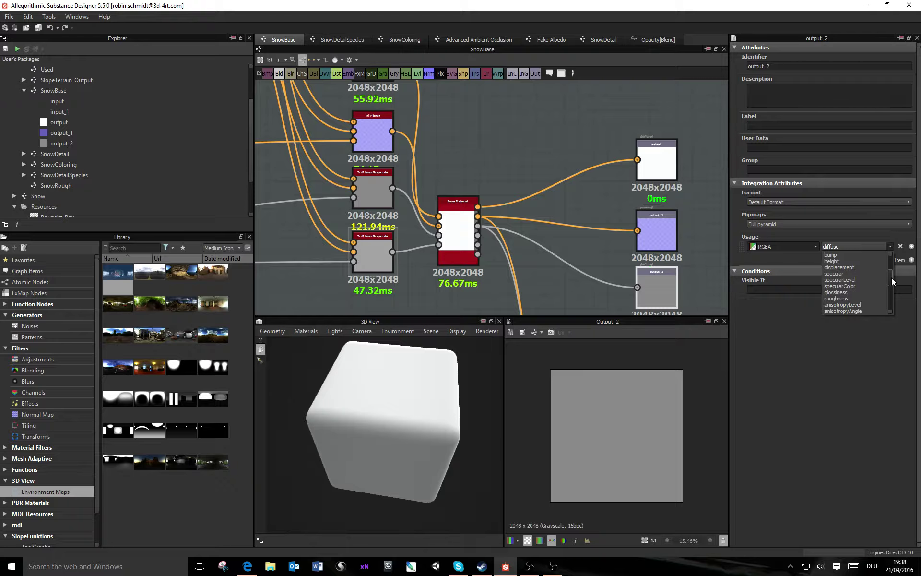
click(837, 298)
drag(649, 292, 652, 304)
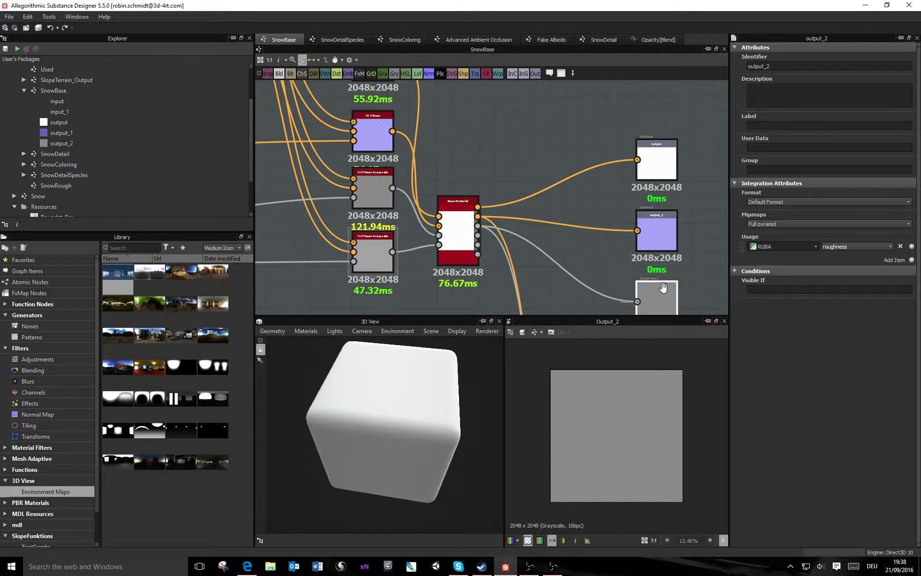
Step: Duplicate the roughness Output node and place the copy directly below it
middle_drag(659, 292, 663, 233)
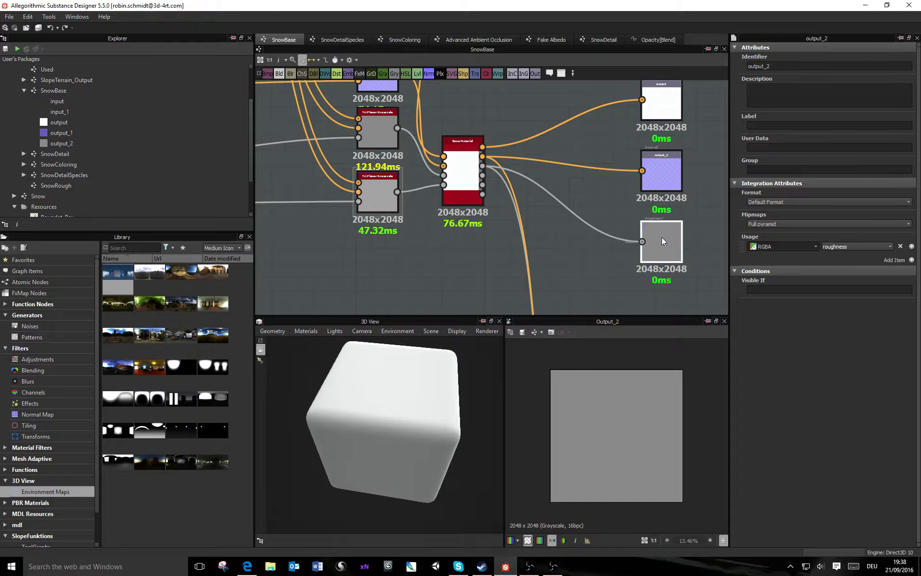
double_click(662, 178)
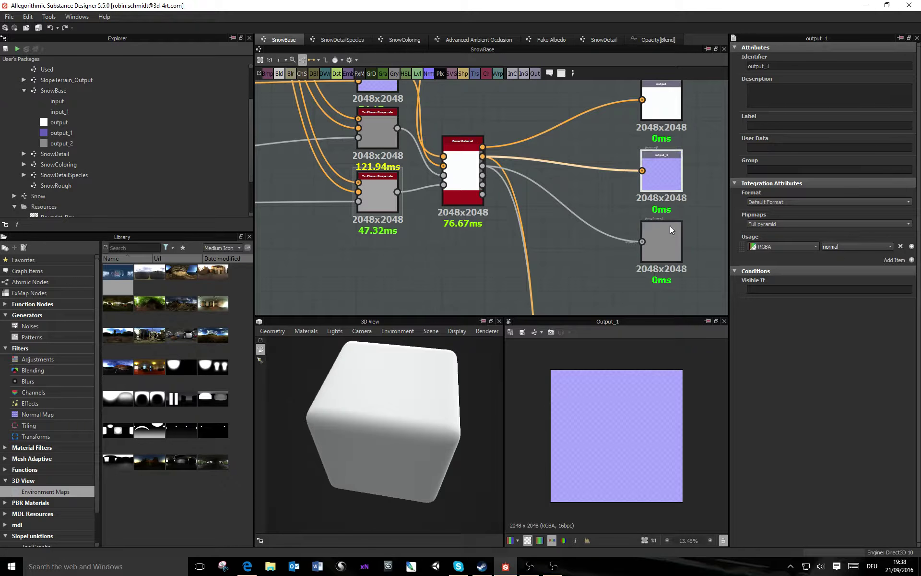
double_click(669, 245)
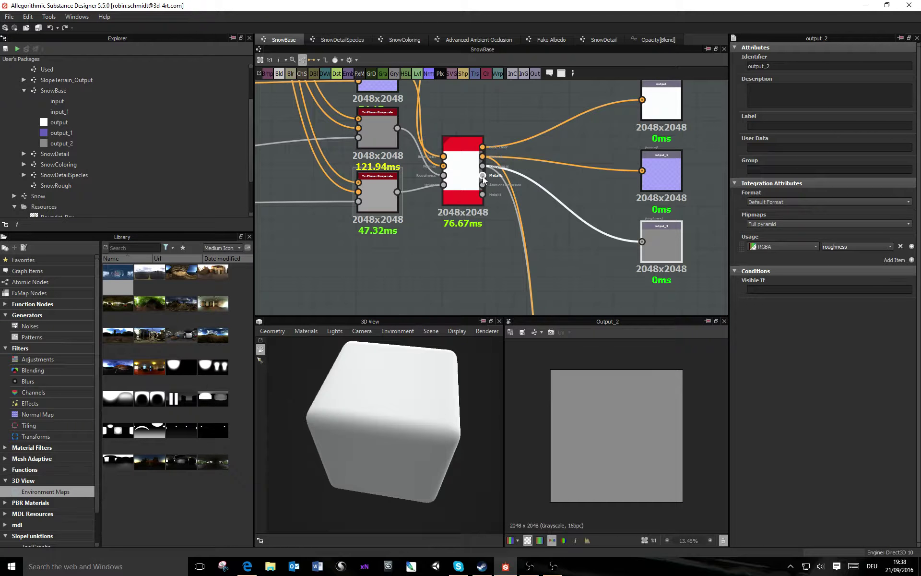
key(ctrl+c)
key(ctrl+v)
middle_drag(676, 246, 671, 209)
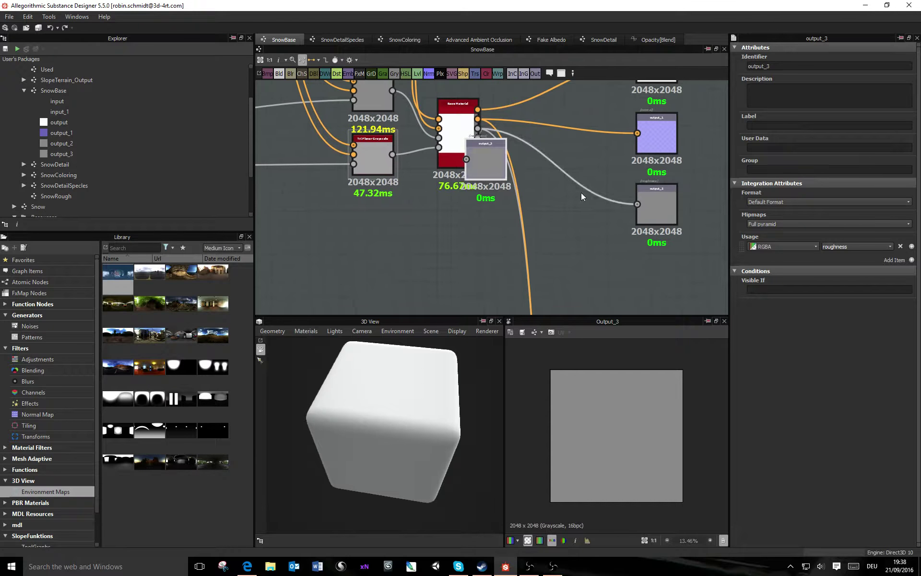
drag(477, 161, 649, 259)
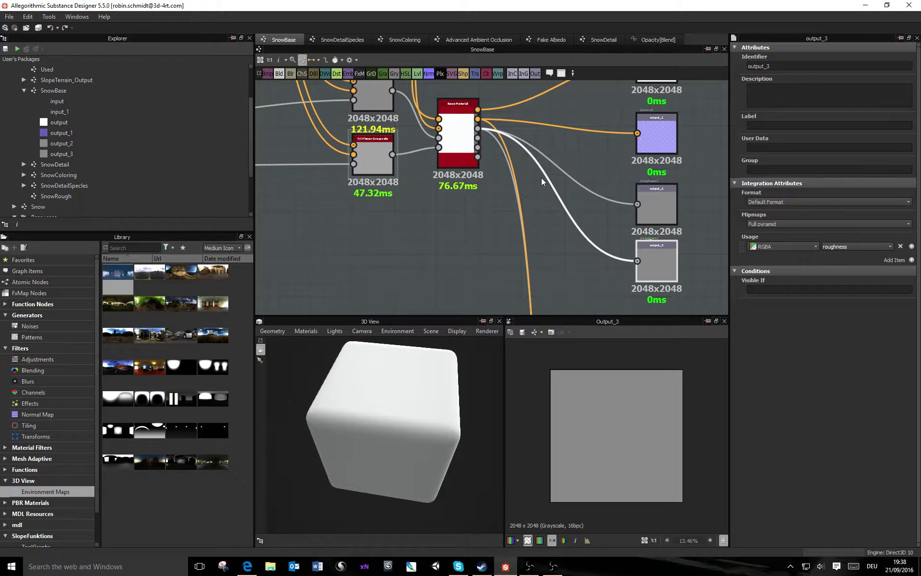
Step: Connect the Base Material's Height output to the duplicated Output node and set its usage to height
drag(478, 157, 637, 262)
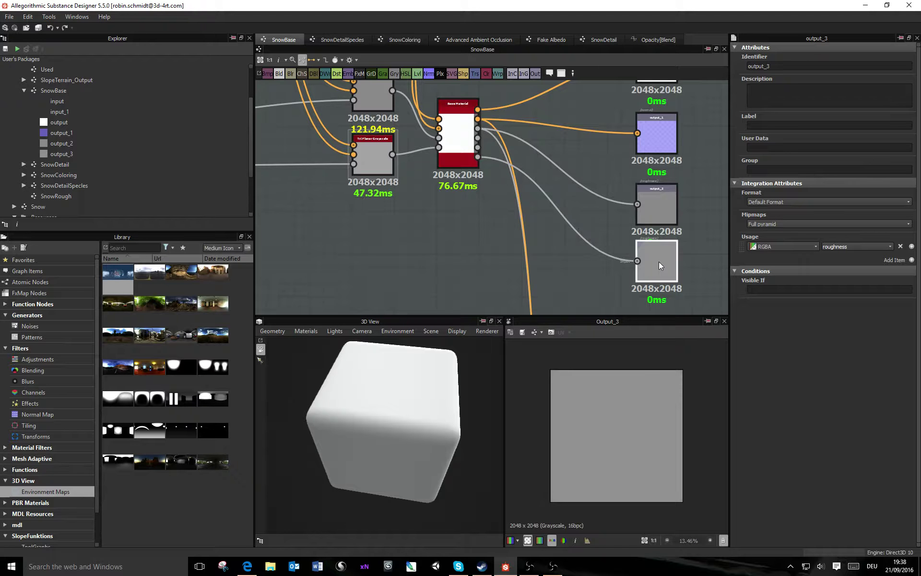
click(891, 246)
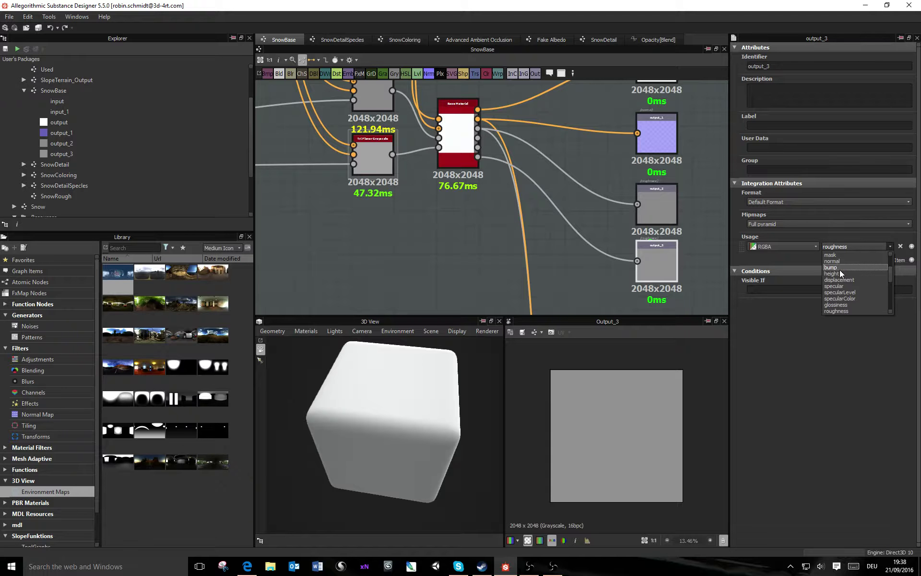
click(837, 273)
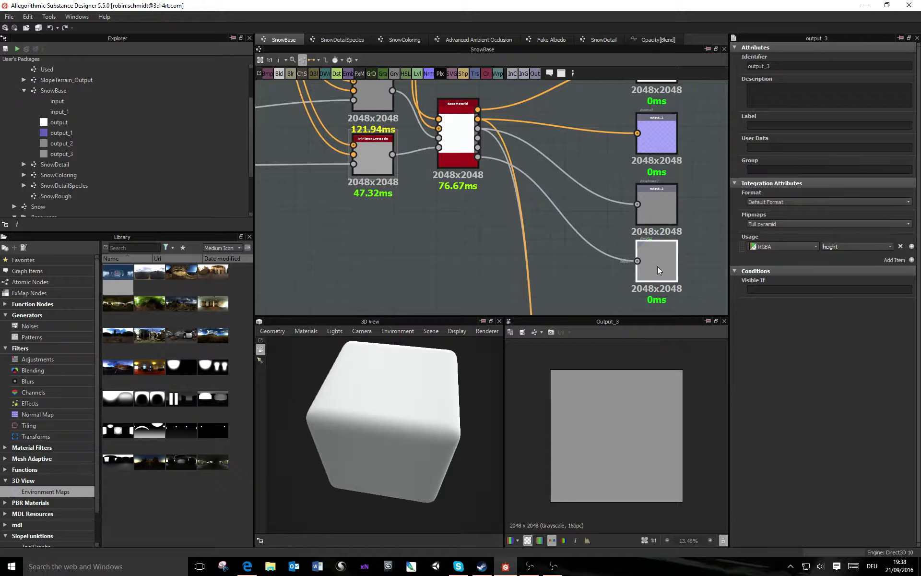
Step: Reposition the Base Material node between the Tri Planar nodes and the column of Output nodes, then deselect it
scroll(656, 240, down, 3)
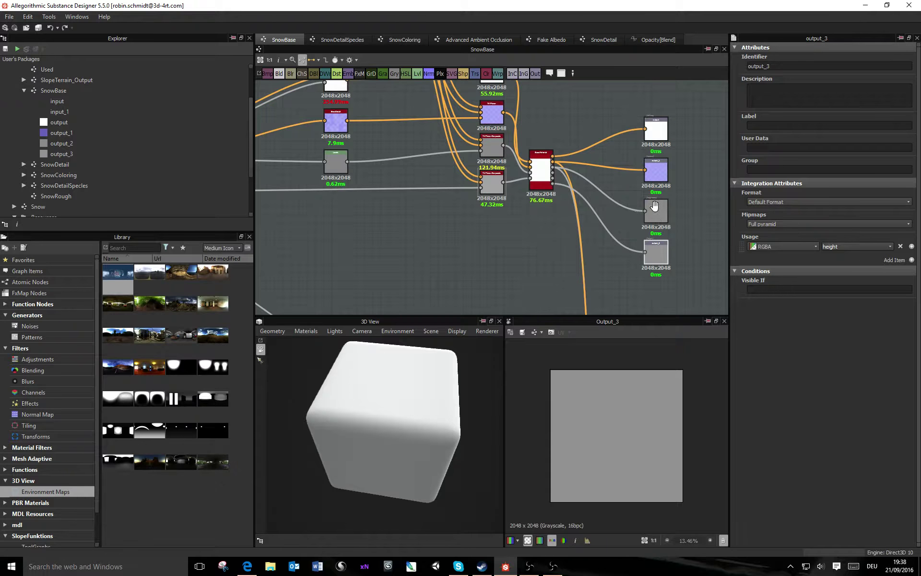
middle_drag(655, 206, 646, 243)
drag(535, 210, 559, 231)
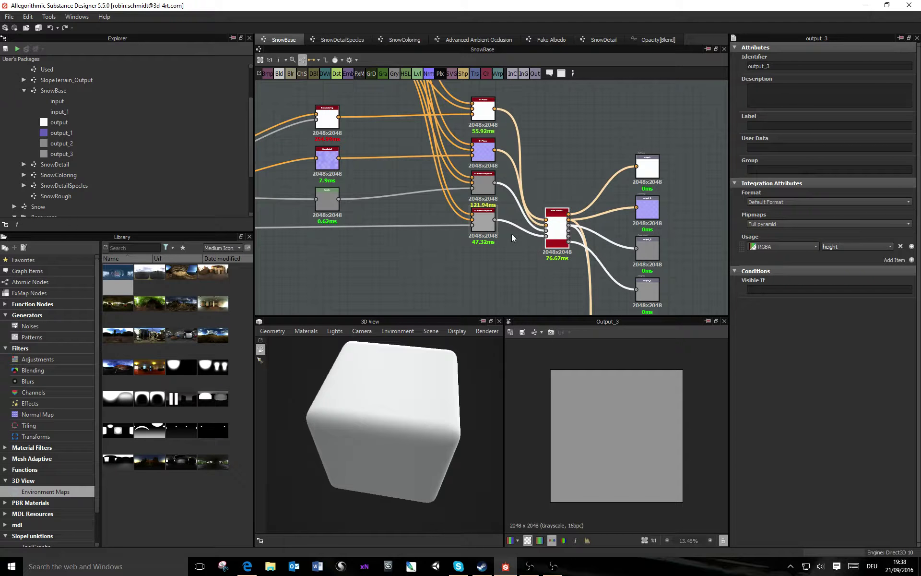
scroll(611, 240, down, 2)
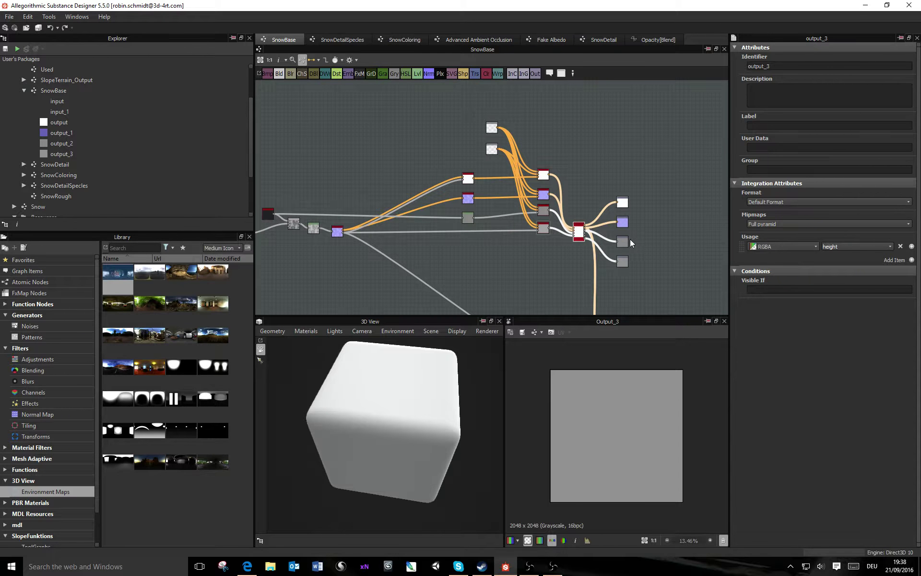
drag(579, 233, 579, 223)
click(658, 189)
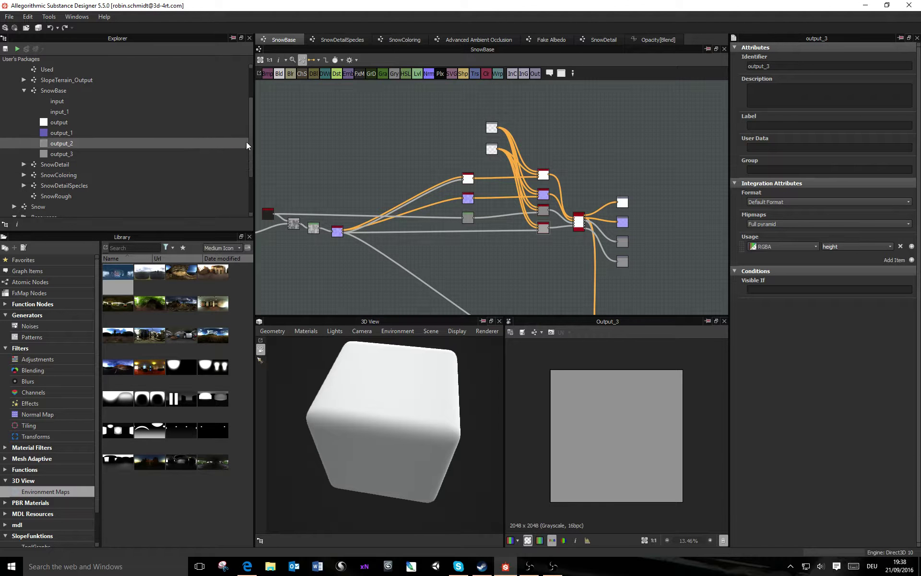
Step: Collapse the RawGraphs folder in the package tree and select the SlopeSnowSet.sbs package
drag(252, 160, 249, 192)
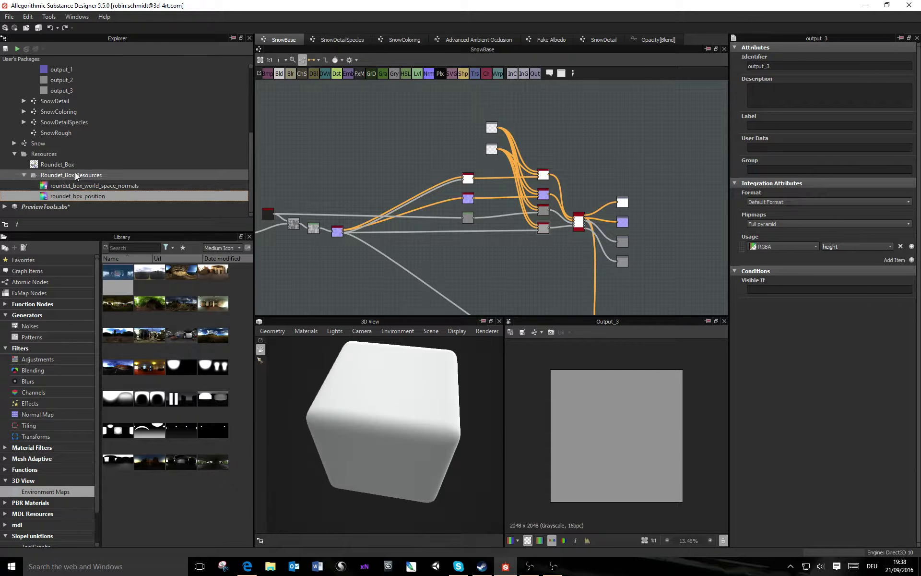
scroll(88, 164, up, 4)
click(15, 80)
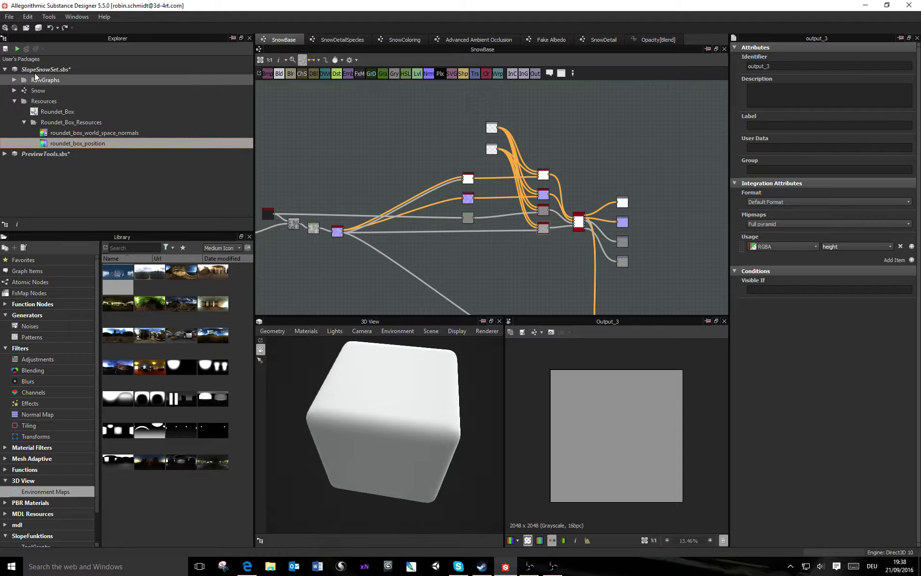
click(59, 70)
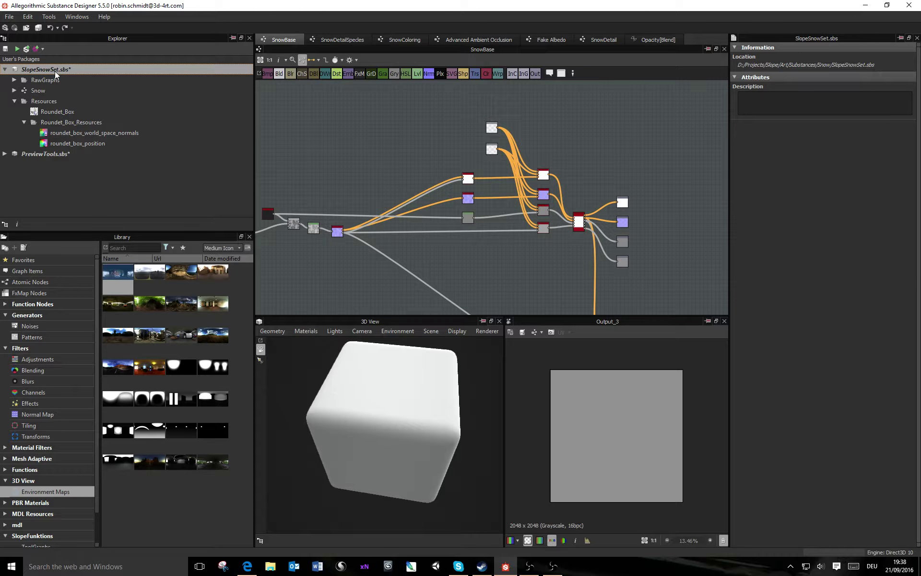
Step: Create a new Physically Based (Metallic/Roughness) substance graph named TriPlanarSnow
click(7, 17)
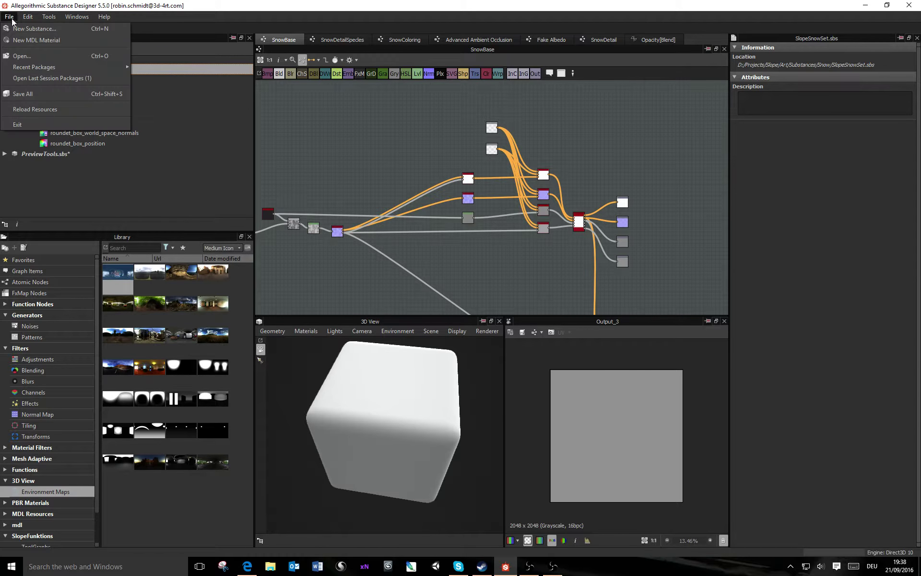
click(29, 27)
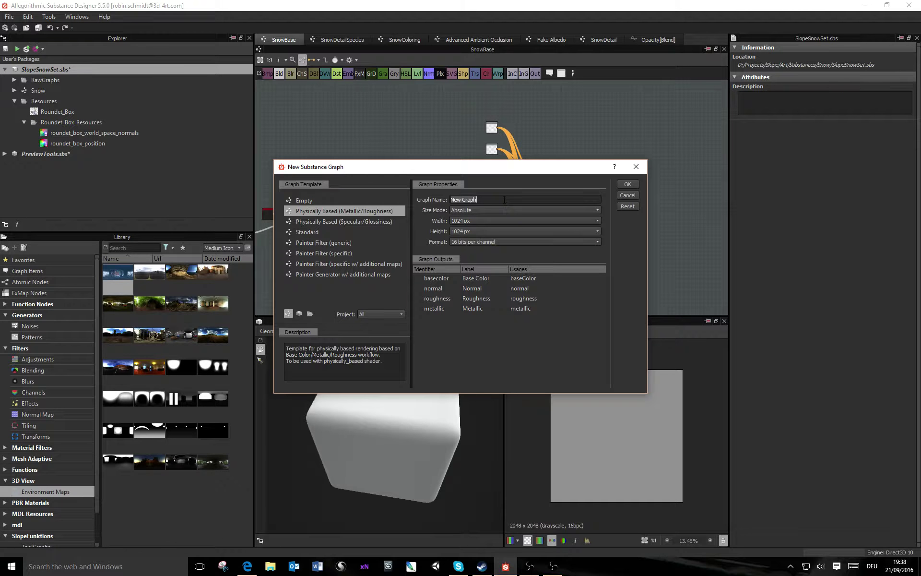
text(TriPlanarSnow)
key(Return)
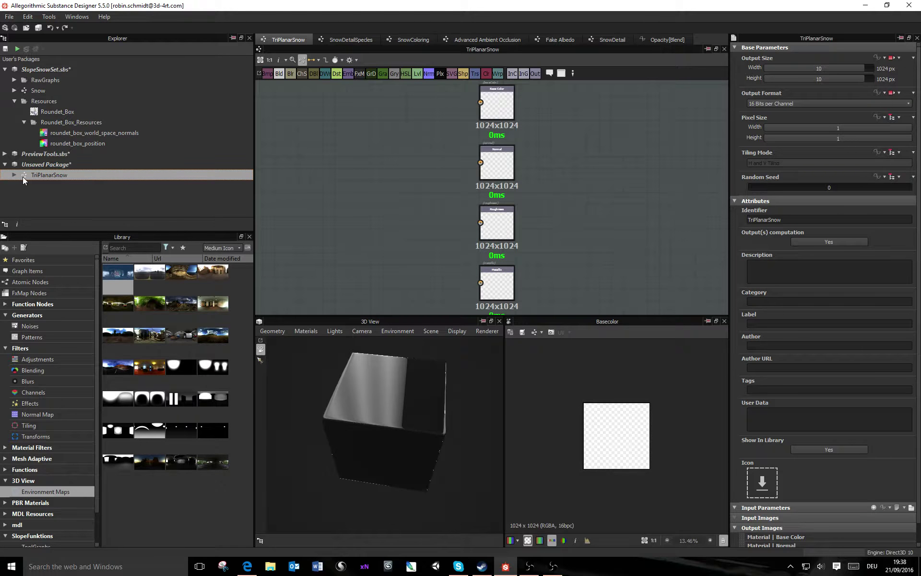
Step: Compare the outputs of TriPlanarSnow, Snow and SnowBase in the package tree, then examine the attributes of TriPlanarSnow's Base Color output
click(15, 175)
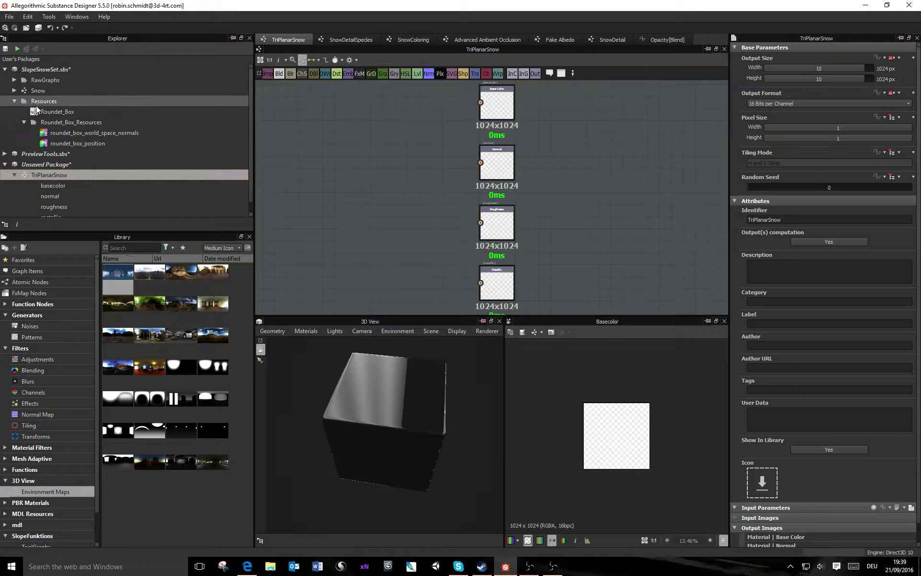
click(15, 91)
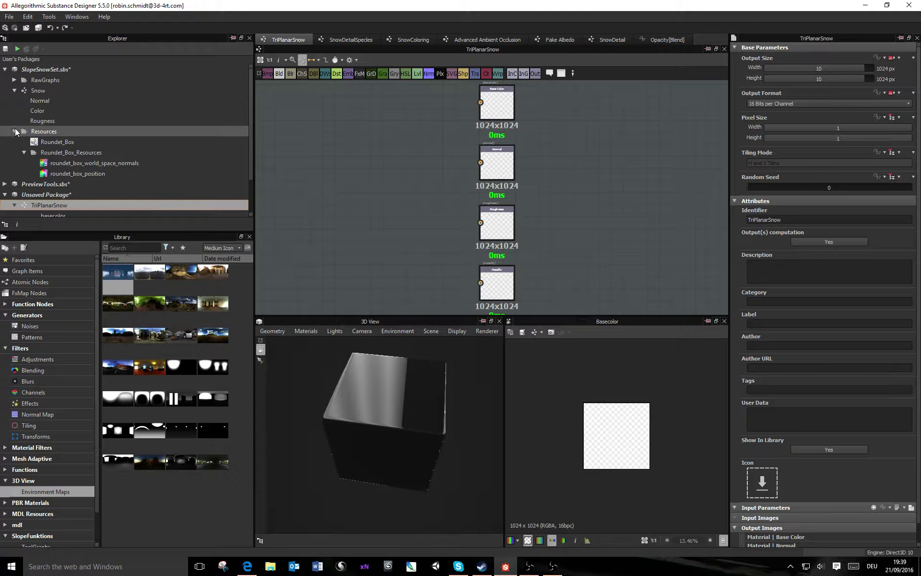
click(15, 131)
click(14, 80)
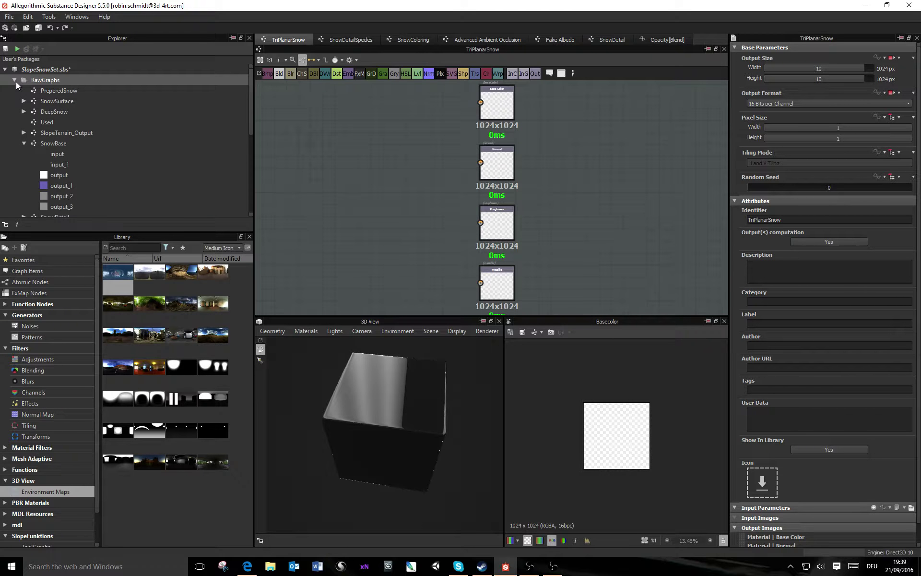
scroll(73, 148, down, 3)
scroll(66, 124, up, 2)
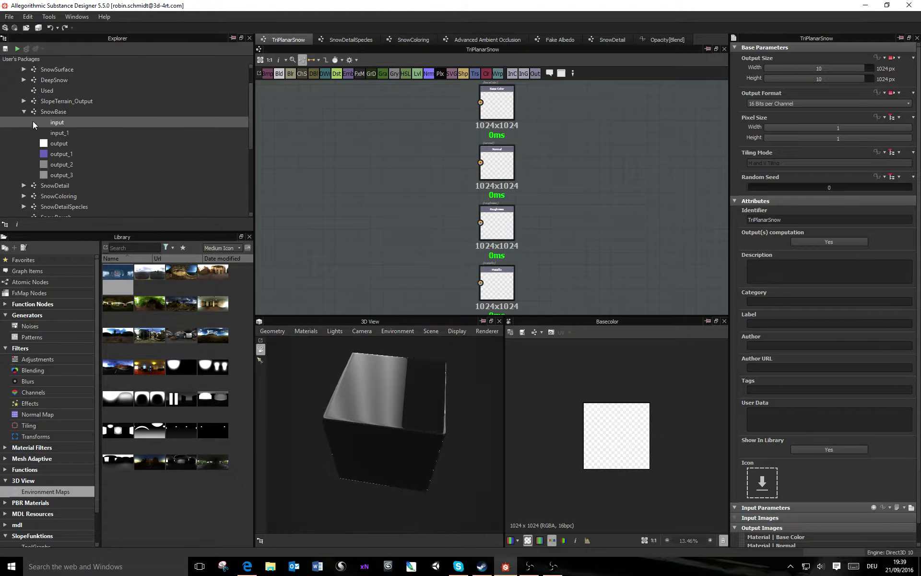
middle_drag(497, 94, 517, 148)
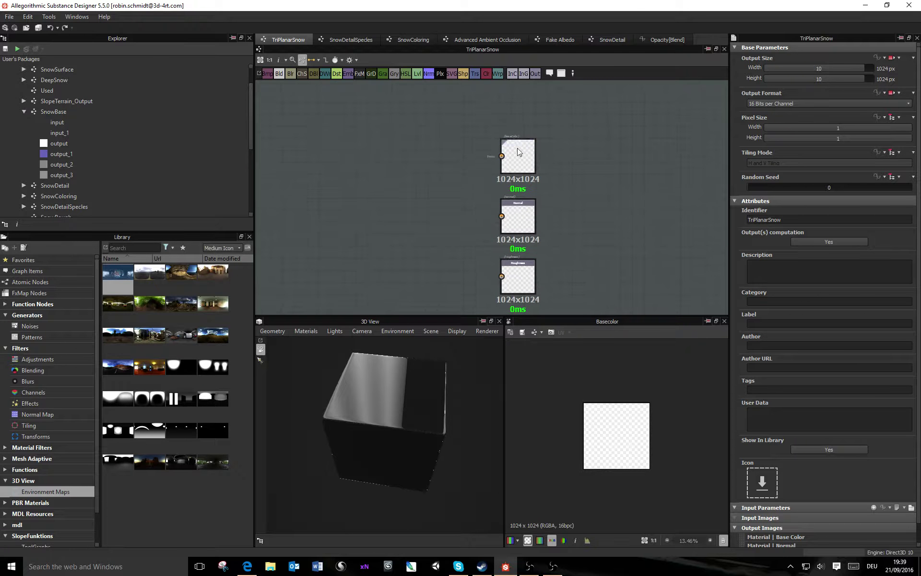
click(518, 152)
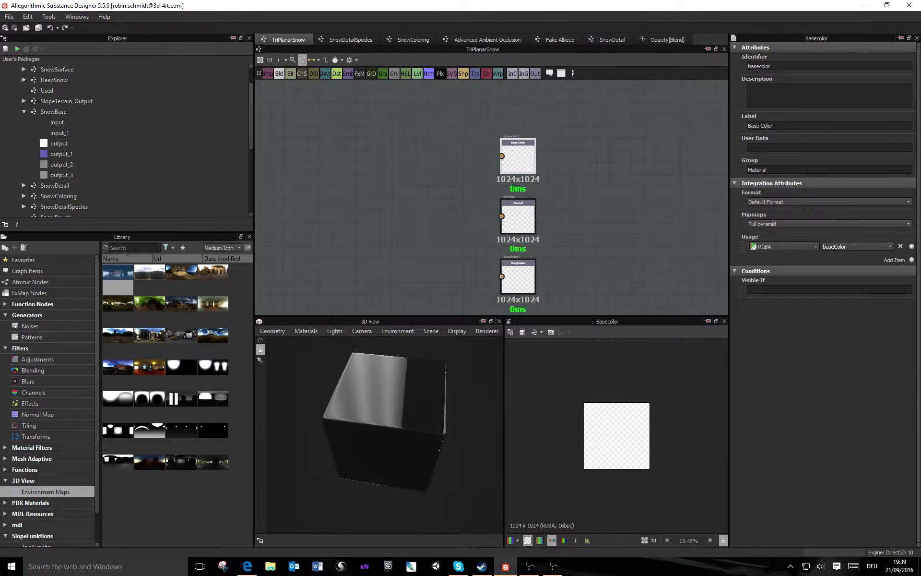
middle_drag(592, 173, 571, 126)
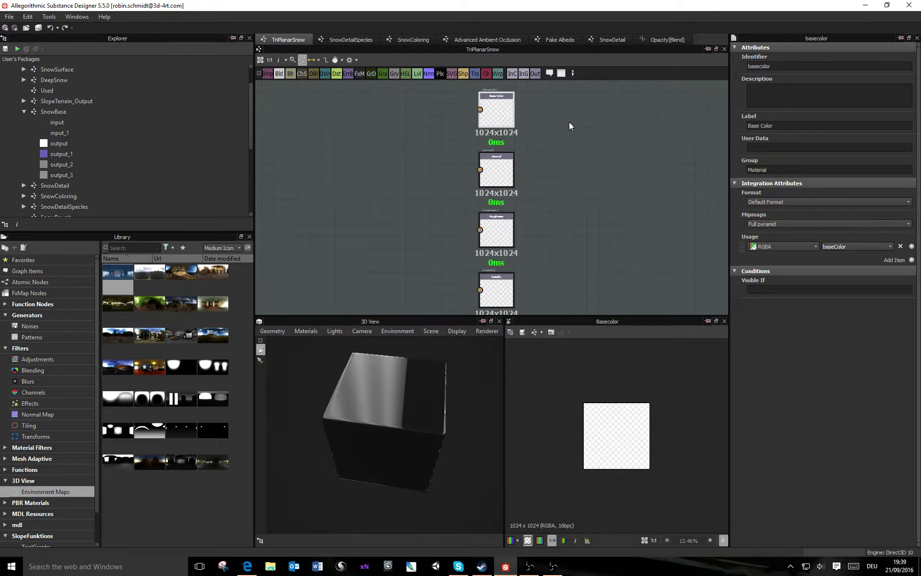
Step: Open the SnowBase graph and set the identifier of its diffuse/base color Output node to BaseColor
double_click(54, 113)
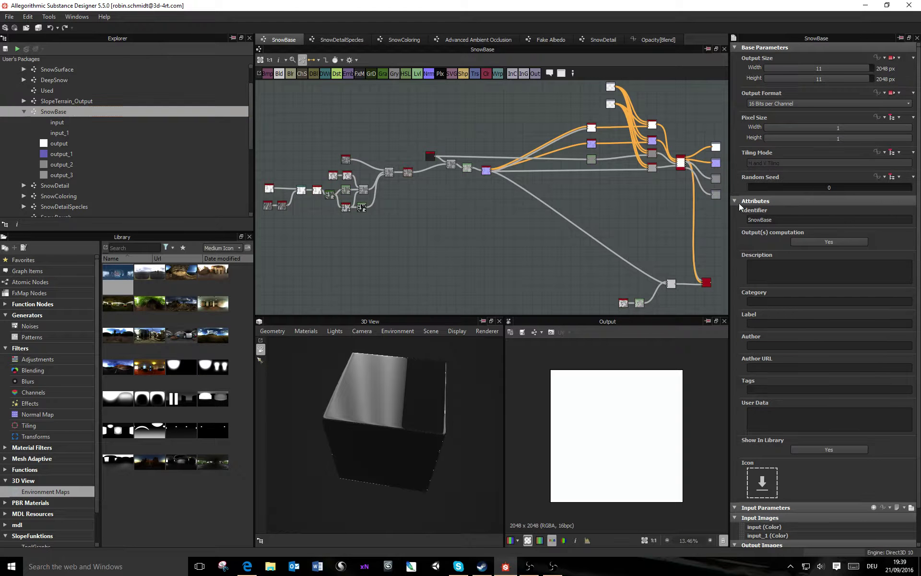
click(738, 201)
middle_drag(589, 198, 384, 190)
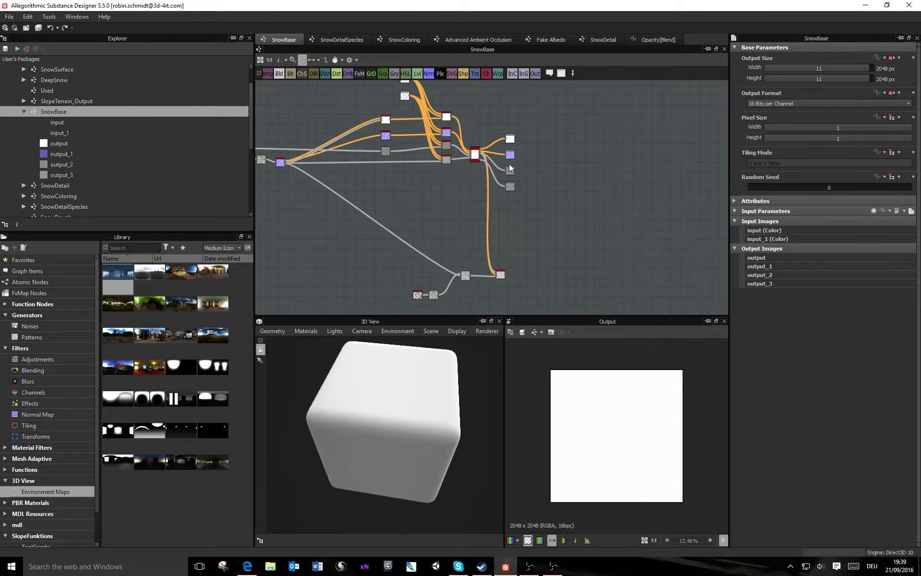
middle_drag(520, 136, 521, 178)
click(511, 182)
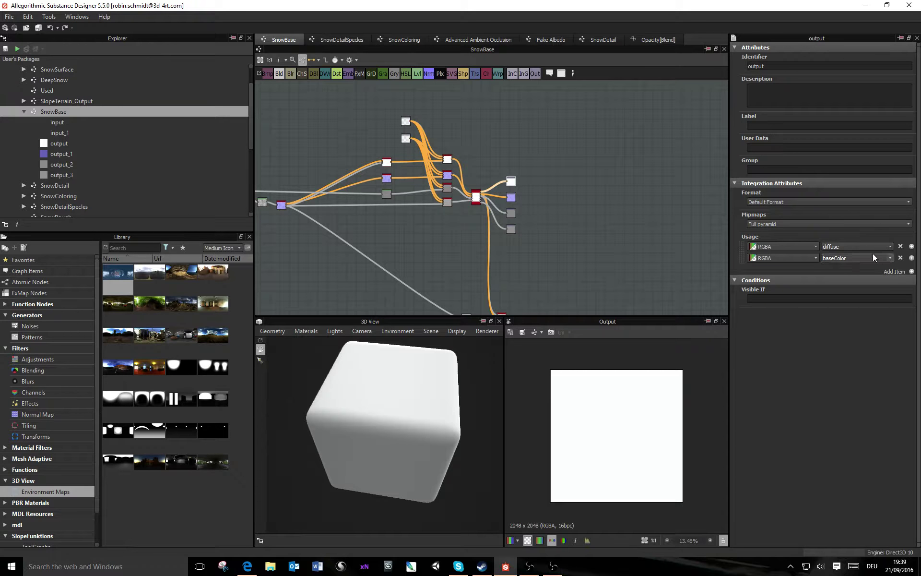
drag(787, 67, 576, 42)
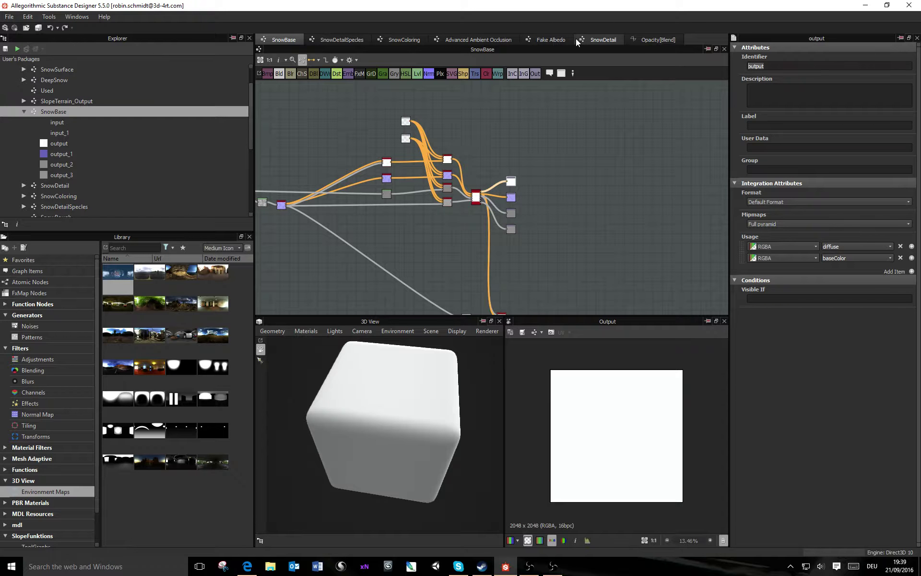
text(BaseColor)
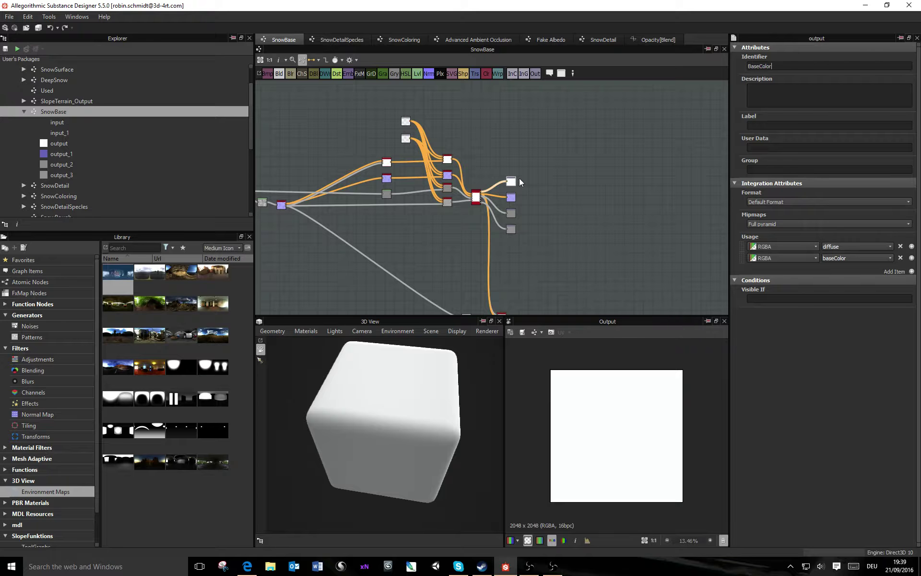
Step: Set the identifier of the SnowBase graph's normal Output node to Normal
scroll(521, 176, up, 3)
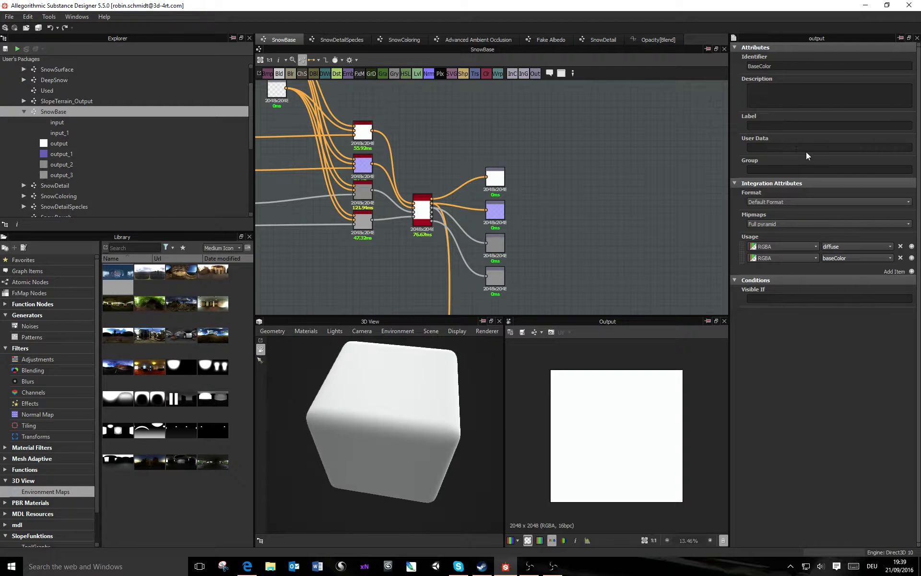
mouse_move(584, 163)
middle_down()
mouse_move(661, 144)
mouse_move(599, 165)
middle_up()
scroll(572, 261, up, 1)
scroll(572, 260, up, 1)
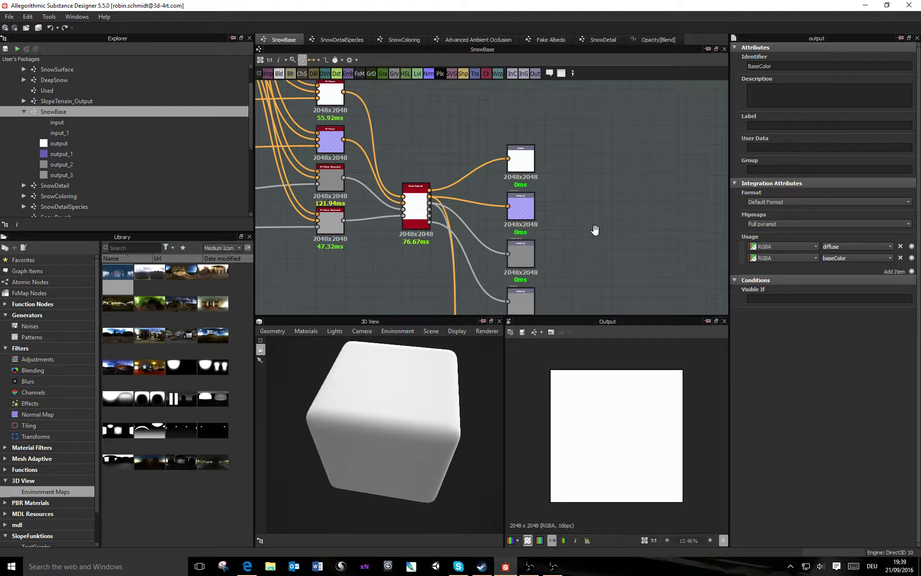
middle_drag(597, 231, 602, 213)
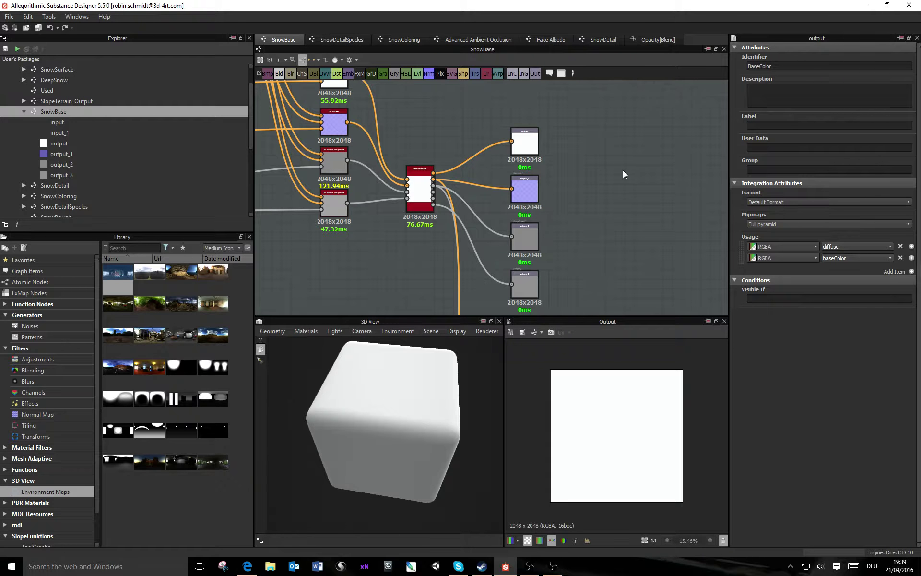
click(534, 193)
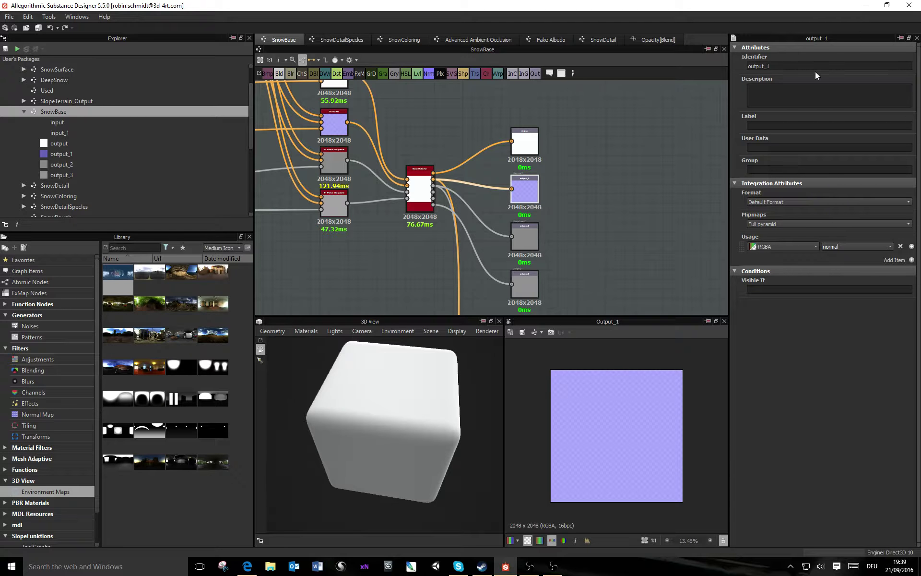
drag(809, 67, 647, 65)
text(Normal)
Step: Set the identifier of the Output node with roughness usage to Roughness
click(534, 242)
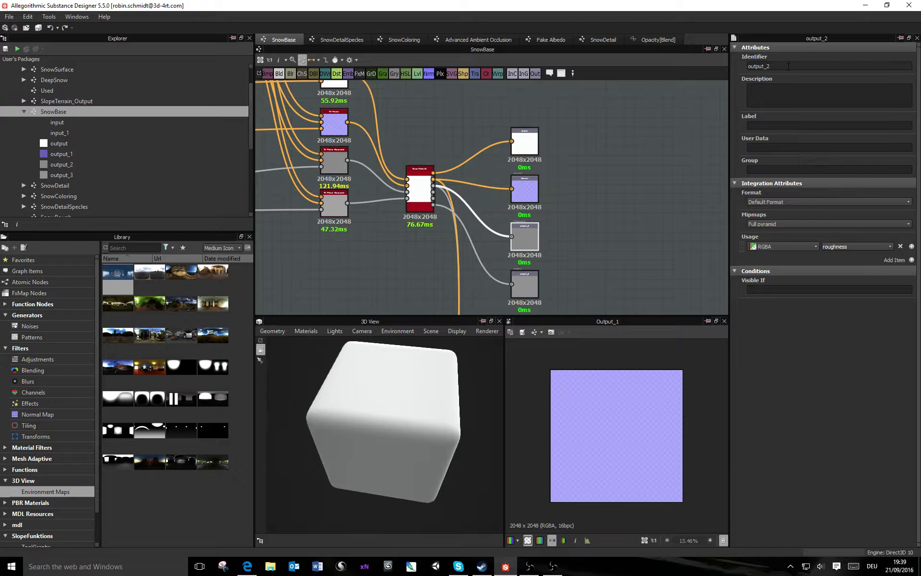
key(BackSpace)
key(BackSpace)
key(BackSpace)
key(BackSpace)
key(BackSpace)
text(Roughne)
Step: Set the identifier of the Output node with height usage to Hight
click(525, 286)
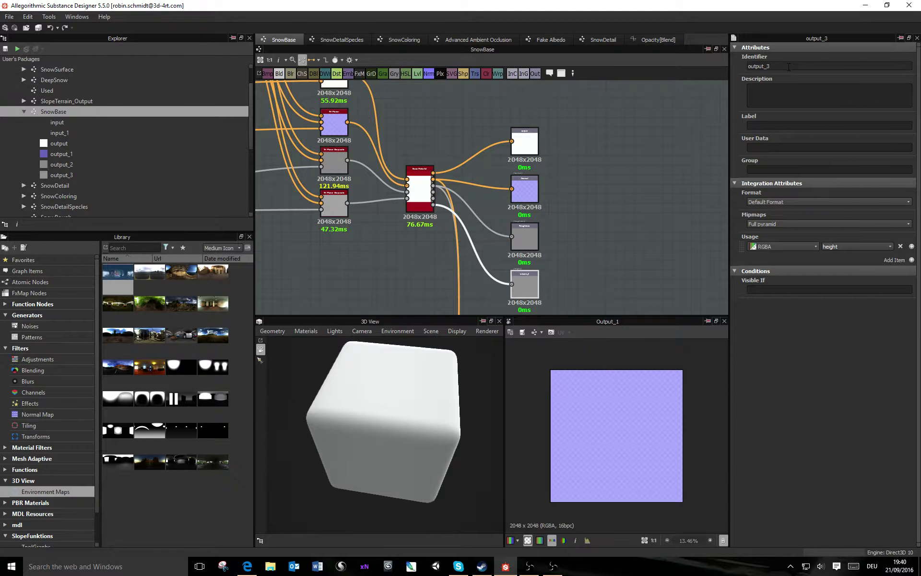
drag(790, 67, 585, 59)
text(Hight)
Step: Move the BaseColor and Normal Output nodes upward, away from the Roughness and Hight outputs, then select the Roughness output
drag(573, 109, 519, 275)
click(598, 115)
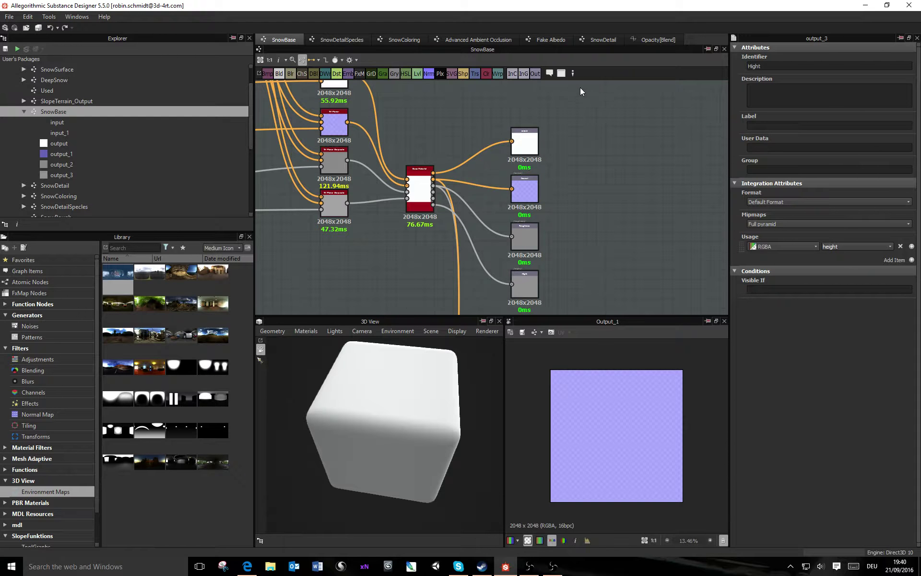
drag(539, 185, 513, 307)
drag(569, 110, 523, 137)
click(488, 174)
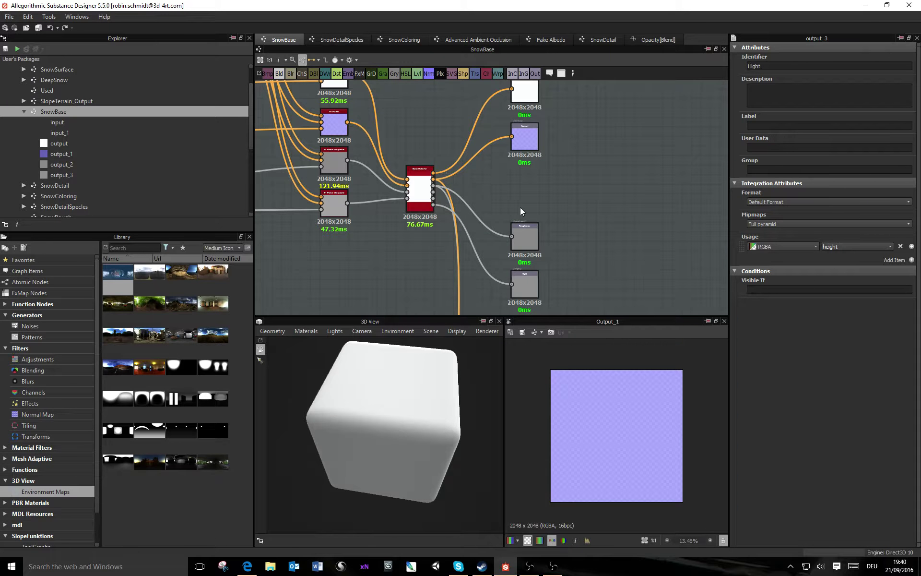
click(520, 235)
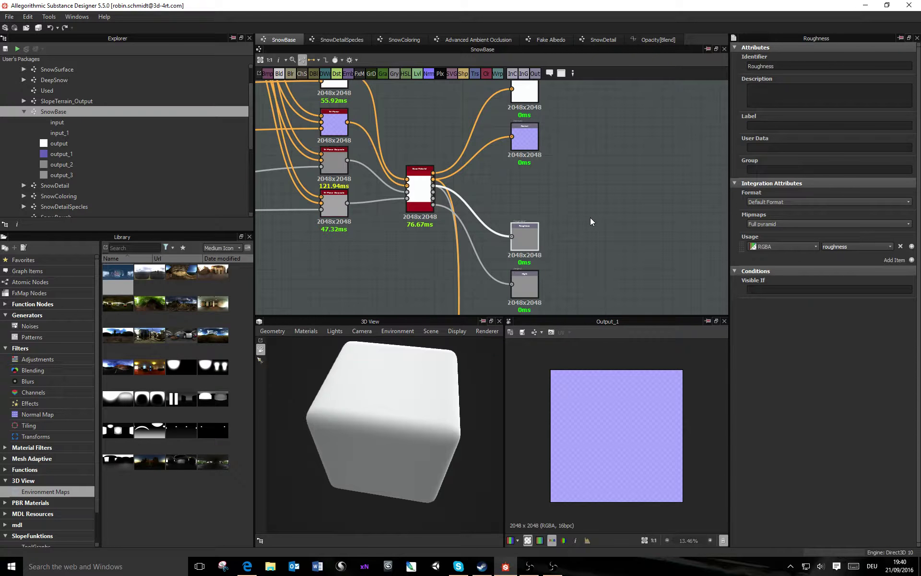
scroll(579, 181, down, 2)
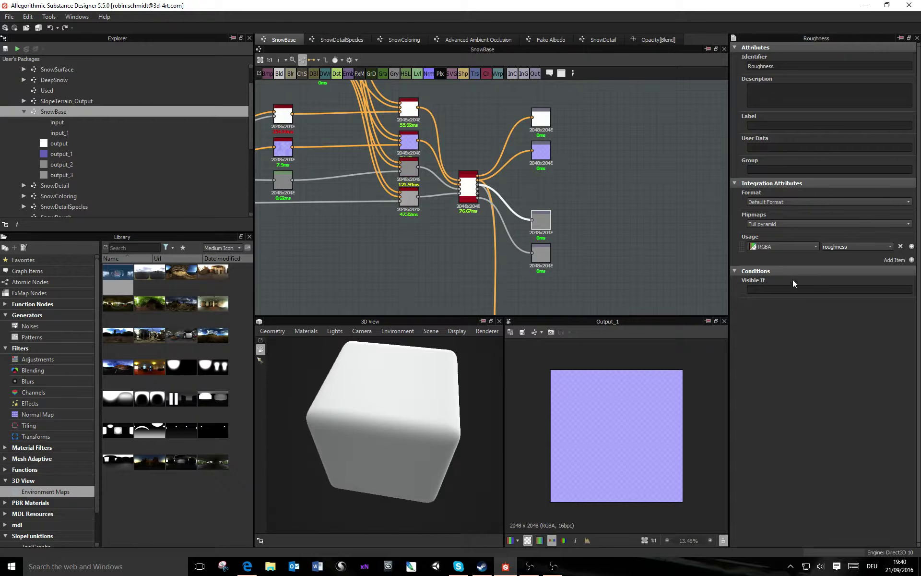
Step: Realign the four Output nodes into an evenly spaced column centered beside the Base Material node, then deselect them
drag(552, 105, 541, 195)
drag(561, 138, 537, 266)
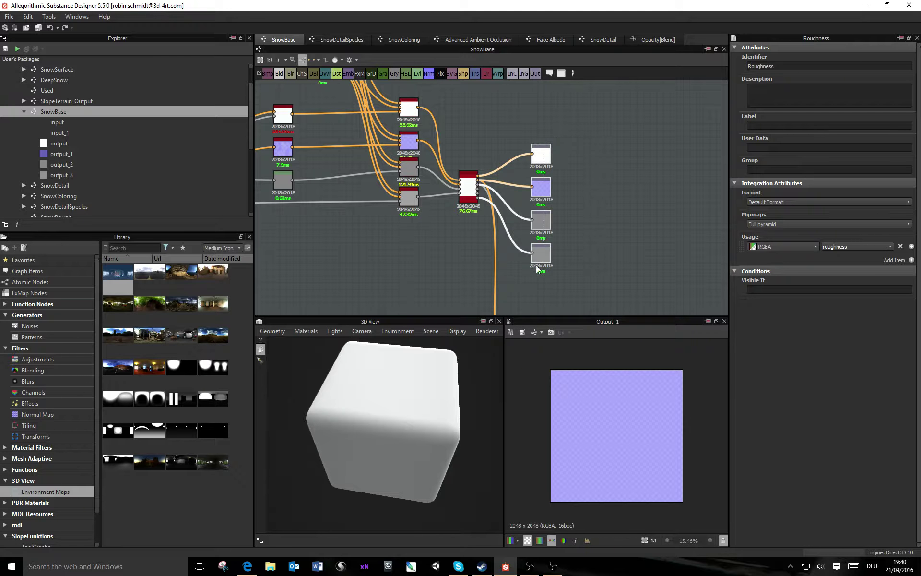
click(540, 220)
click(550, 140)
drag(550, 139, 542, 240)
click(589, 205)
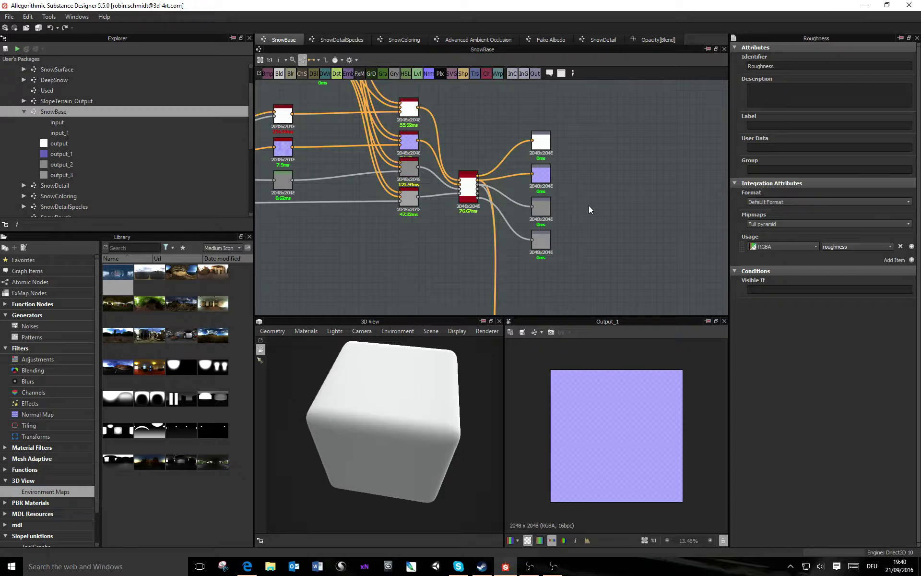
scroll(609, 181, down, 1)
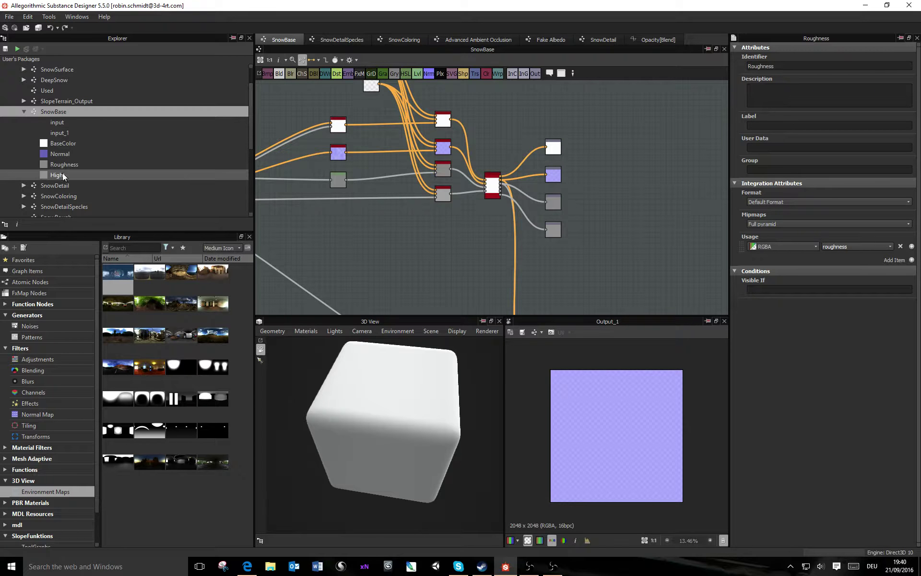
Step: Set the identifier of the upper Input node, which has position usage, to Position
middle_drag(389, 130, 408, 203)
click(391, 129)
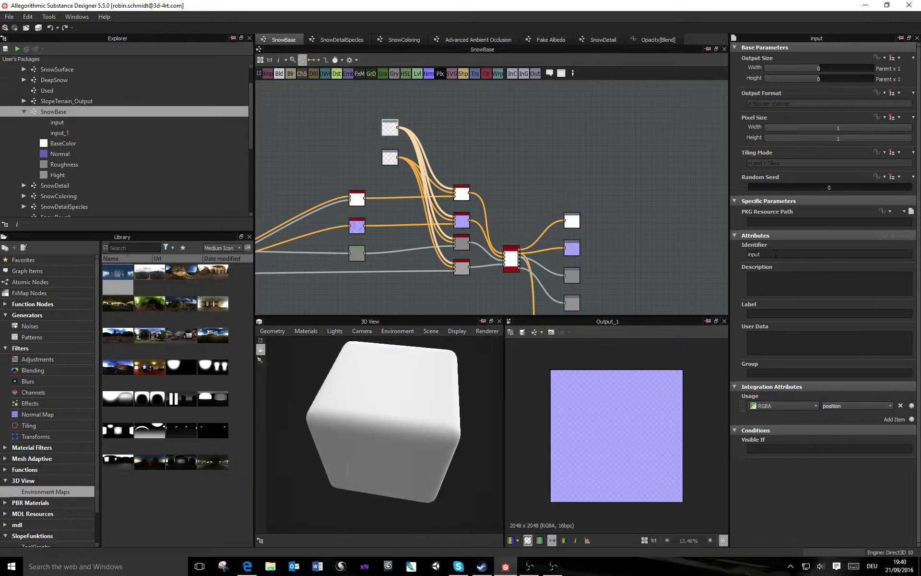
drag(770, 255, 638, 243)
text(Position)
Step: Set the identifier of the lower Input node, which has normalWS usage, to WorldspaceNormal
click(390, 157)
drag(783, 255, 663, 230)
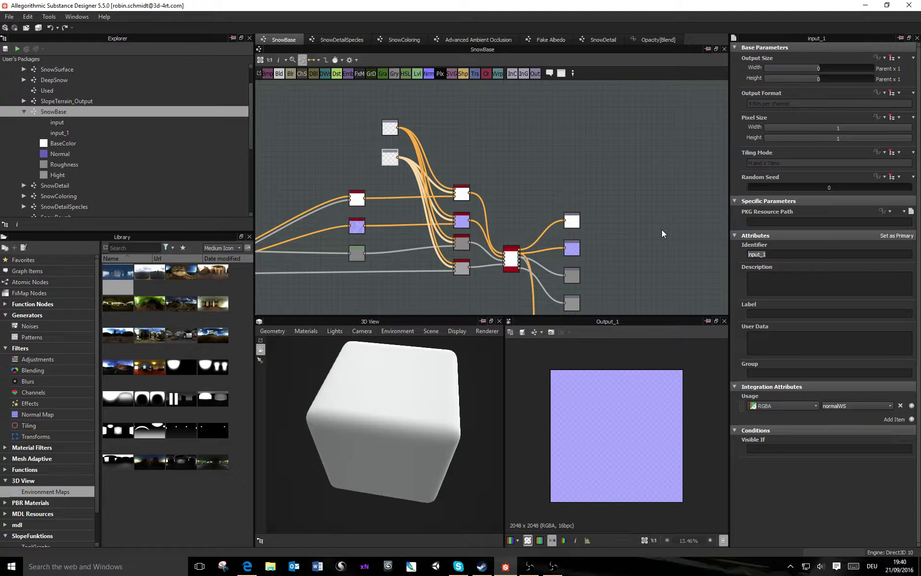
text(WorldspaceNormal)
click(453, 125)
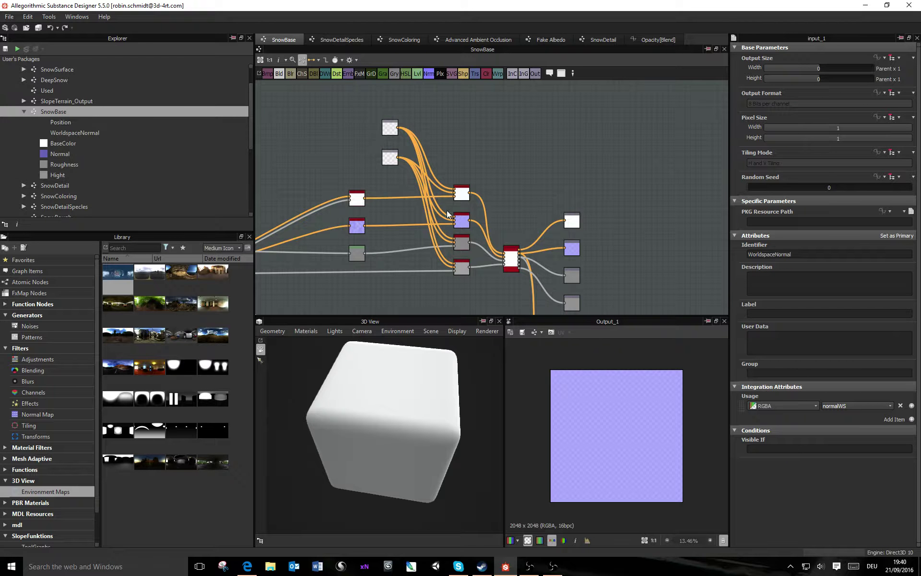
Step: Expose the Disorder parameter of the cells_1 node at the start of the noise chain as a graph input named Disorder
double_click(359, 197)
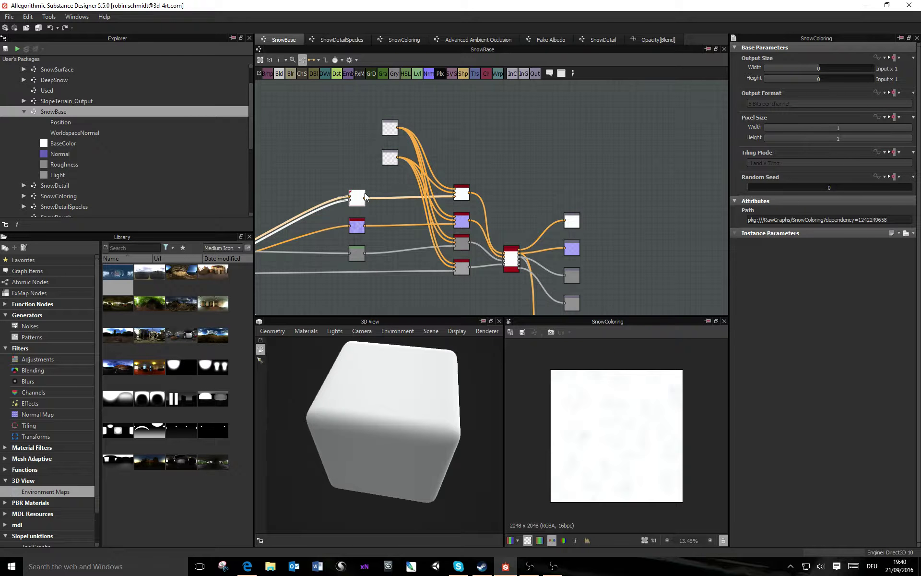
middle_drag(402, 213, 760, 191)
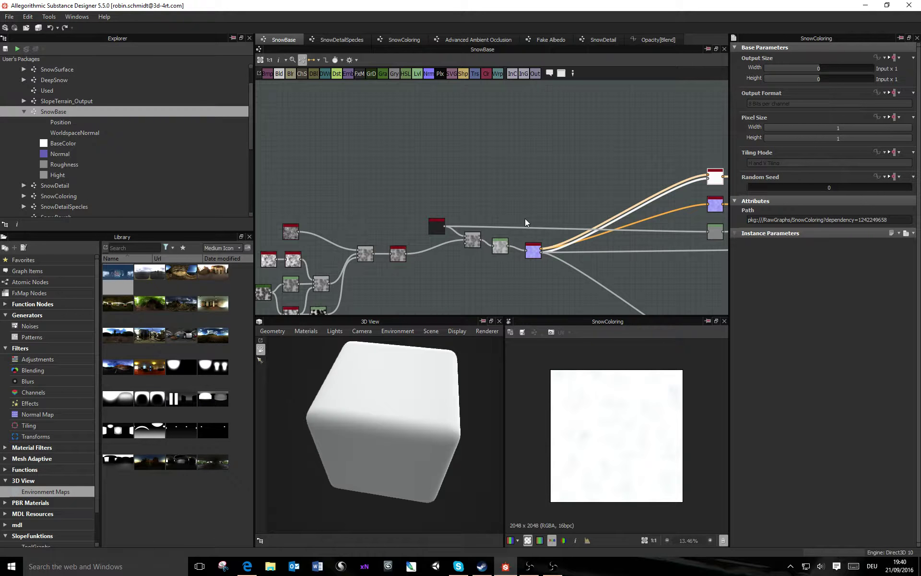
middle_drag(525, 217, 664, 170)
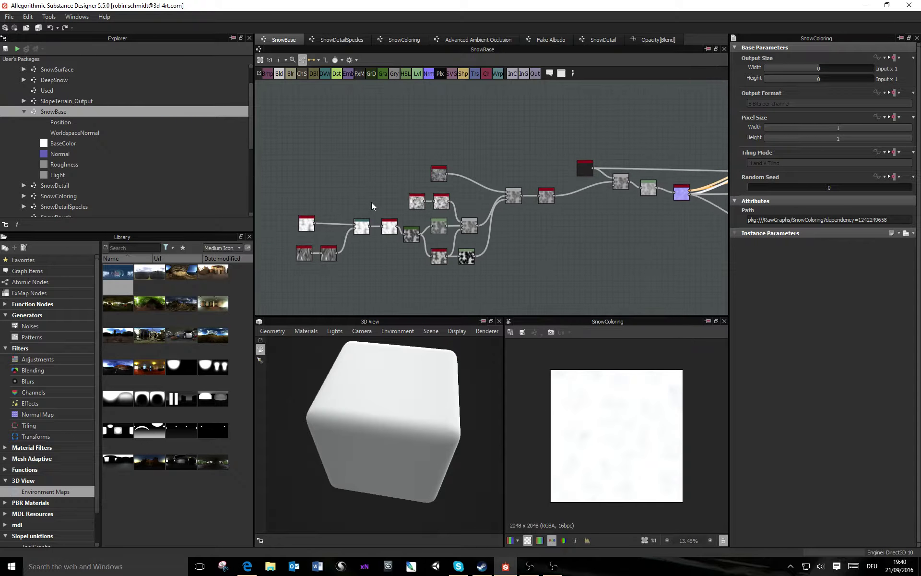
click(313, 224)
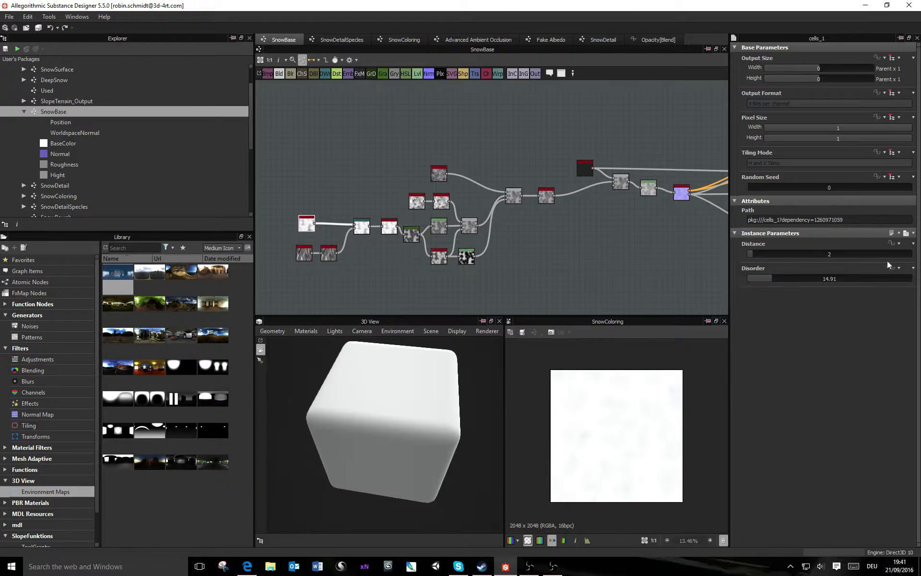
click(899, 268)
click(882, 343)
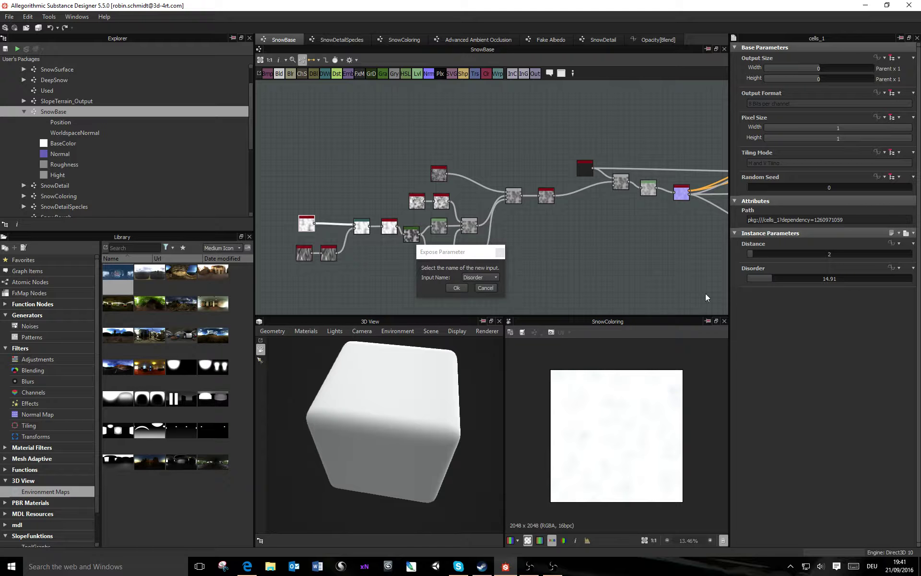
click(457, 288)
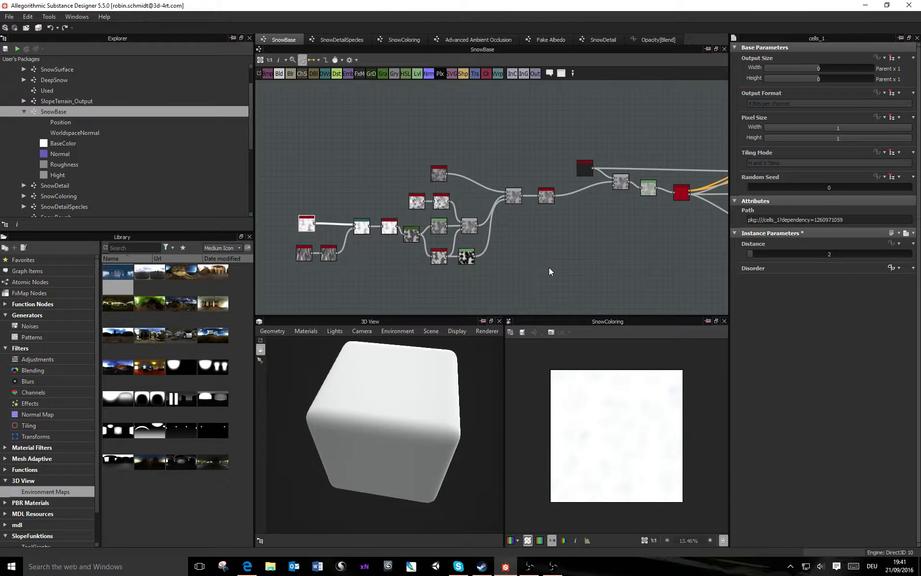
Step: Inspect the Hightmap_Preview node, then preview the Hight output and the Base Material's height map
middle_drag(639, 241, 434, 248)
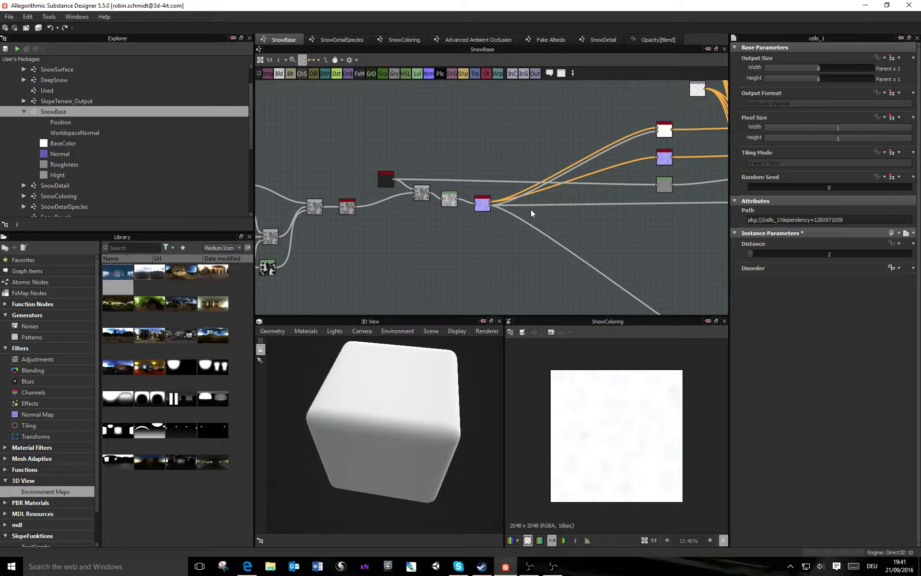
click(484, 206)
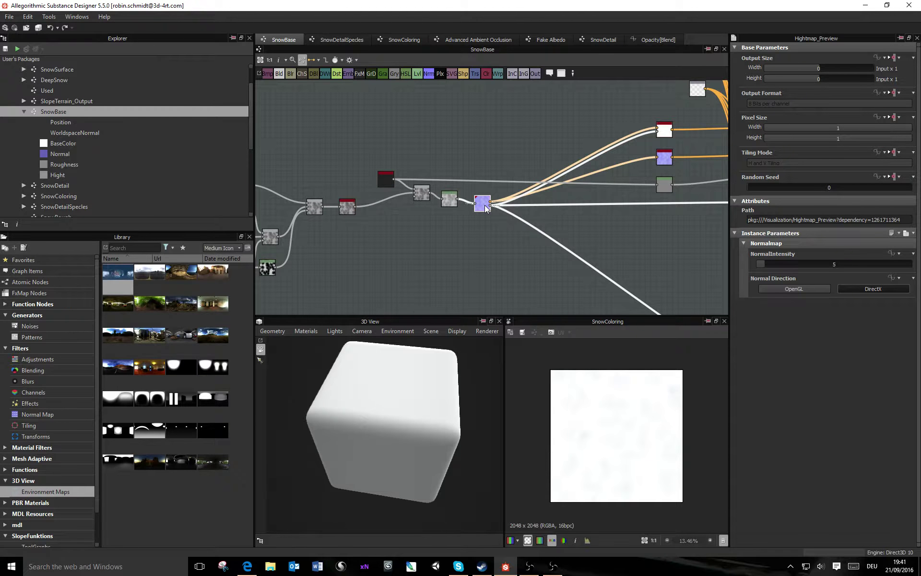
middle_drag(673, 231, 366, 232)
middle_drag(479, 230, 476, 273)
middle_drag(375, 266, 304, 248)
scroll(538, 276, up, 4)
double_click(468, 238)
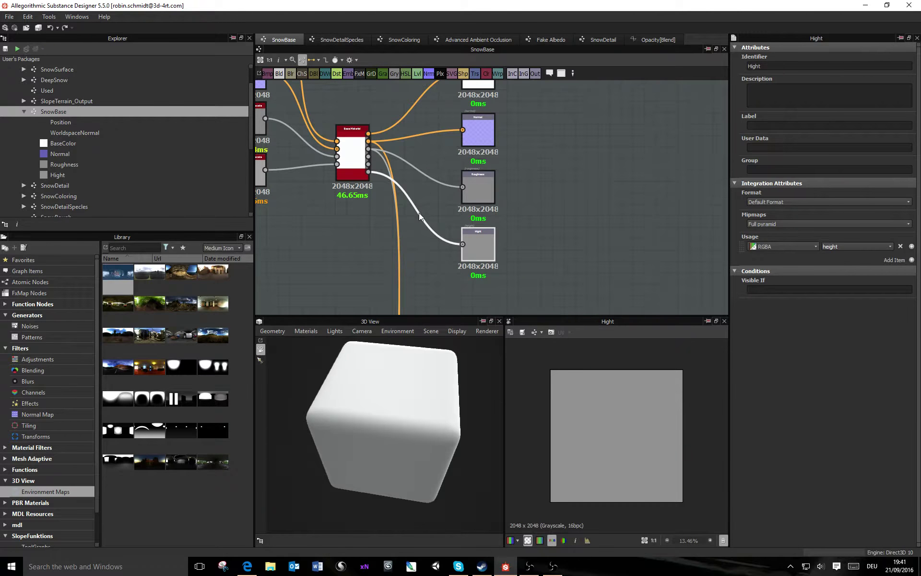
double_click(368, 171)
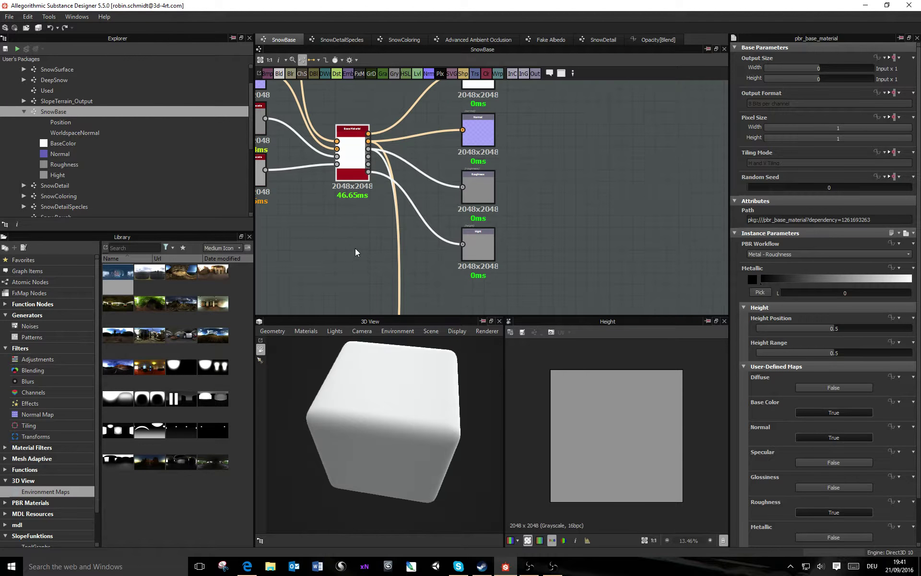
middle_drag(355, 249, 543, 261)
scroll(414, 211, down, 7)
middle_drag(395, 251, 464, 260)
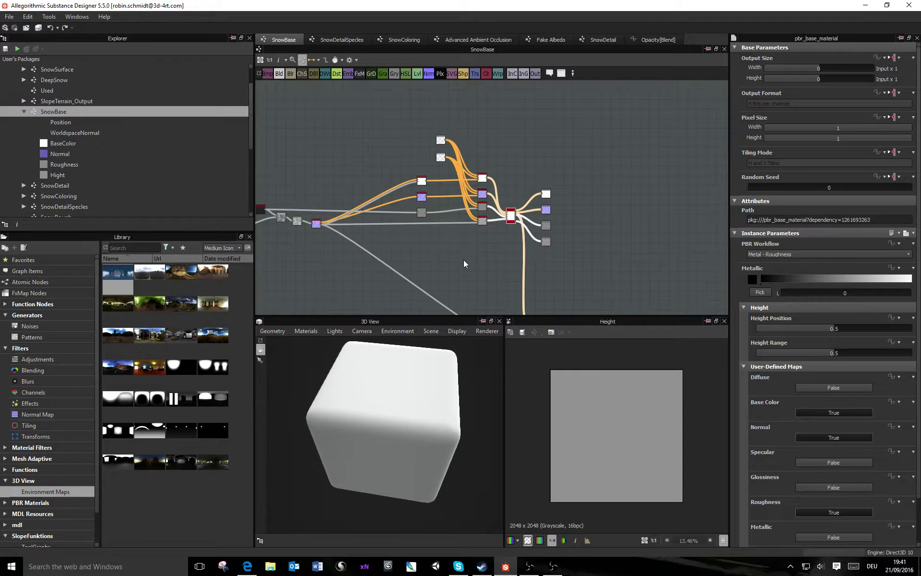
right_click(464, 263)
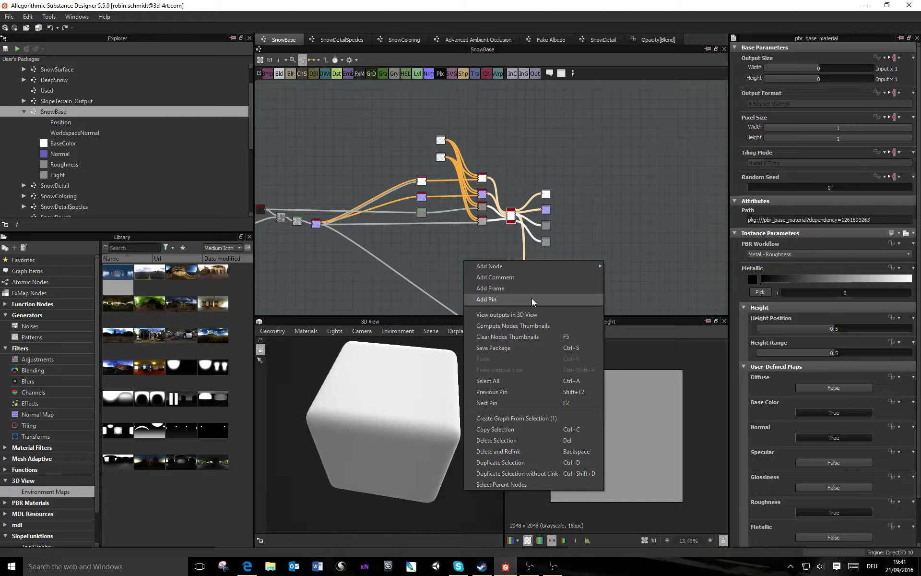
click(528, 141)
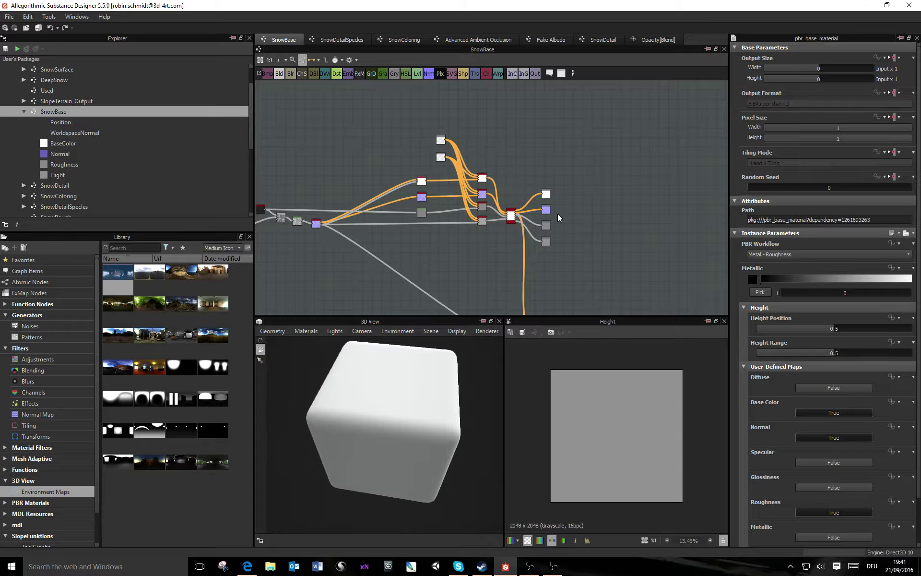
Step: Insert a Histogram Scan node between the Base Material's Height output and the Hight Output node
scroll(511, 224, up, 9)
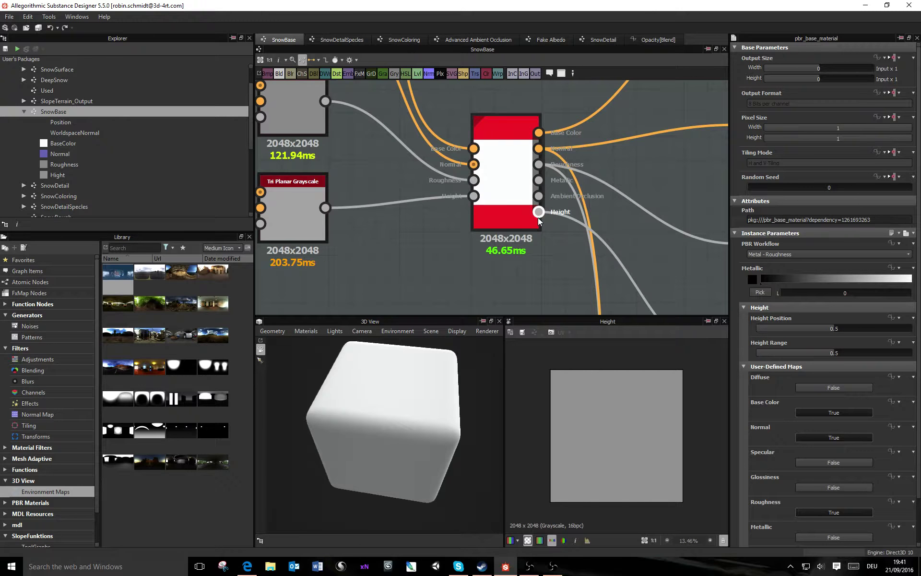
middle_drag(551, 227, 431, 195)
scroll(430, 195, down, 1)
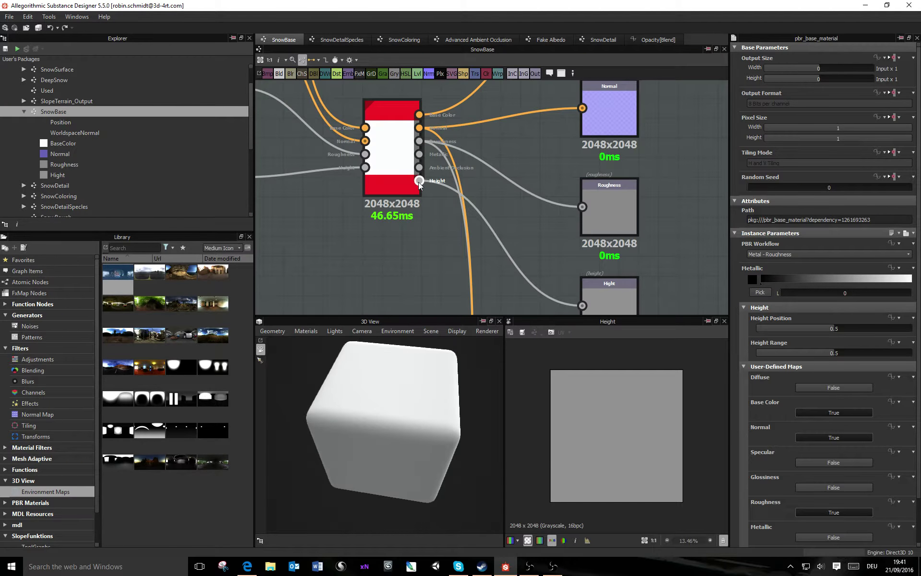
key(space)
text(his)
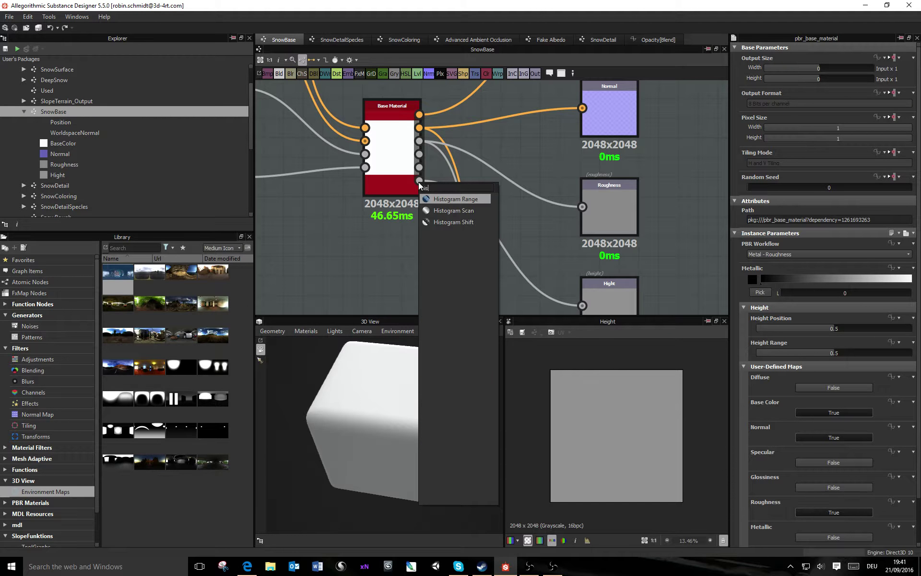
click(472, 211)
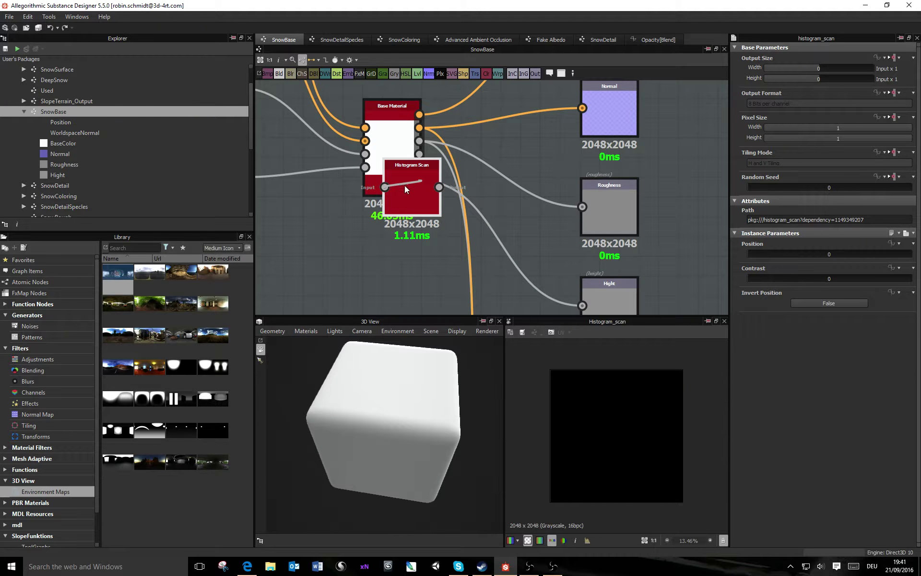
drag(398, 188, 456, 228)
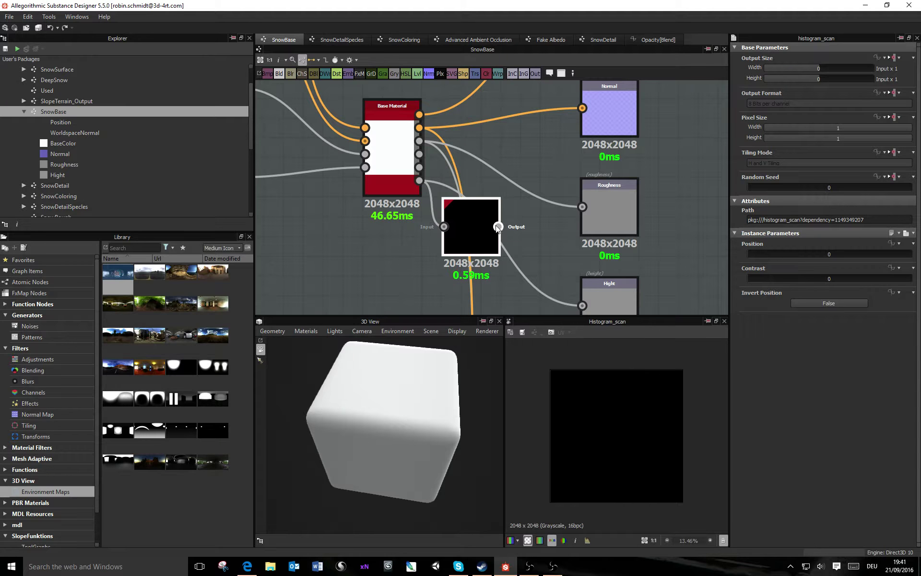
drag(575, 305, 580, 305)
drag(454, 224, 516, 264)
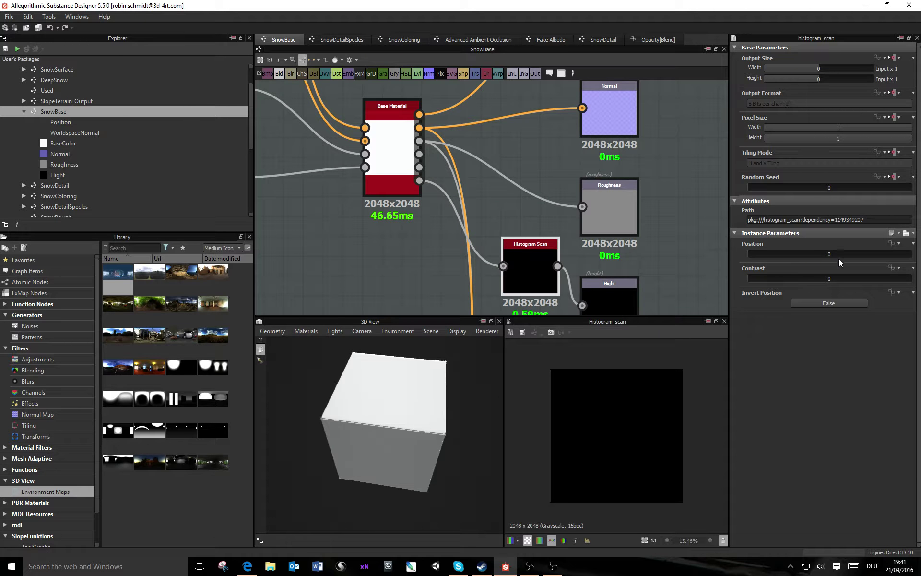
Step: Set the Histogram Scan's Position to 0.5 and move the node slightly away from the Hight output
double_click(841, 258)
text(0,5)
key(Return)
double_click(831, 252)
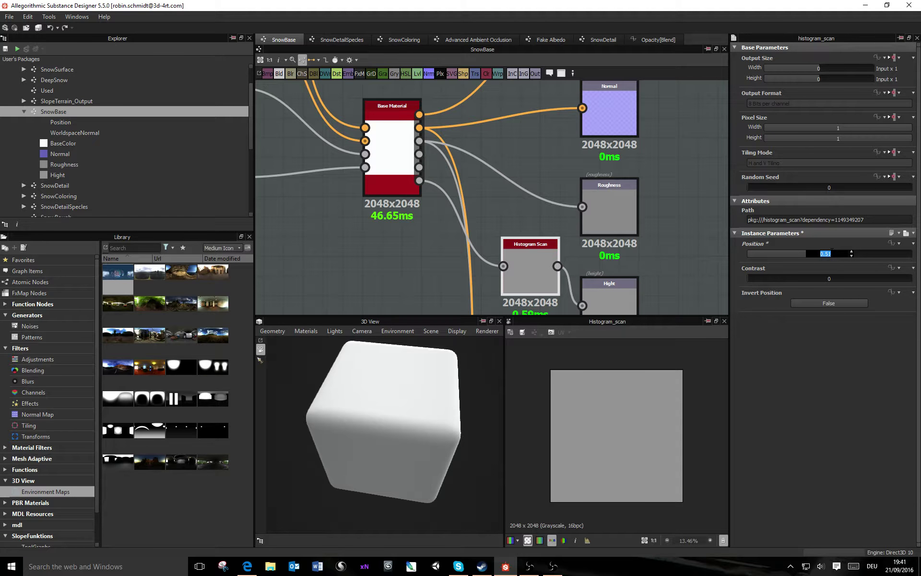
text(0.5)
key(Return)
drag(528, 269, 488, 258)
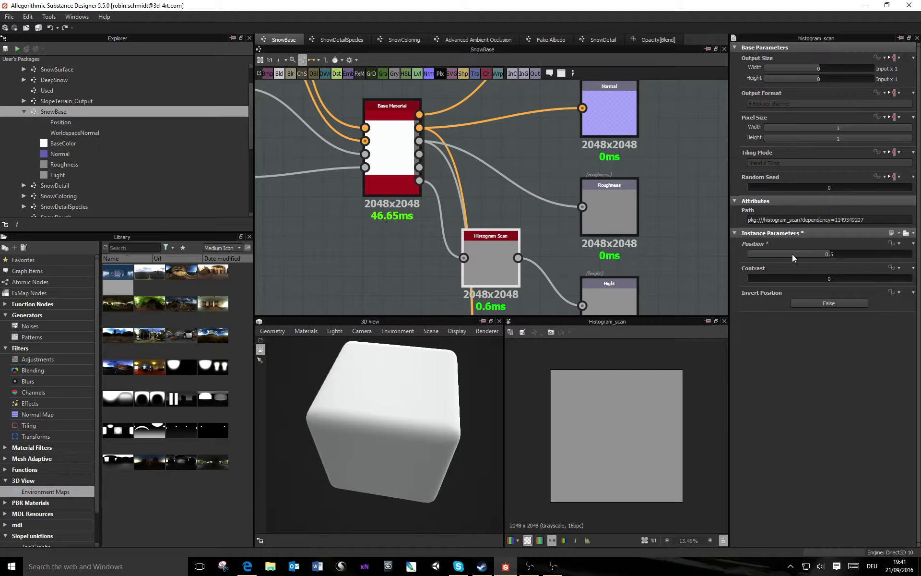
Step: Expose the Histogram Scan's Contrast parameter as a graph input named Contrast
click(899, 269)
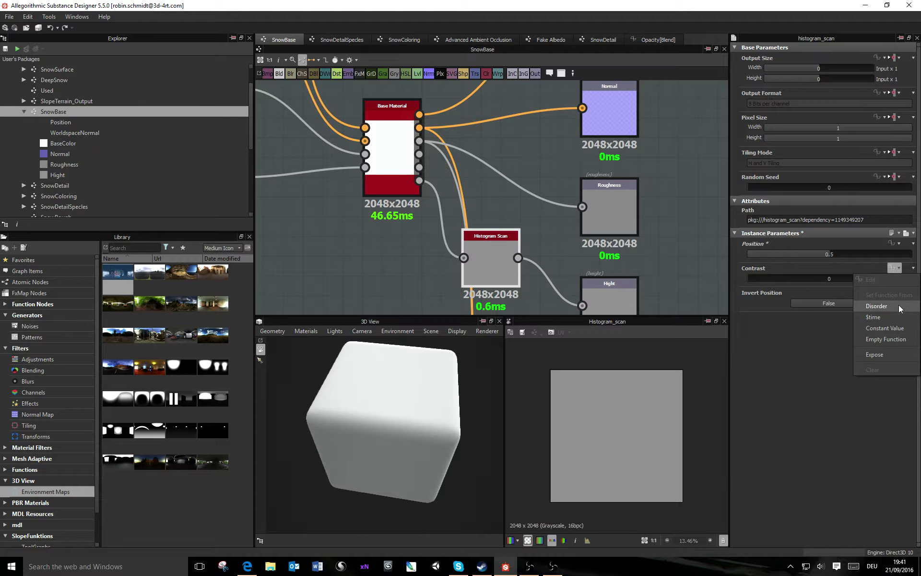
click(877, 354)
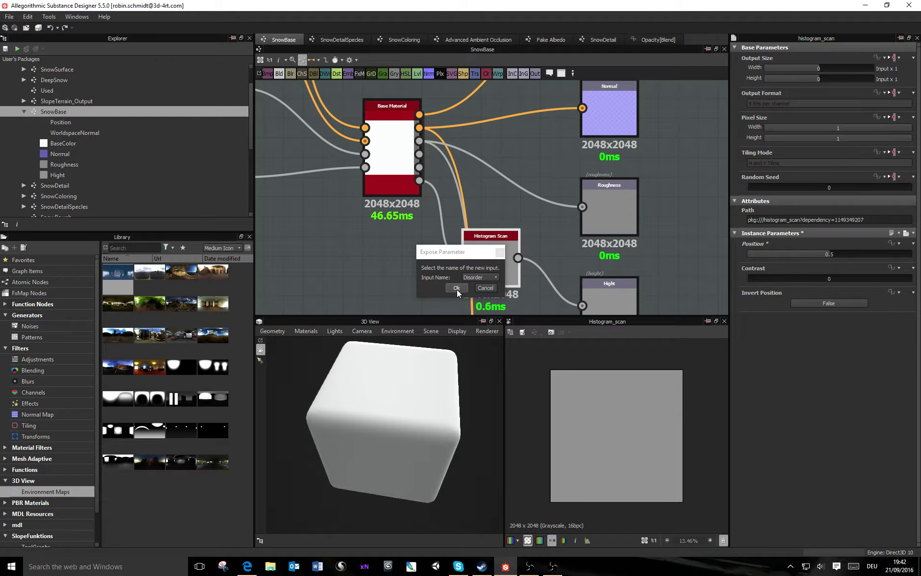
click(492, 279)
click(481, 292)
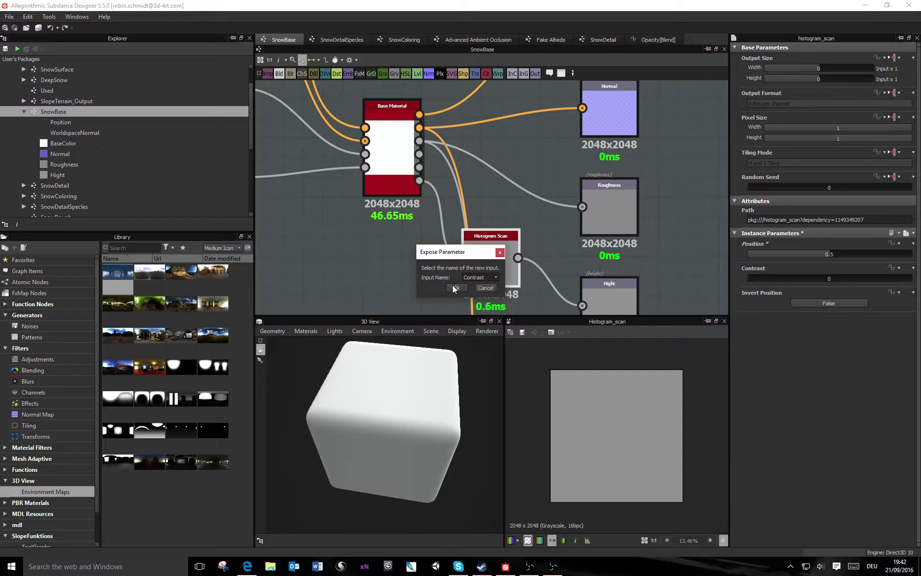
click(456, 288)
Step: Move the SnowBase graph out of the RawGraphs folder of SlopeSnowSet.sbs into the unsaved package containing TriPlanarSnow
middle_drag(549, 246, 559, 210)
scroll(561, 213, down, 5)
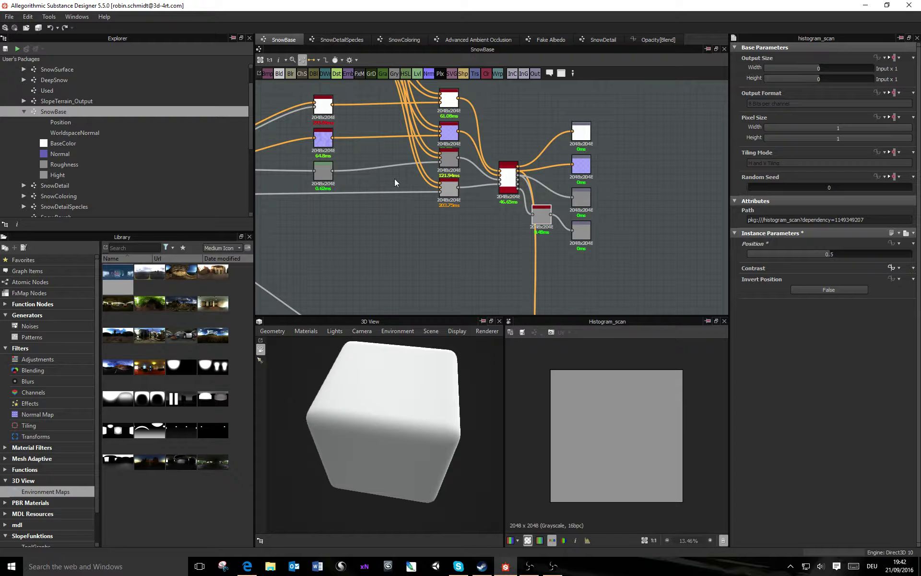
middle_drag(570, 167, 624, 234)
scroll(614, 234, down, 3)
scroll(72, 120, down, 4)
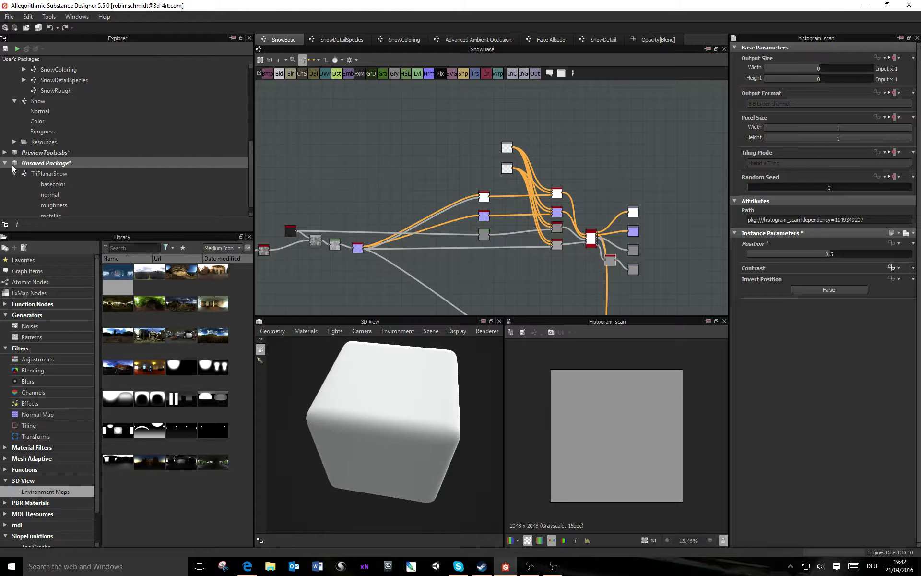
scroll(37, 144, up, 4)
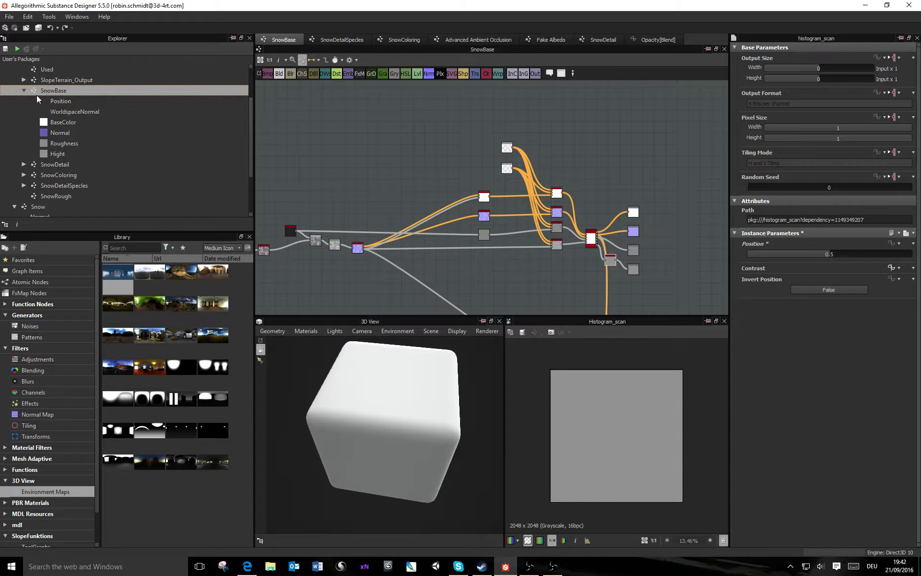
click(24, 90)
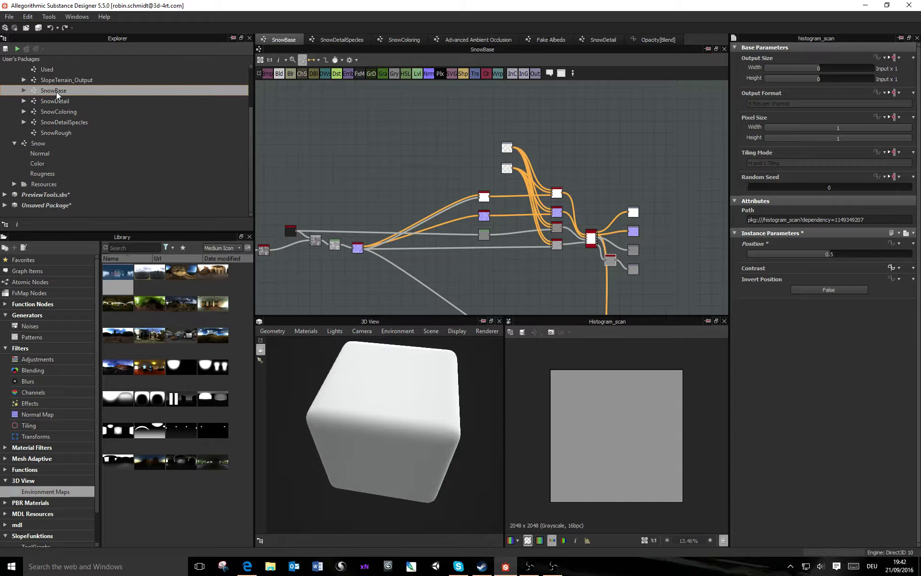
drag(56, 91, 50, 203)
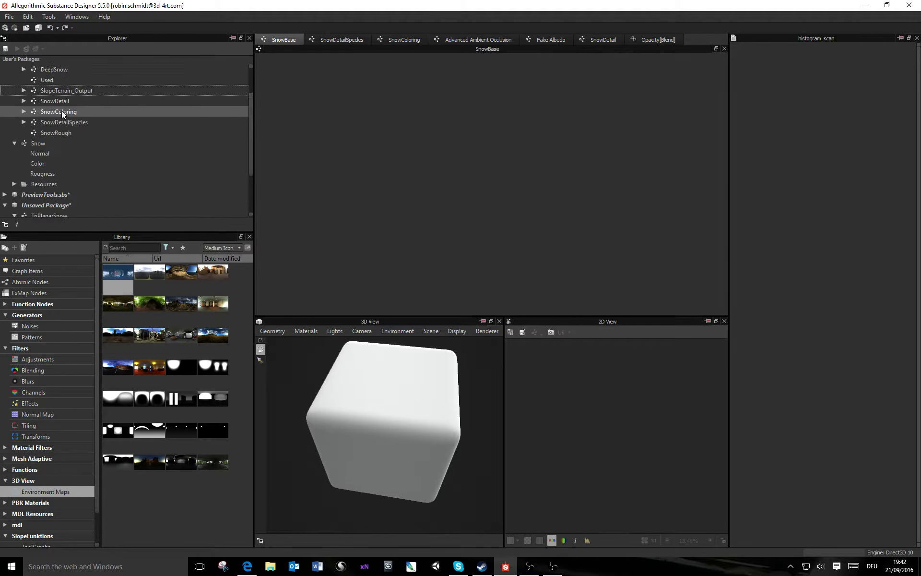
scroll(61, 111, up, 2)
click(54, 73)
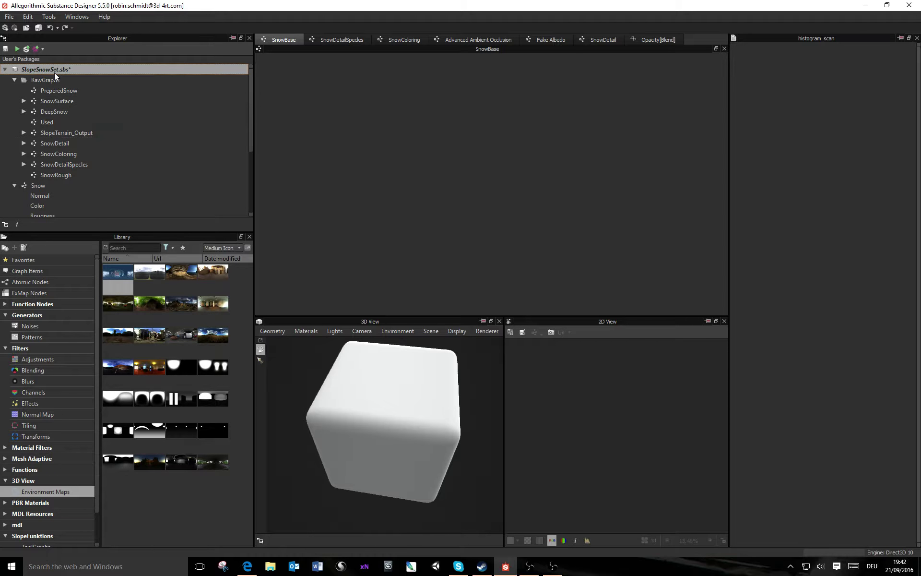
right_click(54, 73)
click(91, 215)
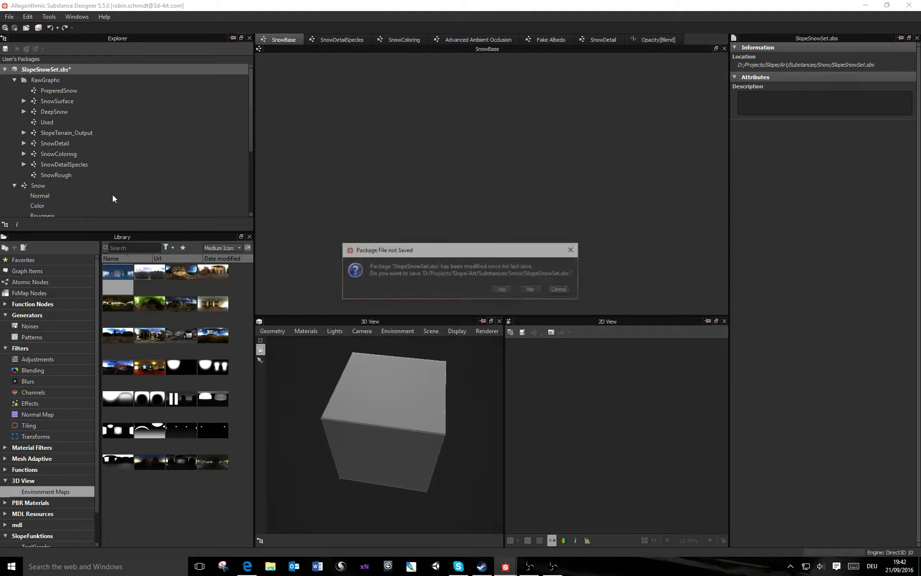
click(570, 291)
Step: Export the unsaved package as TriPlanarSnow.sbsar to the PublishedMaterials/materials folder, saving its source there as TriPlanarSnow.sbs
scroll(161, 188, down, 4)
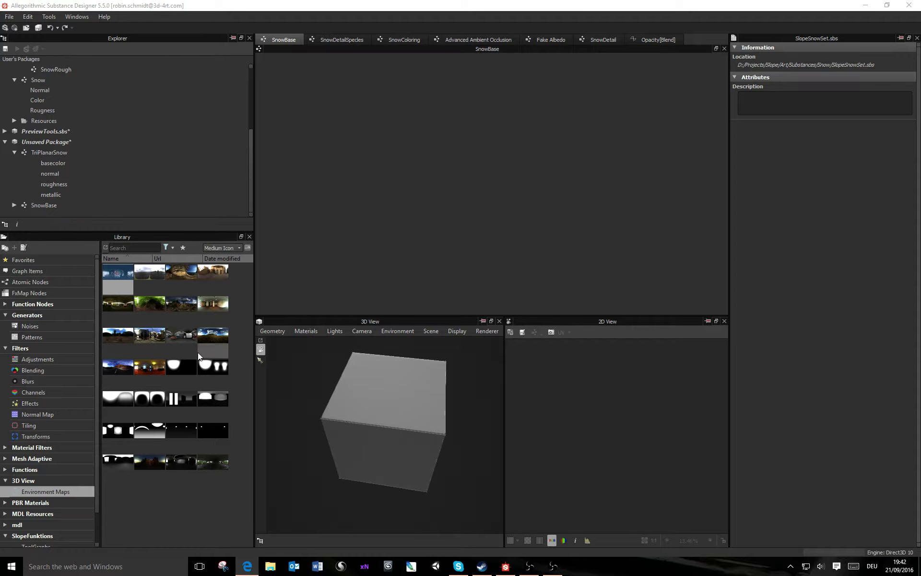
click(53, 141)
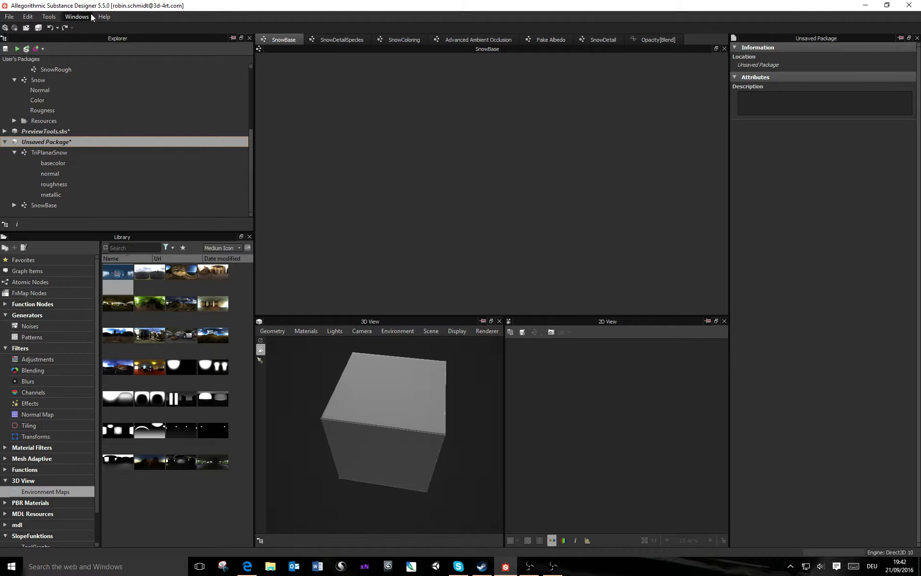
right_click(48, 143)
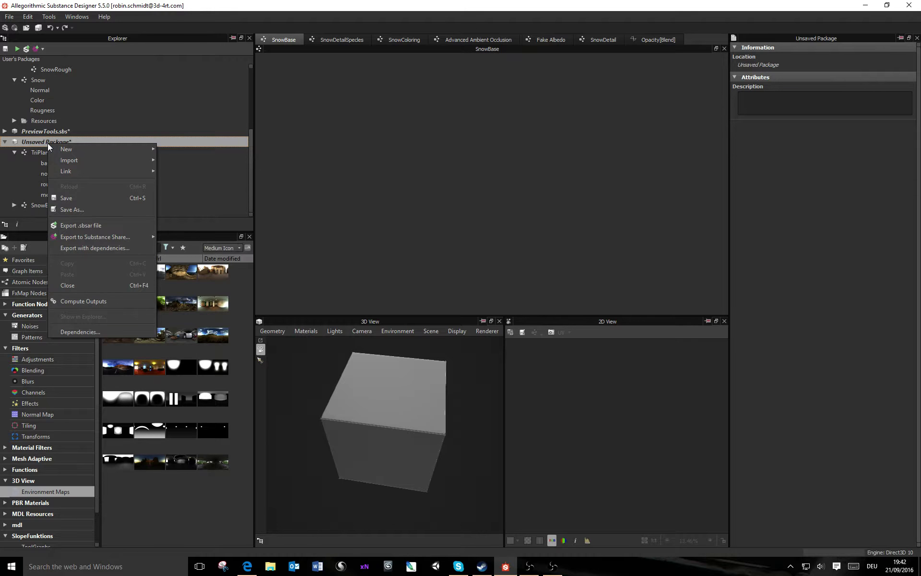
click(111, 226)
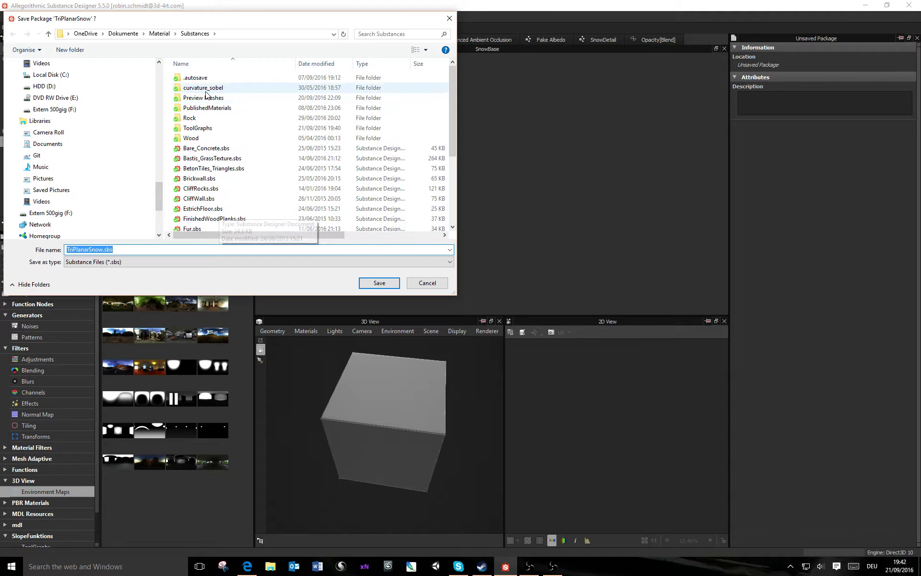
double_click(219, 108)
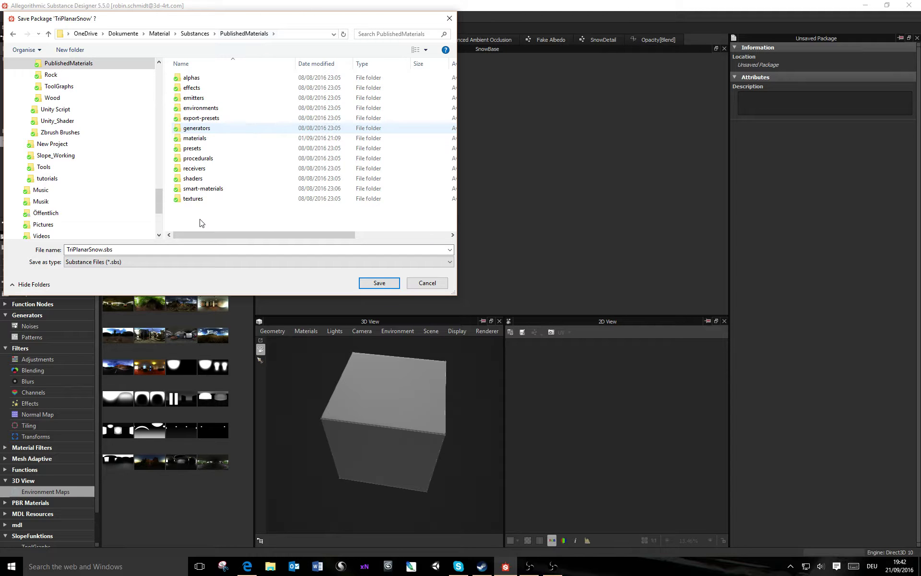
click(191, 169)
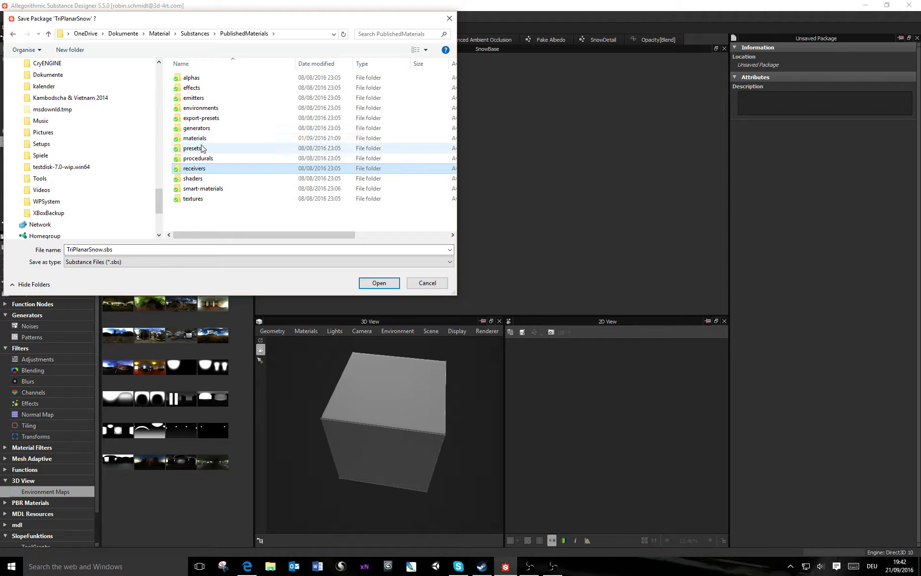
double_click(195, 138)
click(199, 254)
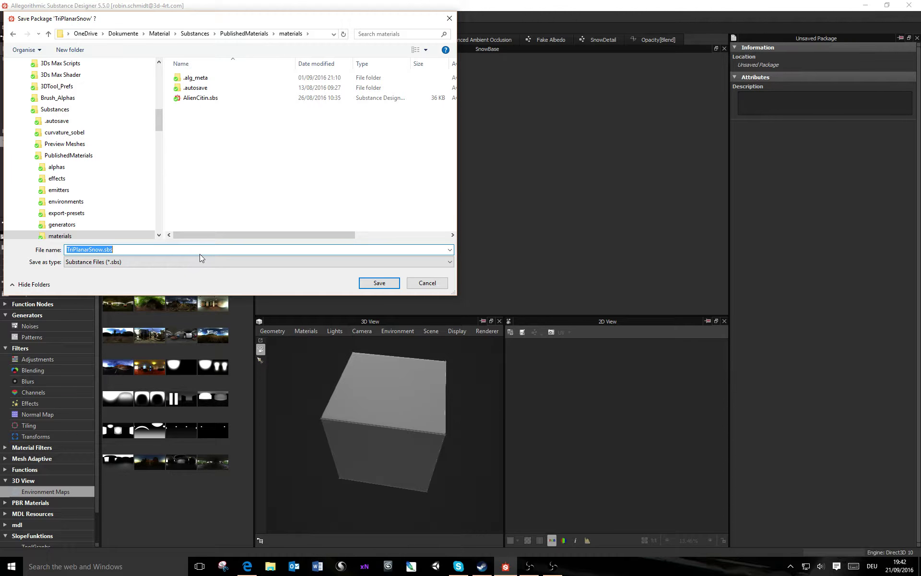
click(384, 281)
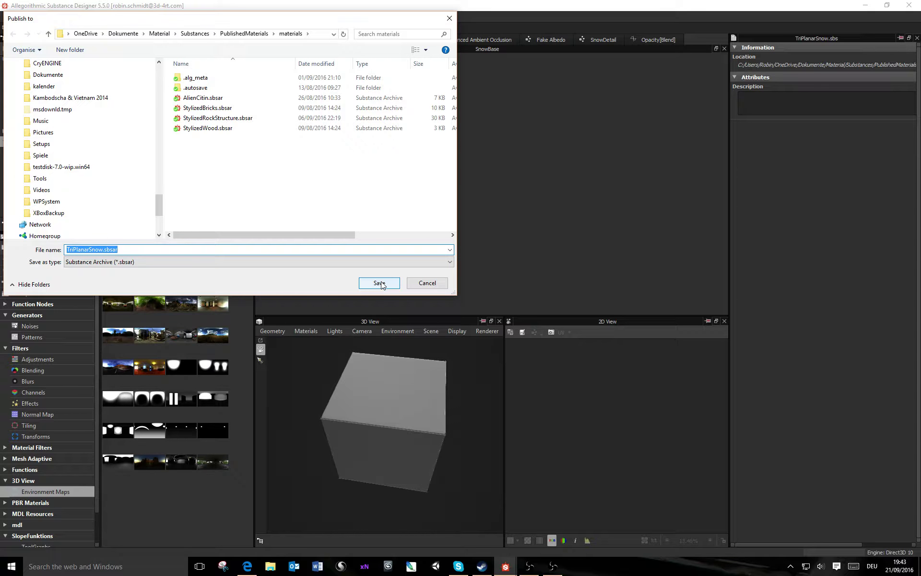
click(379, 283)
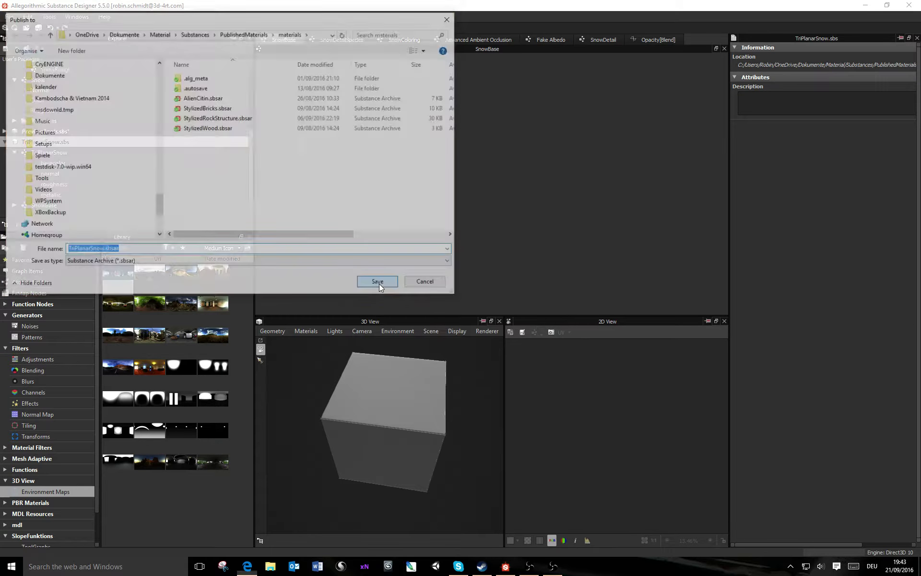
click(503, 326)
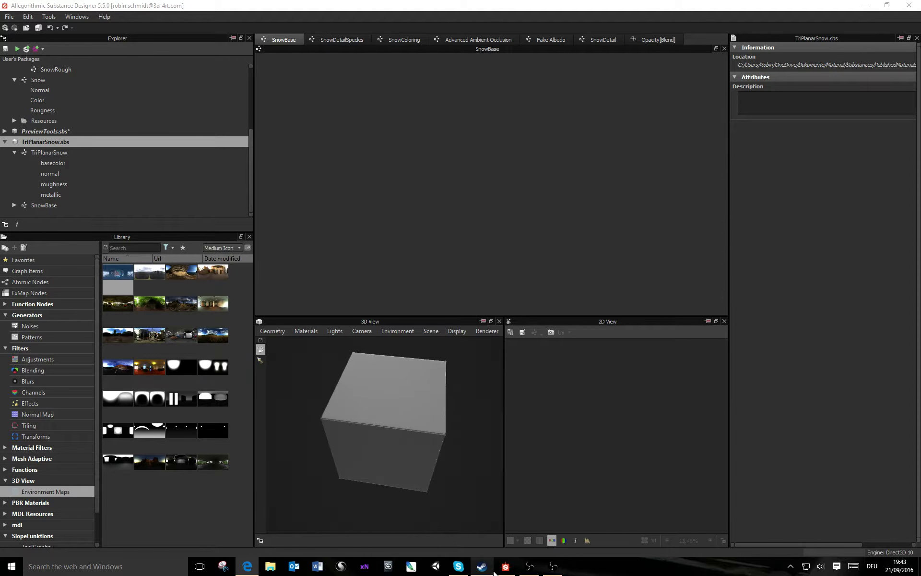
Step: Launch Substance Painter
key(super)
text(s)
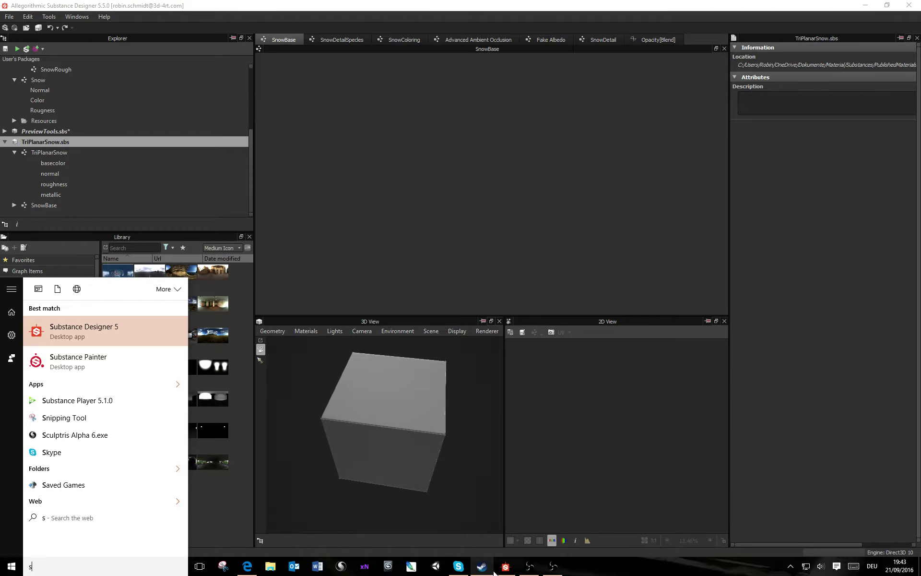
key(Down)
key(Return)
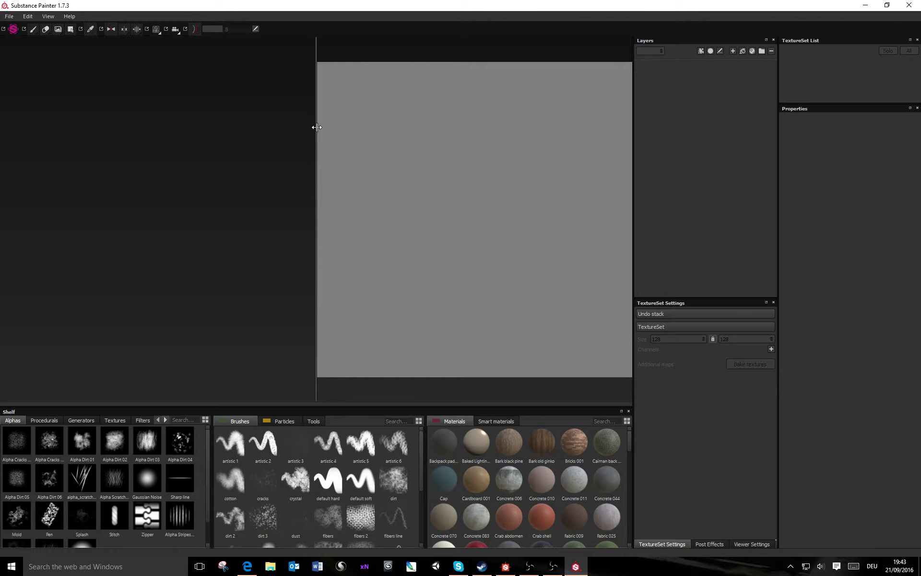
click(11, 18)
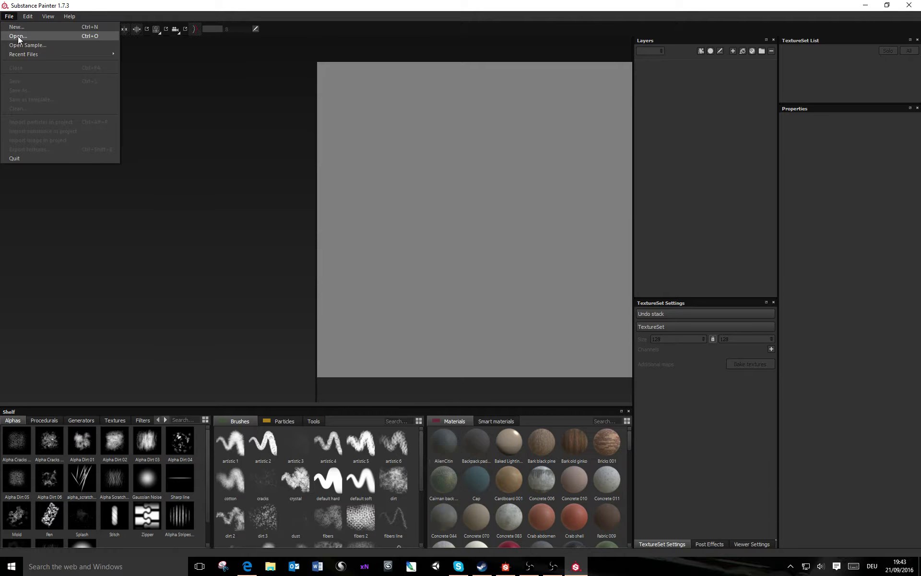
click(18, 37)
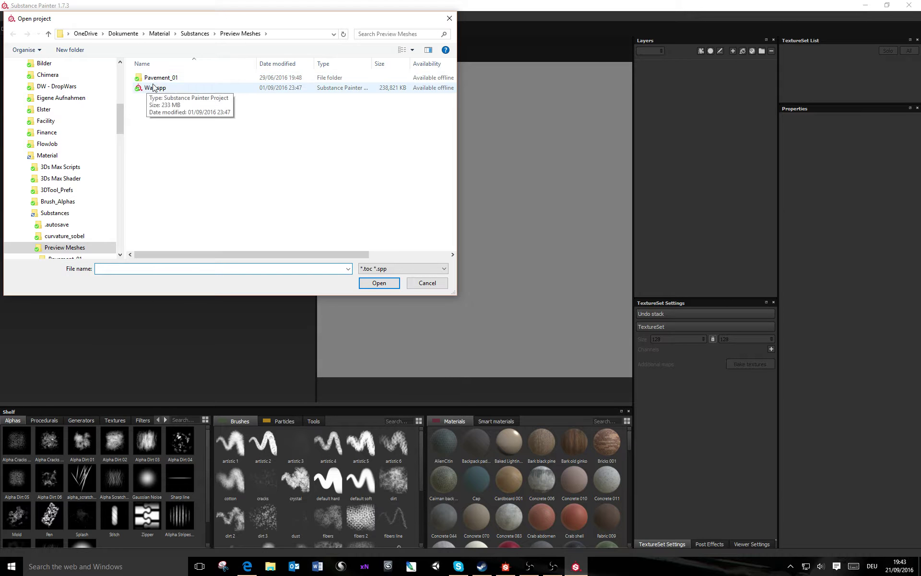
click(201, 34)
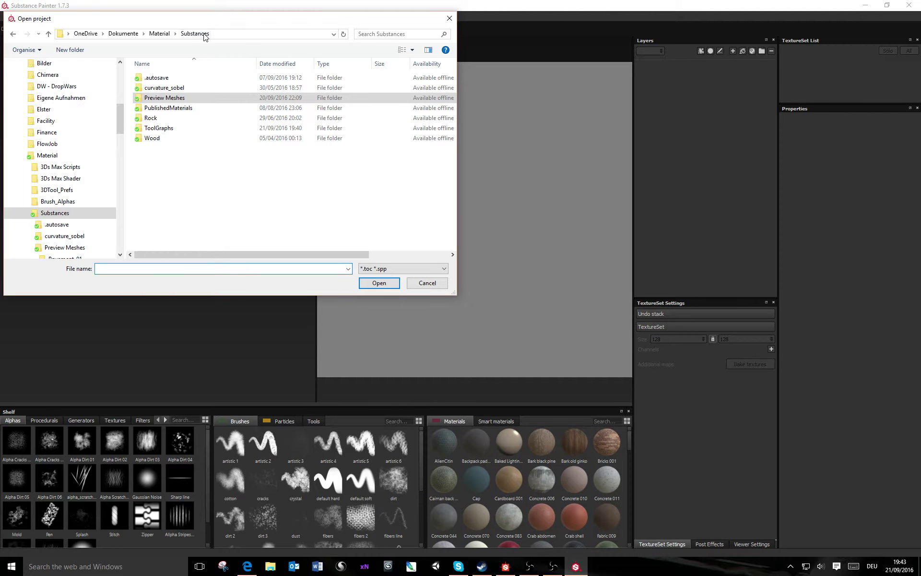
click(166, 100)
click(197, 154)
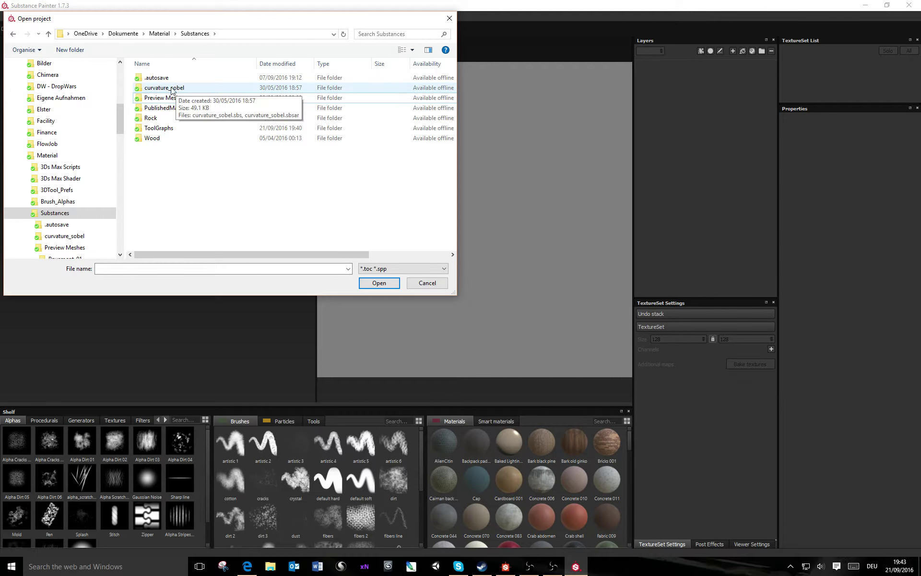
drag(118, 126, 420, 4)
click(448, 18)
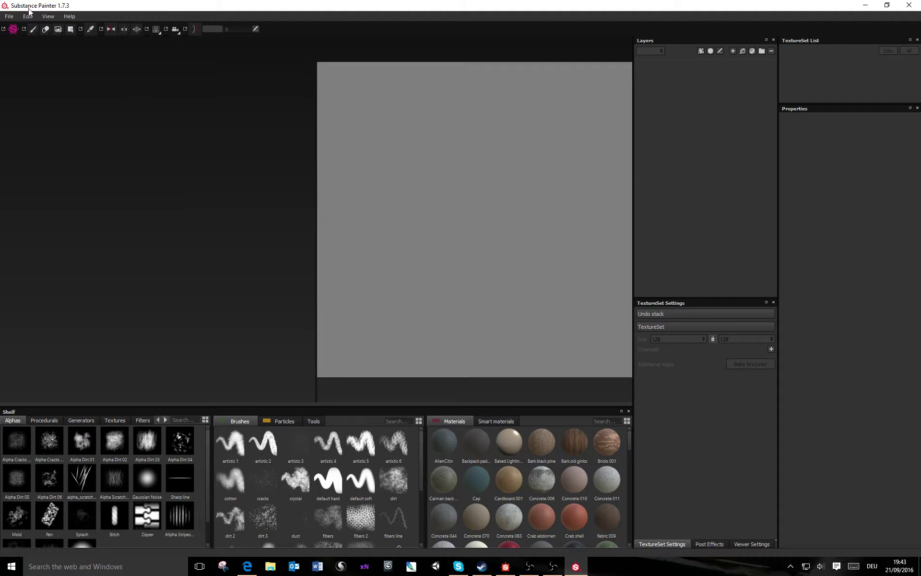
Step: Open the recent project Table_01.spp
click(9, 17)
mouse_move(46, 57)
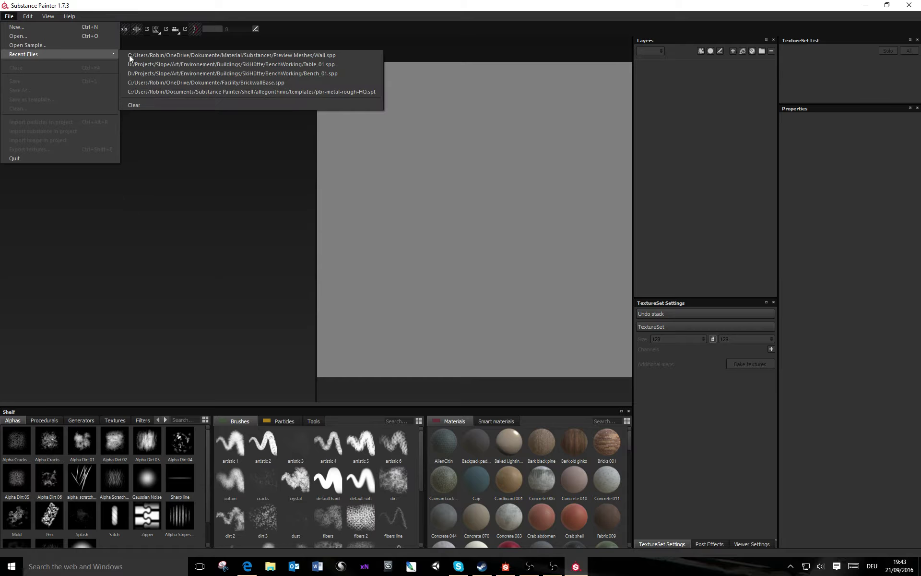
click(329, 65)
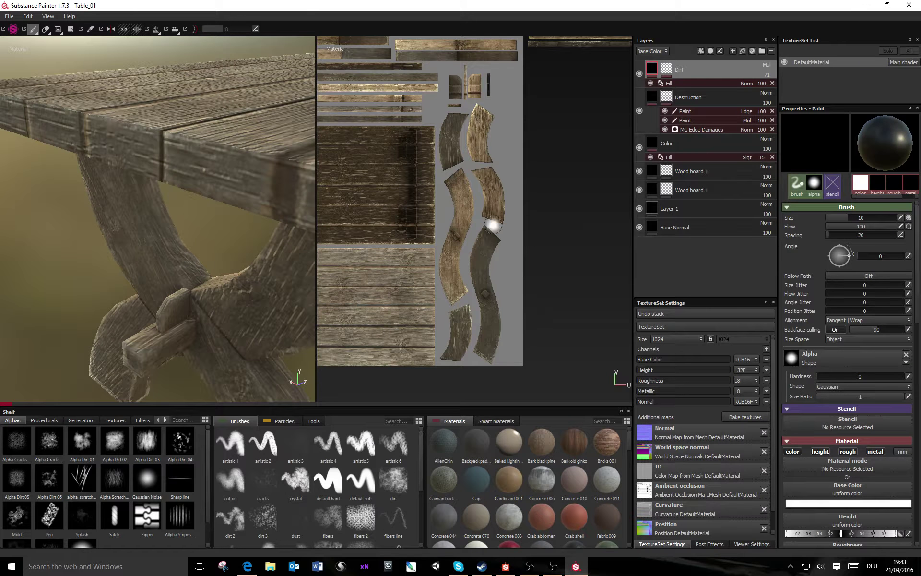
scroll(221, 196, down, 4)
alt+middle_drag(249, 198, 196, 220)
scroll(195, 222, down, 4)
mouse_move(196, 220)
alt+mouse_down()
mouse_move(226, 232)
mouse_move(235, 200)
mouse_move(244, 205)
alt+mouse_up()
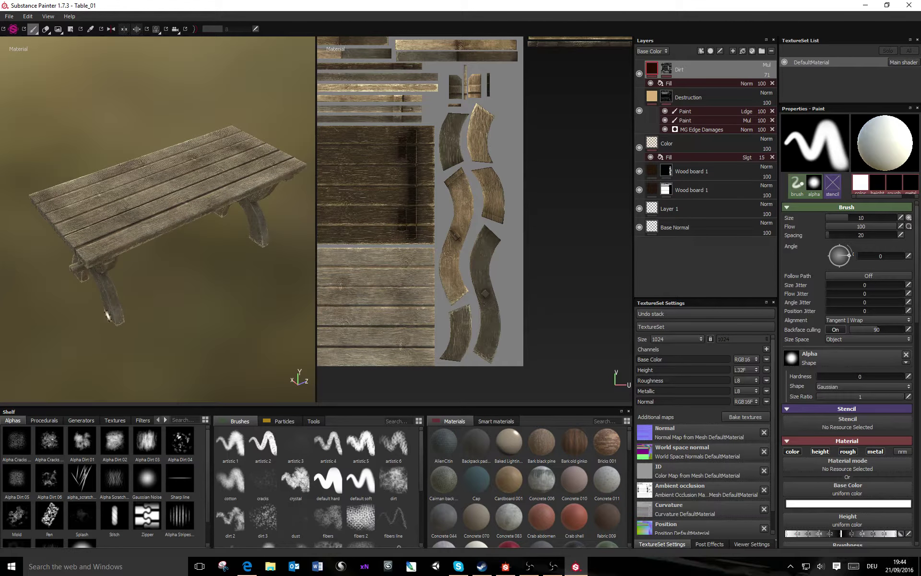
scroll(152, 243, down, 3)
scroll(173, 223, up, 4)
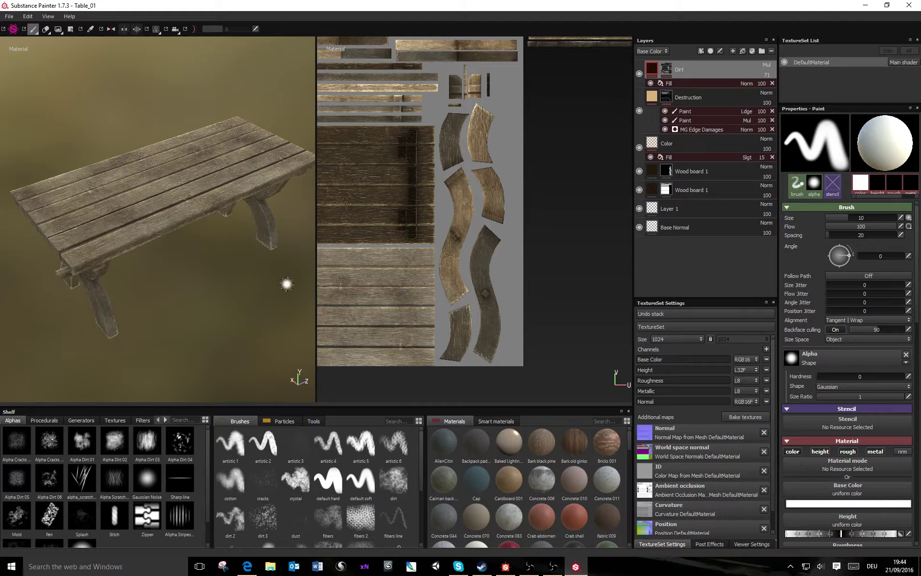
Step: Search the shelf's materials for "snow" and add TriPlanarSnow as a fill layer above the Dirt layer
click(509, 426)
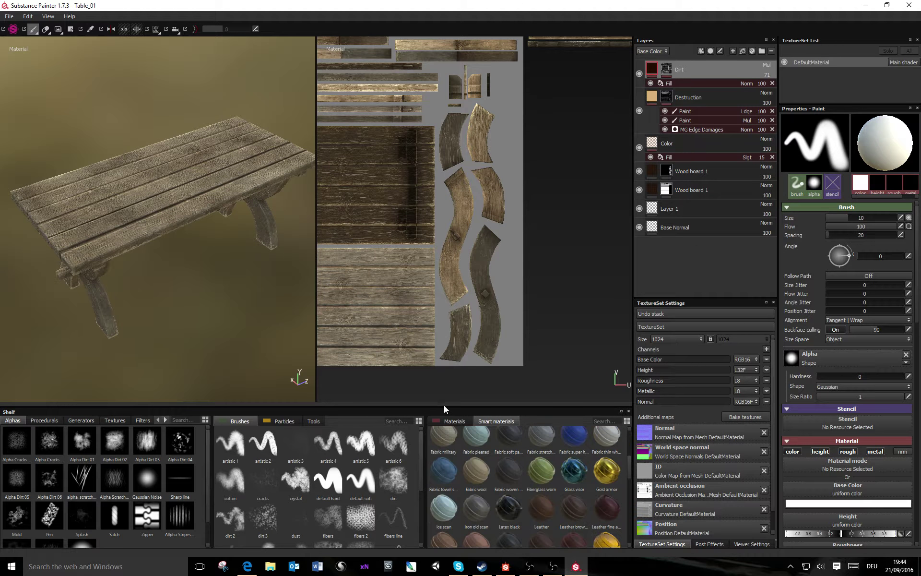
click(451, 421)
click(613, 421)
text(snow)
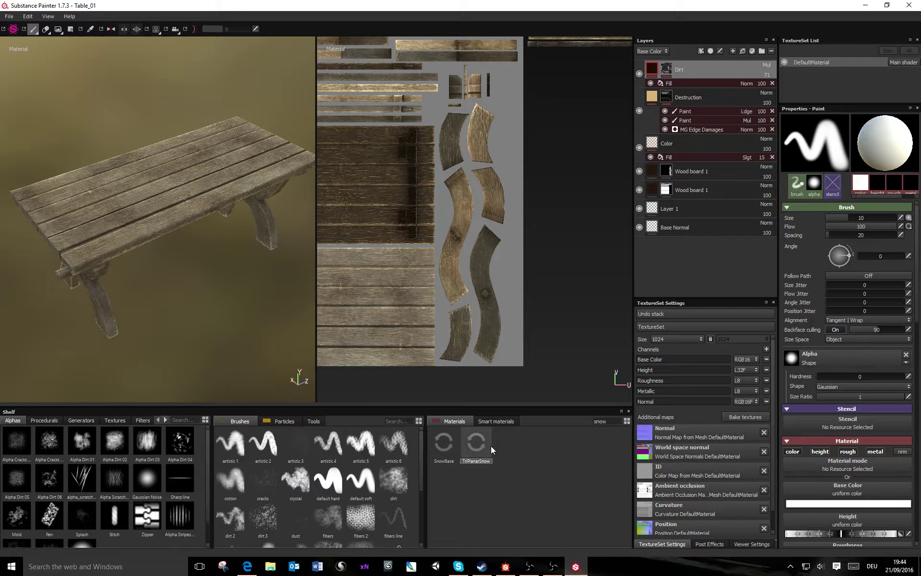
click(469, 449)
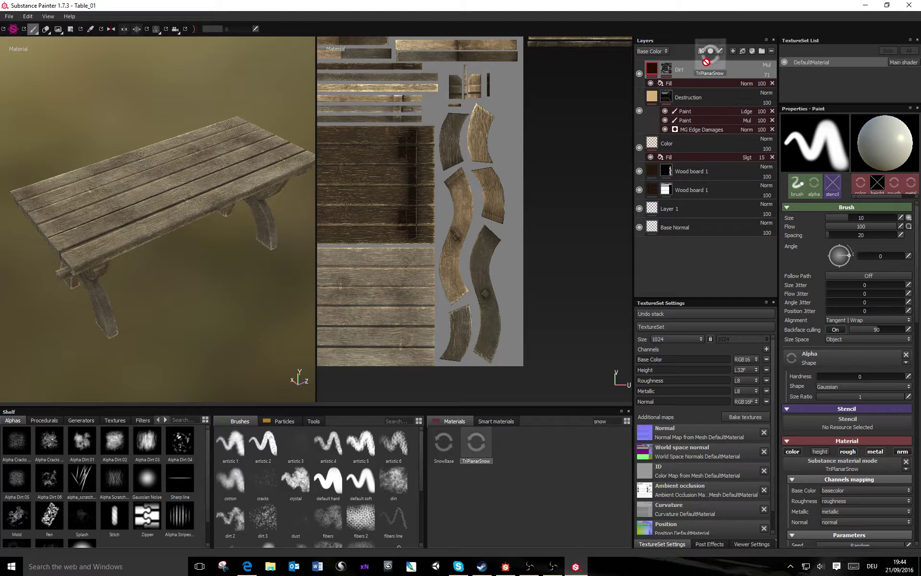
drag(470, 449, 695, 65)
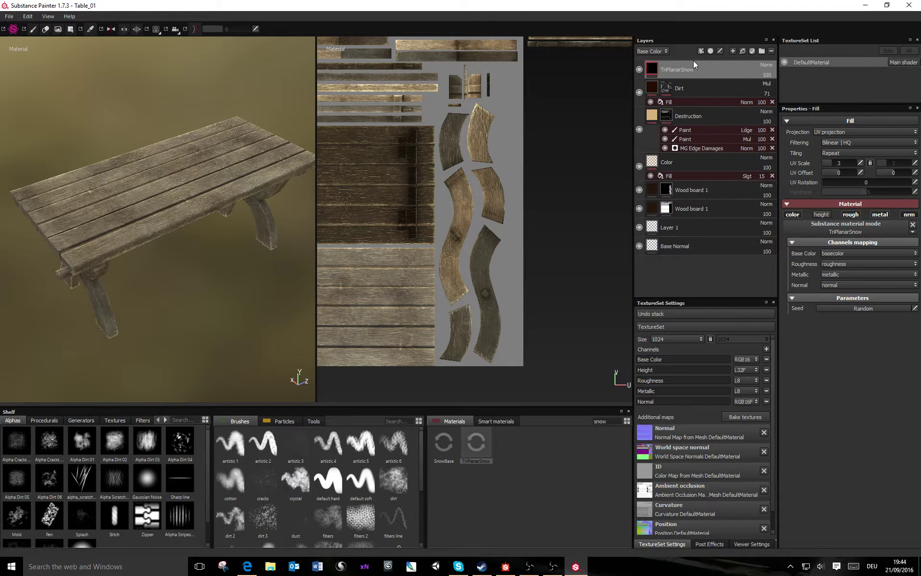
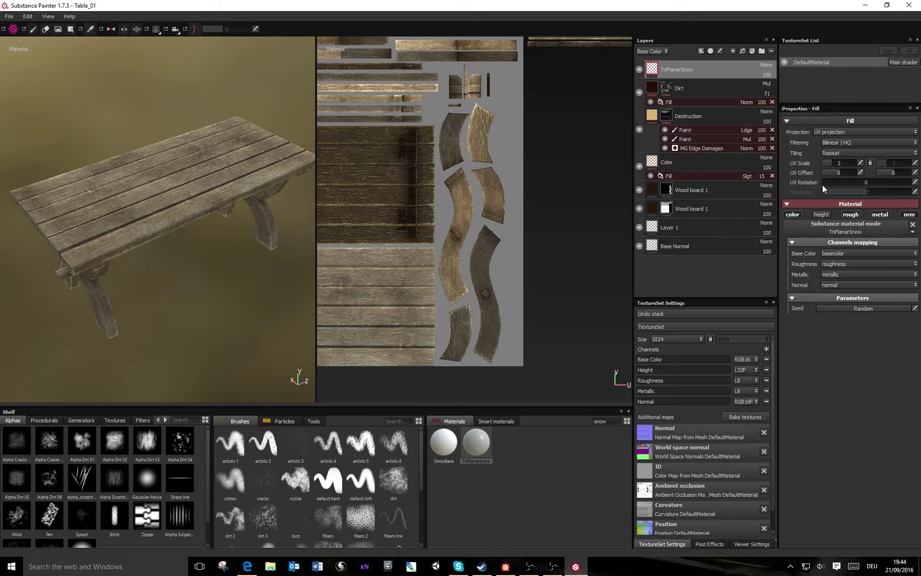
Step: Add the SnowBase material as a fill layer above the TriPlanarSnow layer
click(445, 448)
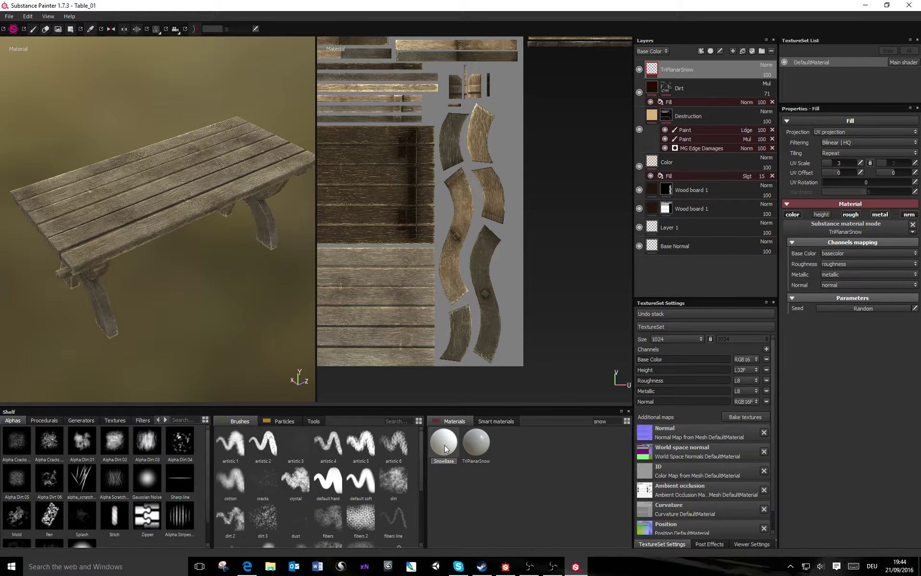
drag(443, 454, 685, 66)
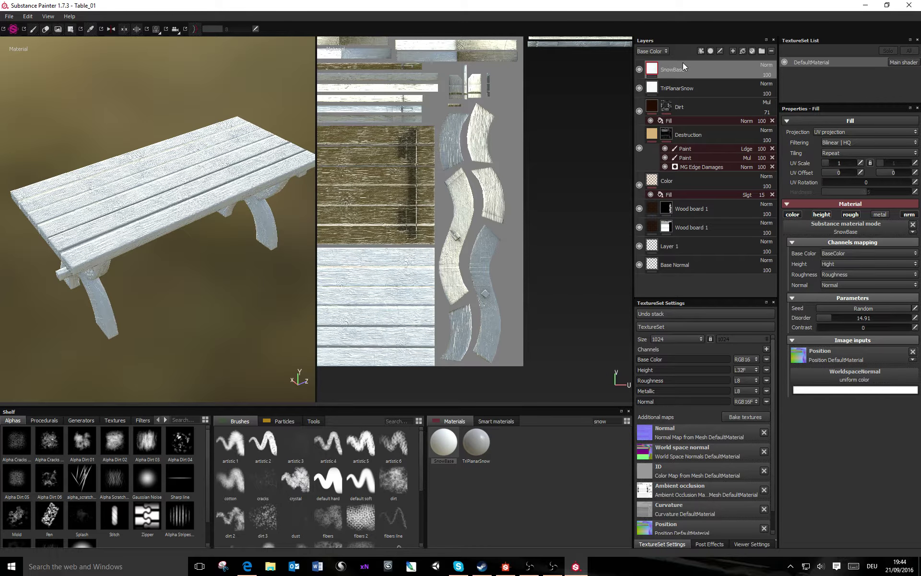
alt+drag(172, 235, 118, 284)
scroll(202, 297, up, 6)
alt+drag(237, 253, 276, 269)
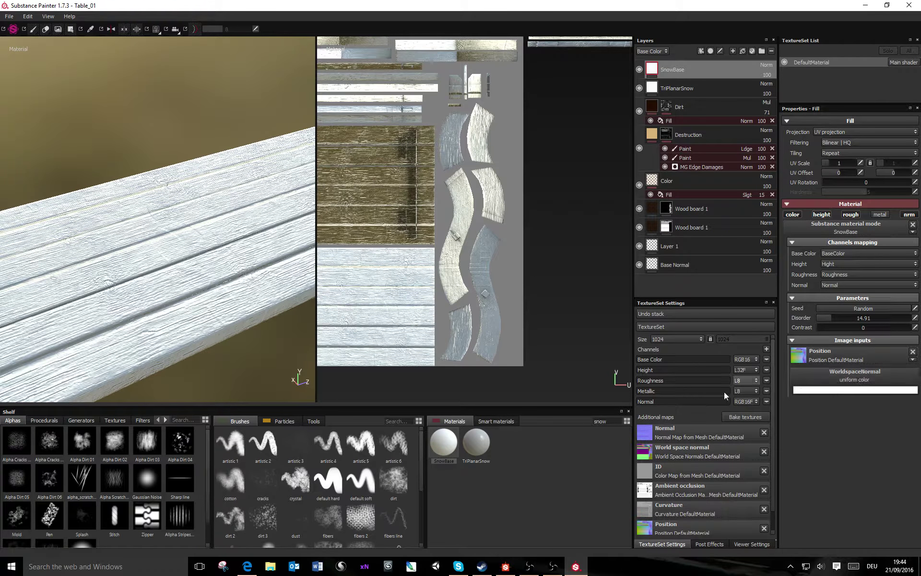
Step: Assign the table's baked World Space Normals map to the SnowBase layer's WorldspaceNormal image input
click(663, 451)
click(847, 379)
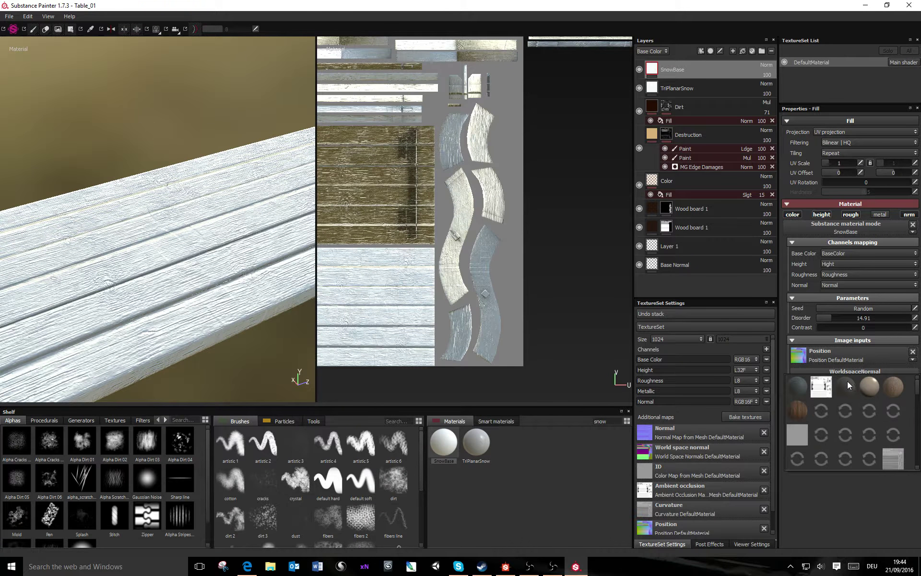
scroll(835, 408, down, 10)
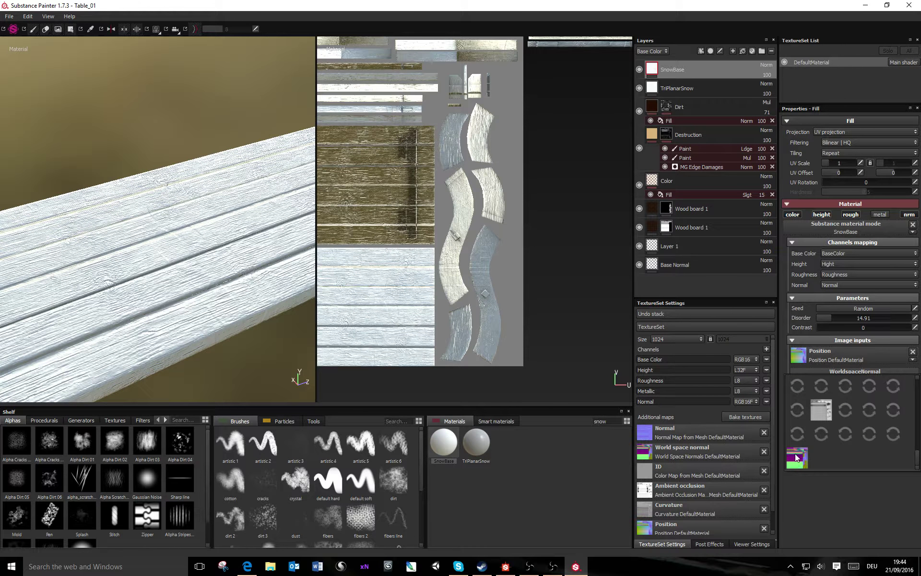
click(798, 461)
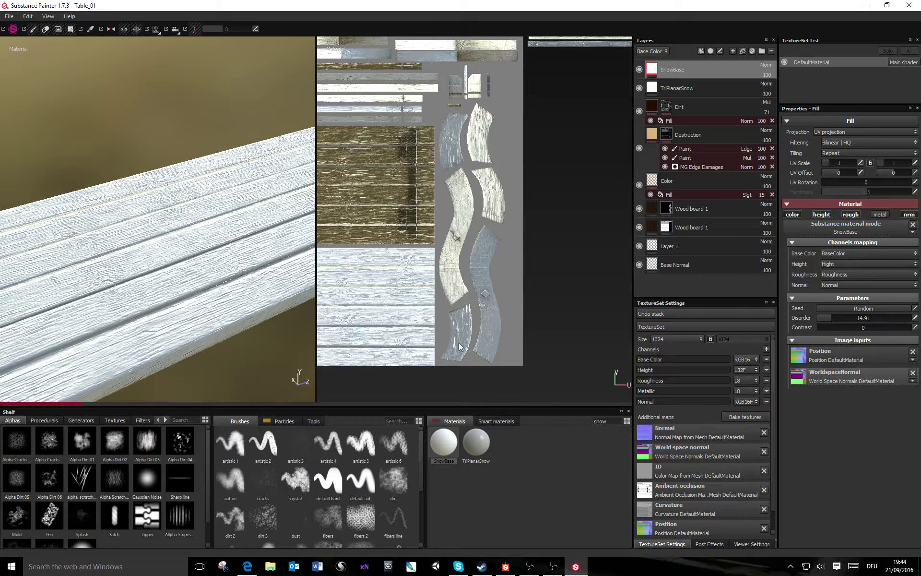
alt+drag(201, 257, 419, 211)
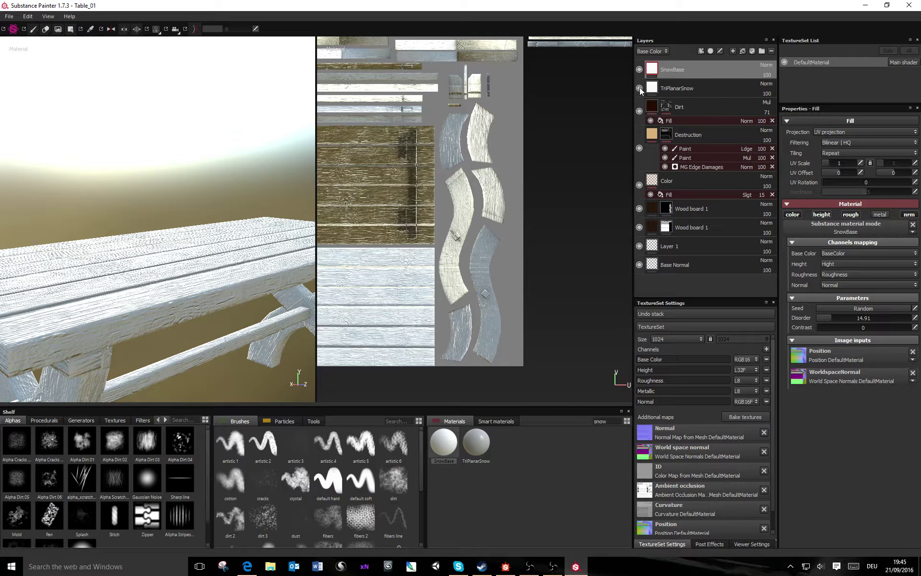
Step: Delete the TriPlanarSnow layer from the layer stack, keeping SnowBase
click(684, 93)
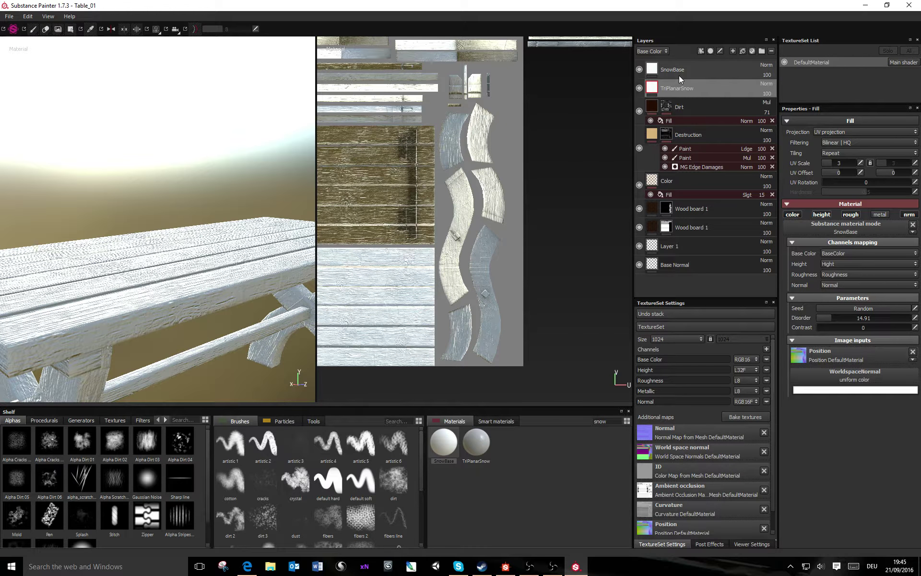
click(678, 76)
click(675, 89)
click(674, 73)
click(677, 88)
right_click(677, 85)
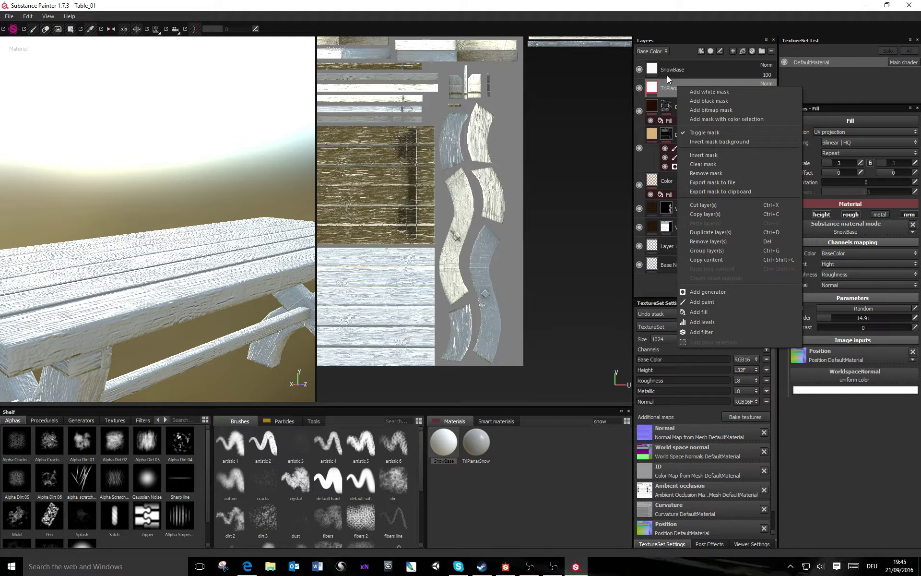
click(664, 92)
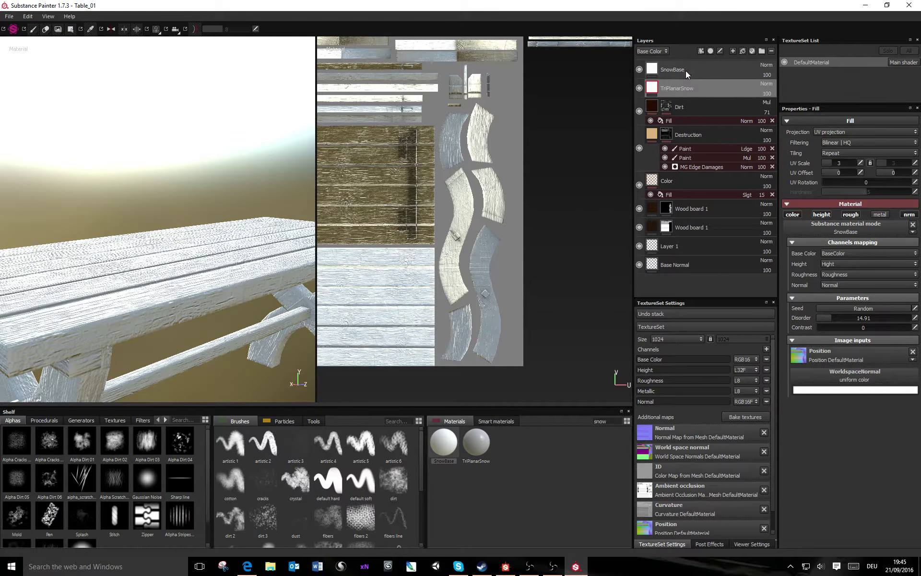
click(686, 71)
click(684, 88)
key(Delete)
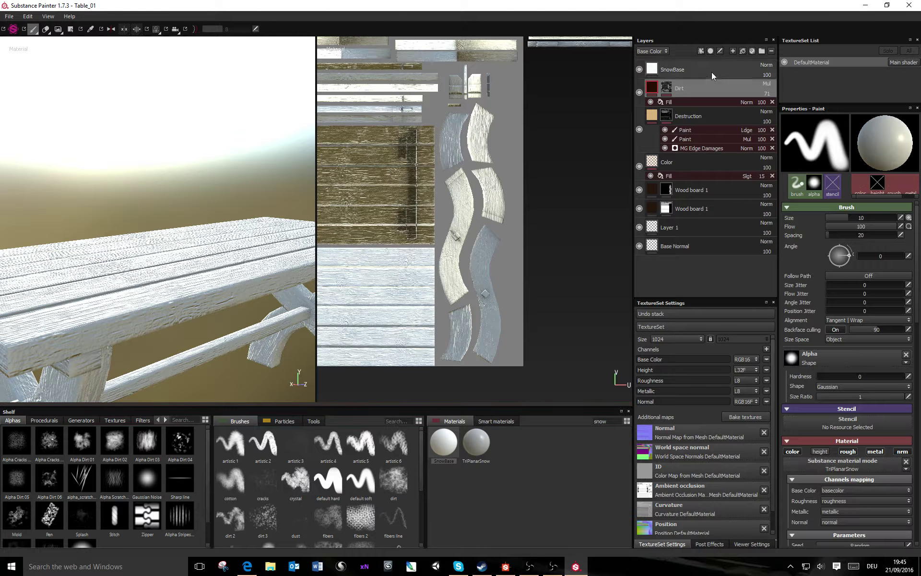
Step: Hide every layer beneath SnowBase, from Dirt down to Base Normal
click(639, 93)
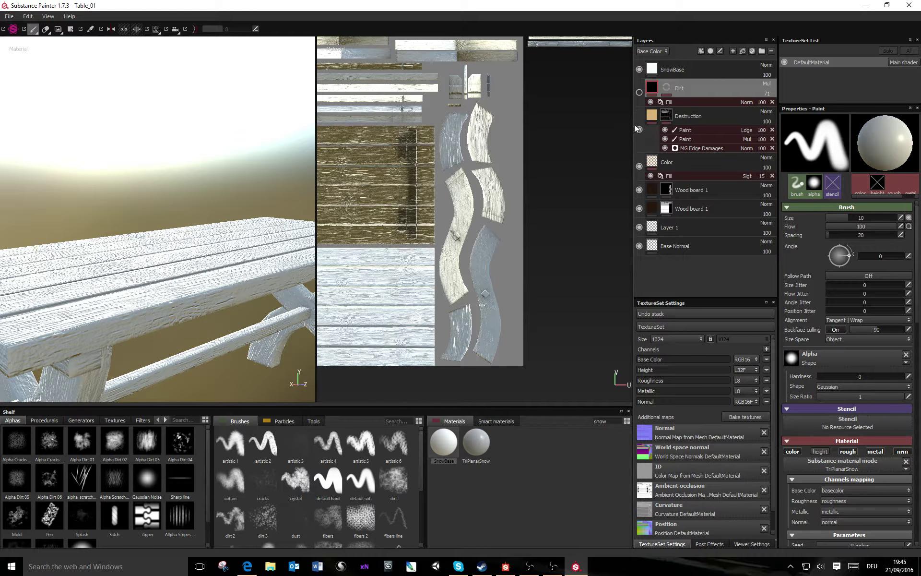
click(640, 129)
click(640, 189)
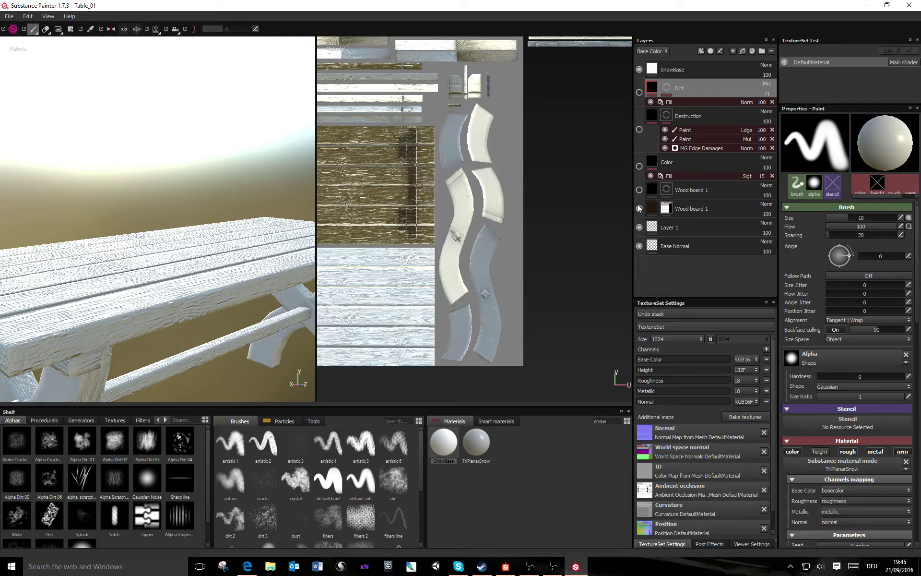
click(639, 208)
click(640, 246)
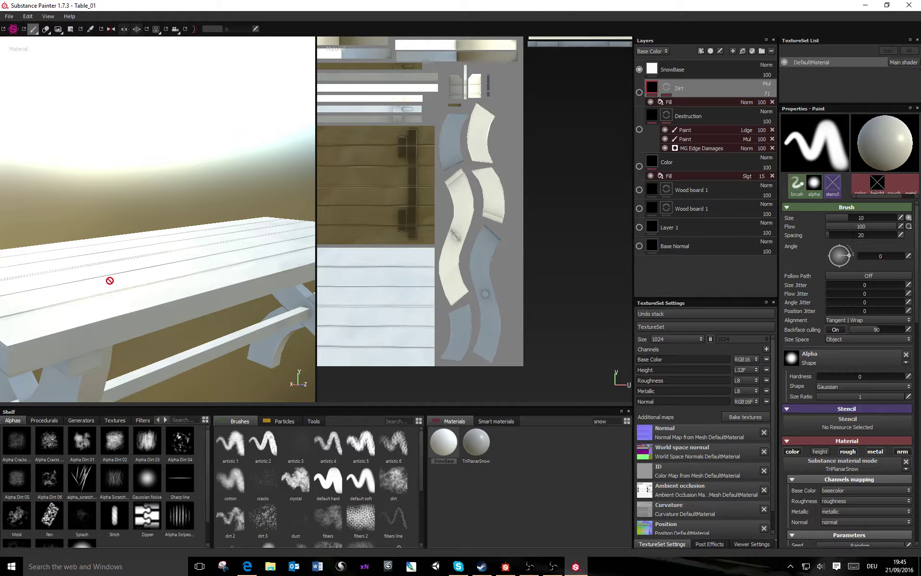
Step: Set the SnowBase layer's Contrast parameter to 0.39
alt+drag(173, 255, 116, 321)
alt+middle_drag(115, 321, 214, 269)
alt+drag(154, 298, 173, 323)
alt+middle_drag(173, 323, 281, 233)
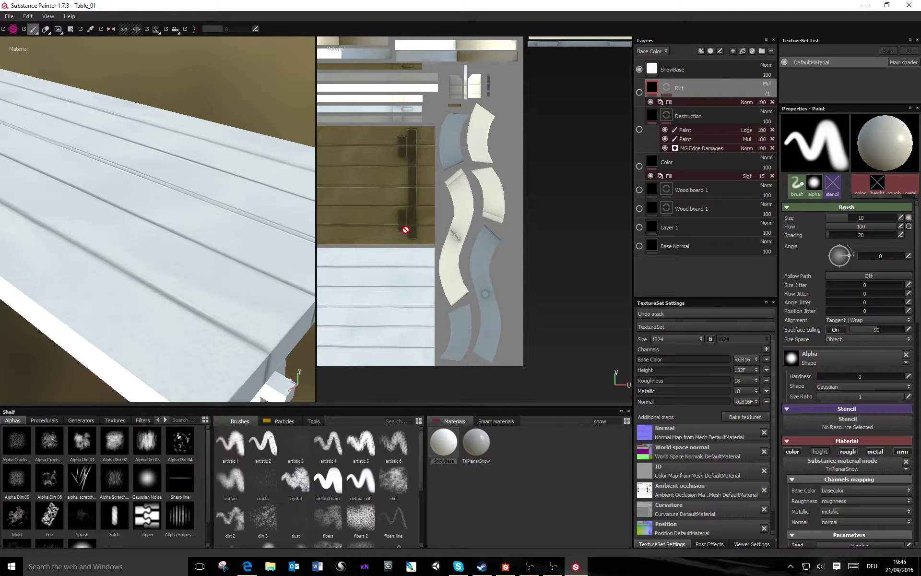
click(685, 73)
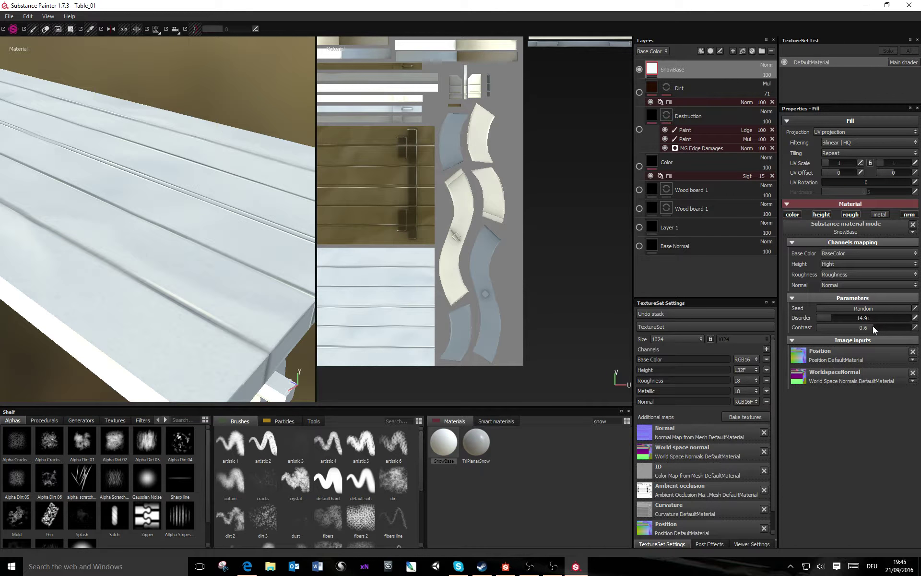
alt+drag(216, 233, 180, 249)
scroll(241, 300, up, 5)
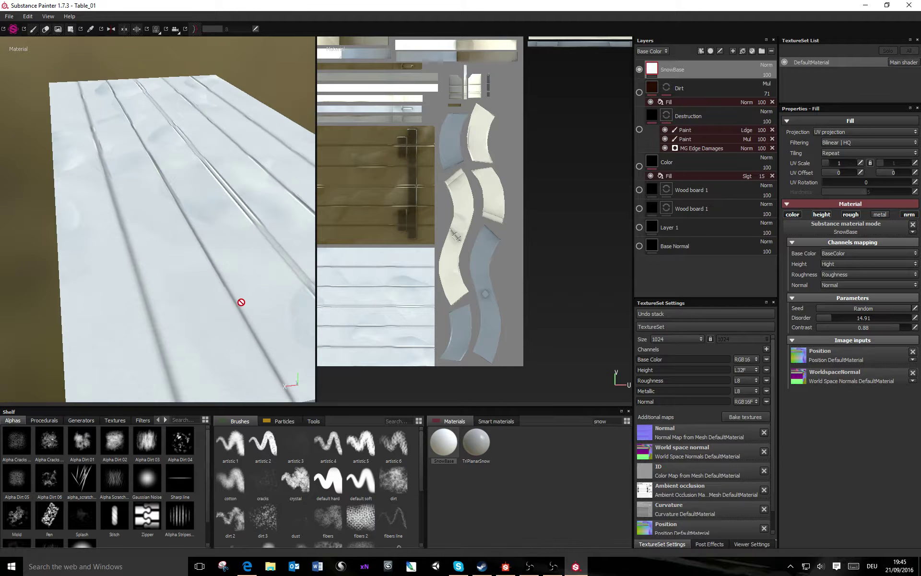
scroll(242, 298, down, 8)
alt+drag(242, 293, 589, 372)
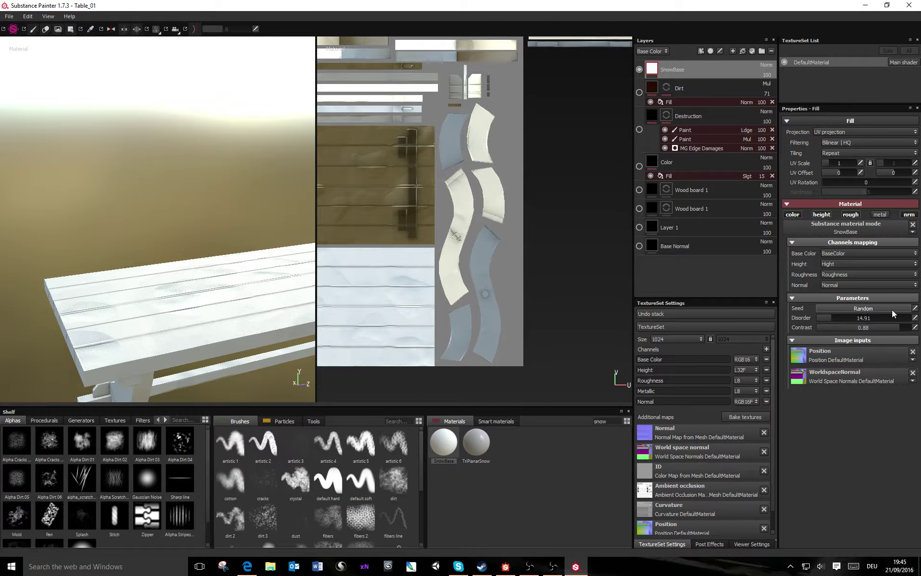
click(854, 329)
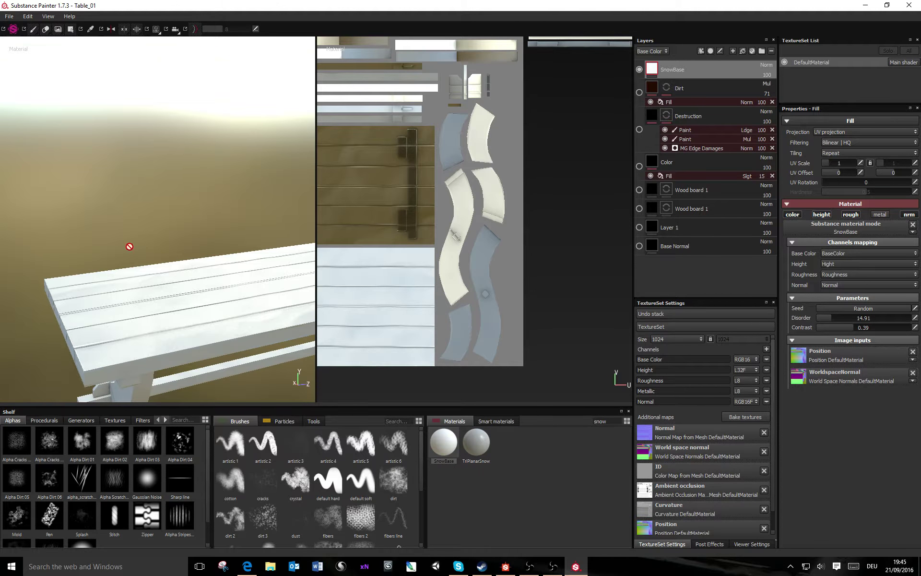
Step: Examine the snow material on the tabletop, edges and legs of the table from several angles
alt+drag(129, 246, 193, 305)
alt+middle_drag(194, 304, 116, 288)
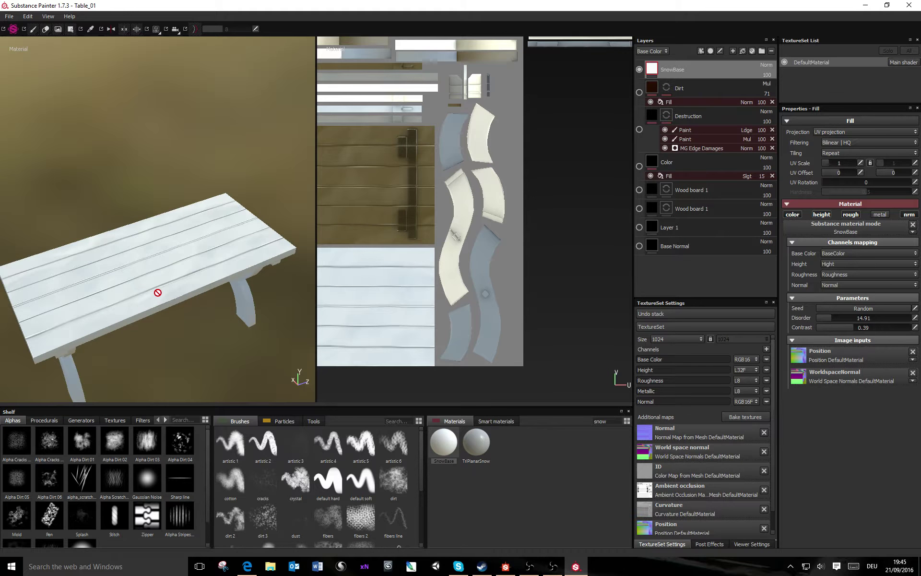
alt+drag(61, 321, 175, 354)
scroll(186, 332, up, 8)
alt+middle_drag(174, 354, 219, 264)
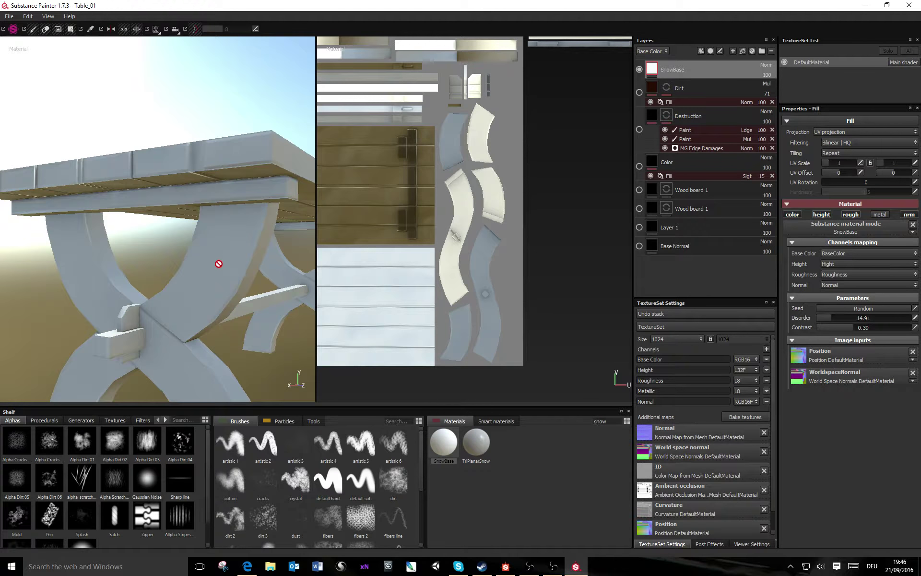
mouse_move(219, 264)
alt+mouse_down()
mouse_move(165, 319)
mouse_move(161, 284)
mouse_move(138, 292)
mouse_move(169, 322)
mouse_move(218, 313)
mouse_move(194, 304)
mouse_move(229, 280)
mouse_move(153, 291)
mouse_move(200, 302)
mouse_move(132, 327)
mouse_move(226, 288)
mouse_move(225, 263)
alt+mouse_up()
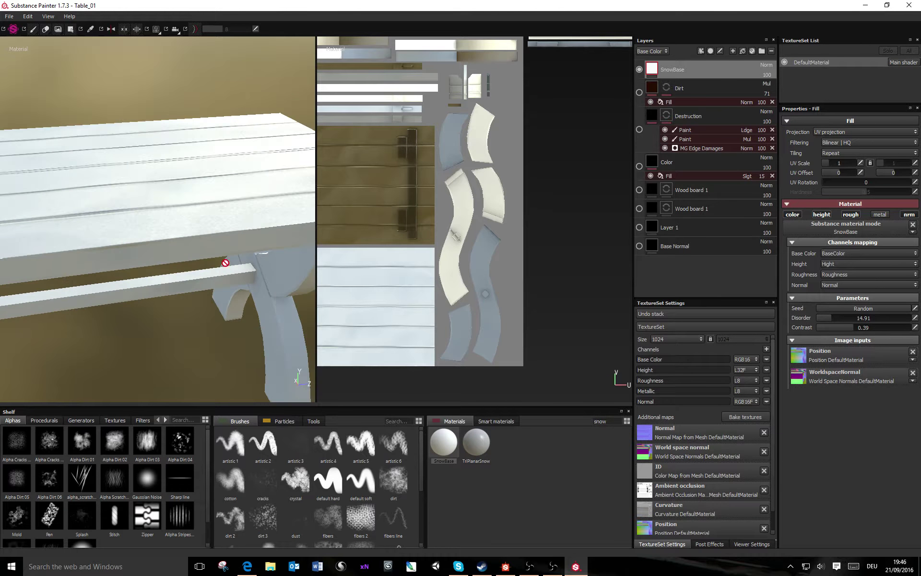
alt+drag(167, 269, 140, 274)
alt+middle_drag(139, 273, 473, 174)
alt+drag(154, 244, 176, 246)
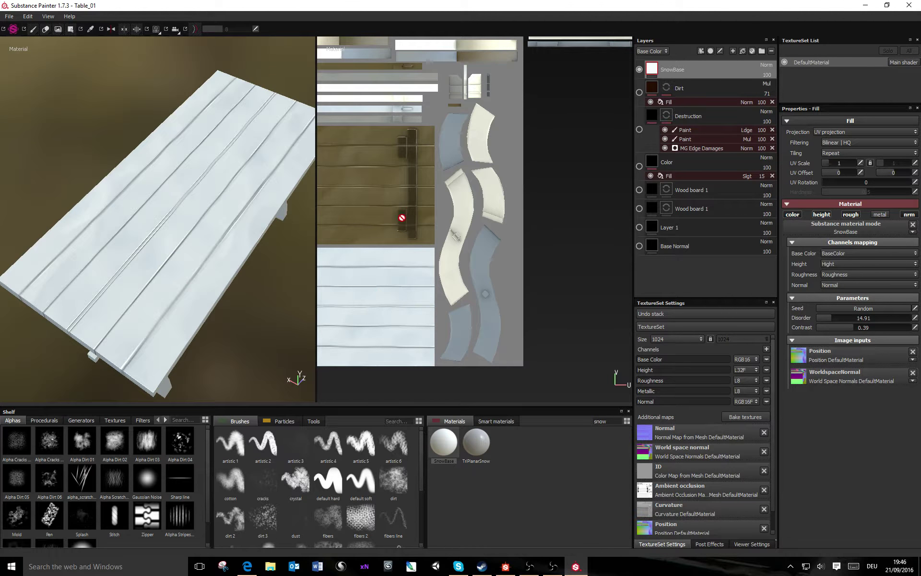
Step: Display only the Height channel and examine it across the tabletop and its edges
key(c)
key(c)
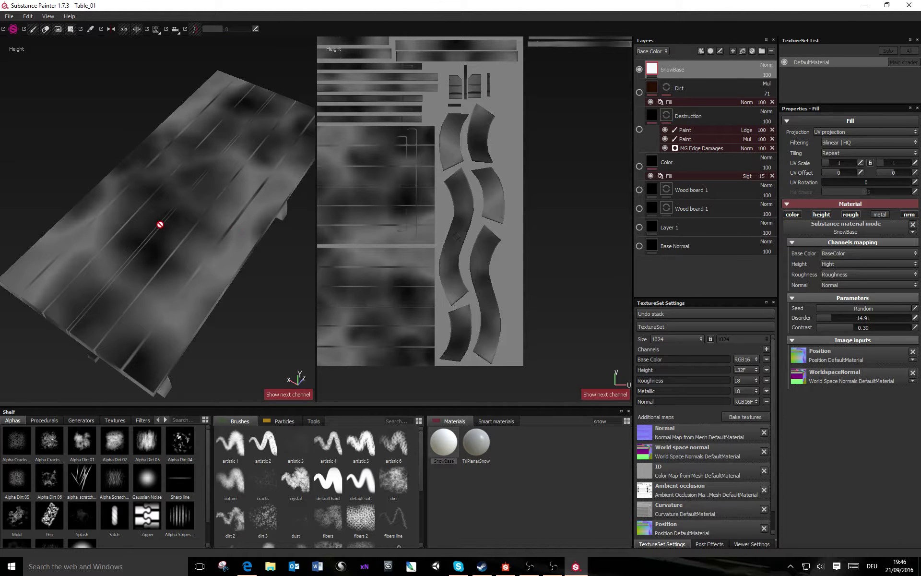
alt+drag(268, 271, 237, 256)
scroll(199, 342, down, 3)
scroll(182, 336, up, 6)
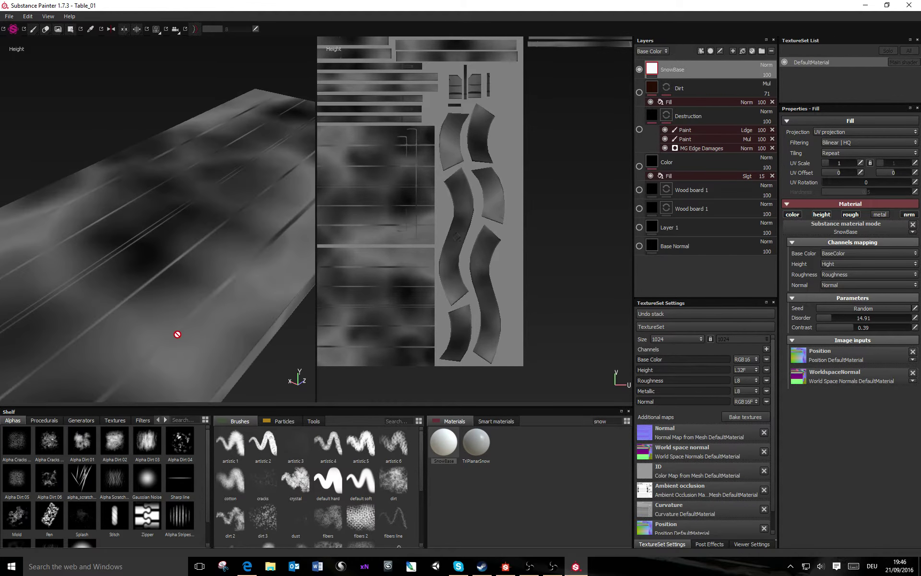
alt+middle_drag(177, 335, 243, 241)
alt+drag(243, 240, 203, 274)
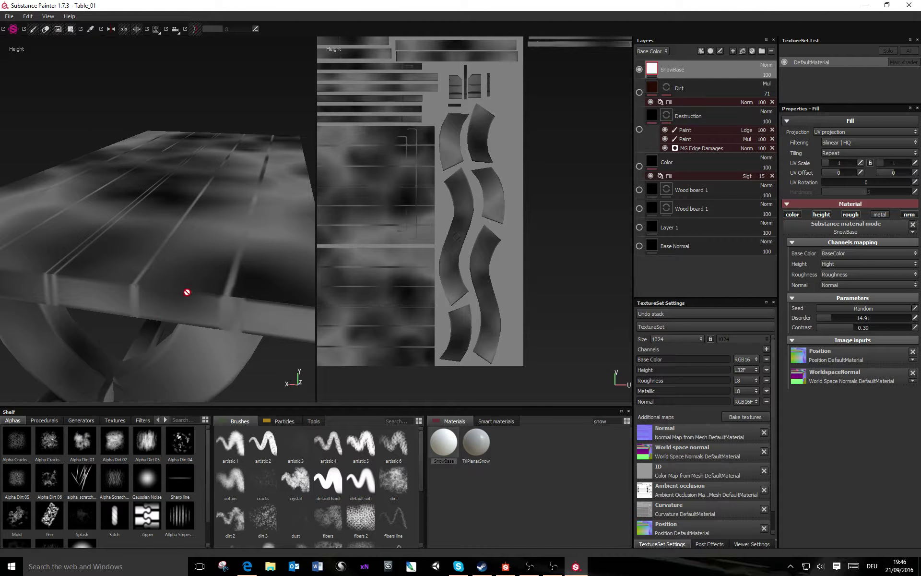
alt+drag(176, 318, 163, 314)
alt+drag(168, 221, 183, 234)
scroll(199, 249, down, 5)
alt+drag(252, 209, 194, 307)
Step: Cycle the displayed channel through Metallic and Normal to Base Color, examining each on the table
key(c)
key(c)
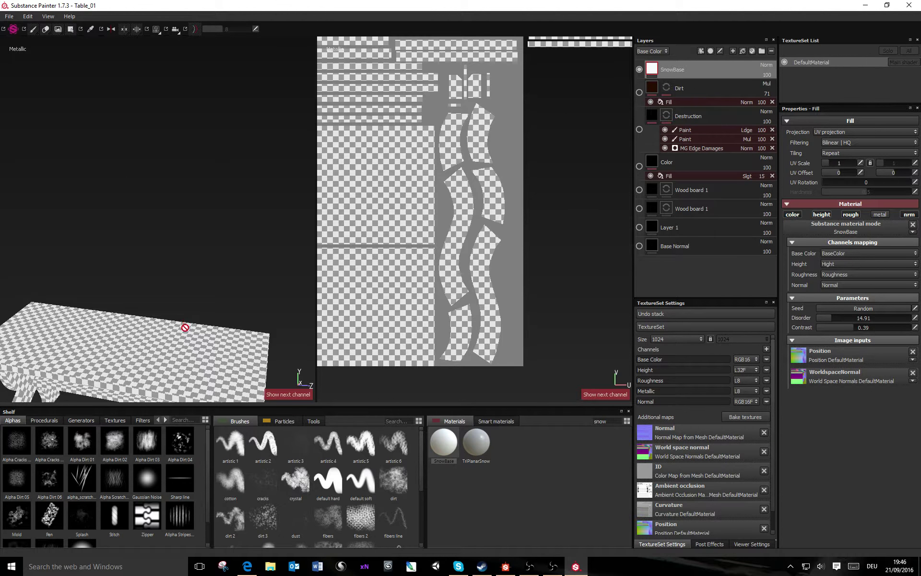
scroll(185, 327, up, 2)
scroll(189, 230, down, 3)
scroll(187, 240, up, 2)
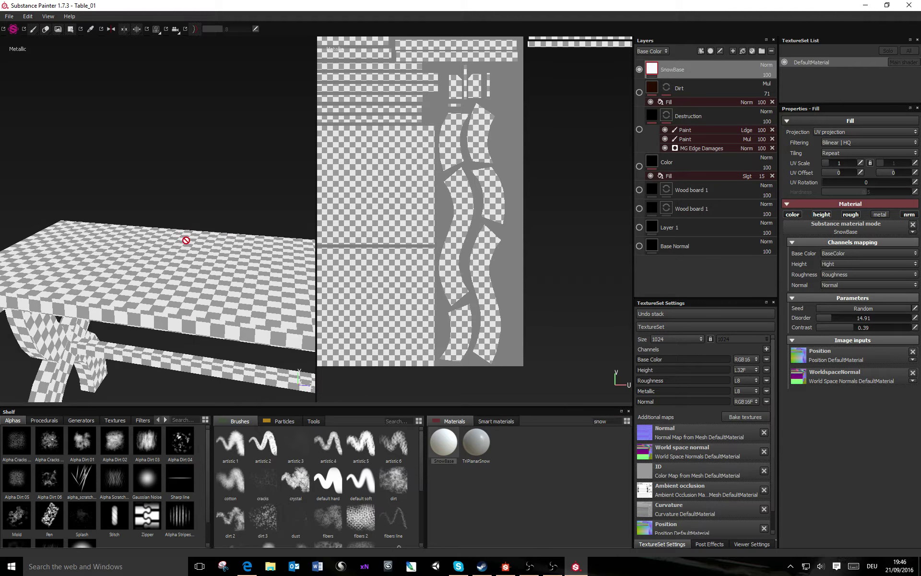
scroll(185, 248, down, 4)
alt+drag(185, 249, 274, 286)
key(c)
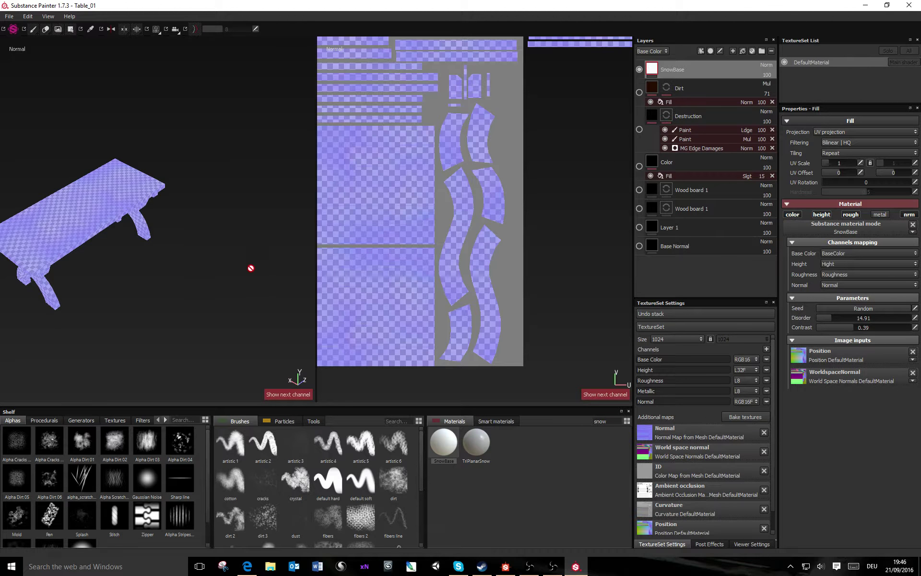
key(c)
alt+middle_drag(169, 235, 198, 312)
scroll(132, 277, up, 4)
alt+drag(198, 312, 198, 264)
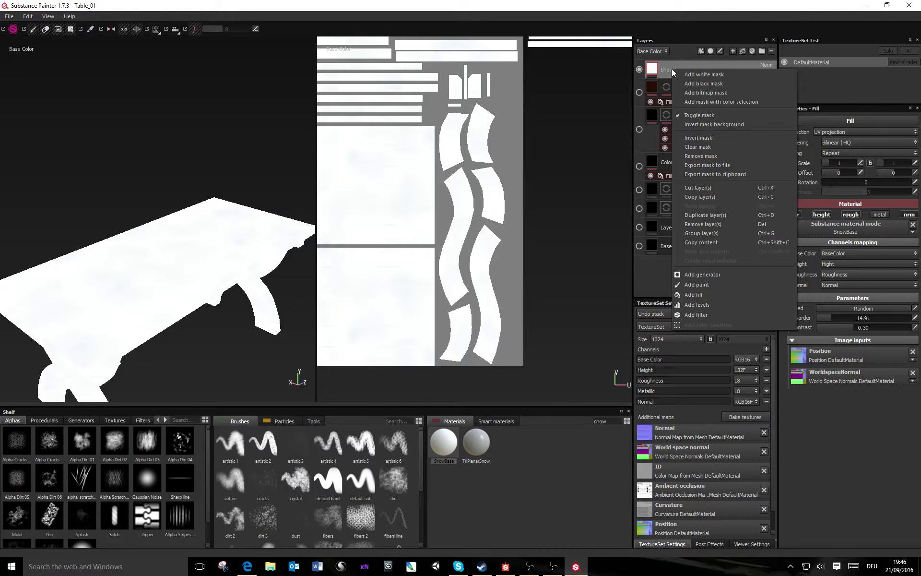
Step: Add a black mask to the SnowBase layer and drive it with an MG Ground Dirt generator
right_click(672, 69)
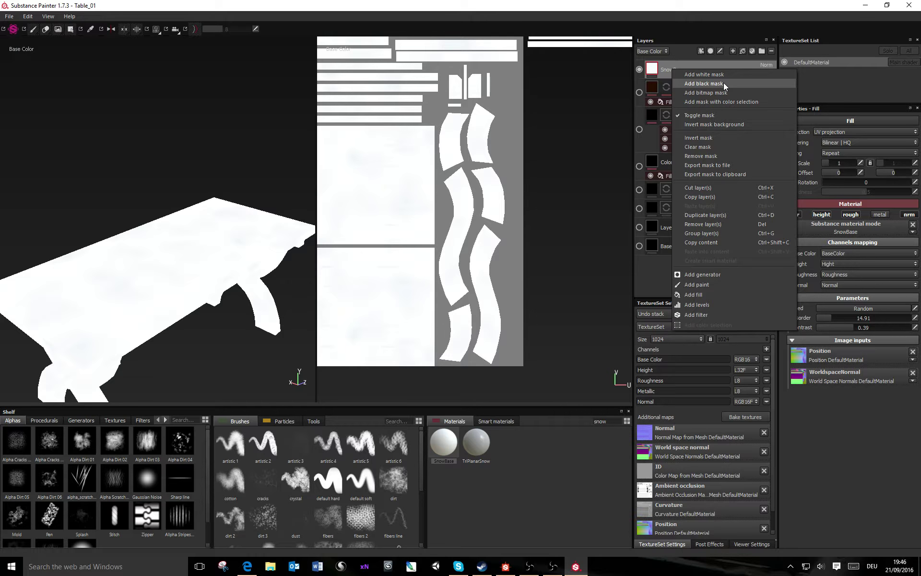
click(723, 83)
right_click(669, 69)
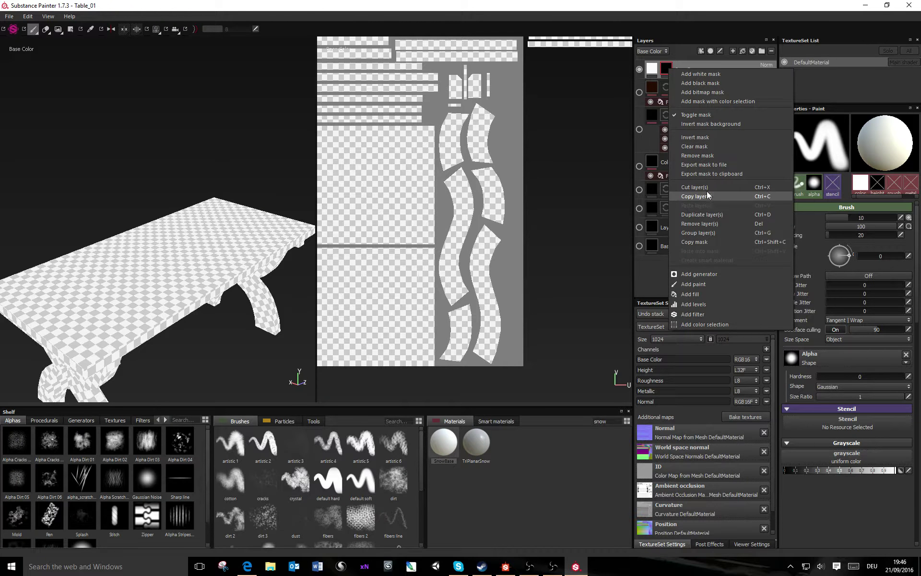
click(699, 274)
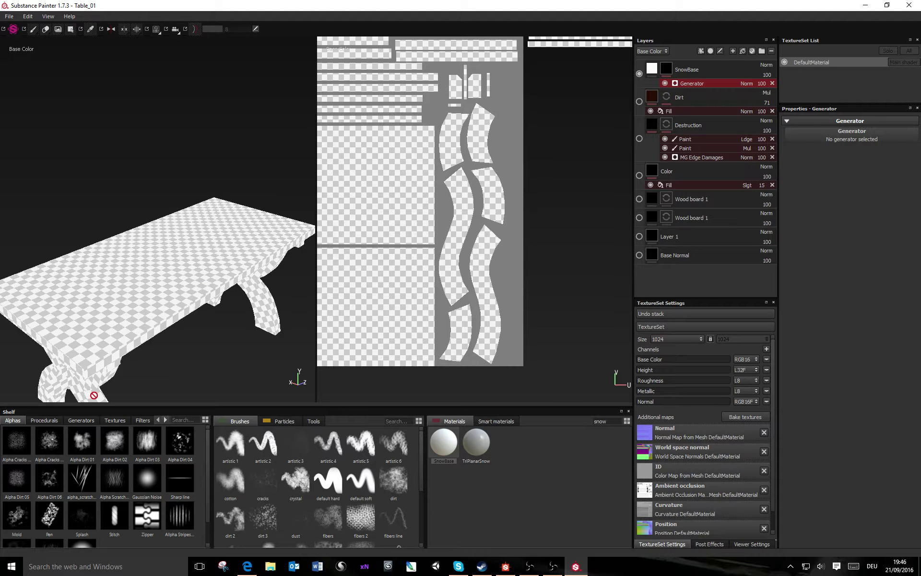
click(93, 420)
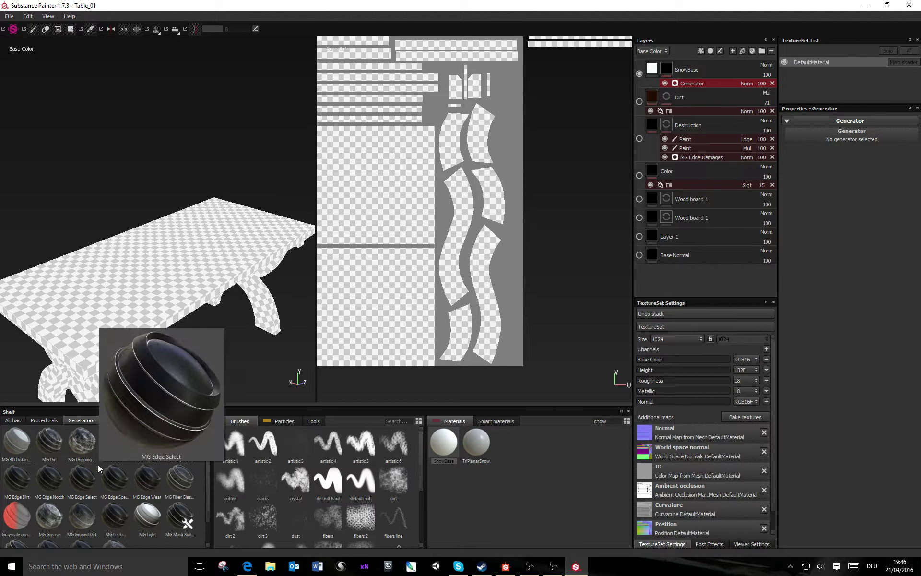
scroll(192, 502, down, 1)
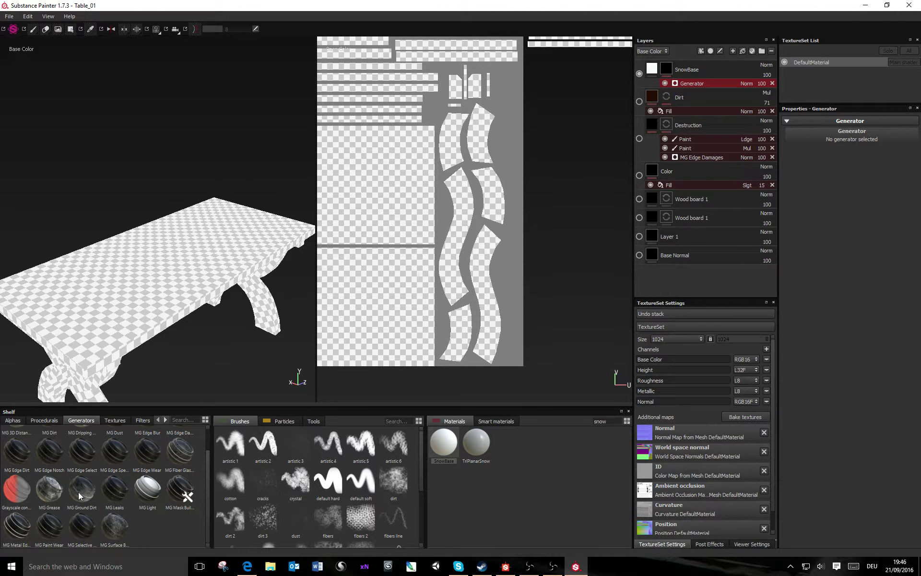
drag(79, 491, 842, 135)
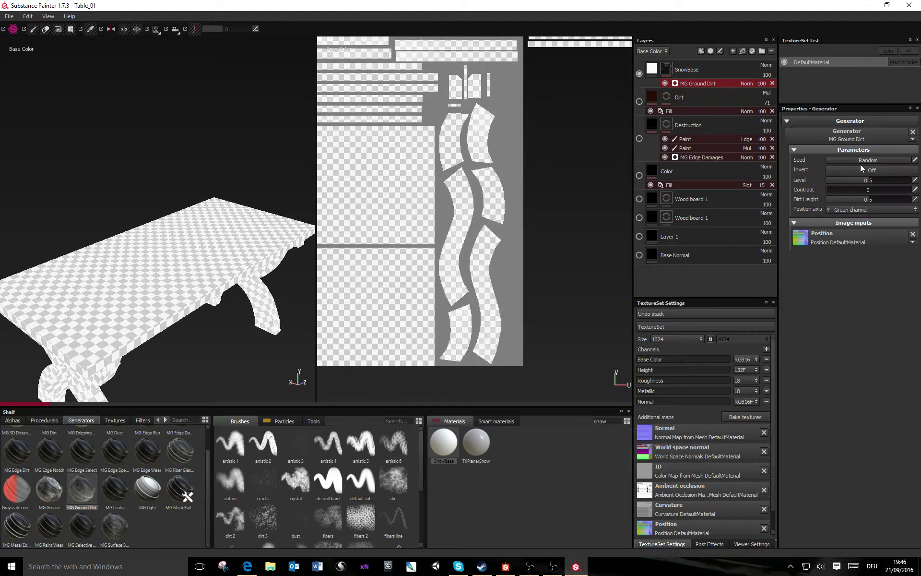
Step: Turn on Invert for the MG Ground Dirt generator and set its Contrast to 0.07
click(856, 210)
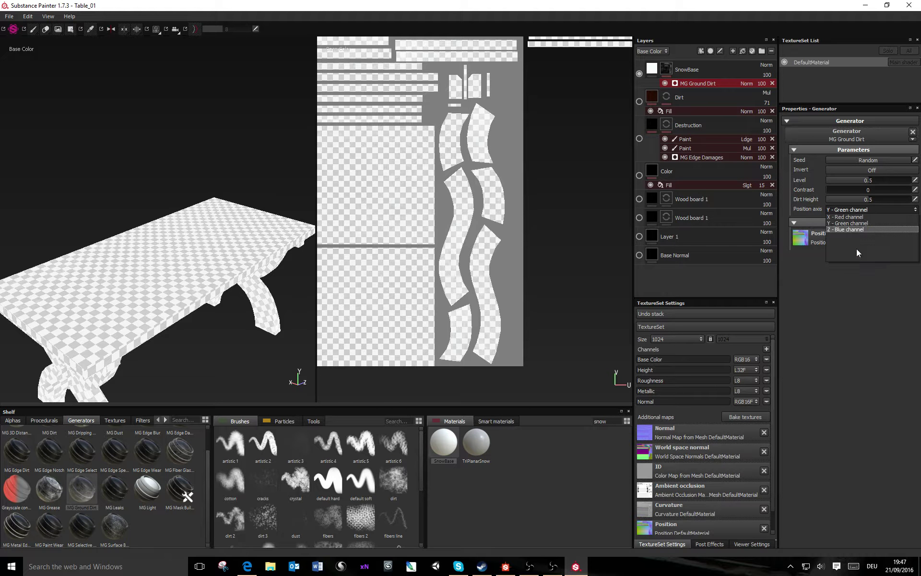
click(849, 287)
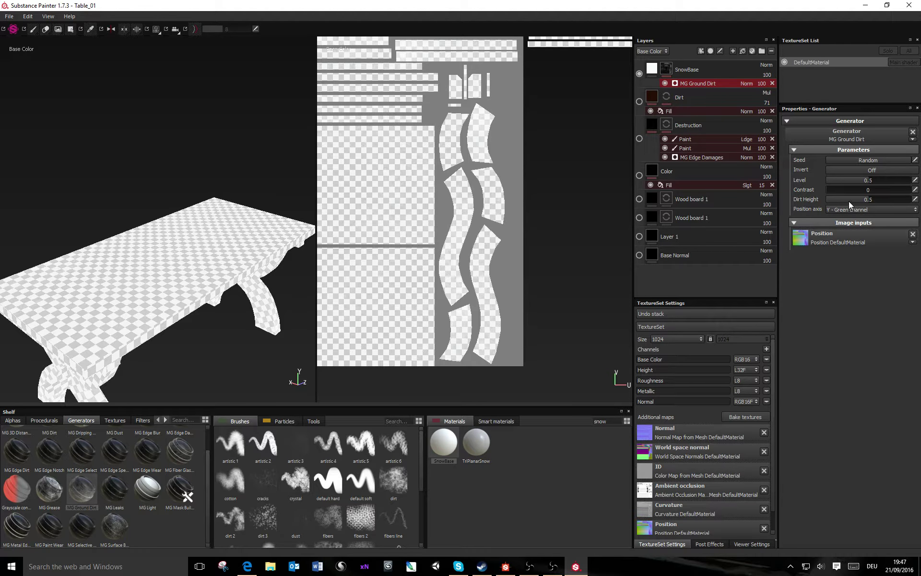
click(874, 168)
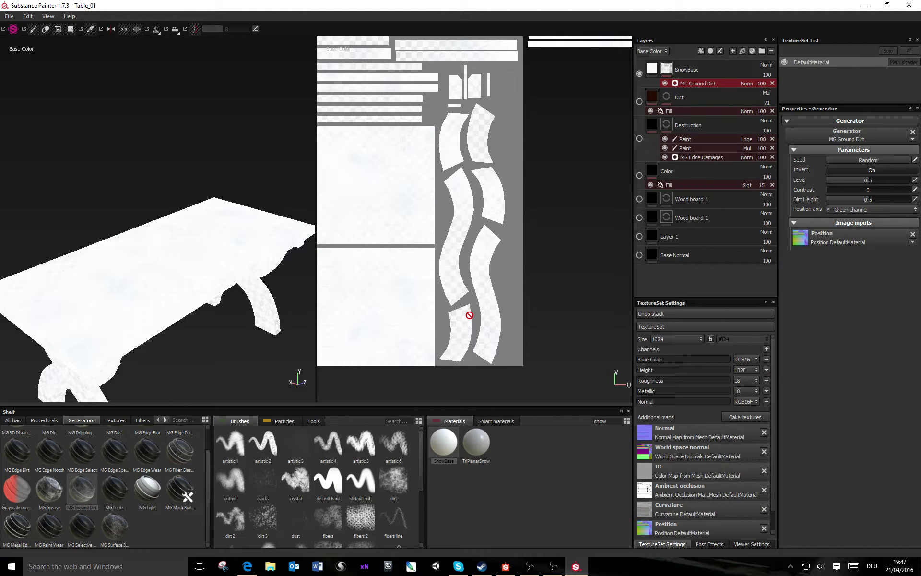
click(871, 170)
alt+drag(205, 324, 166, 224)
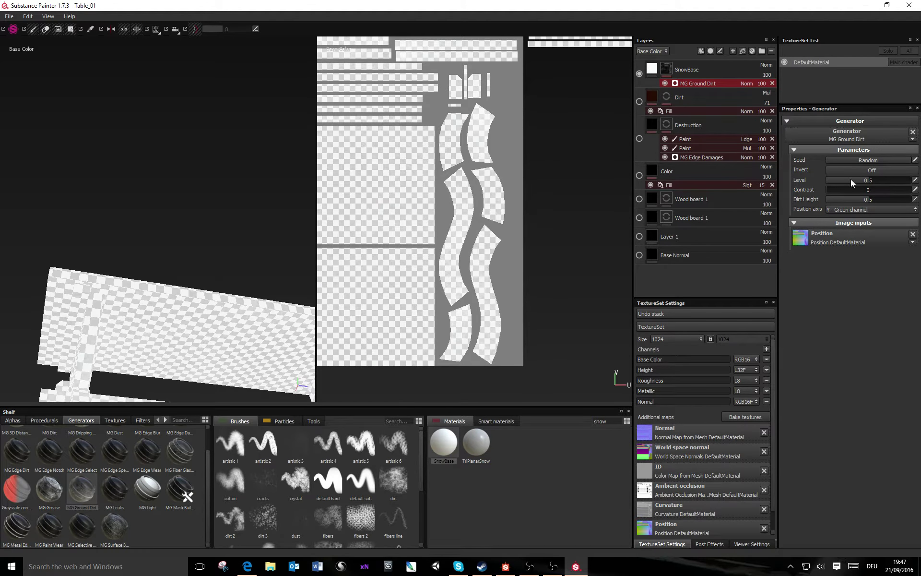
click(874, 169)
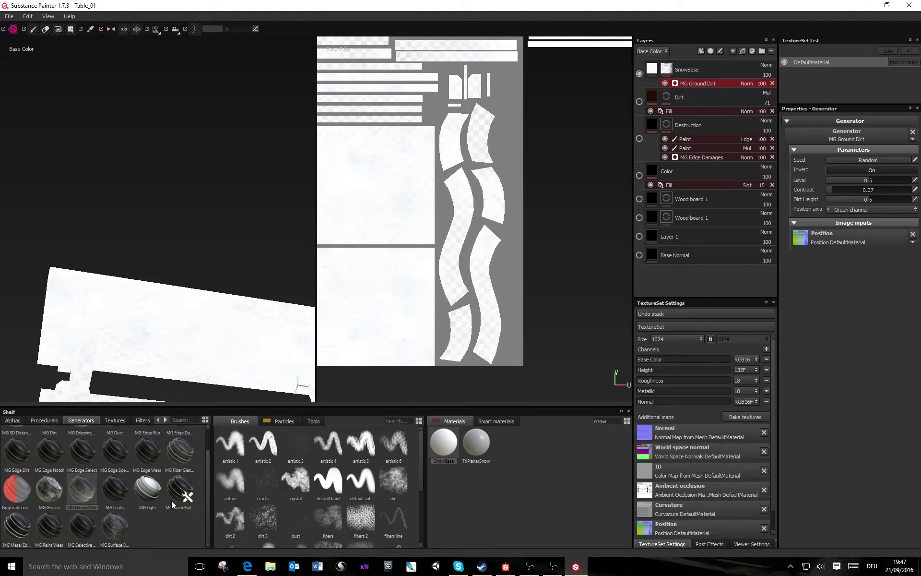
scroll(53, 508, up, 1)
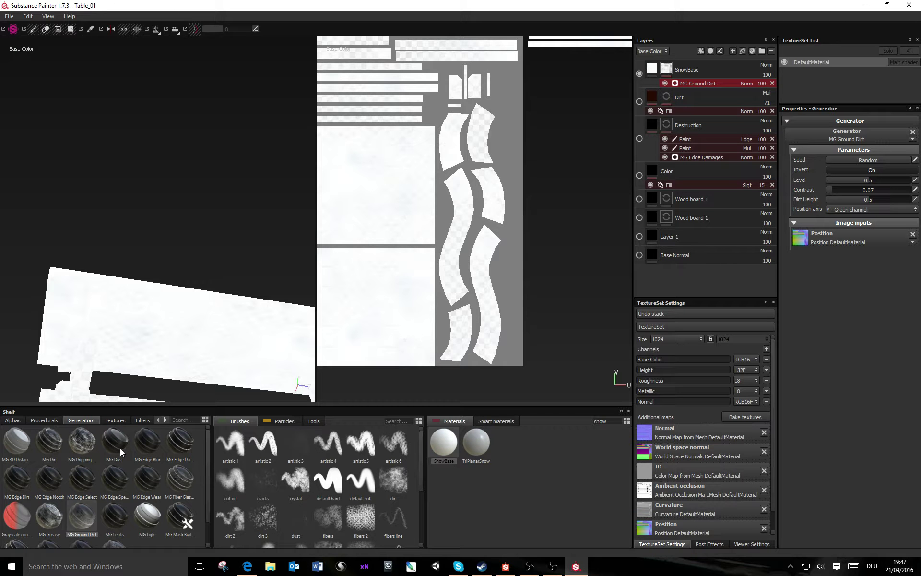
Step: Replace the SnowBase mask's generator with MG Dust and set Level to 0.61, Contrast to 0.89 and Occlusion Amount to 0.31
drag(113, 442, 848, 143)
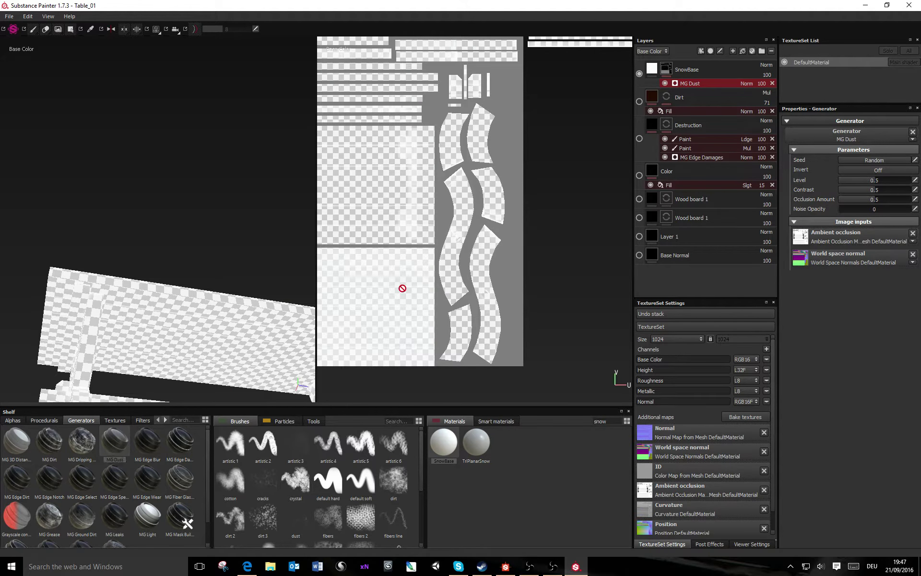
alt+drag(146, 382, 216, 468)
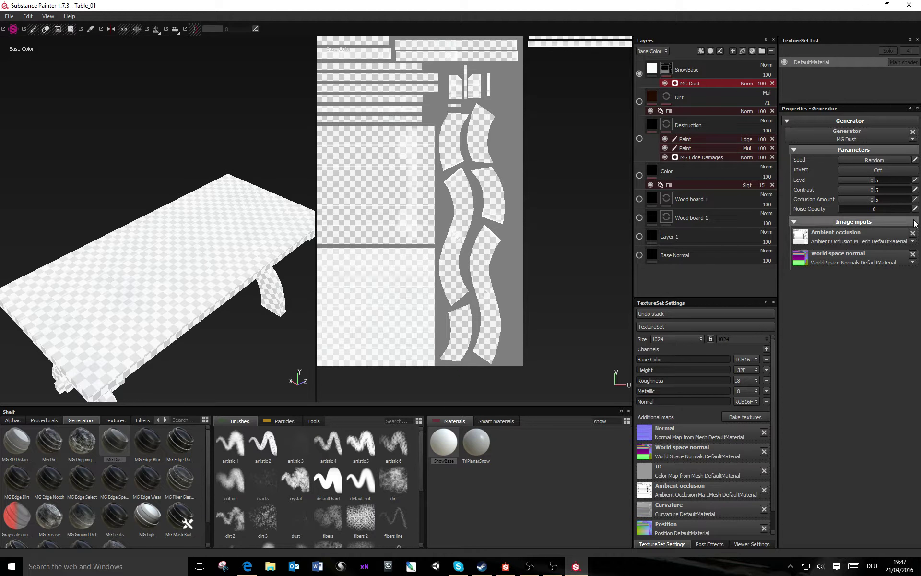
drag(901, 191, 903, 191)
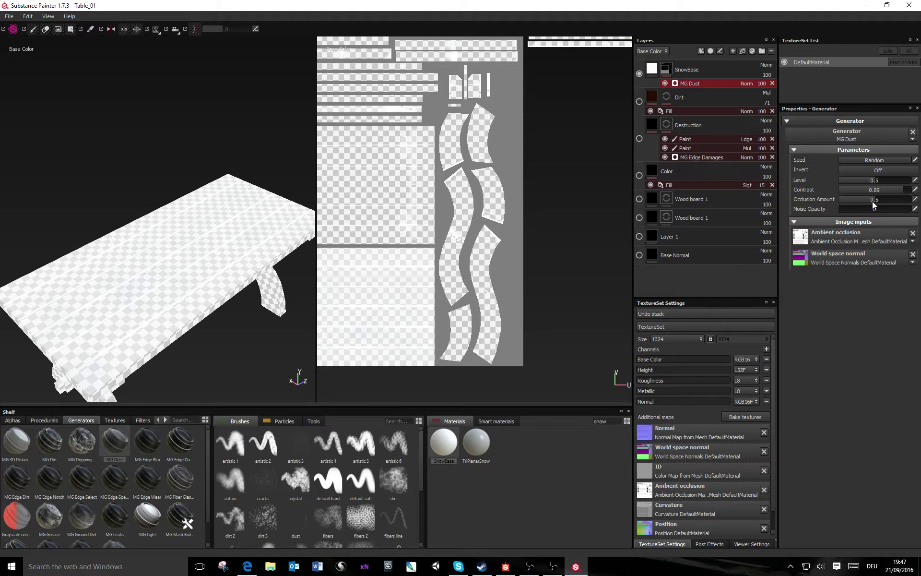
drag(871, 199, 883, 182)
alt+drag(266, 242, 263, 189)
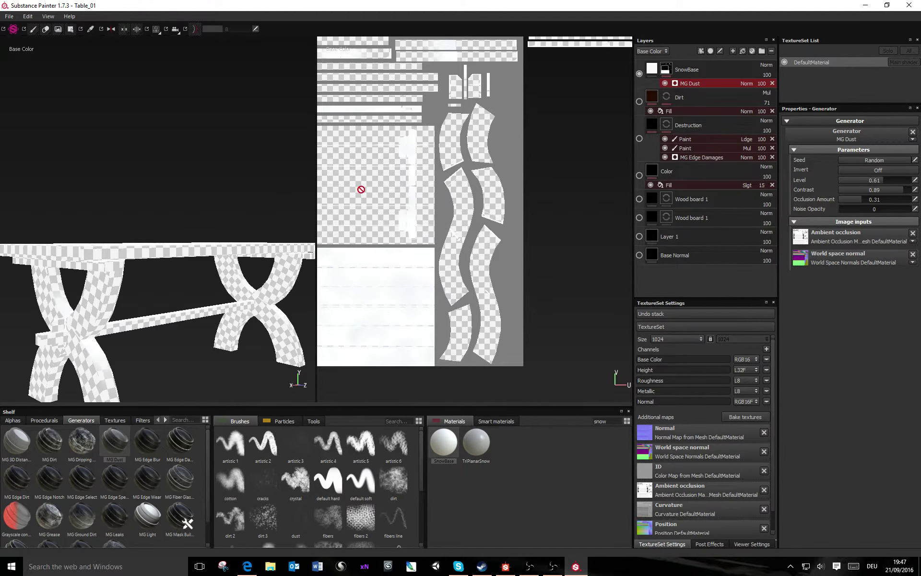
Step: Turn the visibility of all layers beneath SnowBase back on, from Dirt down to Base Normal
click(639, 101)
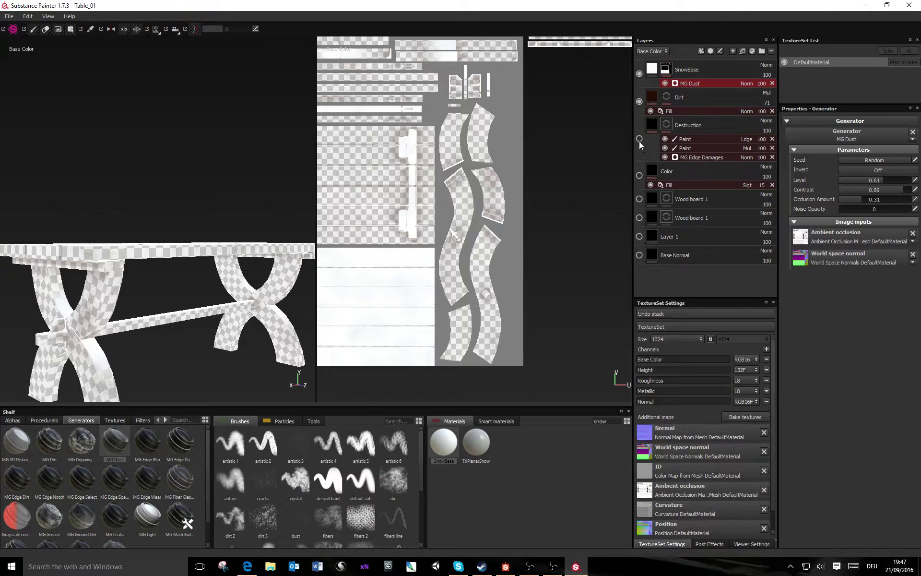
click(640, 199)
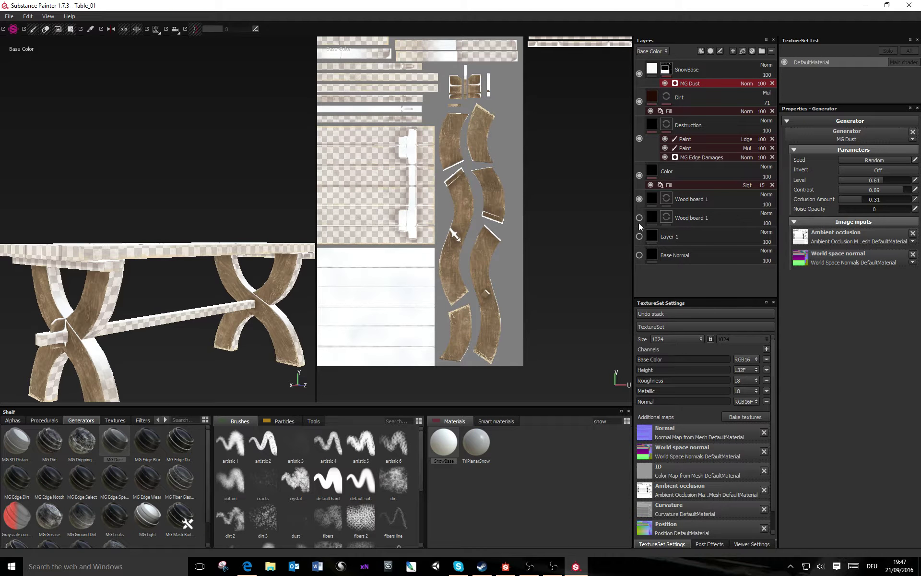
click(639, 218)
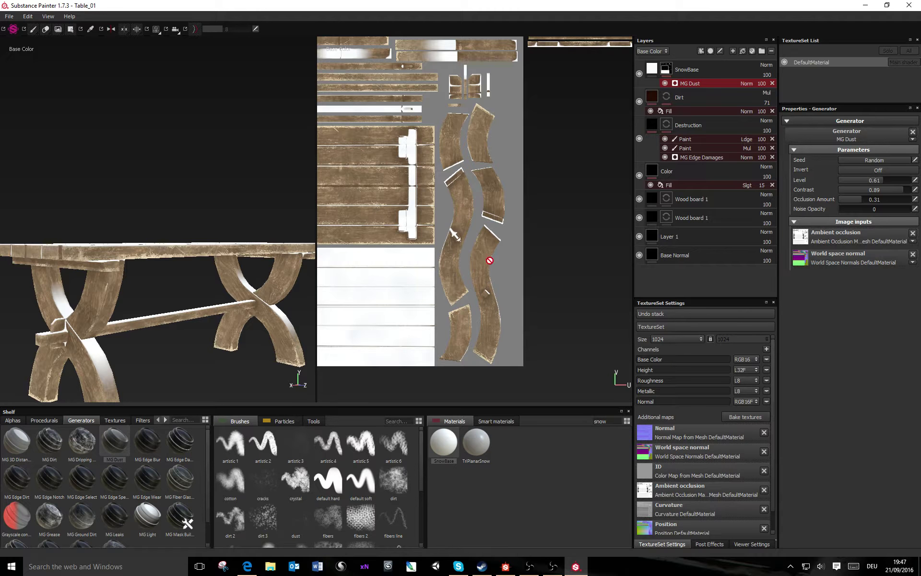
Step: Set the MG Dust generator's Contrast to 0.75 and its Occlusion Amount to 0.87
alt+drag(230, 225, 214, 303)
scroll(202, 160, down, 3)
alt+middle_drag(207, 161, 171, 226)
scroll(163, 225, up, 6)
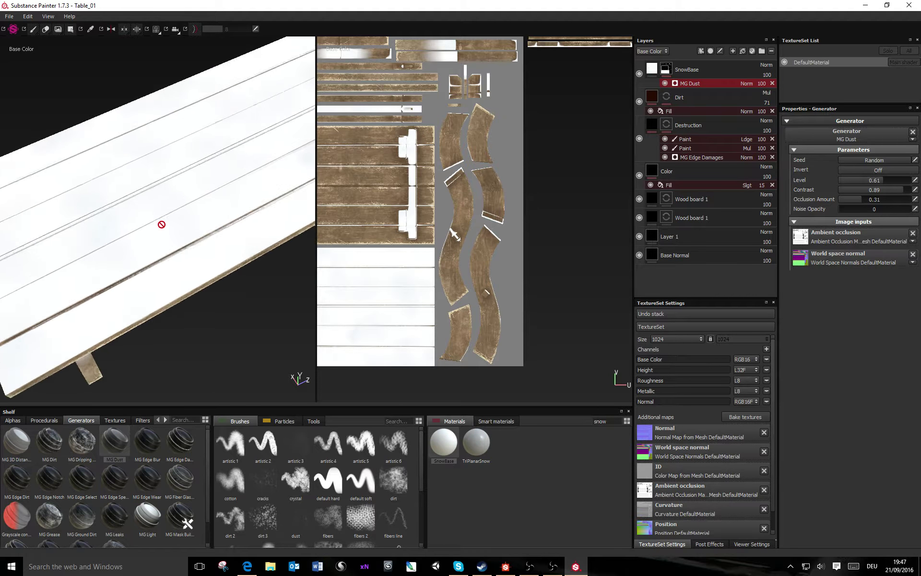
alt+drag(162, 225, 209, 238)
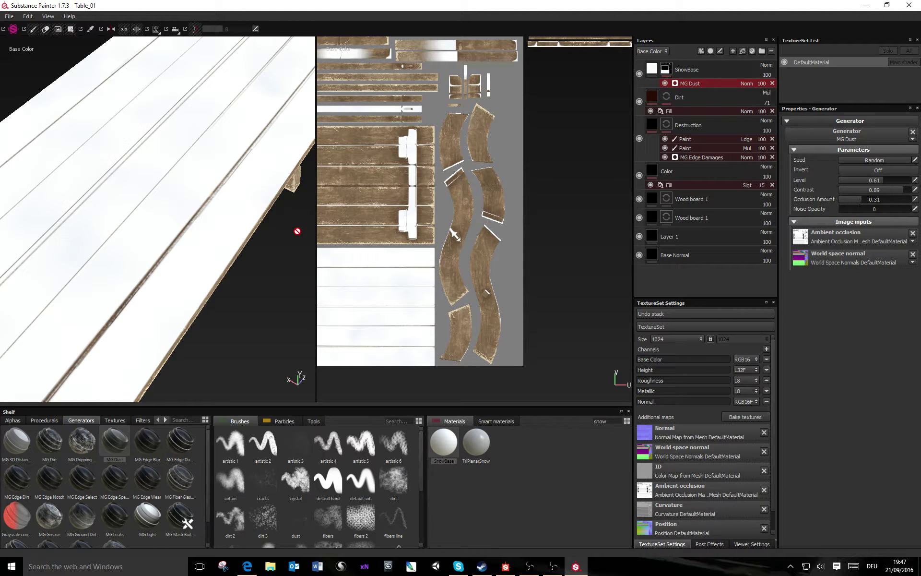
mouse_move(856, 200)
mouse_down()
mouse_move(825, 201)
mouse_move(912, 200)
mouse_up()
mouse_move(197, 229)
alt+mouse_down()
mouse_move(240, 212)
mouse_move(159, 172)
mouse_move(192, 243)
mouse_move(208, 253)
mouse_move(207, 228)
alt+mouse_up()
scroll(192, 243, down, 3)
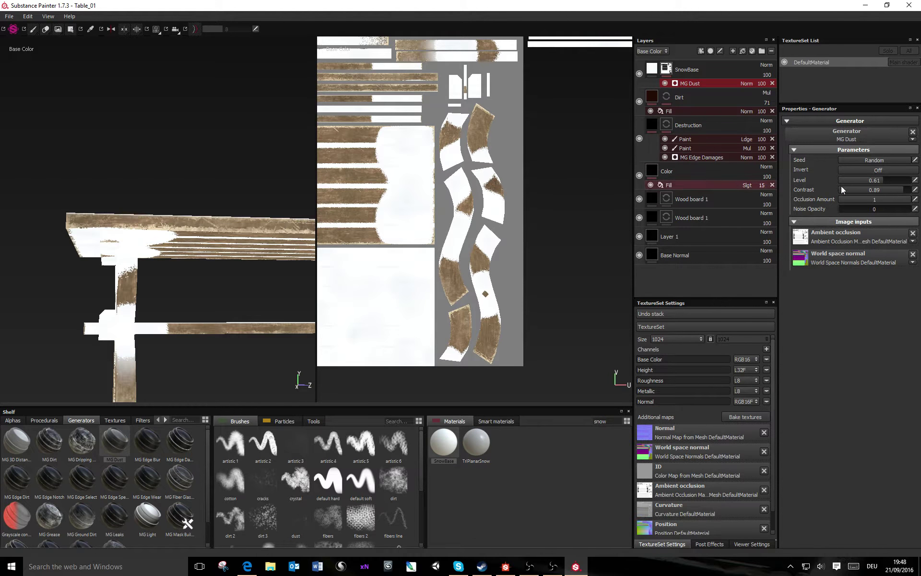
drag(891, 190, 902, 201)
alt+drag(225, 233, 277, 202)
alt+middle_drag(277, 202, 284, 195)
scroll(457, 195, down, 4)
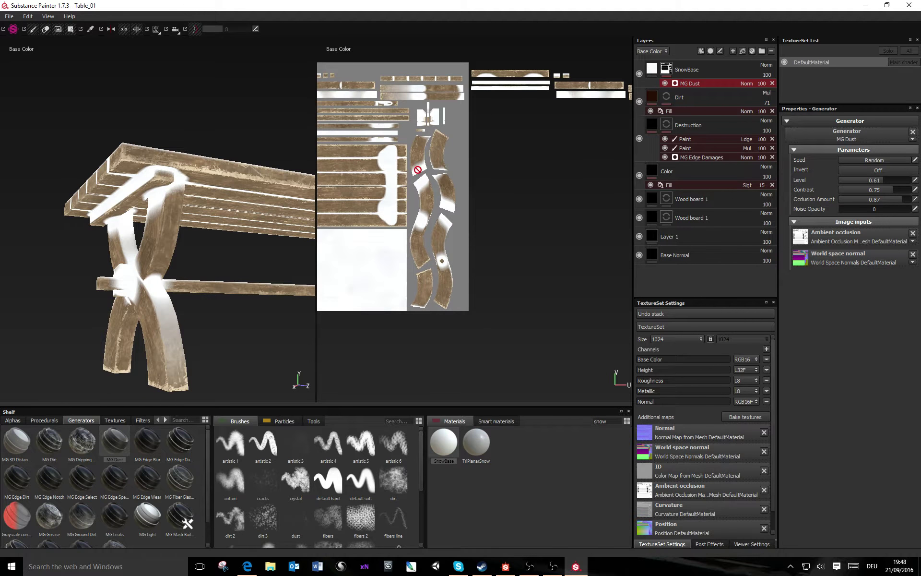
Step: Add a paint effect above MG Dust in the SnowBase mask and set its blending mode to Multiply
alt+middle_drag(382, 155, 536, 202)
scroll(501, 190, down, 1)
scroll(500, 190, down, 1)
scroll(467, 196, down, 2)
scroll(537, 205, down, 2)
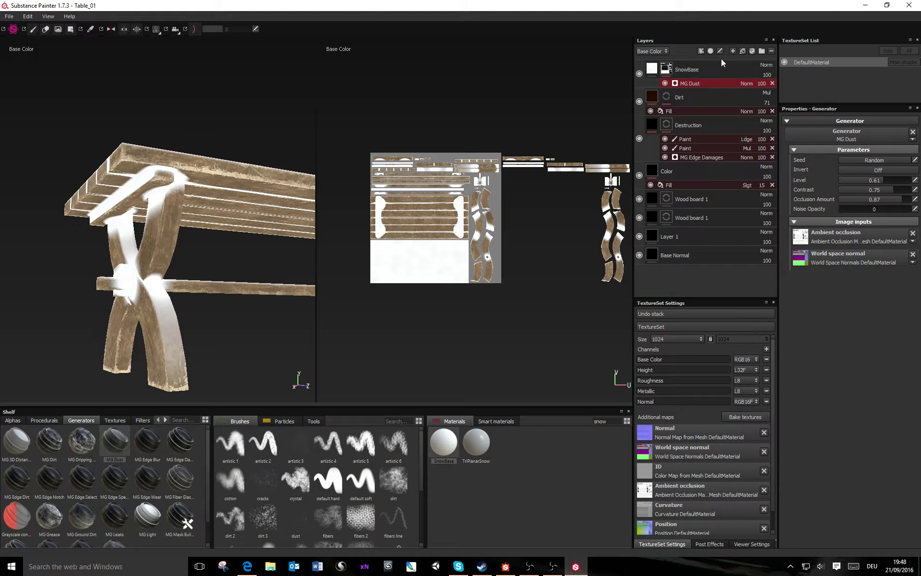
right_click(701, 83)
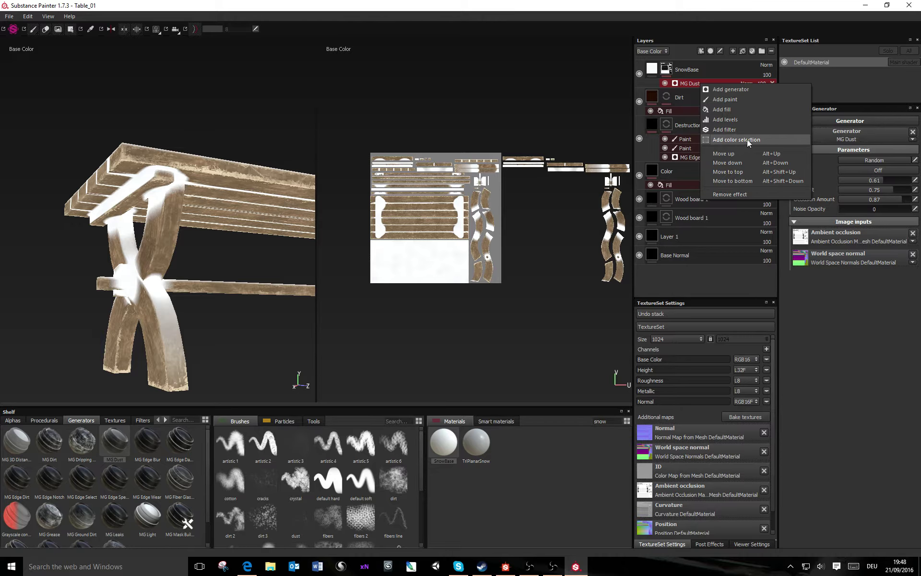
click(724, 100)
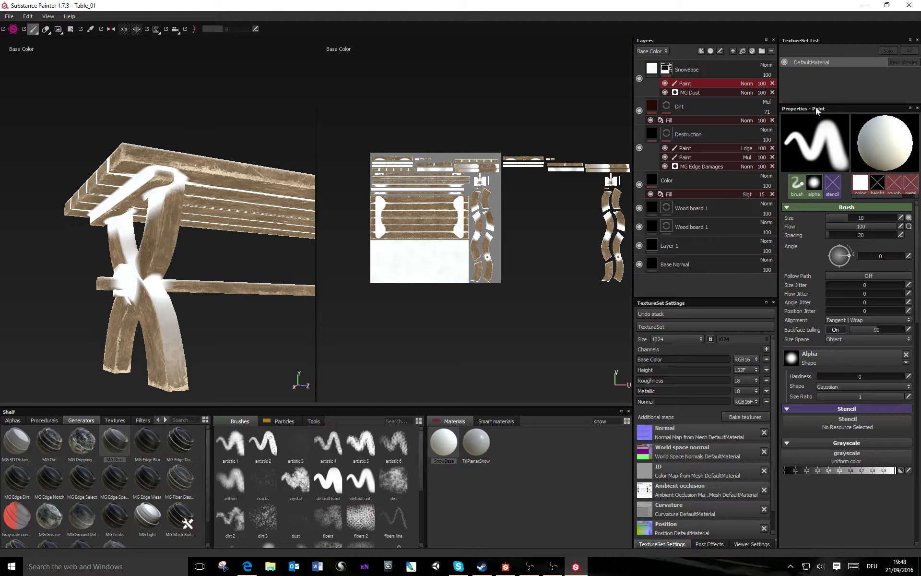
click(747, 83)
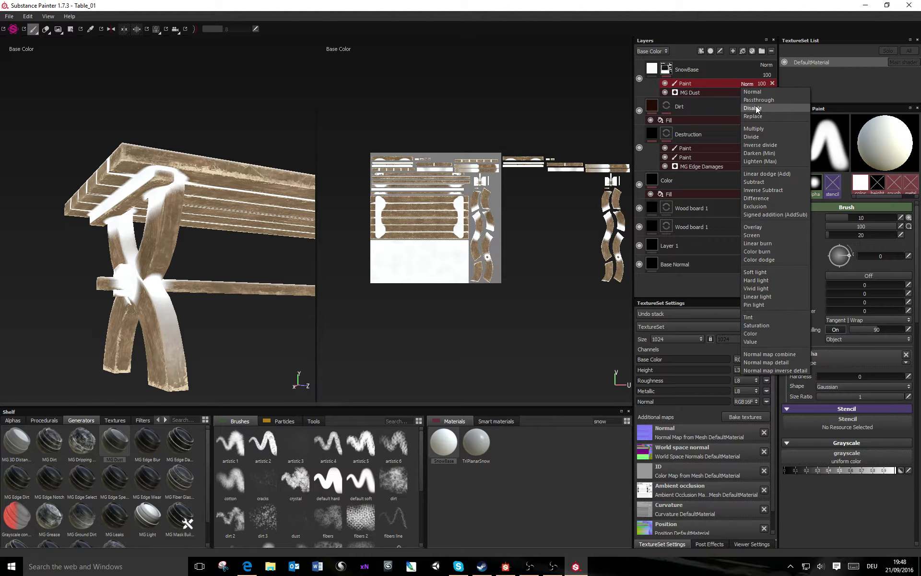
click(762, 130)
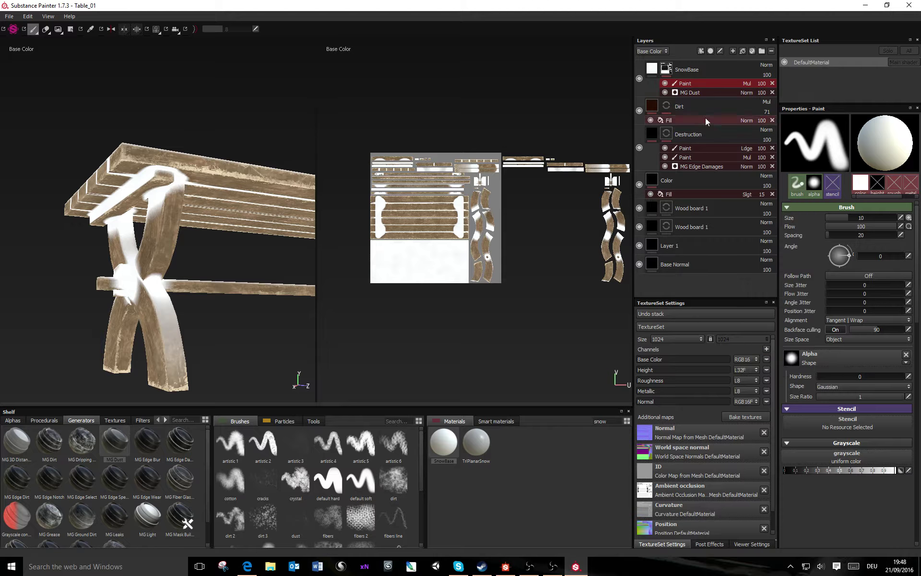
Step: Mask the snow off every UV island except the tabletop's upper surface using Polygon Fill with black
click(70, 29)
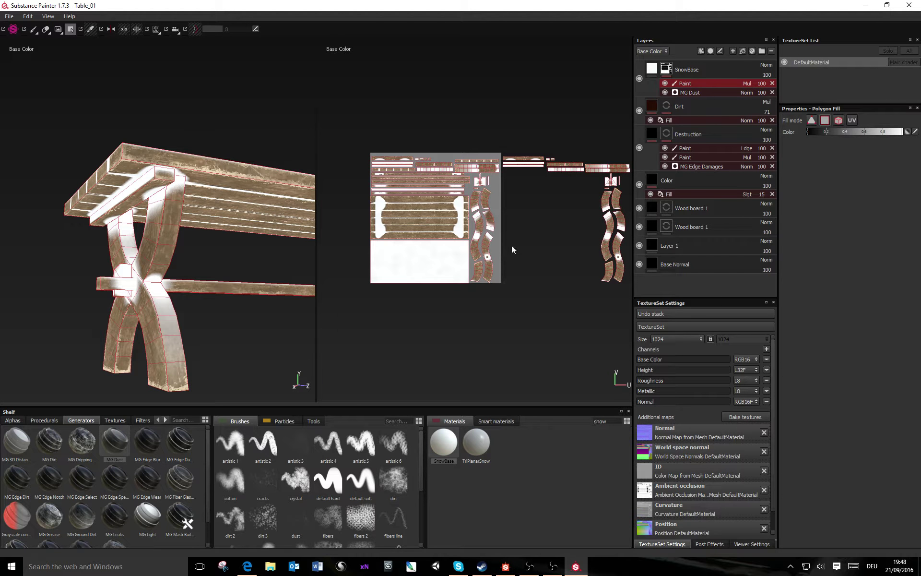
drag(345, 119, 400, 173)
drag(371, 130, 529, 224)
drag(589, 141, 471, 294)
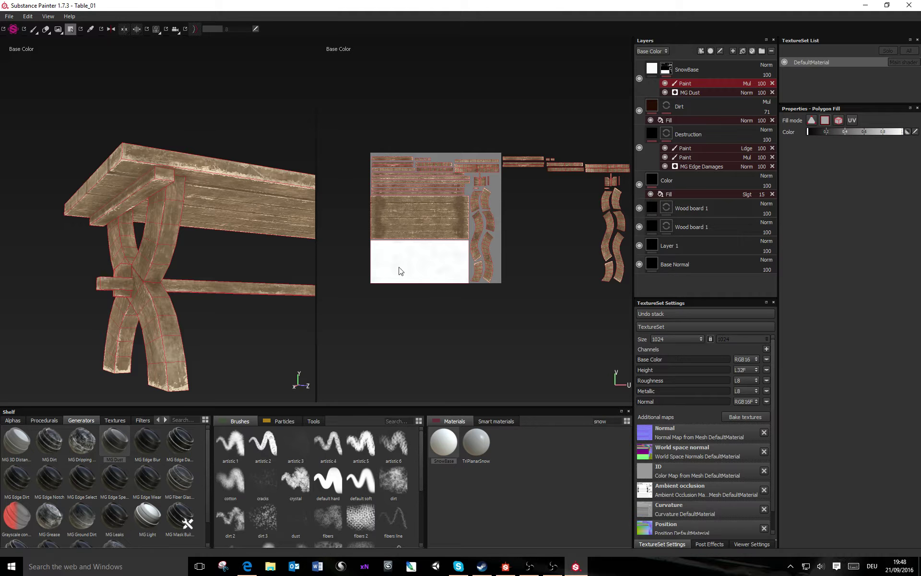
Step: Switch the viewports to the Material display and examine the SnowBase layer on the tabletop, edges and legs
alt+drag(135, 181, 179, 173)
alt+middle_drag(180, 174, 209, 260)
alt+right_drag(209, 261, 207, 227)
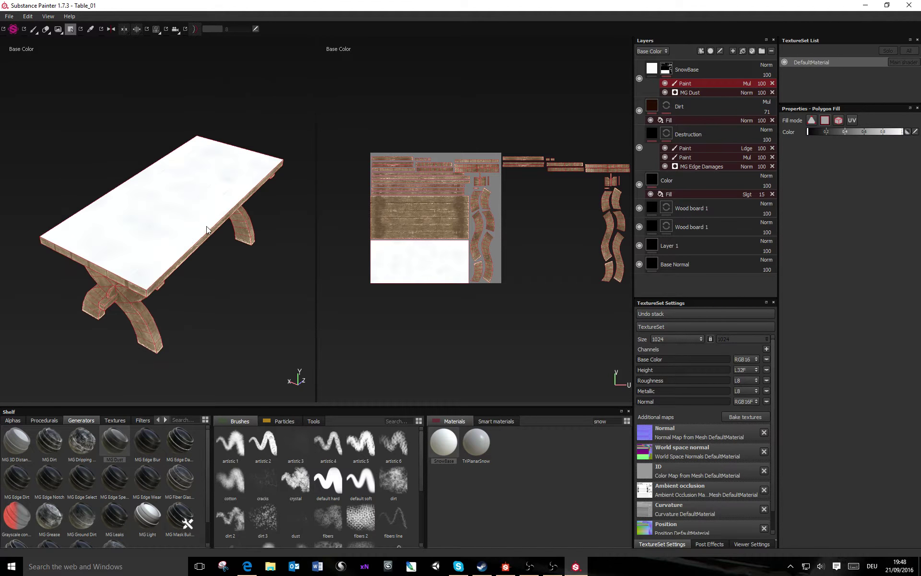
alt+drag(207, 227, 189, 263)
alt+middle_drag(210, 211, 205, 272)
alt+drag(202, 279, 222, 193)
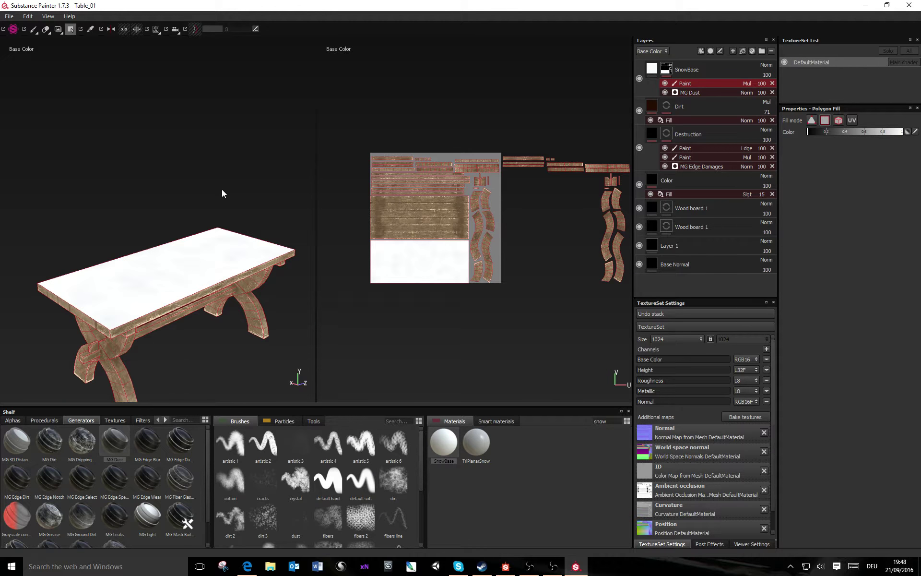
key(m)
key(super)
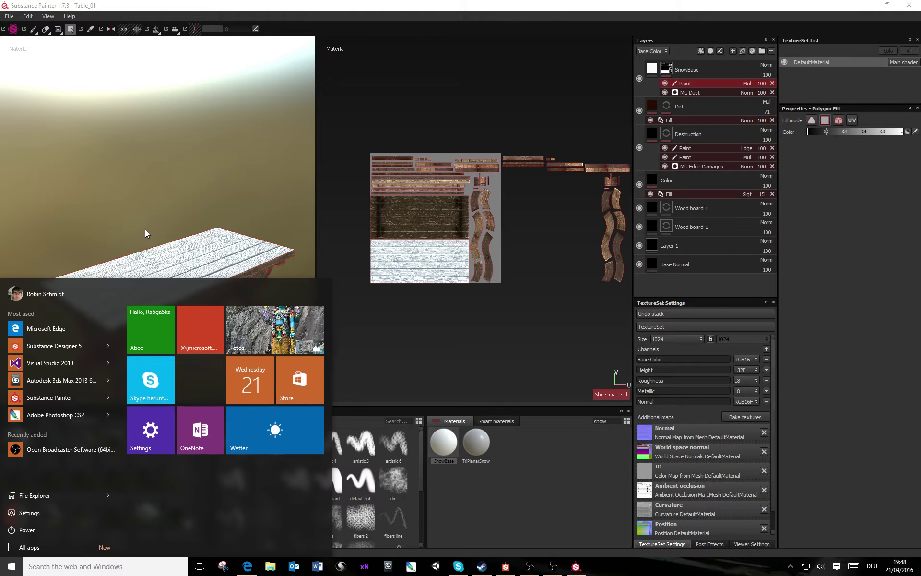
key(super)
alt+drag(145, 230, 134, 324)
scroll(159, 315, down, 3)
scroll(214, 319, up, 4)
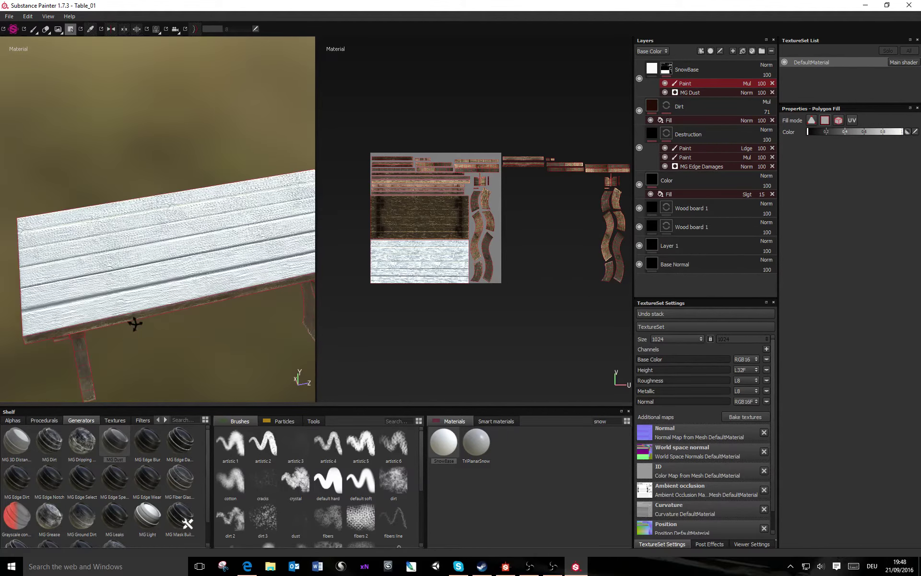
click(652, 69)
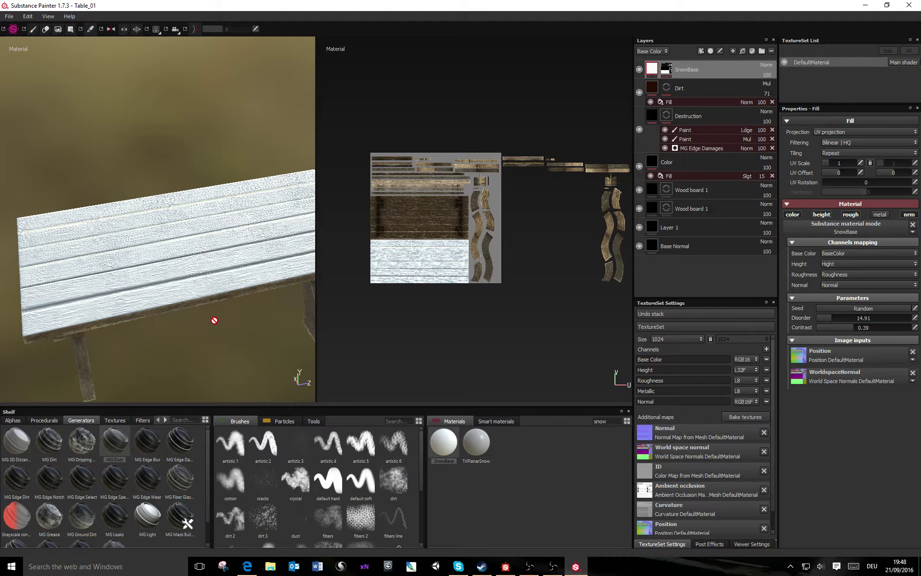
alt+drag(182, 302, 207, 259)
alt+drag(235, 331, 284, 298)
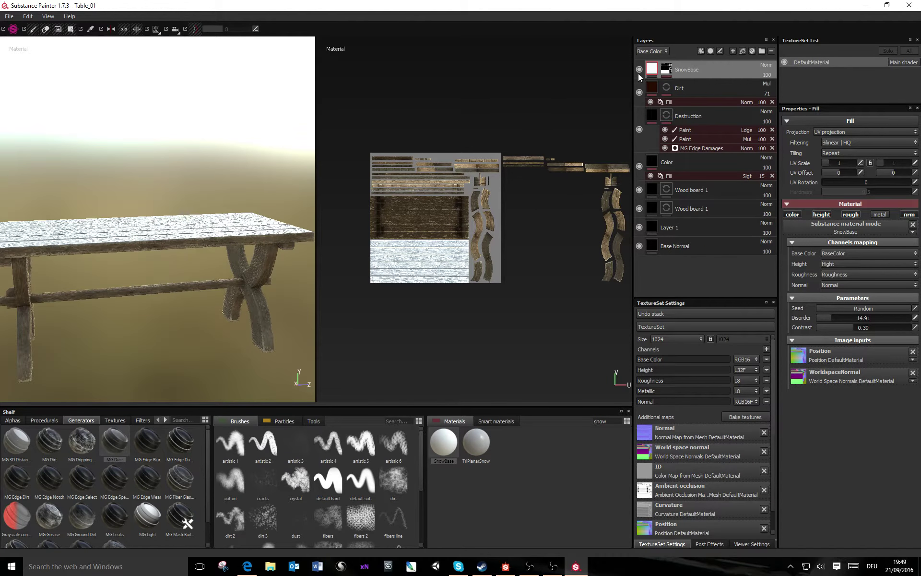
Step: Hide the paint effect in the SnowBase mask and examine the generated snow on the table's legs and crossbar
right_click(669, 69)
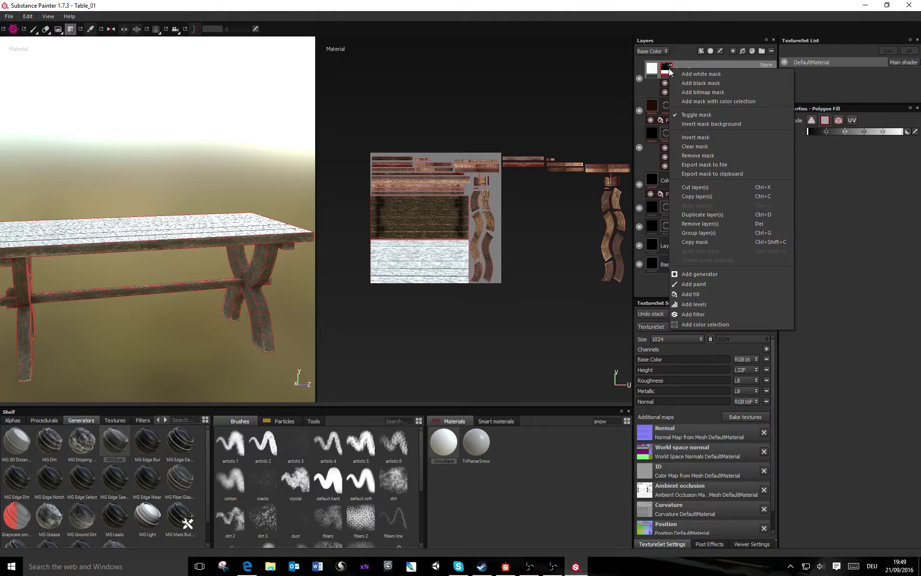
click(665, 84)
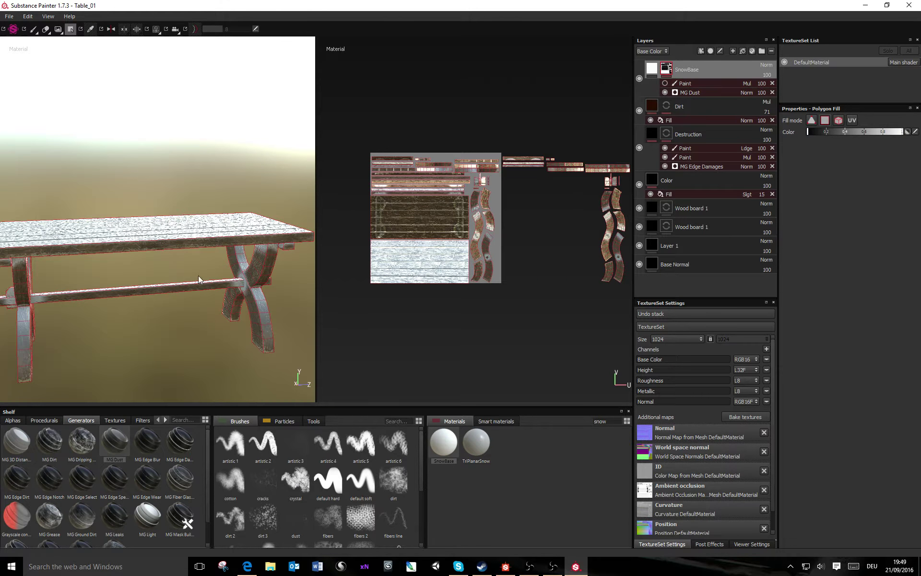
mouse_move(198, 276)
alt+mouse_down()
mouse_move(143, 309)
mouse_move(135, 335)
mouse_move(195, 295)
mouse_move(201, 318)
alt+mouse_up()
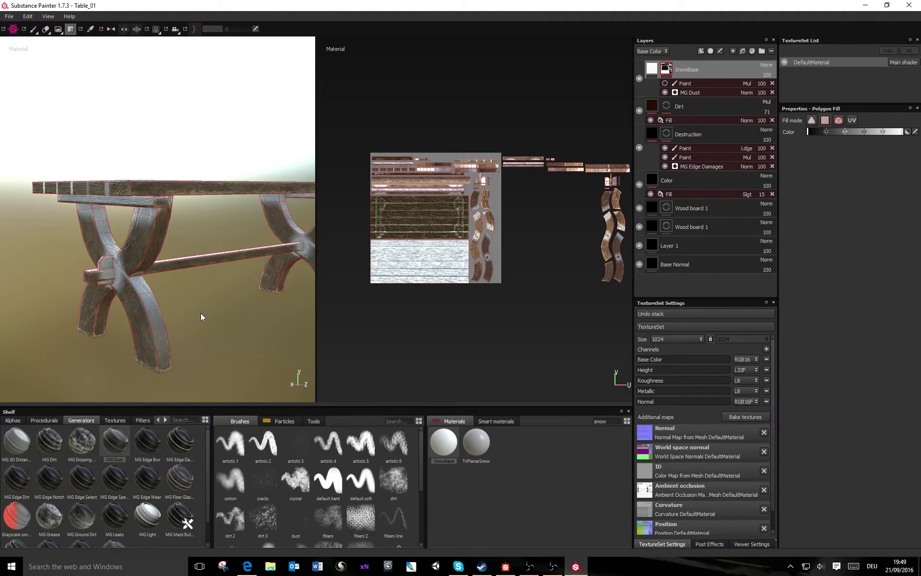
click(36, 30)
alt+drag(243, 265, 234, 297)
scroll(168, 300, down, 3)
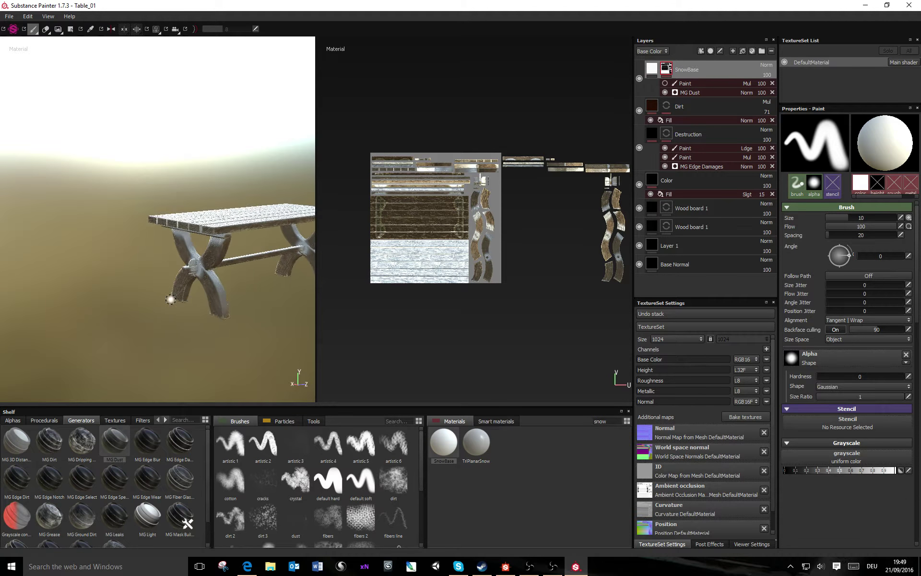
scroll(166, 296, up, 6)
alt+drag(165, 296, 127, 296)
alt+middle_drag(128, 297, 227, 277)
alt+drag(228, 277, 27, 255)
alt+middle_drag(27, 255, 128, 323)
alt+drag(128, 323, 96, 275)
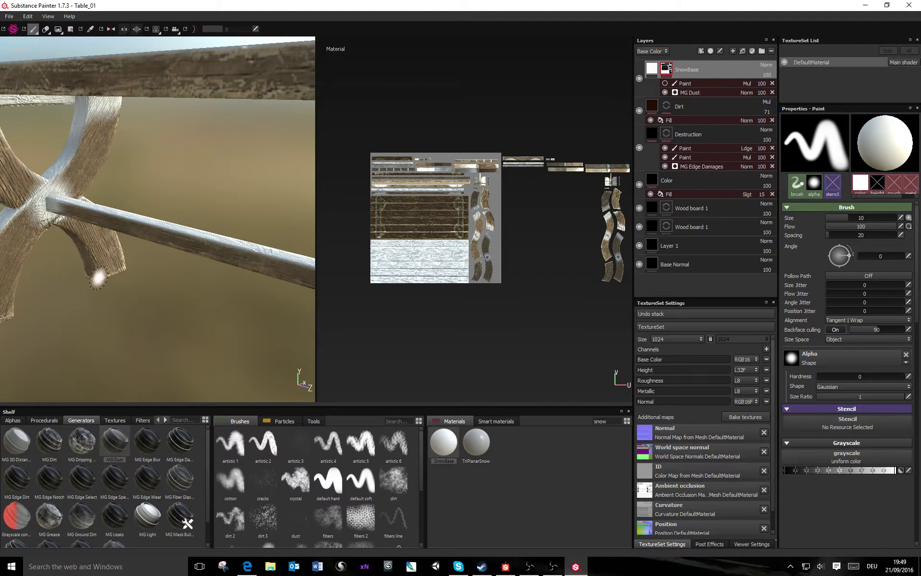
scroll(120, 280, down, 4)
alt+middle_drag(266, 282, 128, 271)
mouse_move(129, 272)
alt+mouse_down()
mouse_move(130, 292)
mouse_move(234, 251)
mouse_move(226, 285)
alt+mouse_up()
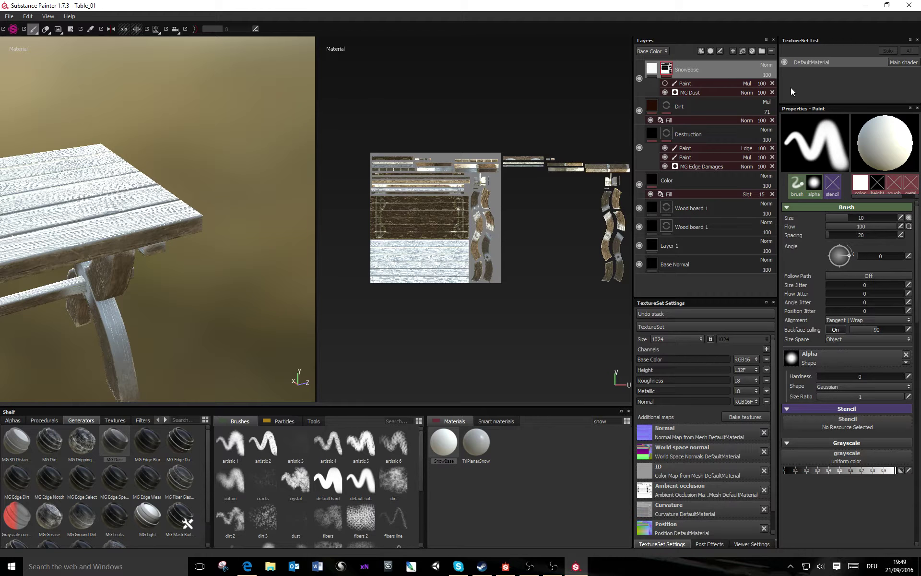
Step: Show the SnowBase mask's paint effect again and examine the whole table from close up and from a distance
click(665, 84)
alt+middle_drag(215, 239, 292, 229)
scroll(140, 254, up, 4)
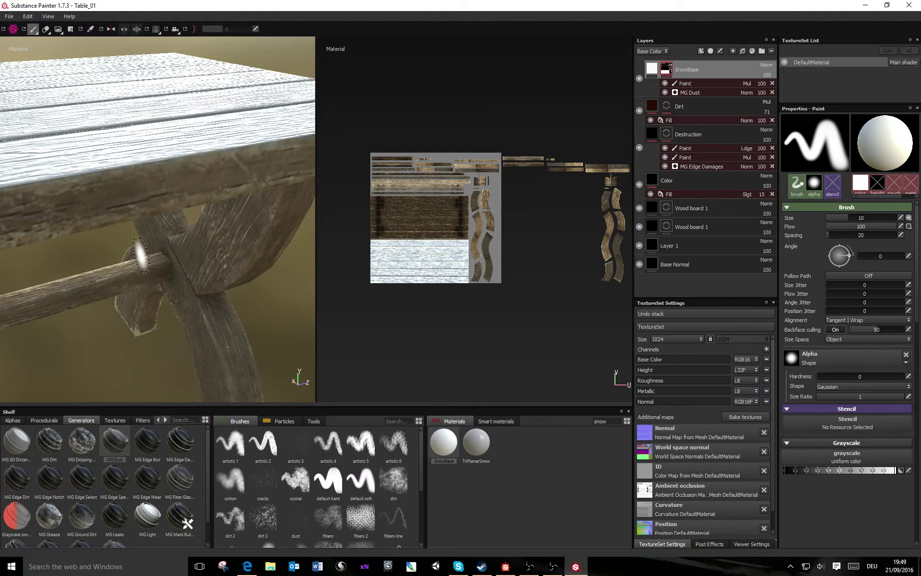
scroll(141, 255, down, 8)
alt+drag(139, 253, 158, 272)
alt+middle_drag(158, 272, 172, 294)
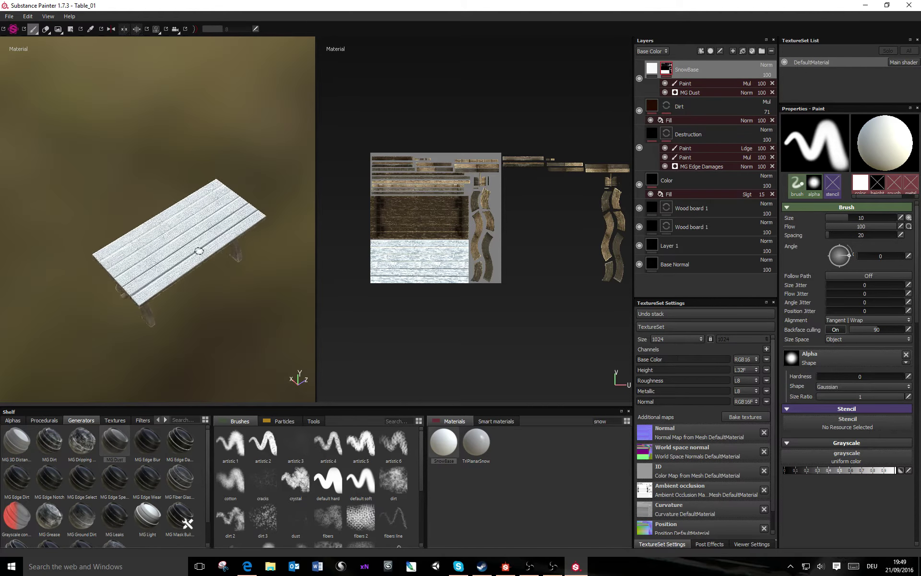
scroll(197, 253, up, 4)
alt+drag(195, 255, 235, 260)
scroll(192, 266, down, 3)
scroll(223, 267, up, 2)
scroll(218, 235, up, 2)
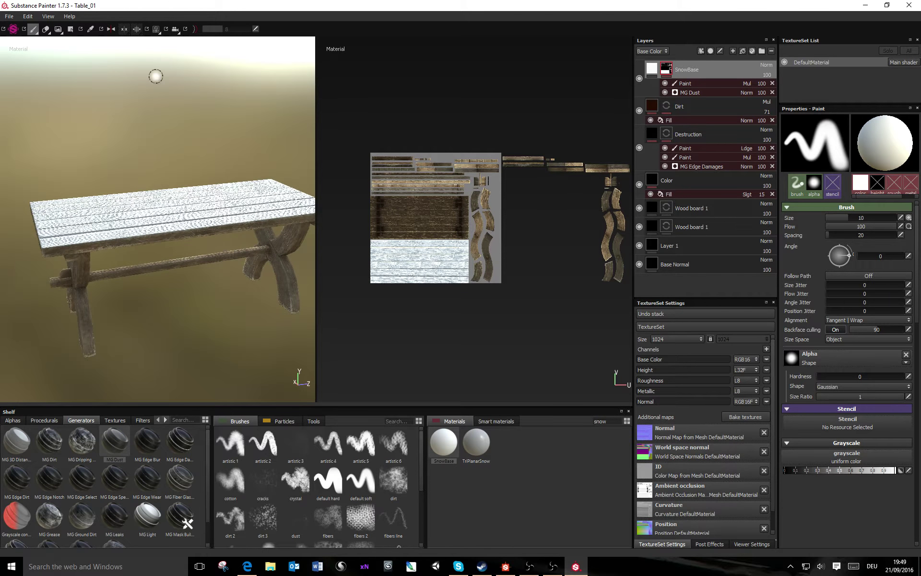
Step: Check the shelf locations in the application settings while the table project is open, and leave them without changes
click(29, 17)
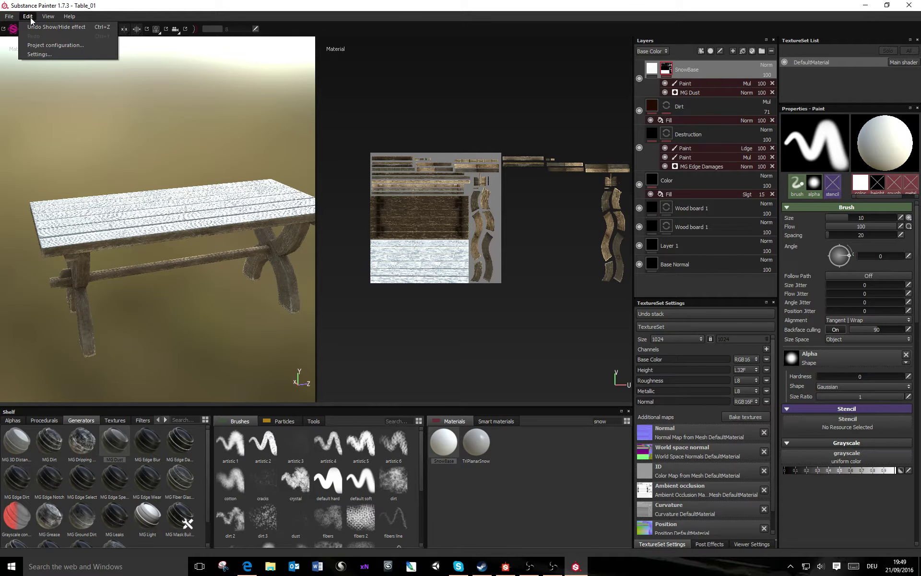
click(40, 55)
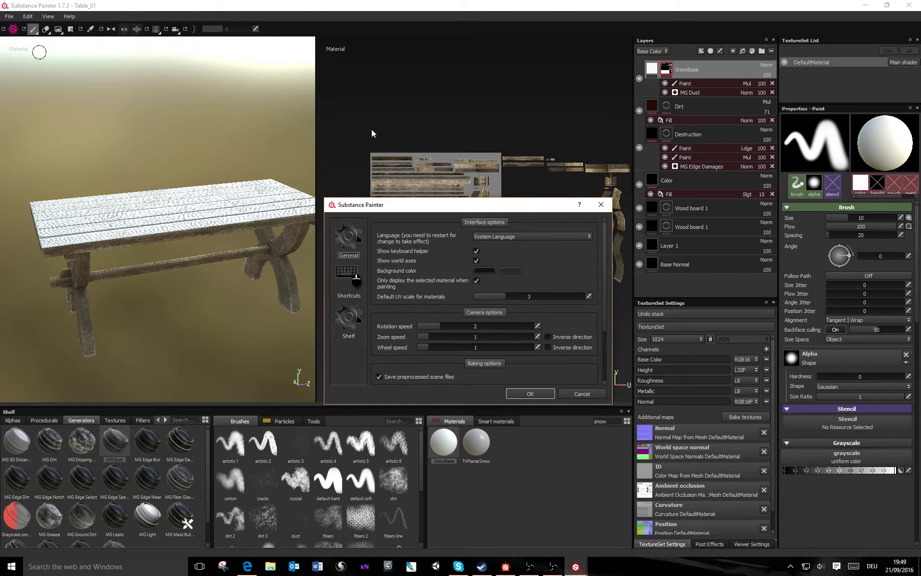
click(343, 319)
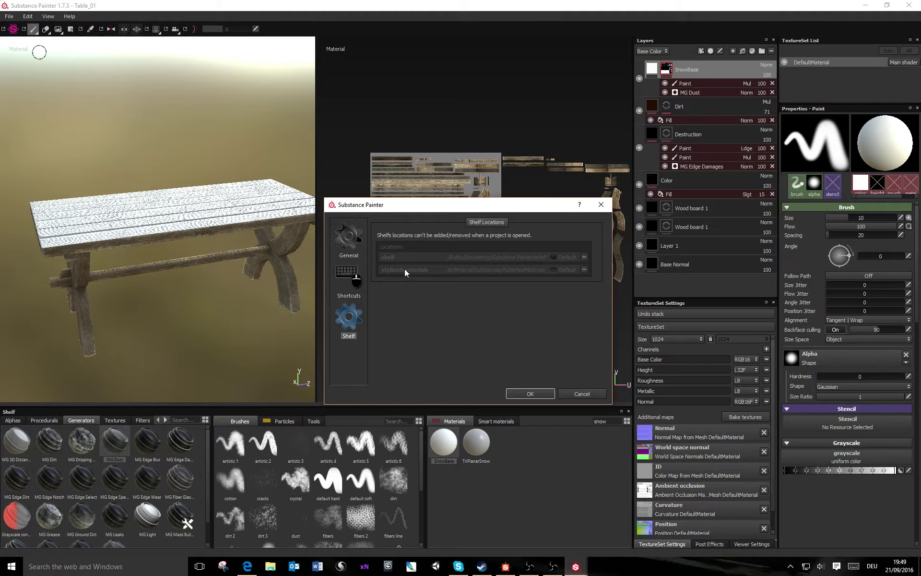
click(581, 394)
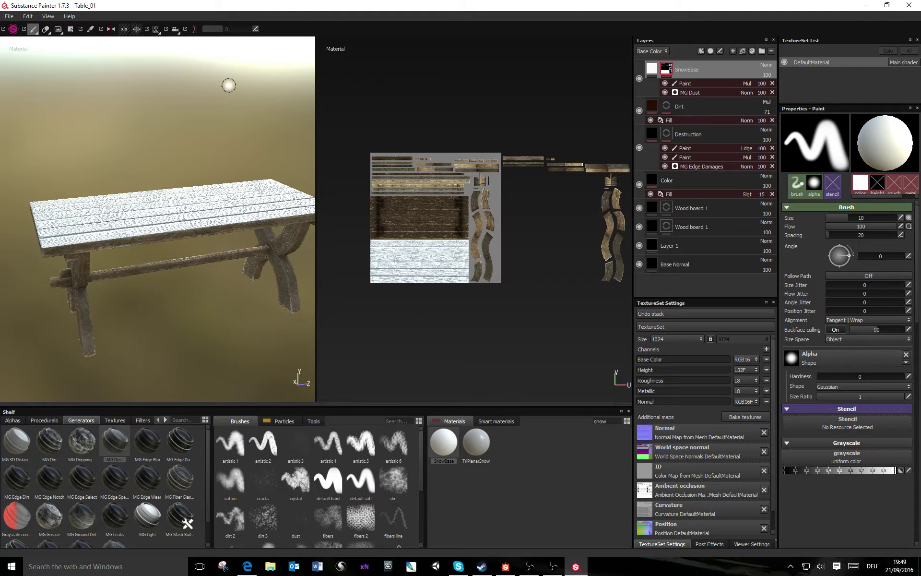
Step: Close the Table_01 project and discard its unsaved changes
click(9, 16)
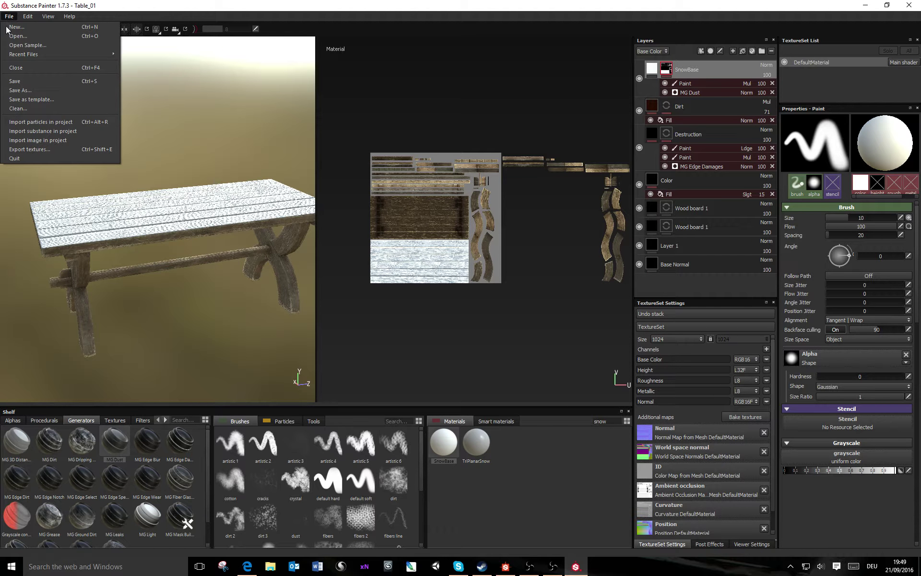
click(18, 67)
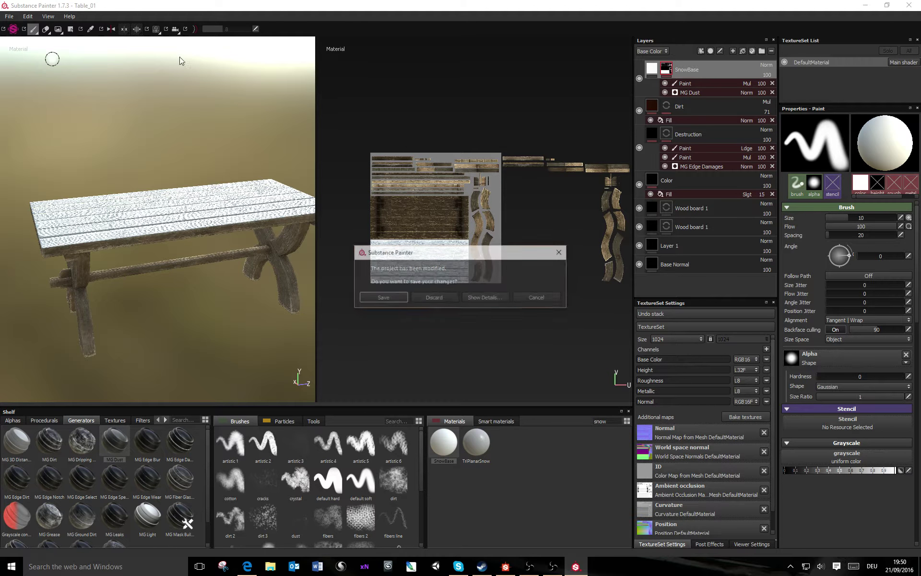
click(434, 298)
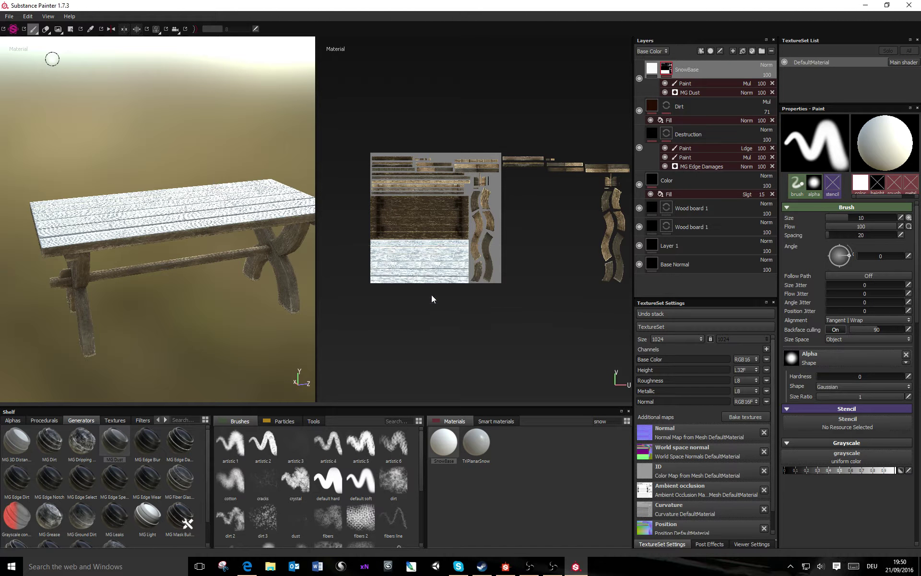
click(36, 19)
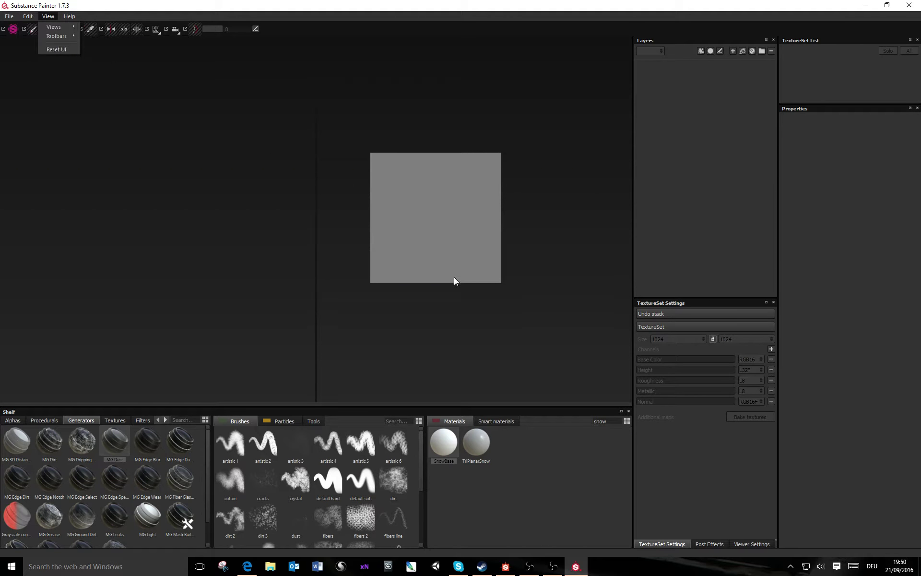
click(293, 232)
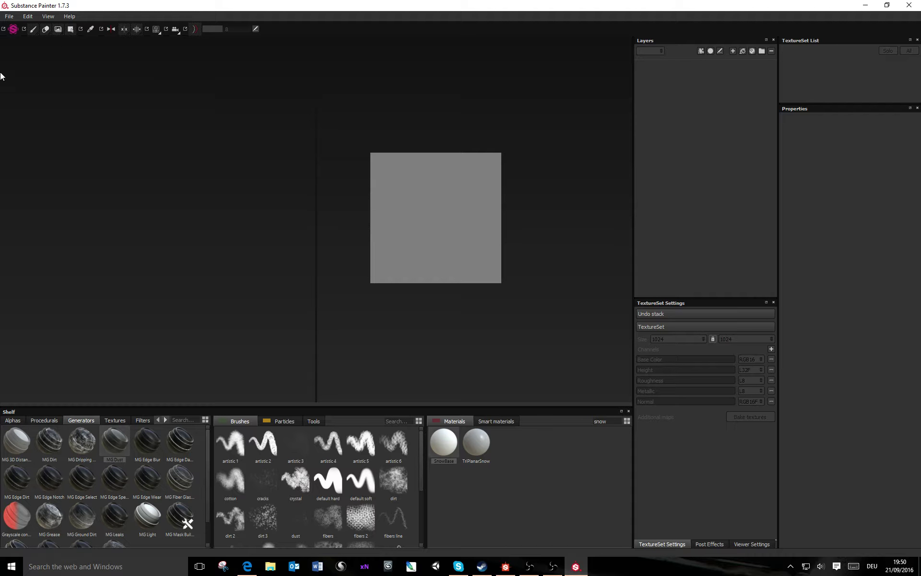
Step: In the shelf location settings, browse to Dokumente > Material > Substances > PublishedMaterials without adding it as a new location
click(23, 17)
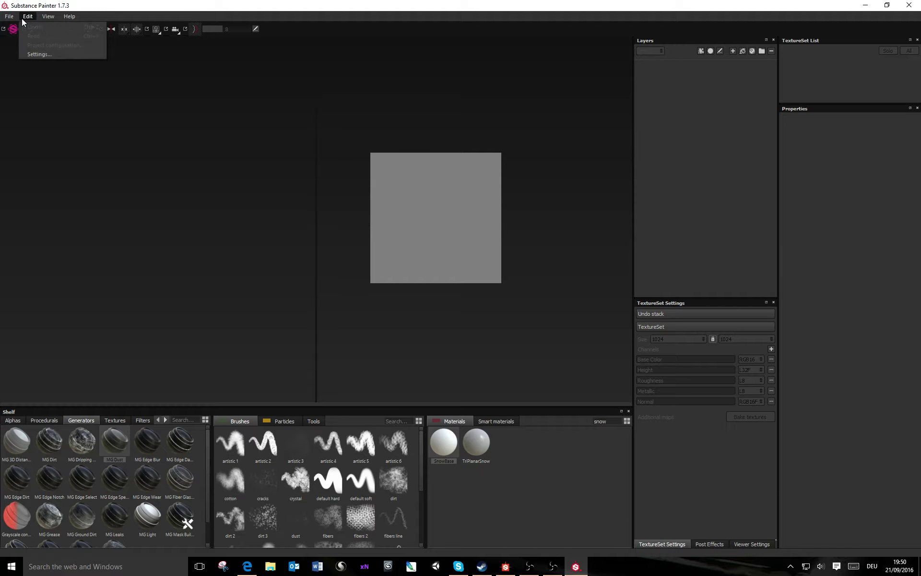
click(30, 56)
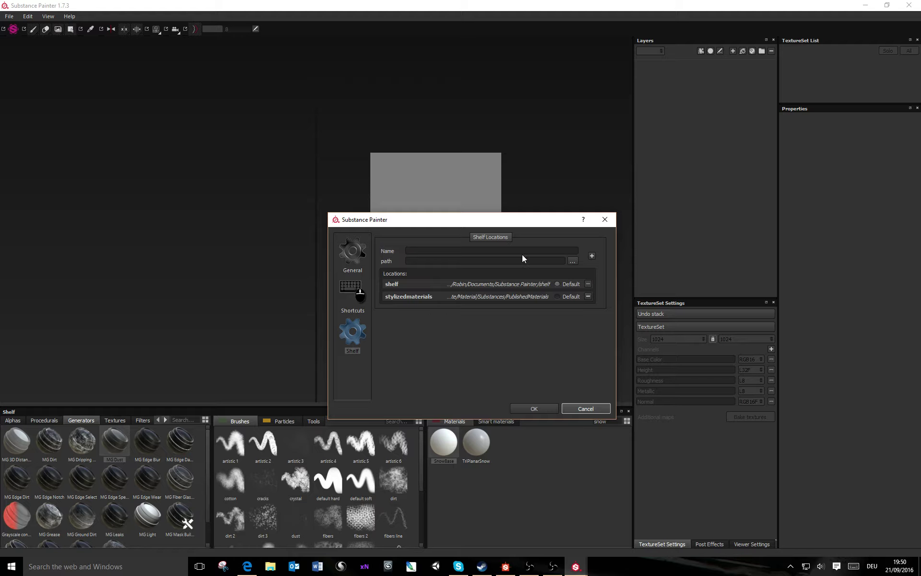
click(440, 251)
click(573, 261)
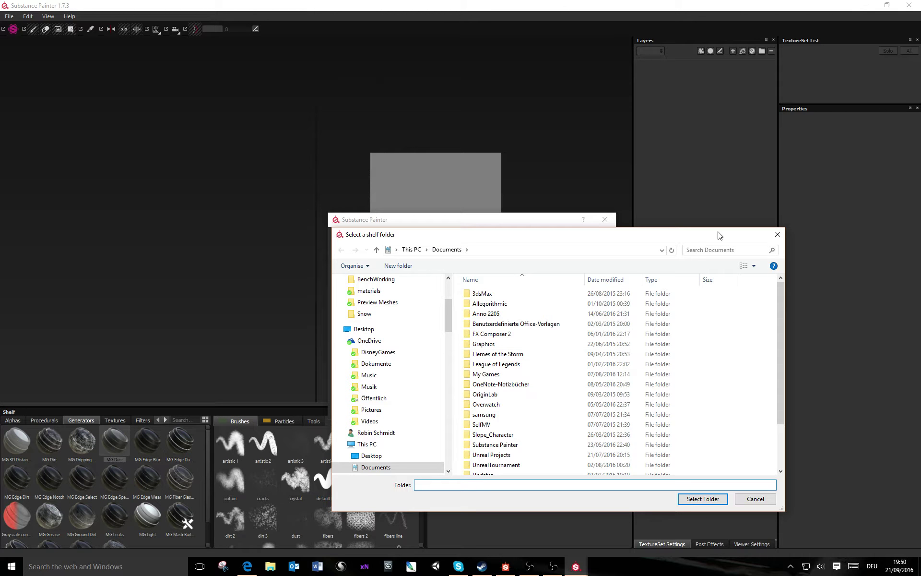
click(386, 365)
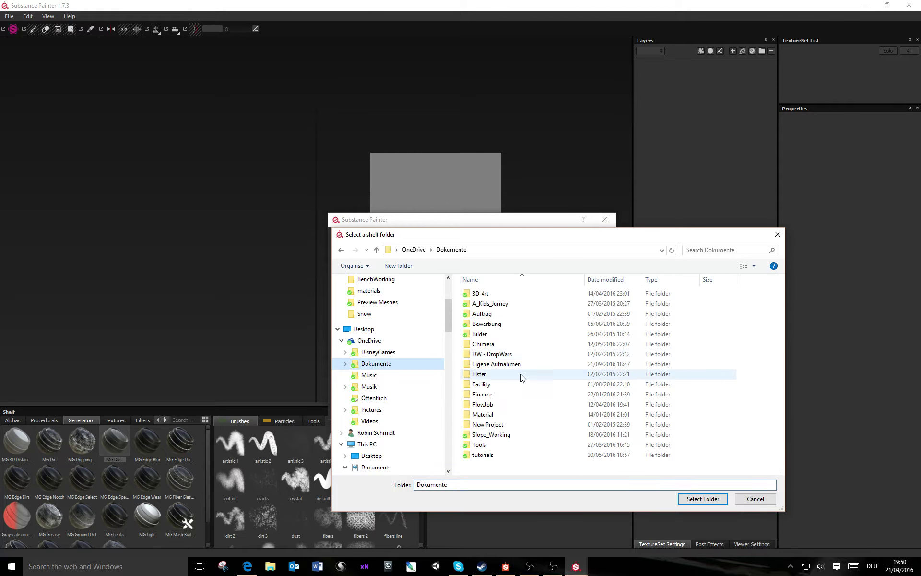
double_click(484, 415)
double_click(494, 333)
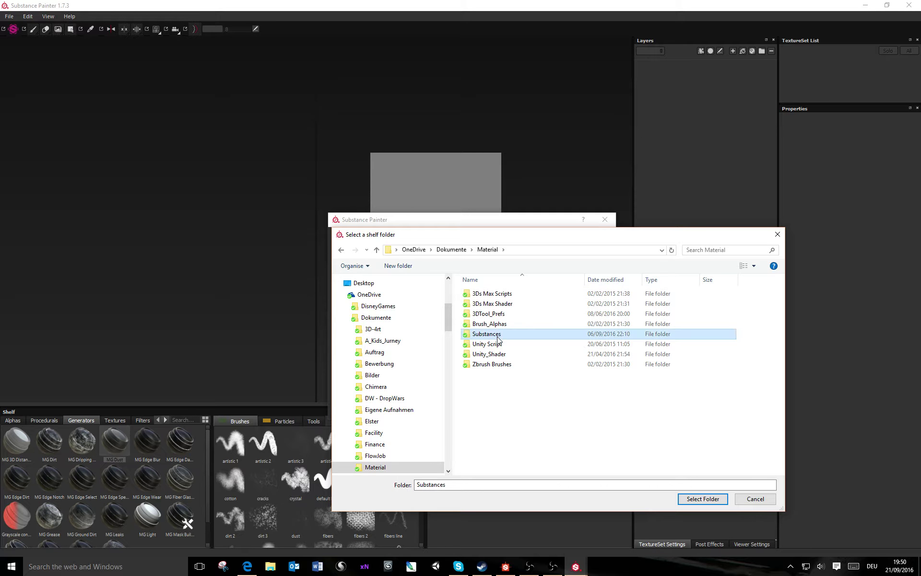
double_click(506, 324)
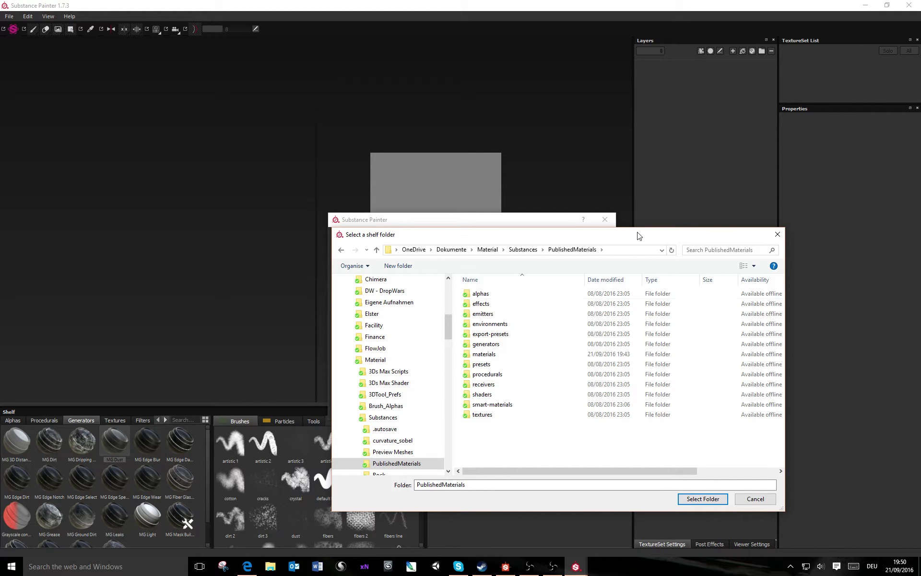
drag(630, 238, 482, 116)
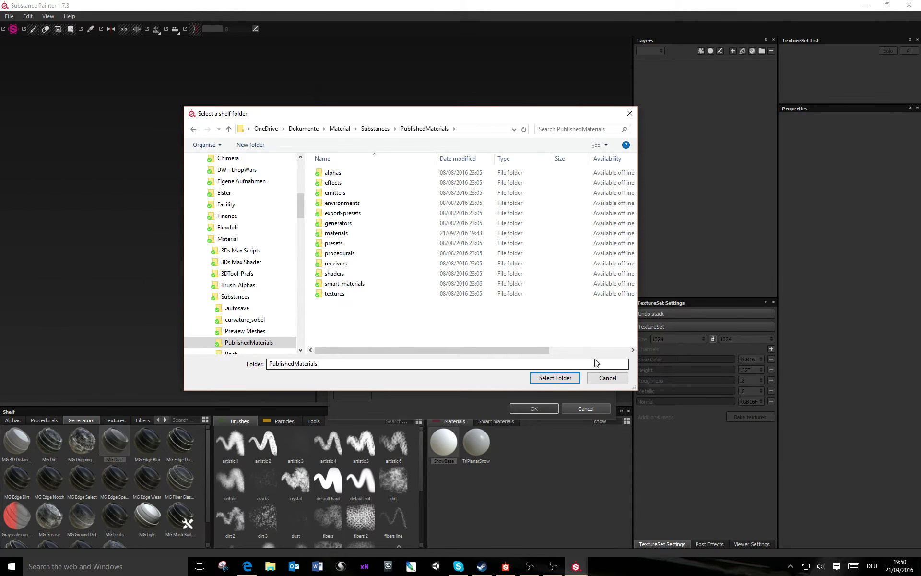
click(607, 378)
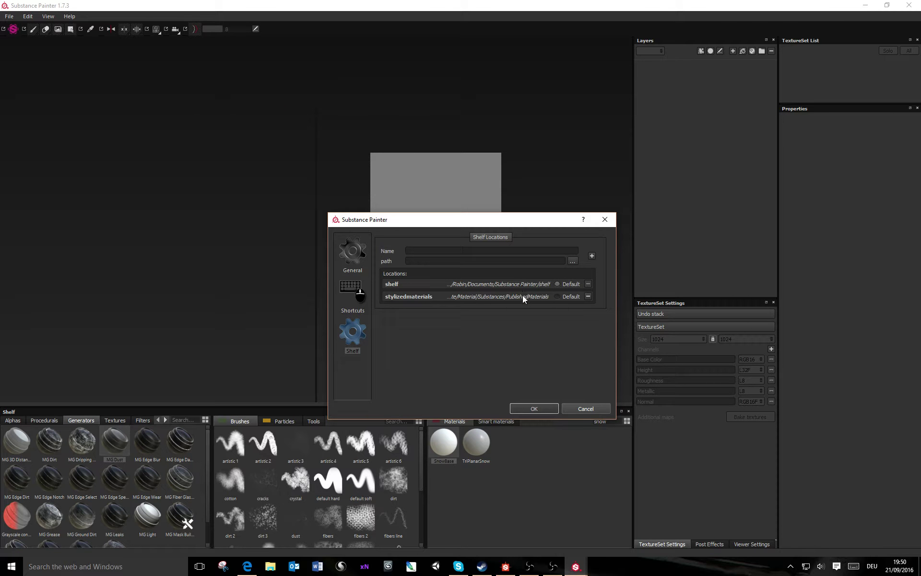
click(540, 408)
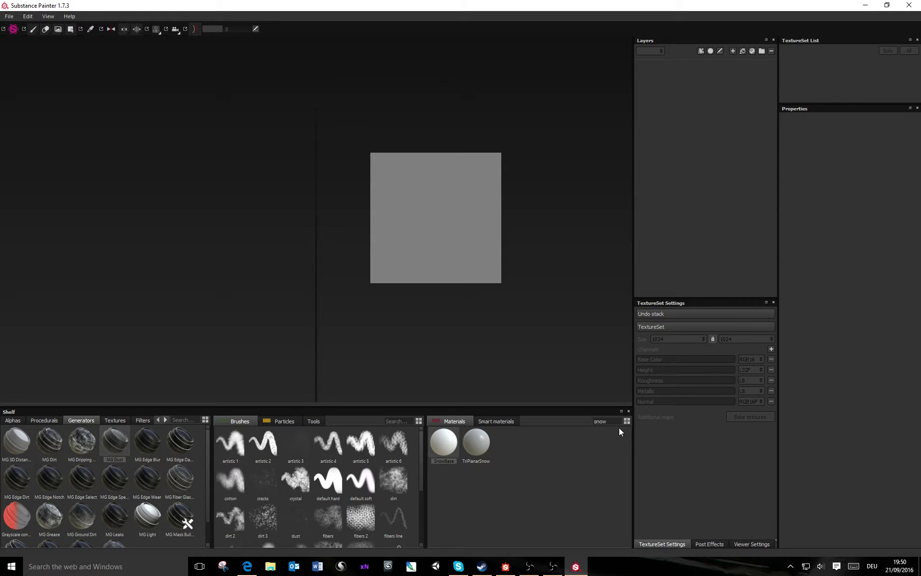
Step: Replace the materials filter with "sty" and select the StylizedRockStructure material
drag(615, 423, 586, 421)
key(BackSpace)
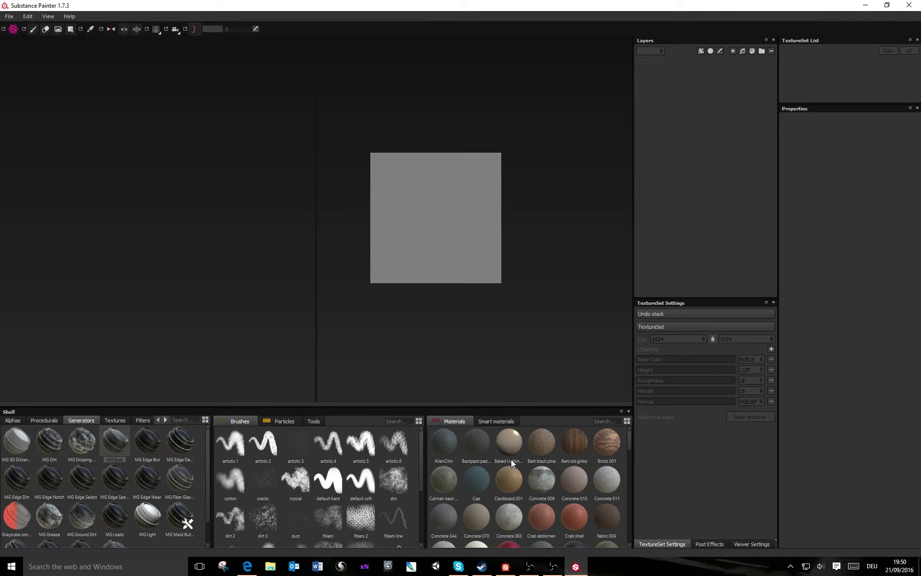
scroll(508, 460, down, 10)
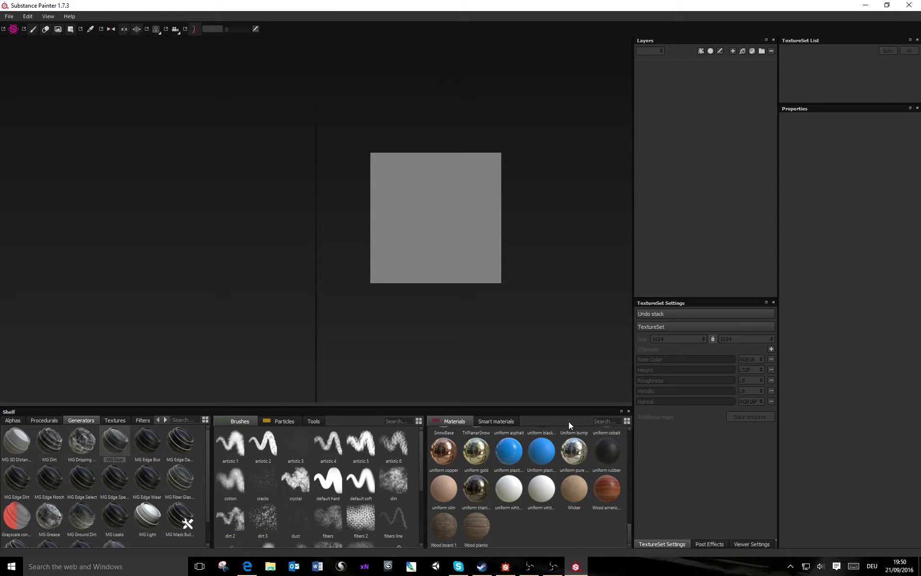
text(sty)
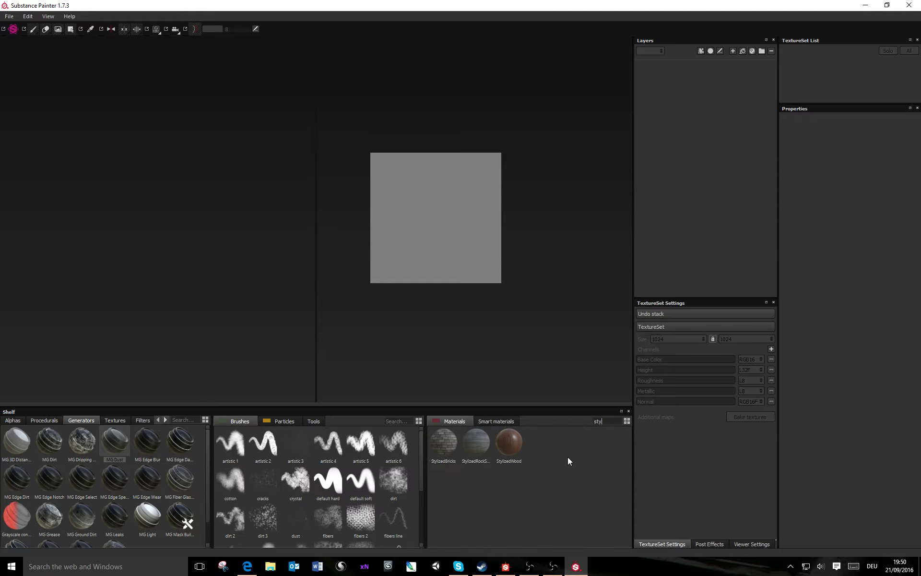
click(514, 446)
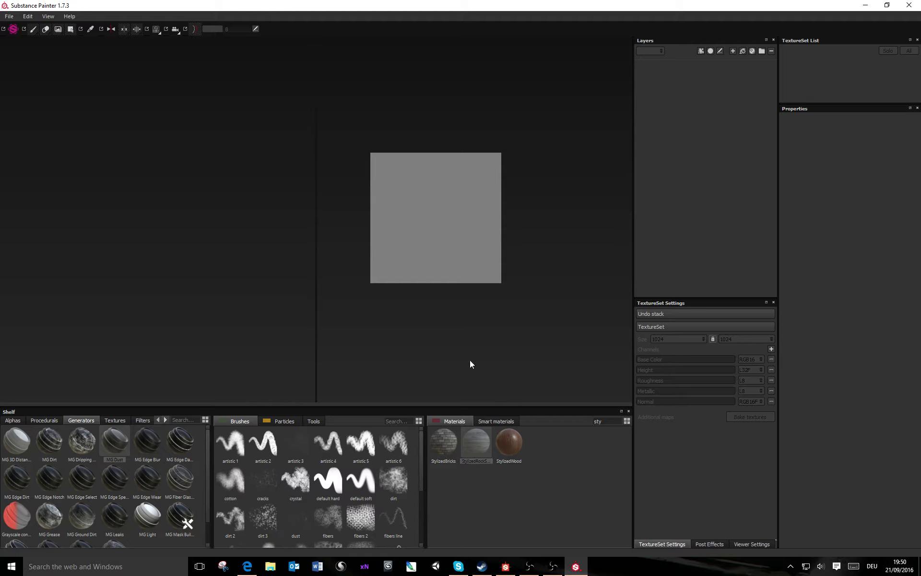
Step: Open the recent project Wall.spp from the Preview Meshes folder
click(9, 17)
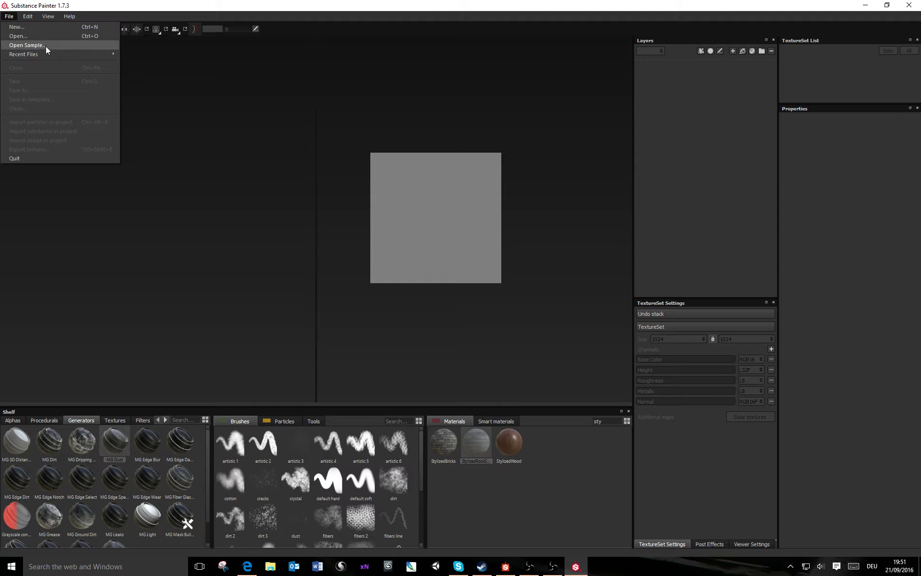
mouse_move(44, 55)
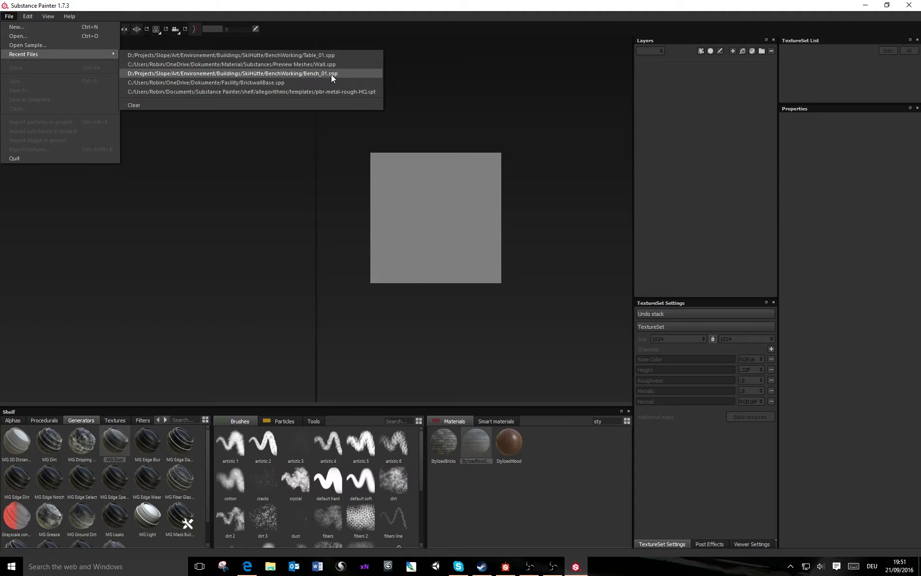
click(289, 64)
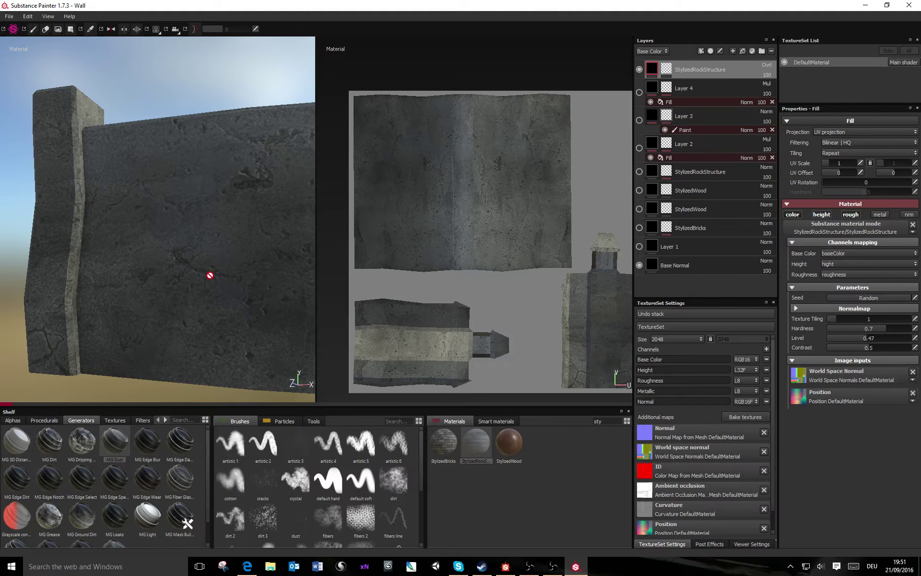
Step: Select the topmost StylizedRockStructure layer and review its material parameters, including the Normalmap settings
alt+drag(269, 290, 195, 288)
scroll(282, 270, down, 5)
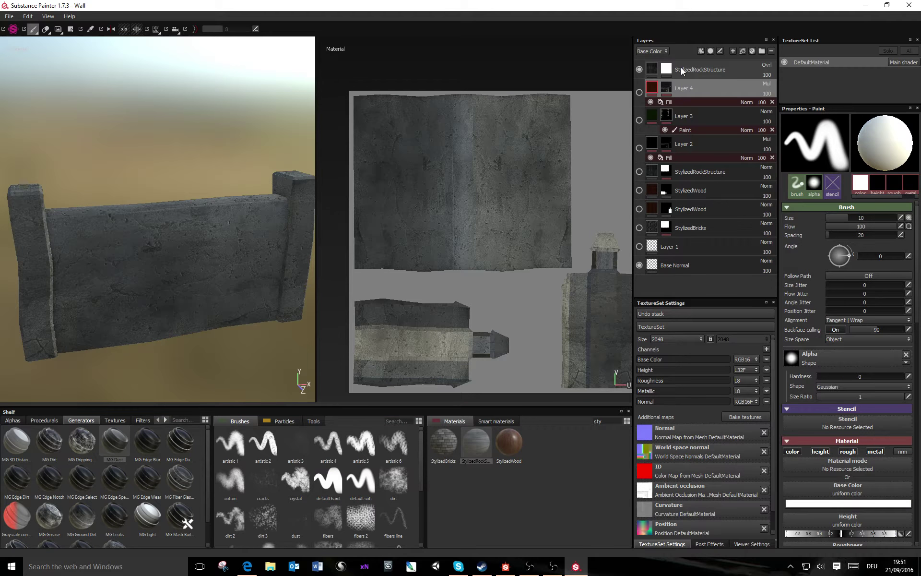
click(681, 68)
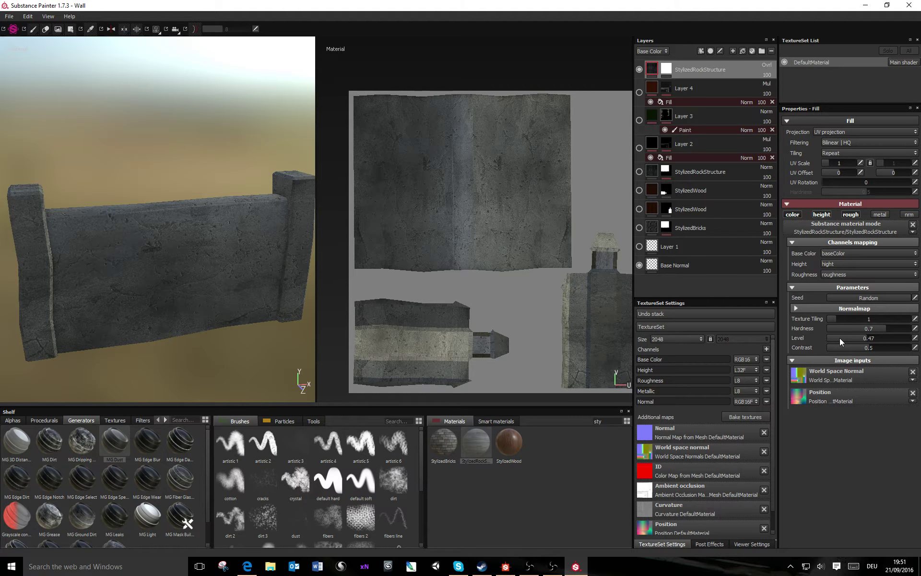
click(796, 308)
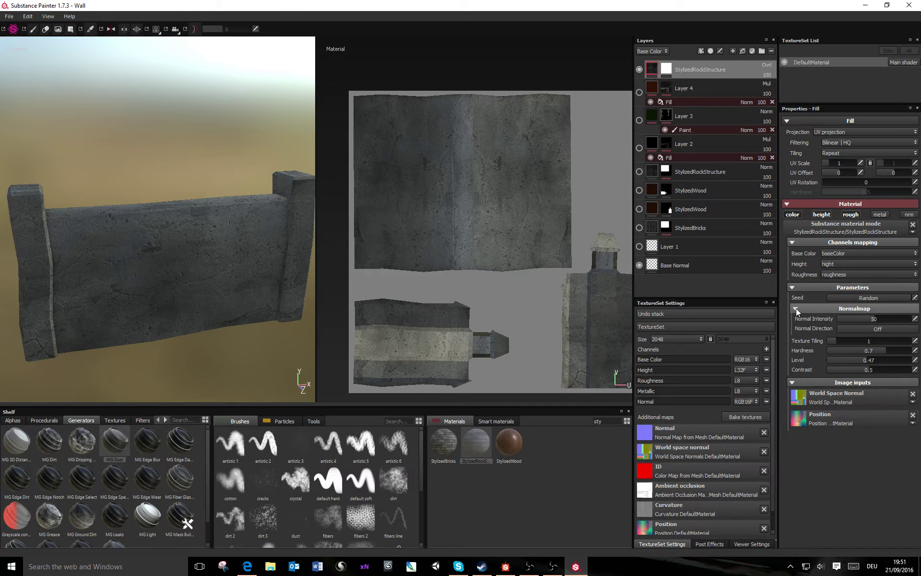
click(796, 308)
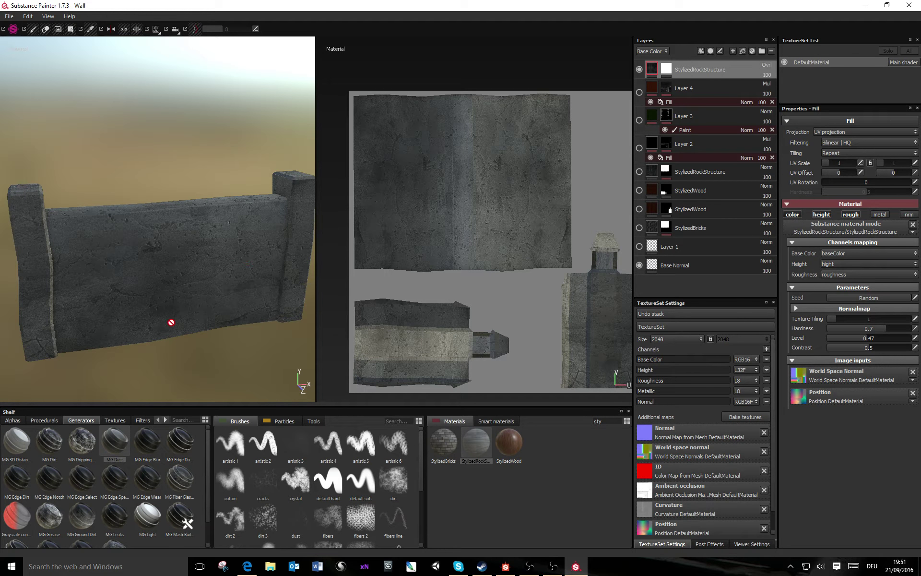
Step: Examine the StylizedRockStructure material on the wall and its pillars from several sides, close up and from a distance
alt+drag(165, 309, 456, 280)
alt+middle_drag(111, 286, 184, 275)
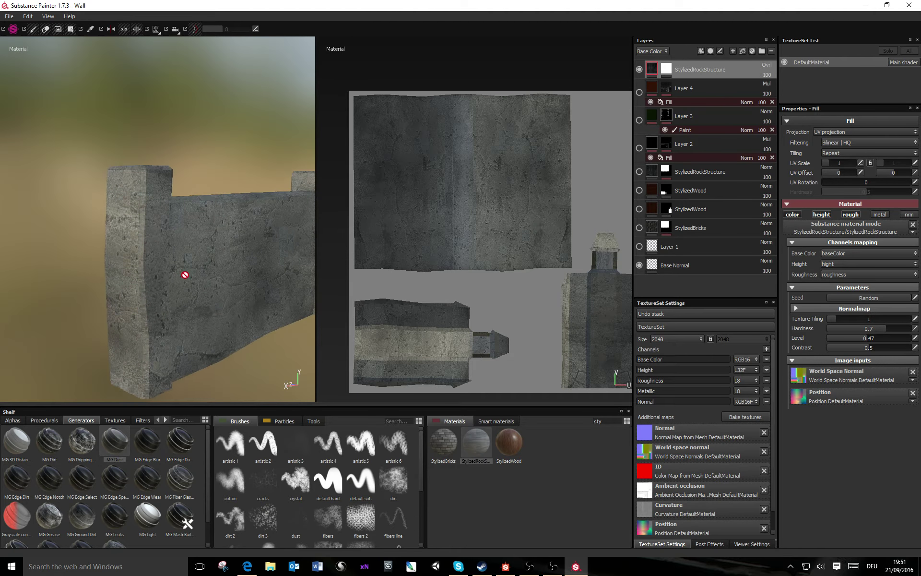
scroll(168, 295, down, 4)
scroll(140, 319, up, 9)
alt+middle_drag(93, 317, 153, 299)
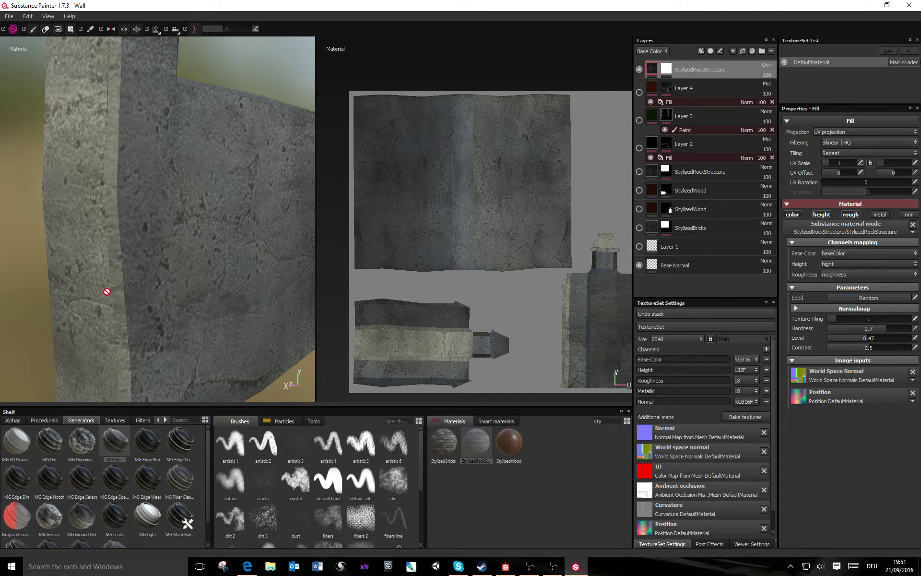
scroll(153, 266, down, 3)
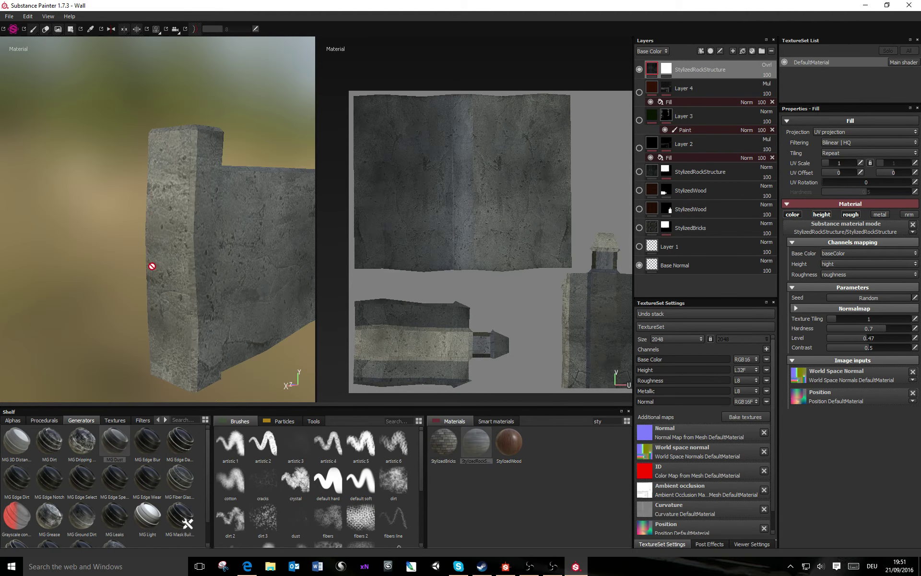
alt+drag(152, 266, 428, 277)
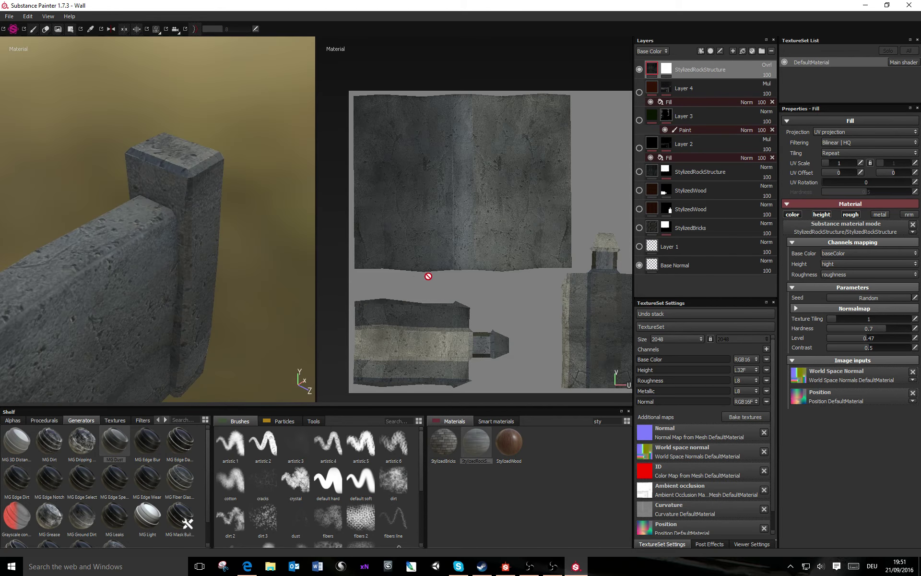
mouse_move(176, 201)
alt+mouse_down()
mouse_move(195, 192)
mouse_move(177, 185)
mouse_move(132, 264)
mouse_move(161, 232)
mouse_move(249, 210)
mouse_move(167, 226)
mouse_move(146, 249)
mouse_move(204, 238)
mouse_move(165, 204)
alt+mouse_up()
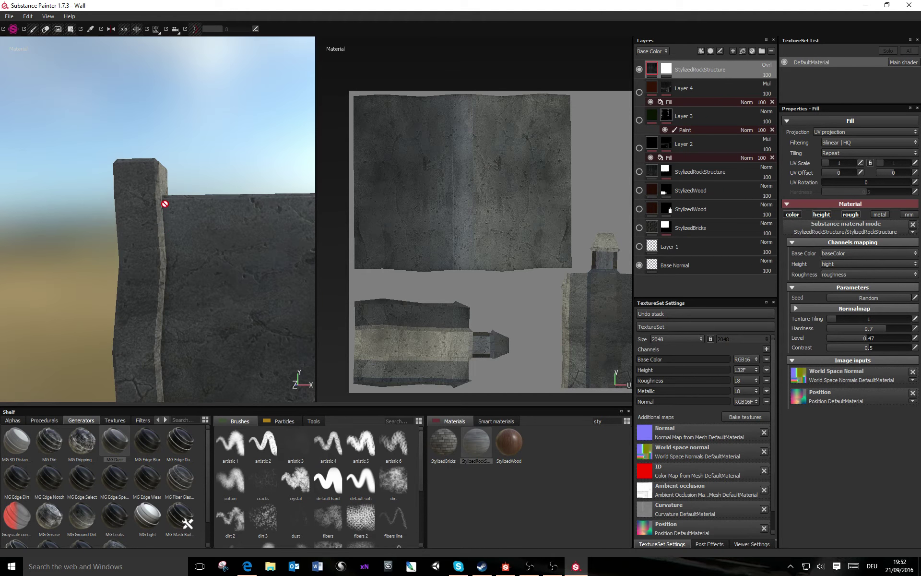
alt+drag(196, 312, 157, 311)
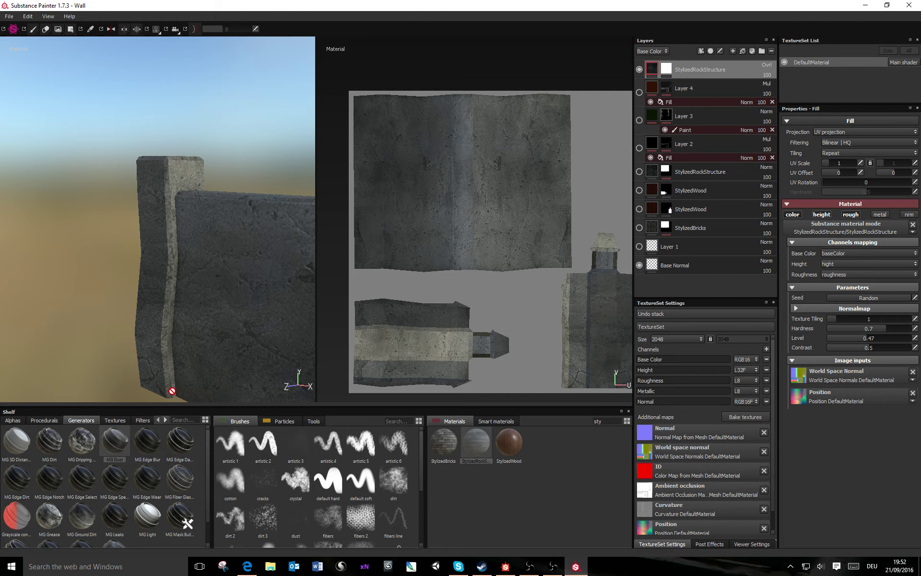
Step: Inspect the rock surface along the wall's long face and both end pillars, and widen the 3D viewport relative to the UV view
alt+drag(228, 231, 176, 292)
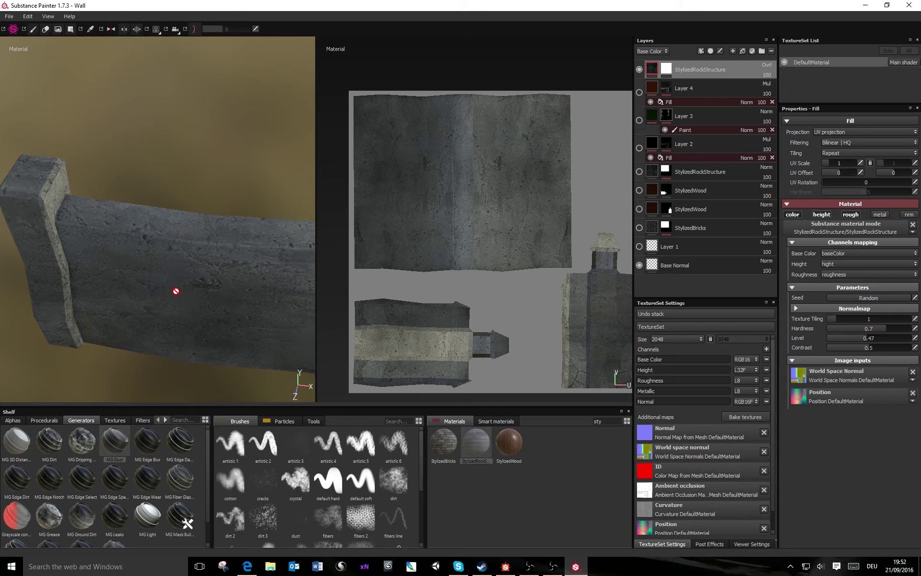
scroll(177, 291, down, 3)
scroll(177, 291, down, 2)
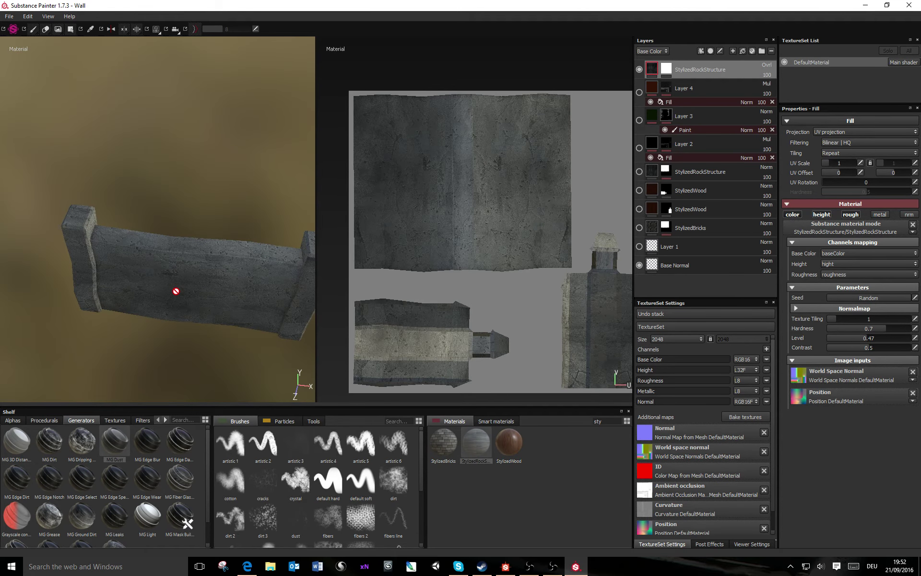
alt+drag(145, 277, 178, 226)
mouse_move(230, 298)
alt+mouse_down()
mouse_move(192, 303)
mouse_move(218, 278)
mouse_move(213, 292)
alt+mouse_up()
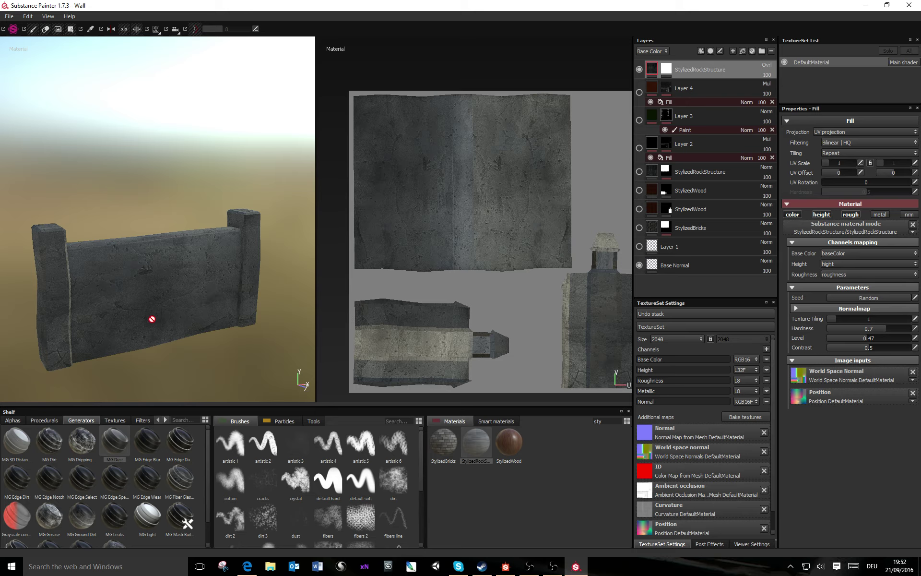
alt+drag(176, 317, 208, 278)
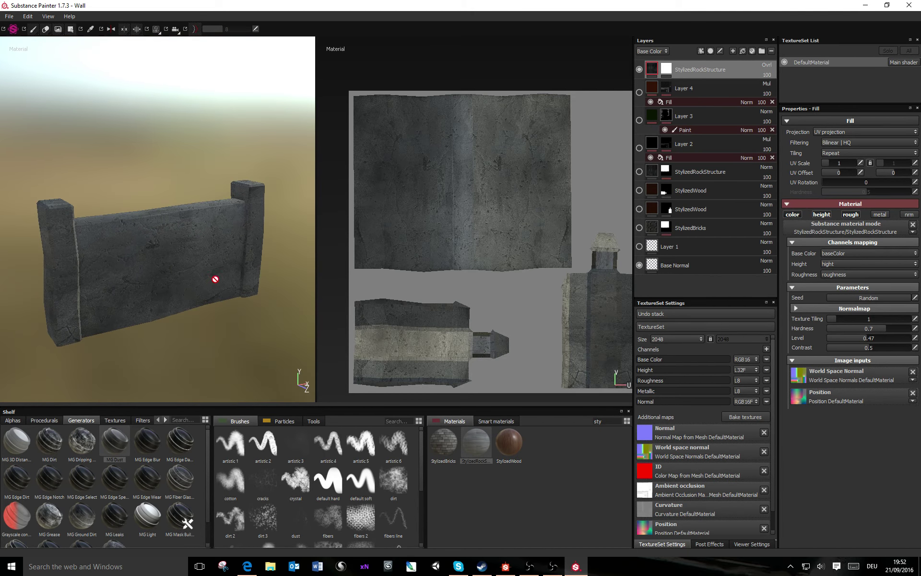
drag(317, 253, 383, 254)
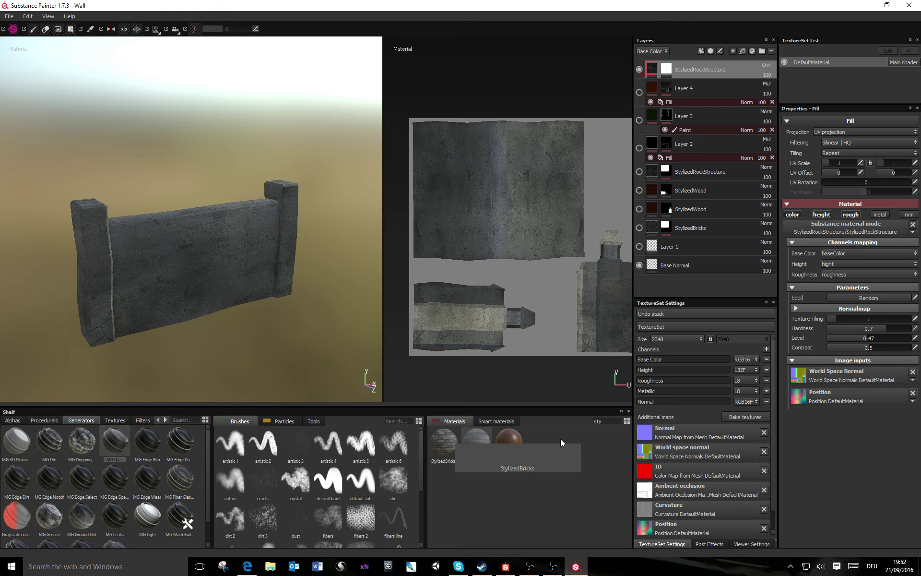
drag(476, 441, 256, 163)
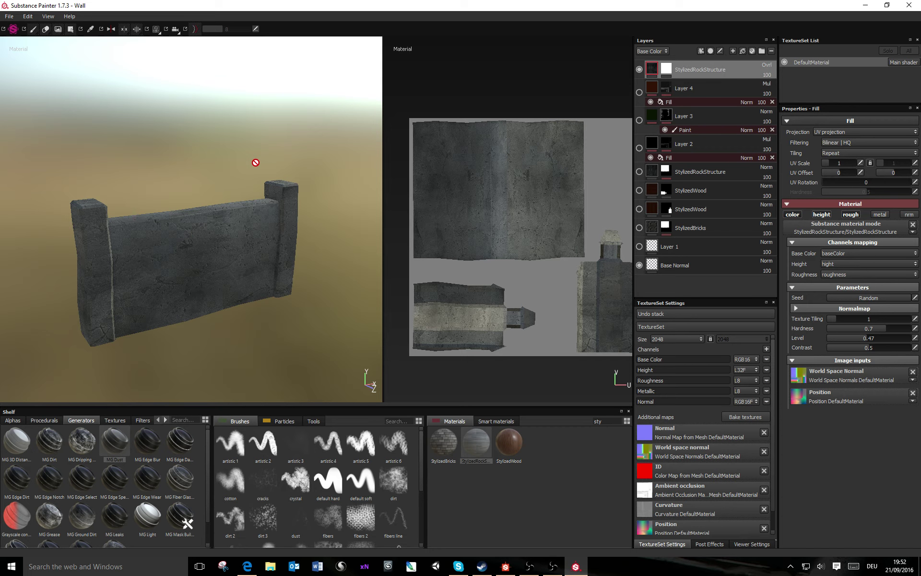